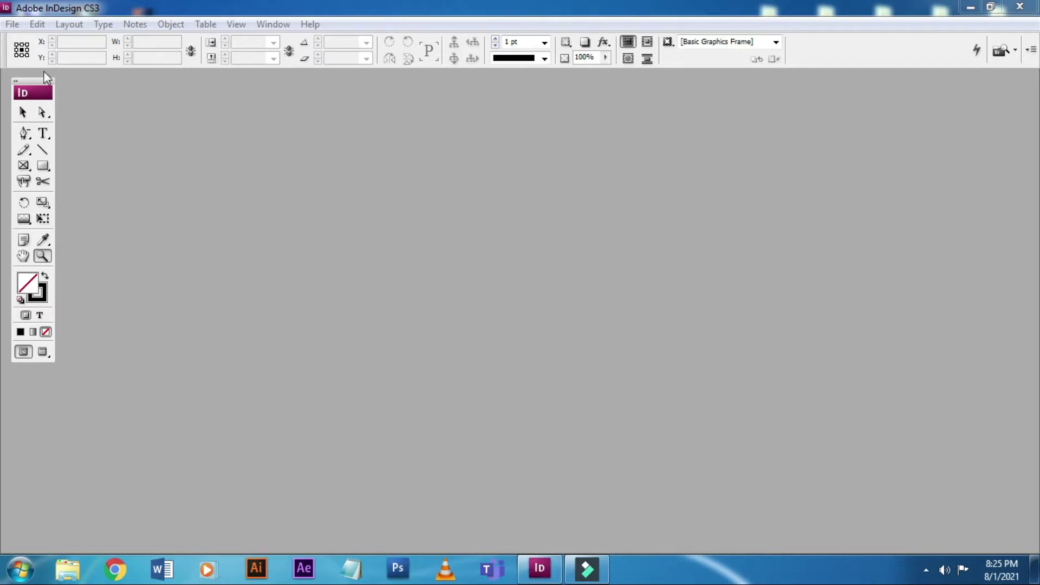
Step: Open the settings for a new document and look through the available document presets
left_click(12, 25)
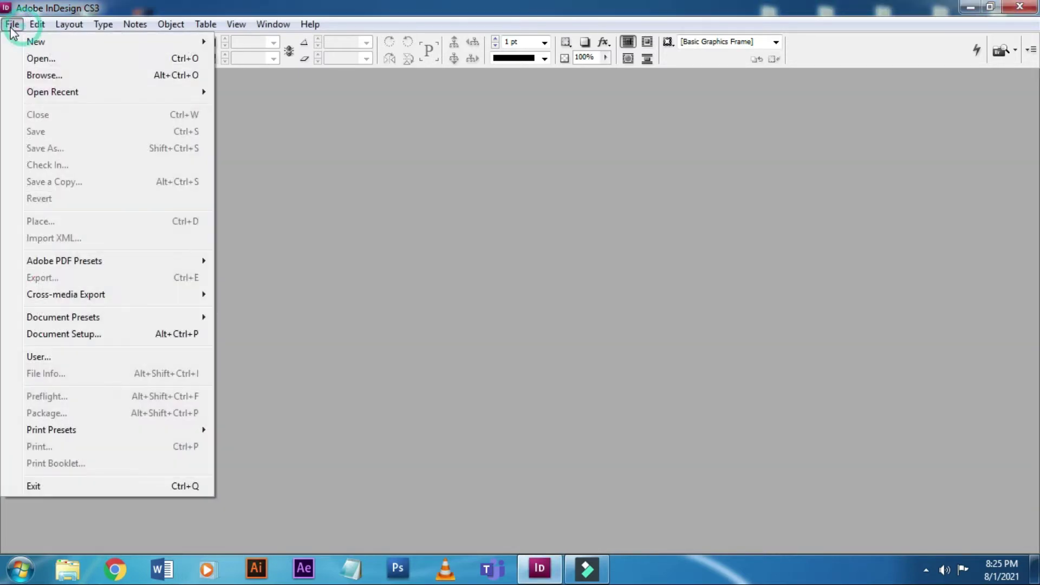
mouse_move(28, 48)
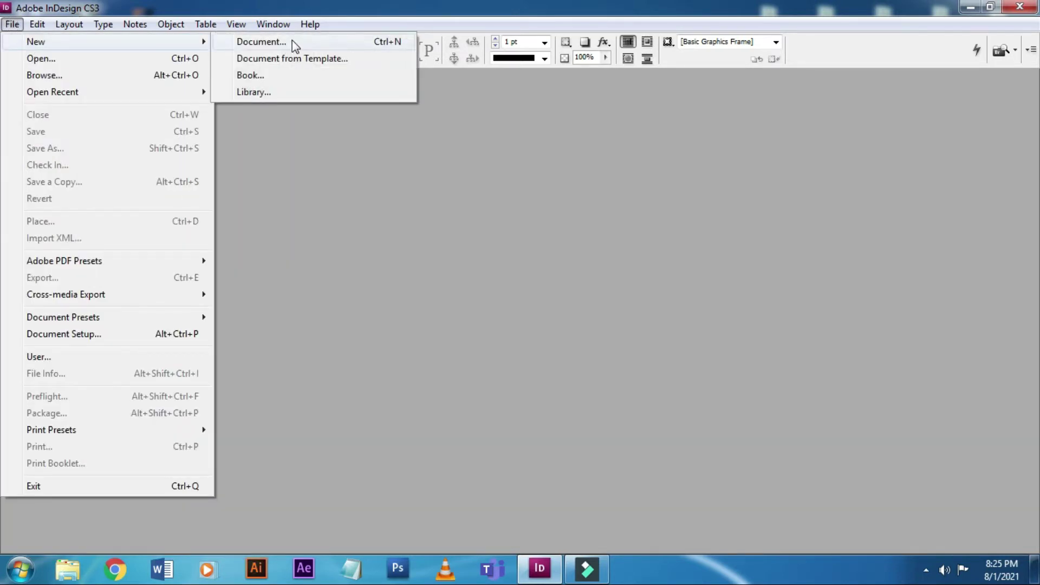
left_click(384, 44)
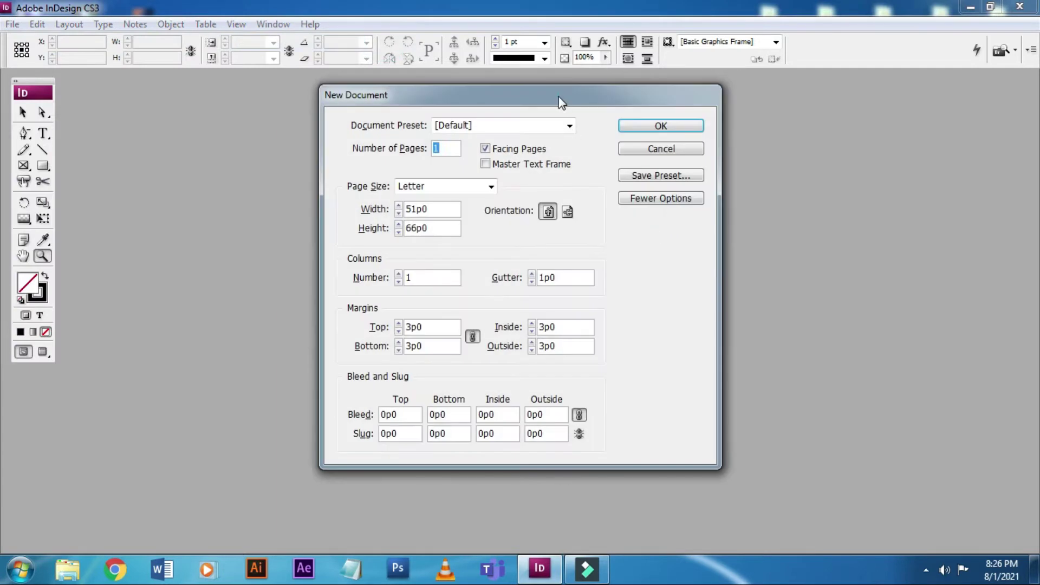
mouse_move(558, 100)
left_mouse_down()
mouse_move(547, 90)
mouse_move(550, 98)
left_mouse_up()
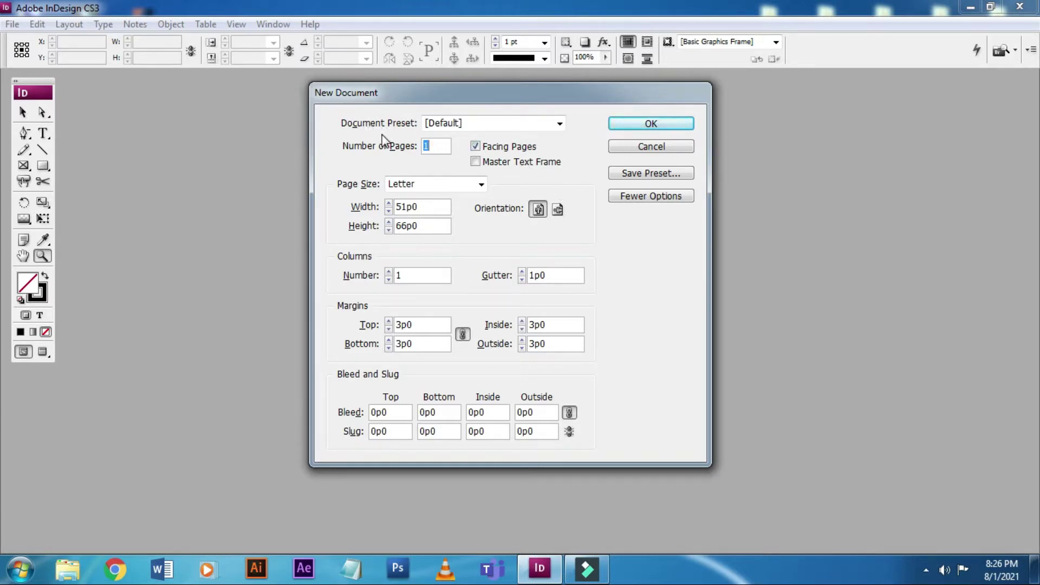
left_click(558, 124)
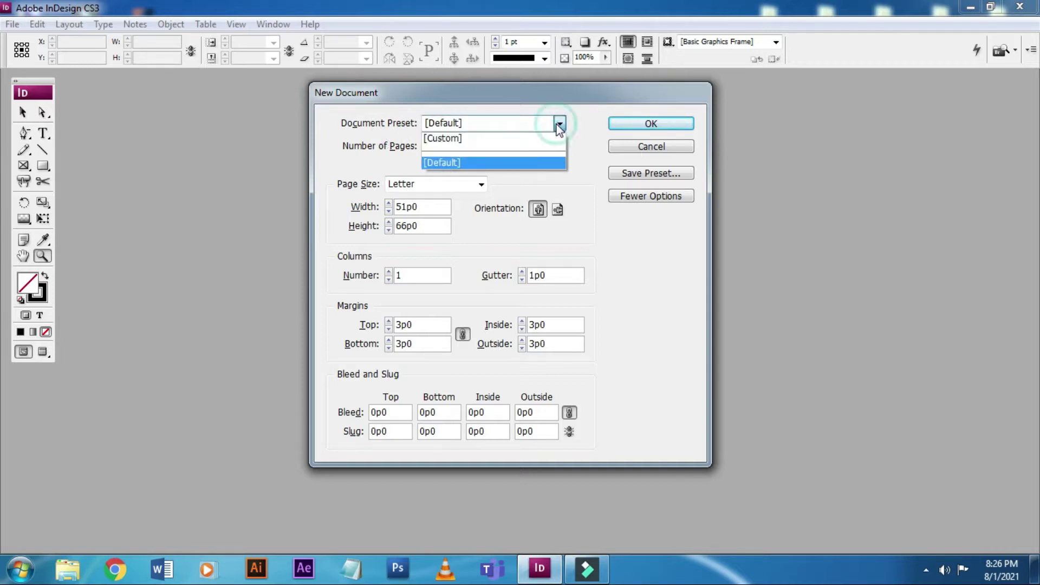
left_click(558, 128)
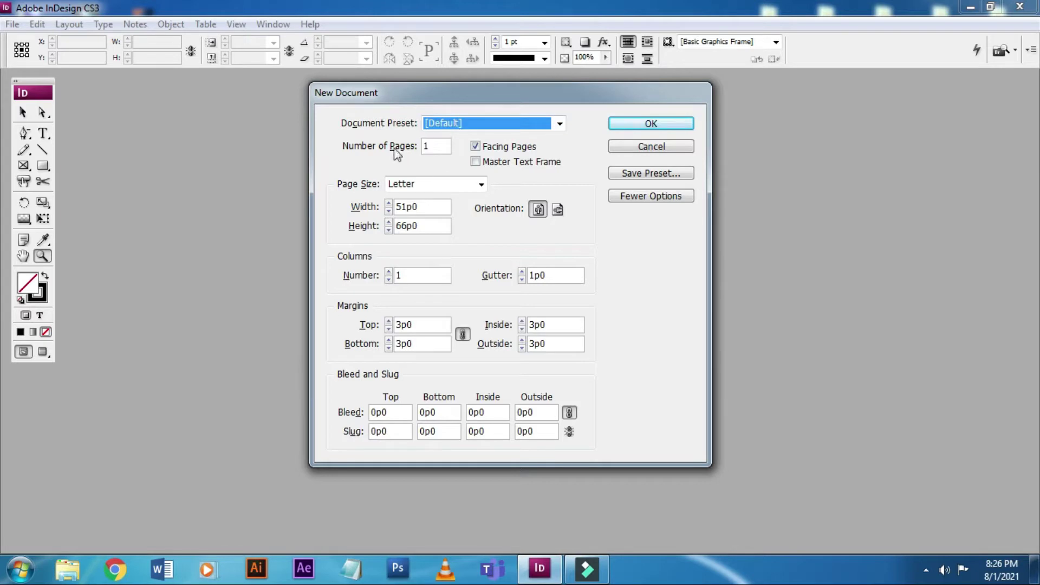
double_click(436, 146)
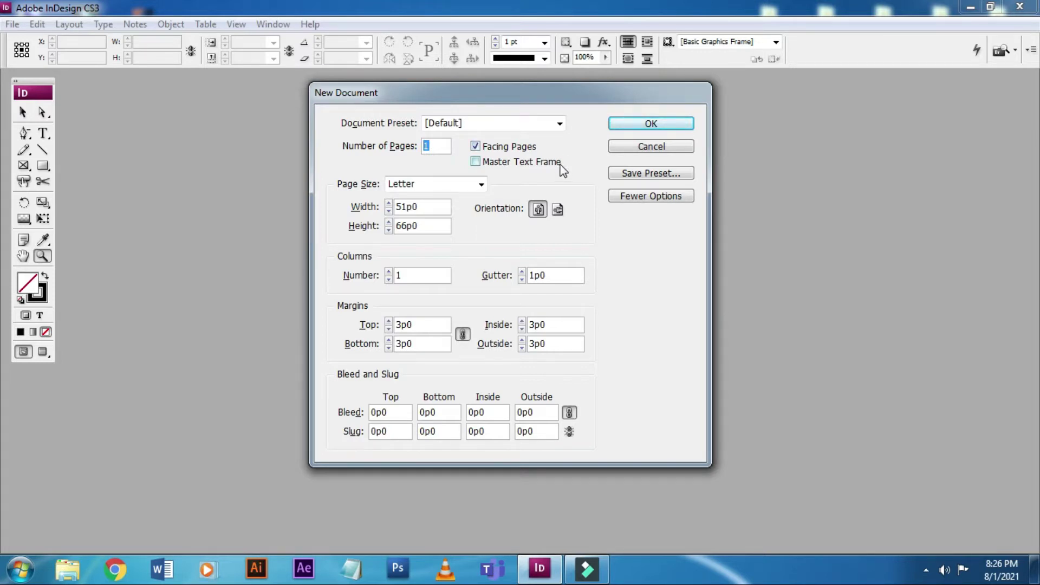
Step: Toggle the Facing Pages option off and back on for the new document
left_click(476, 146)
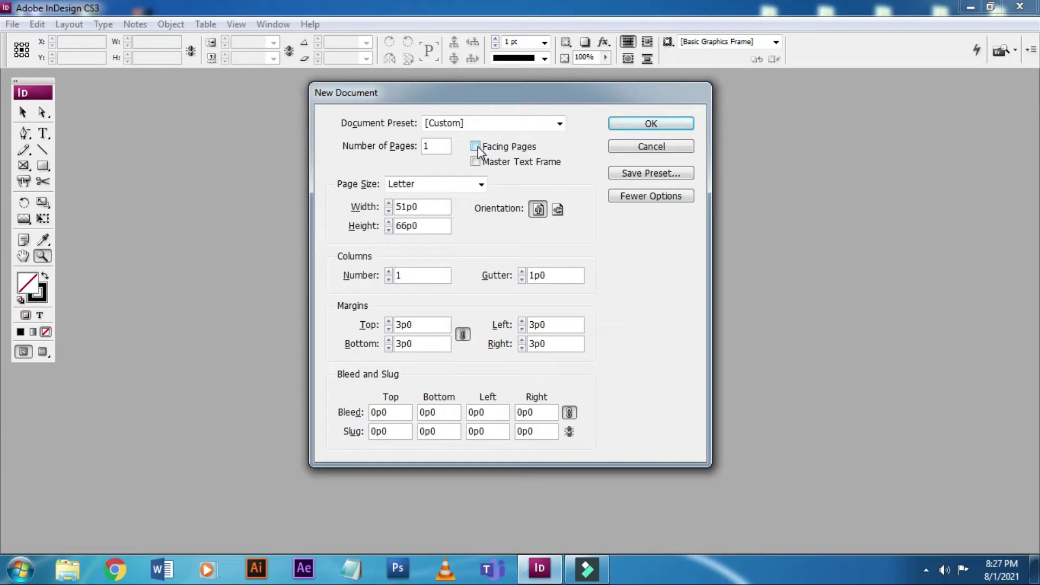
left_click(476, 147)
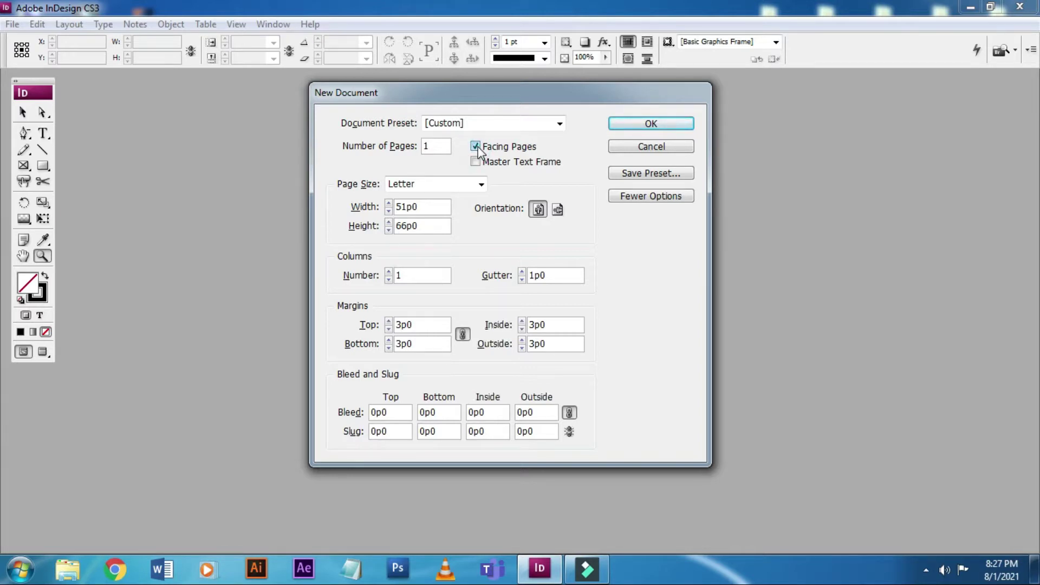
left_click(475, 147)
left_click(475, 146)
Step: Try the Custom page size, and set the page size to A4 instead
left_click(481, 184)
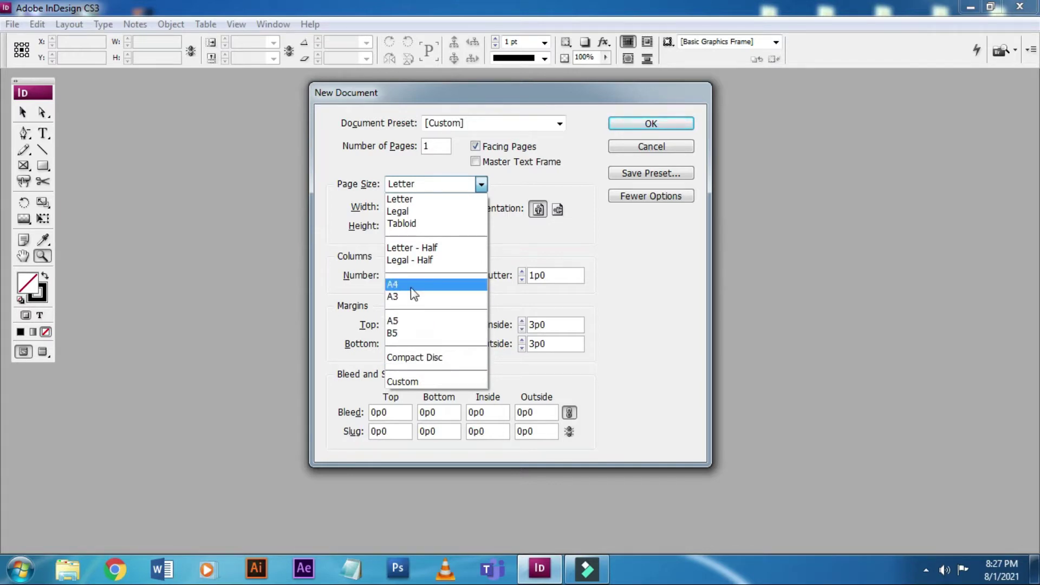
left_click(426, 382)
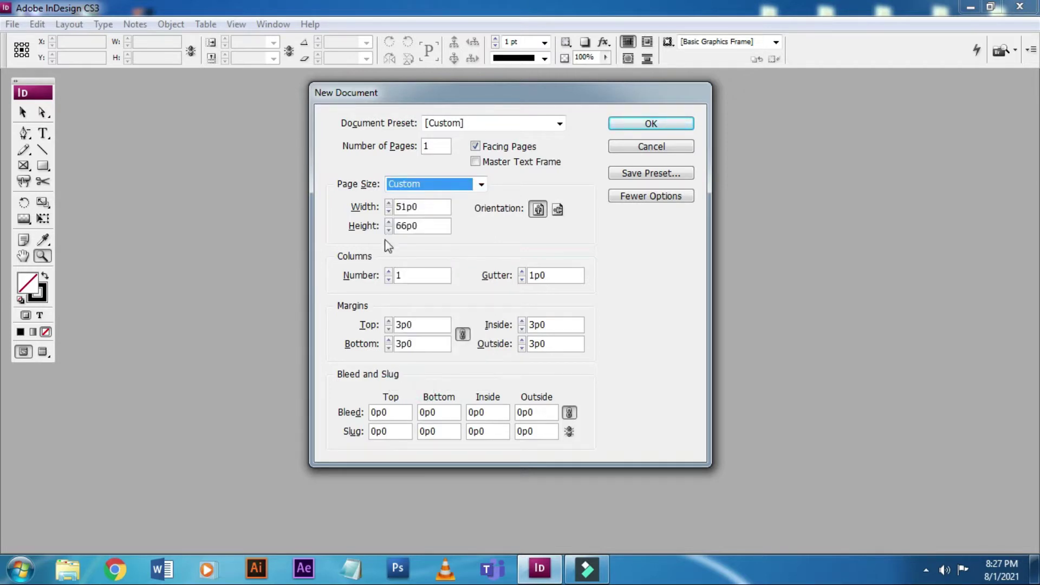
left_click(477, 190)
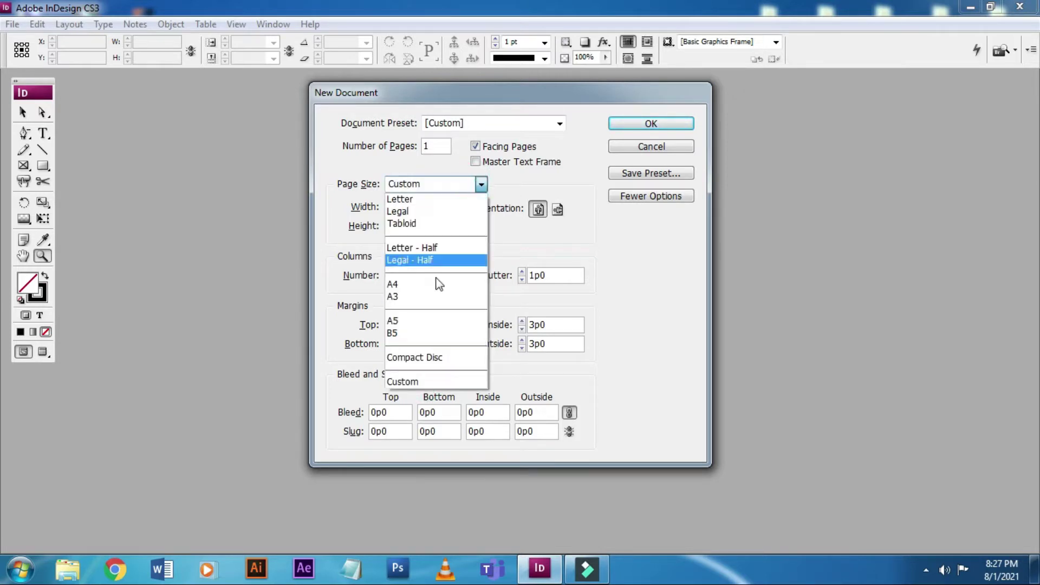
left_click(418, 283)
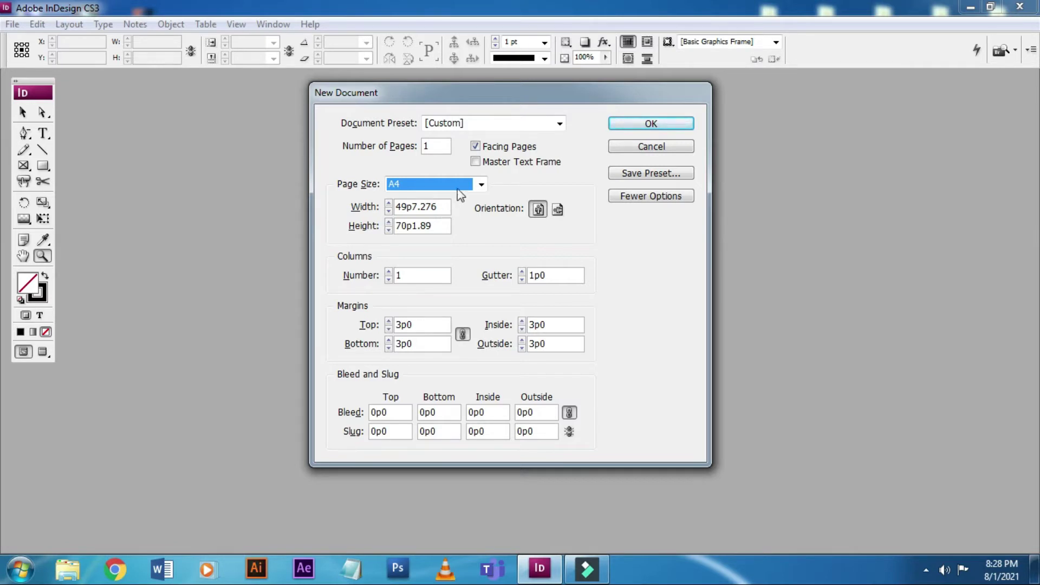
Step: Define a custom page size 8 inches wide and 4 inches high
left_click(480, 184)
left_click(414, 383)
left_click(444, 204)
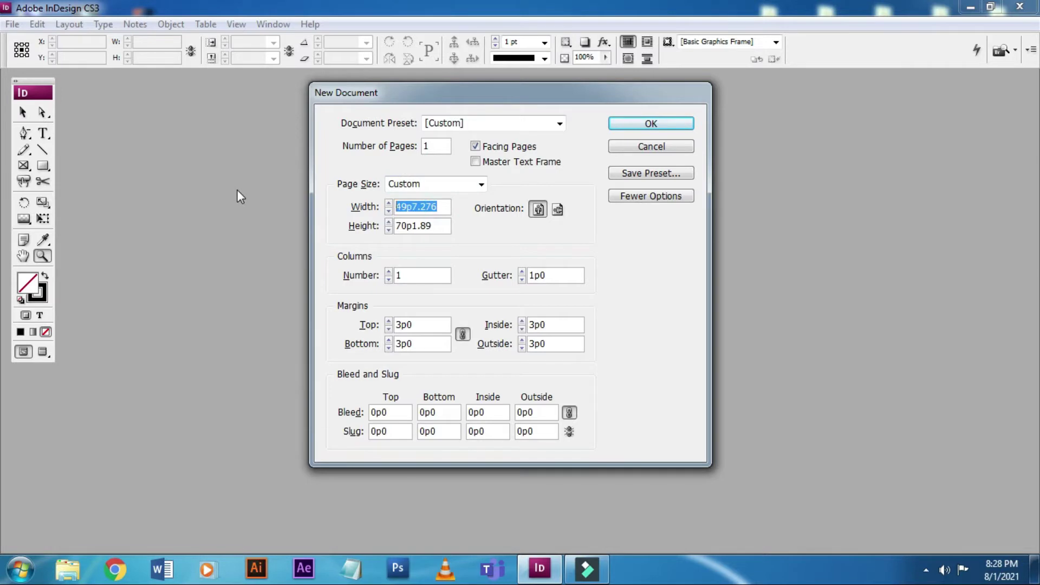
type("8inch")
key("Tab")
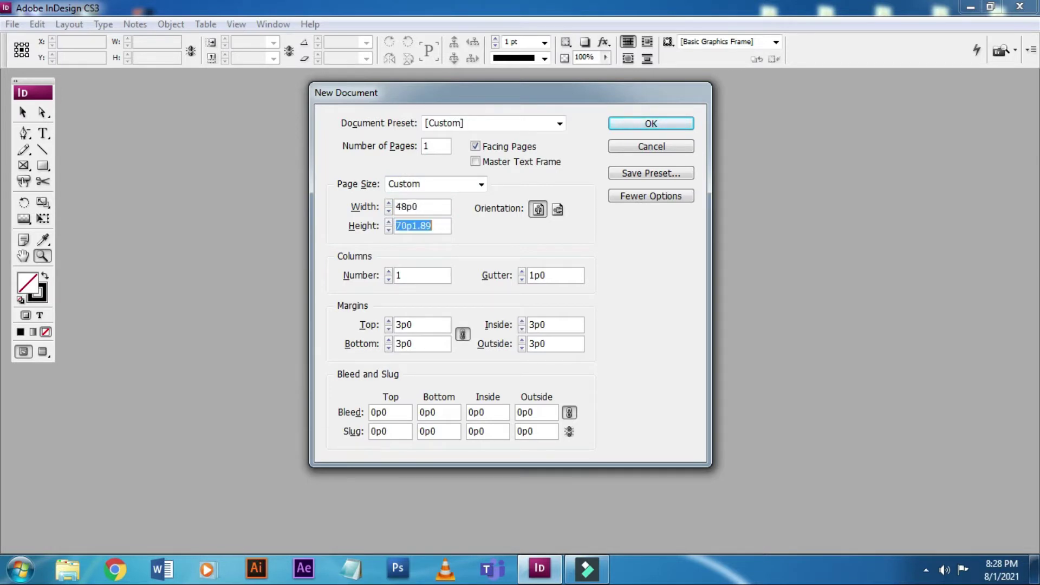
type("4inch")
key("Tab")
Step: Set the new document's page orientation to landscape, leaving it with a single column
left_click(539, 210)
left_click(557, 211)
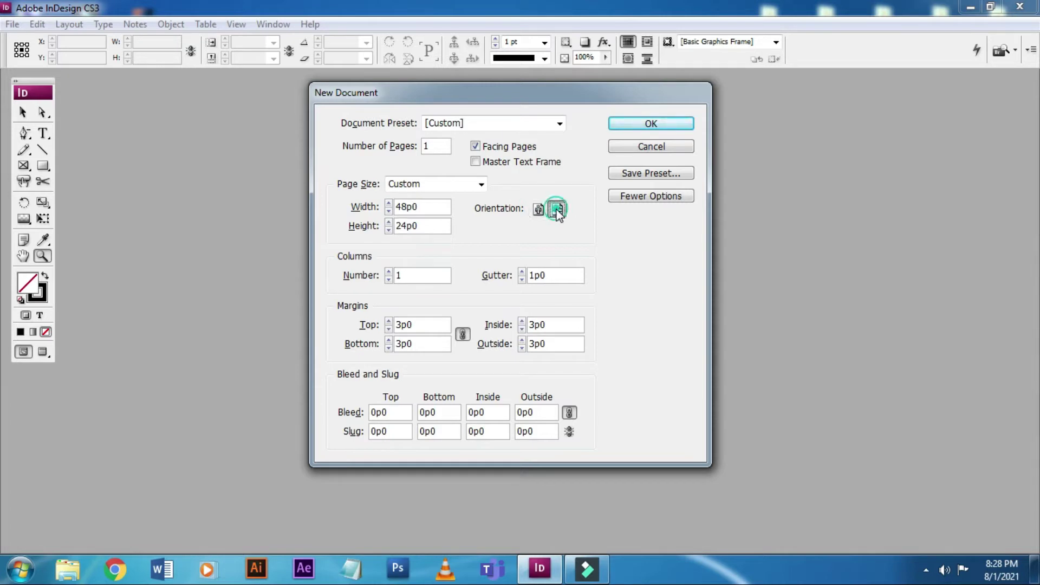
left_click(407, 273)
double_click(403, 275)
double_click(426, 276)
left_click(408, 275)
Step: Create the document with A4 dimensions carried over to the Custom page size
left_click(460, 186)
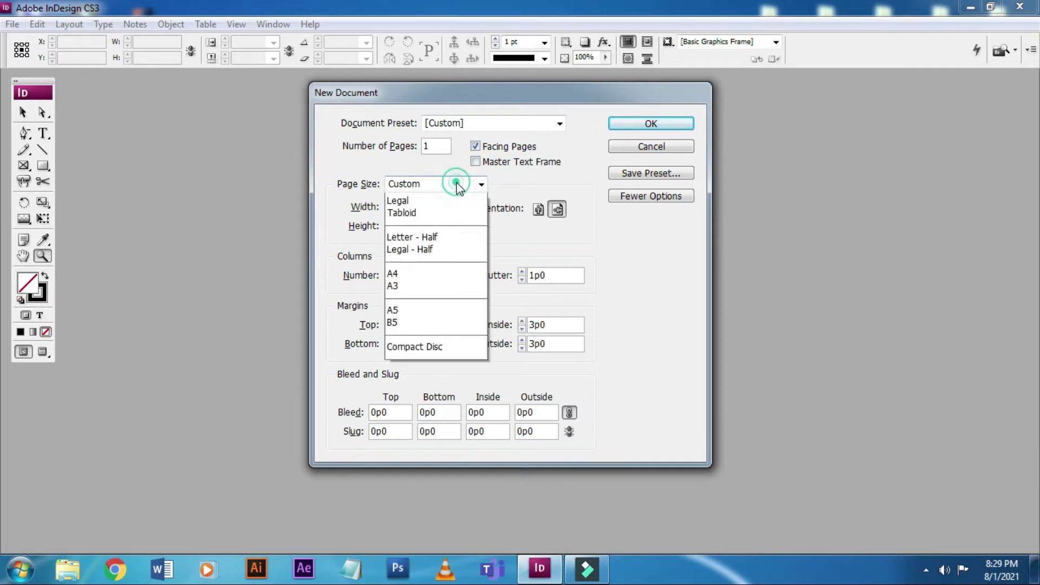
left_click(401, 285)
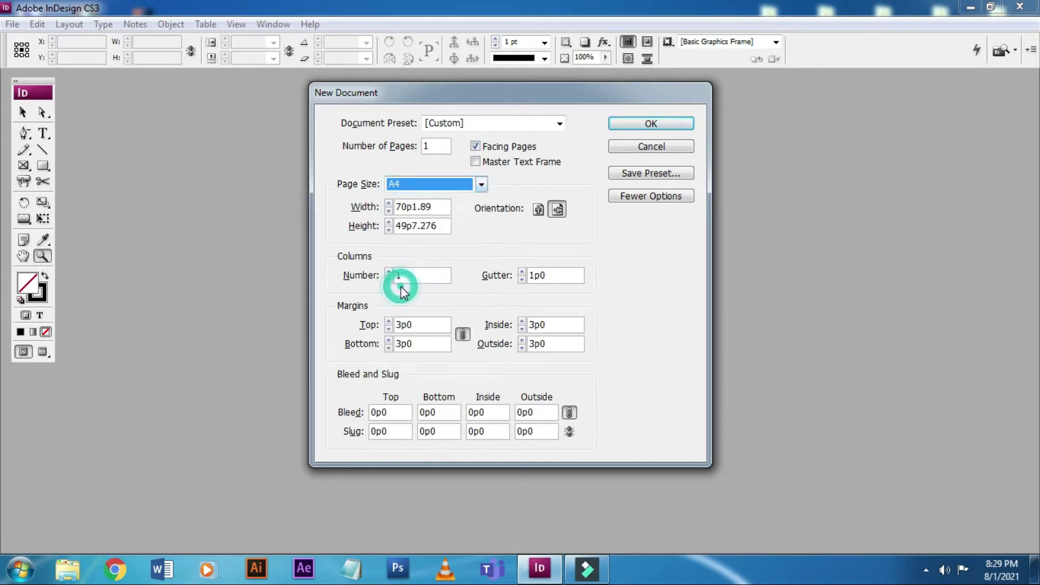
left_click(464, 186)
left_click(412, 381)
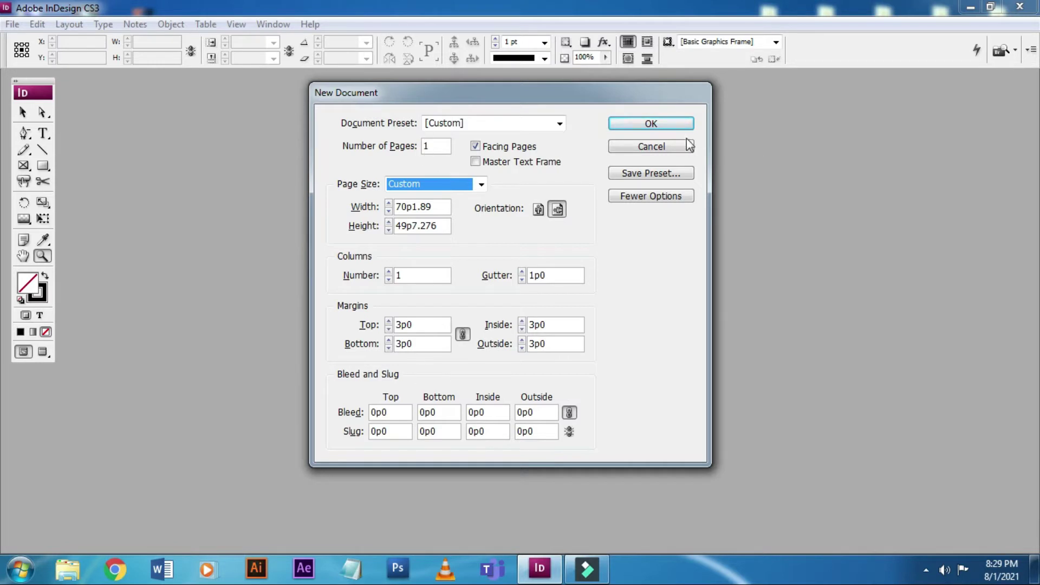
left_click(664, 125)
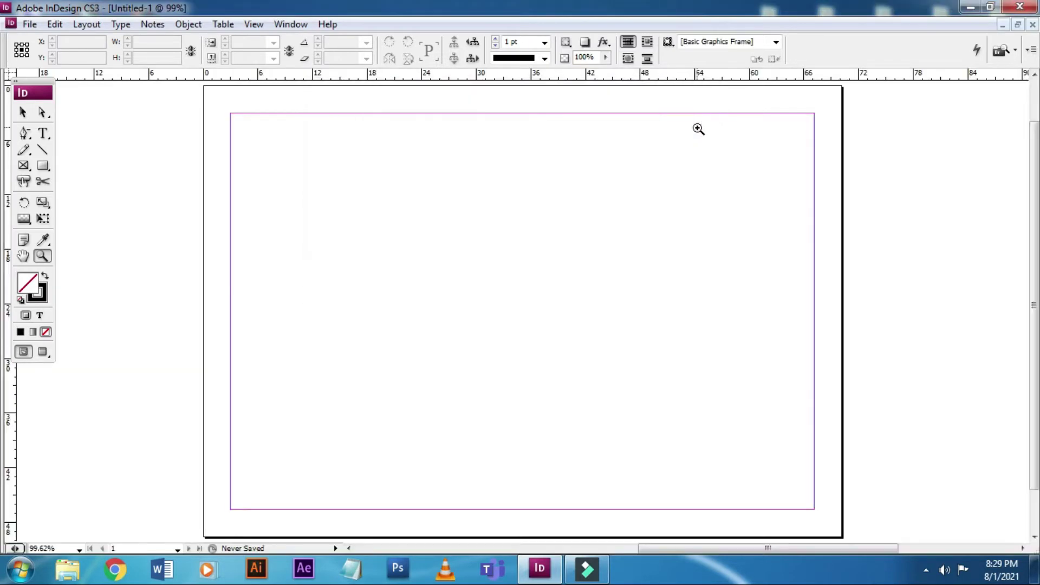
Step: Activate the Selection tool and zoom out to 25% so the page and its pasteboard fit in view
key("alt+minus")
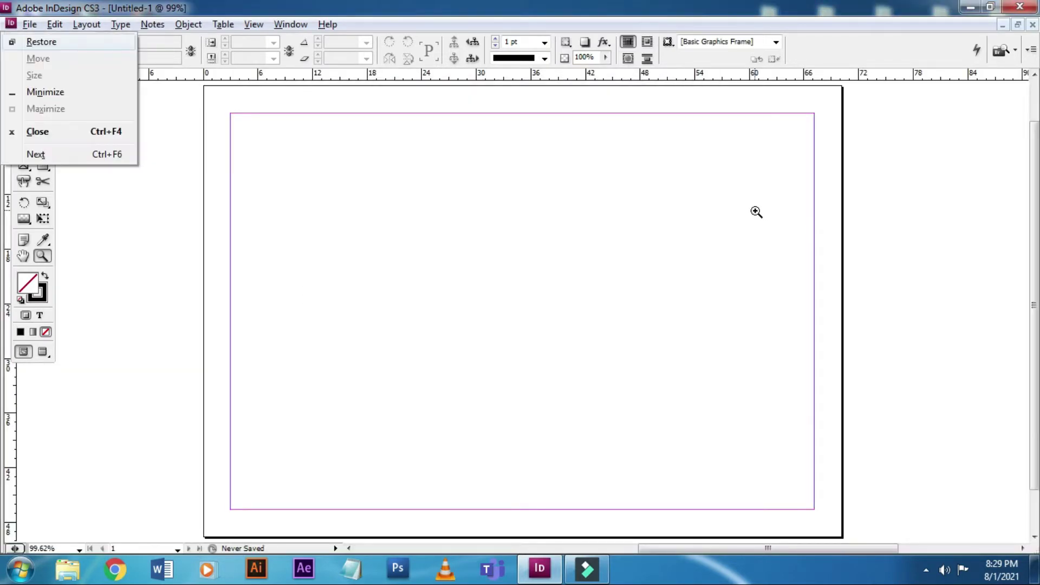
key("Escape")
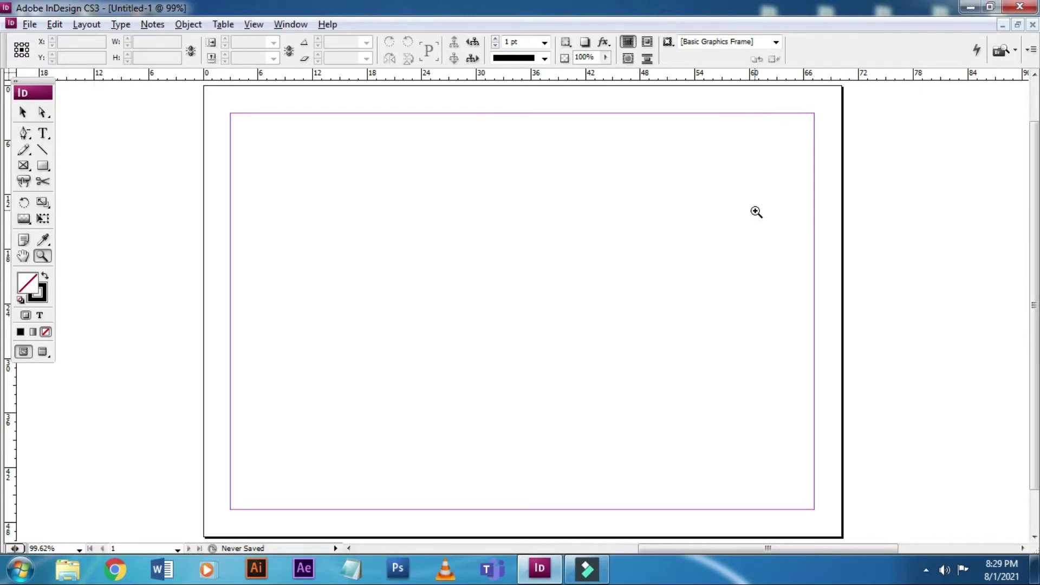
left_click(23, 113)
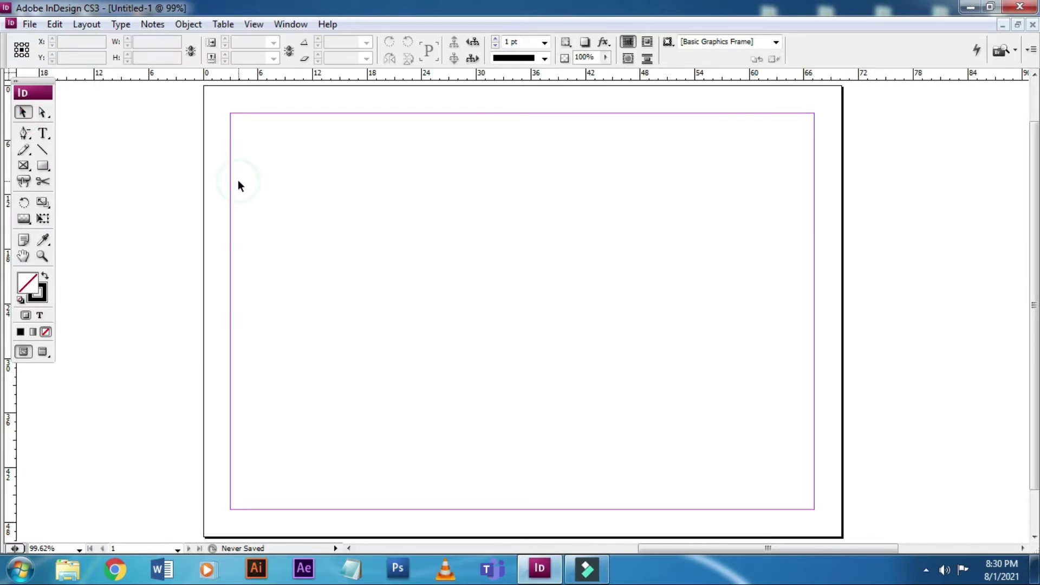
key("ctrl+minus")
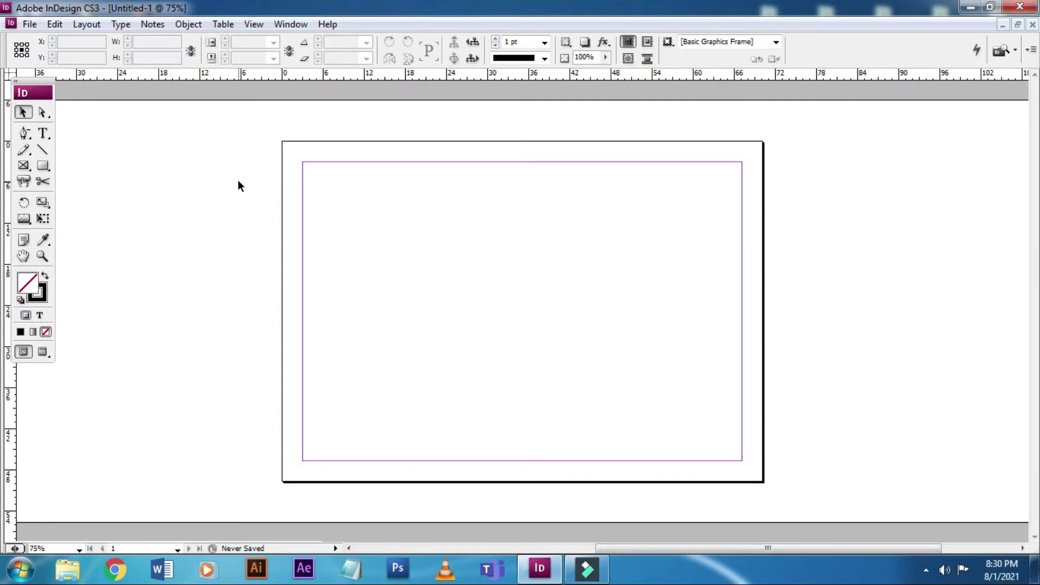
key("ctrl+equal")
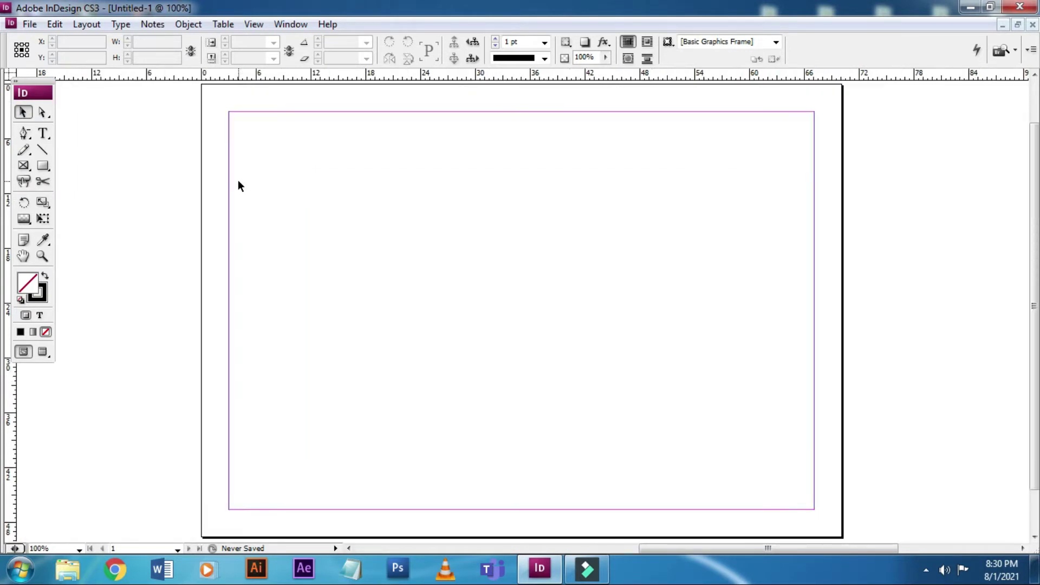
key("ctrl+minus")
key("ctrl+minus")
key("ctrl+minus")
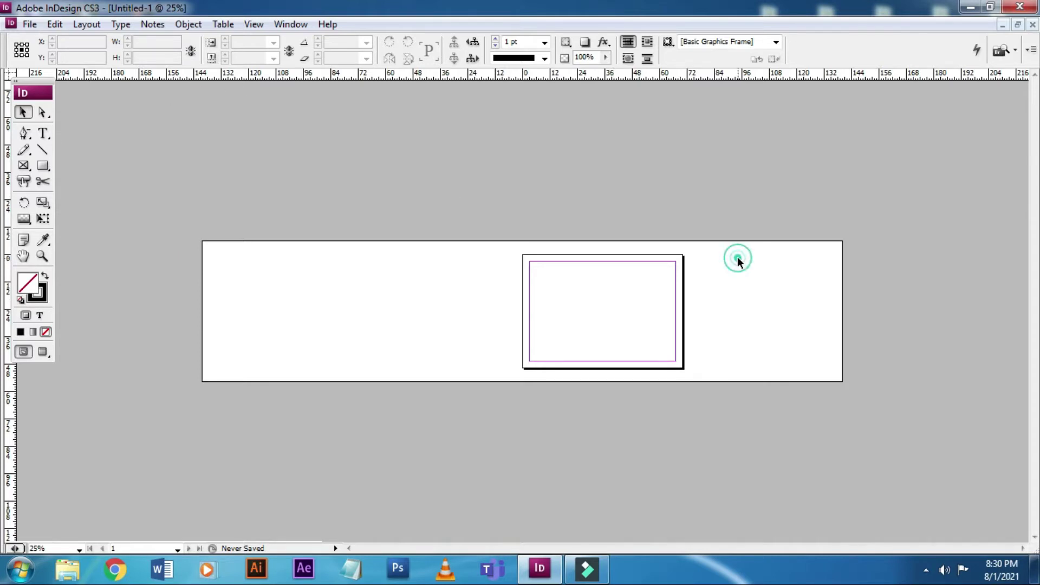
left_click(716, 246)
Step: Show the Pages panel and shorten it to about half the window height
left_click(291, 27)
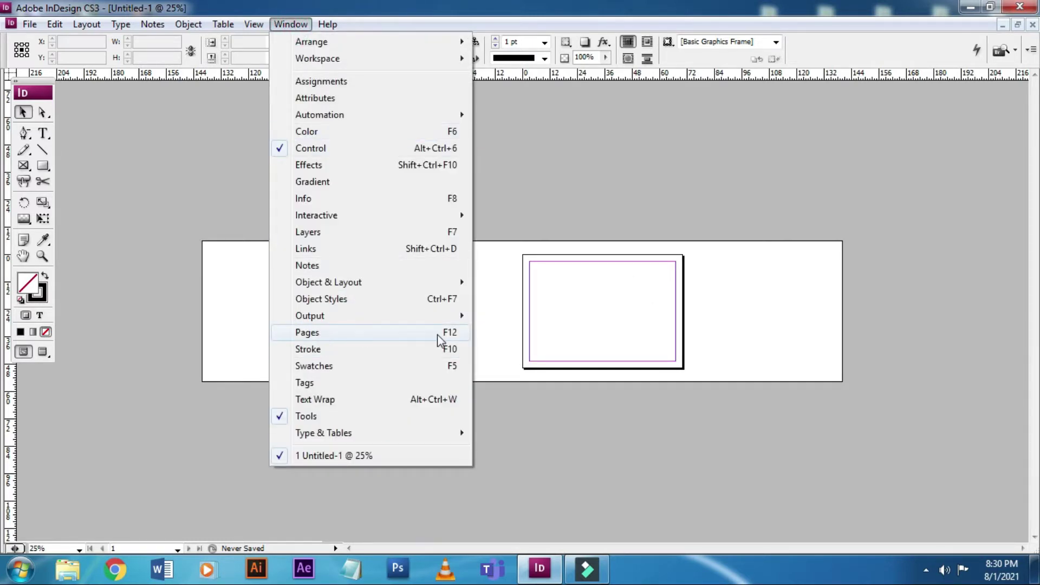
left_click(341, 338)
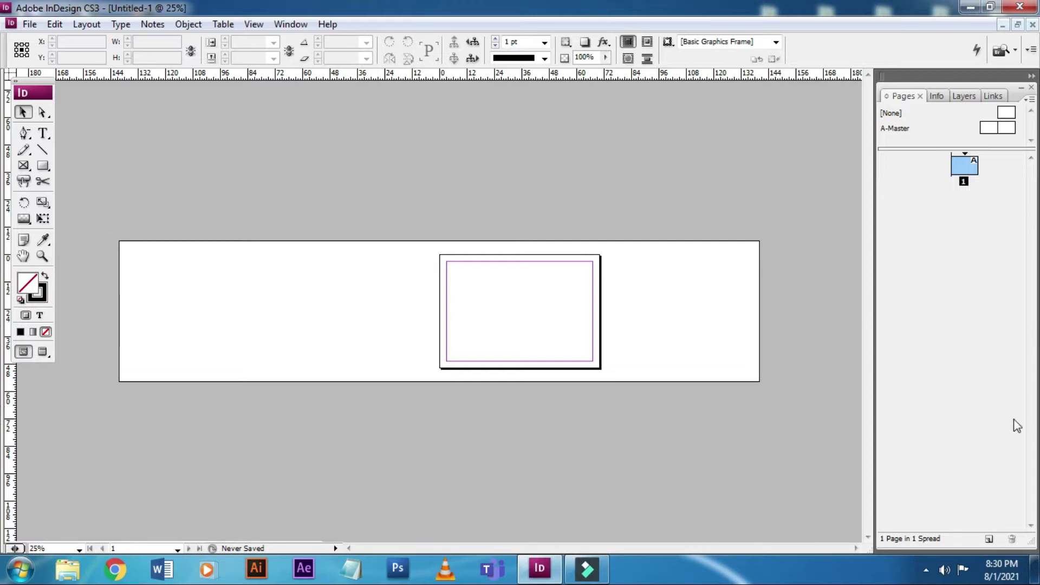
left_click(290, 24)
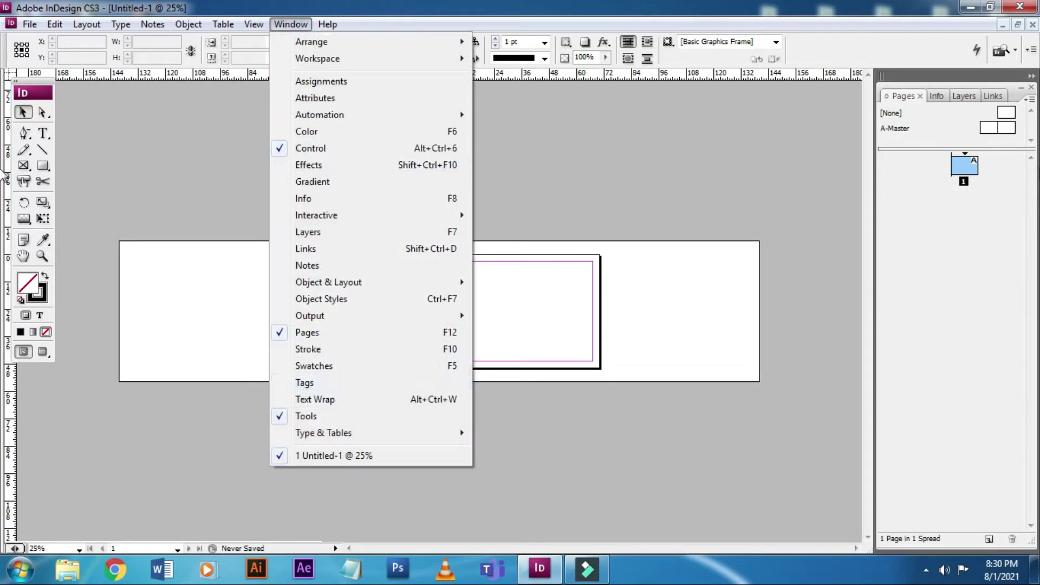
left_click(991, 490)
left_click_drag(985, 544, 983, 356)
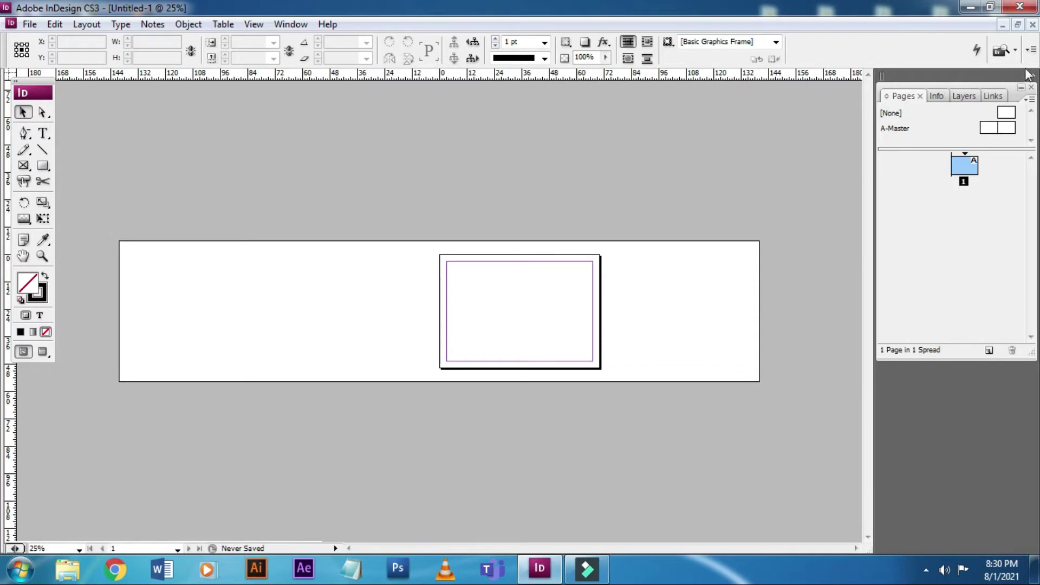
Step: Try adding two pages to the document, and undo both additions
left_click(987, 351)
left_click(988, 351)
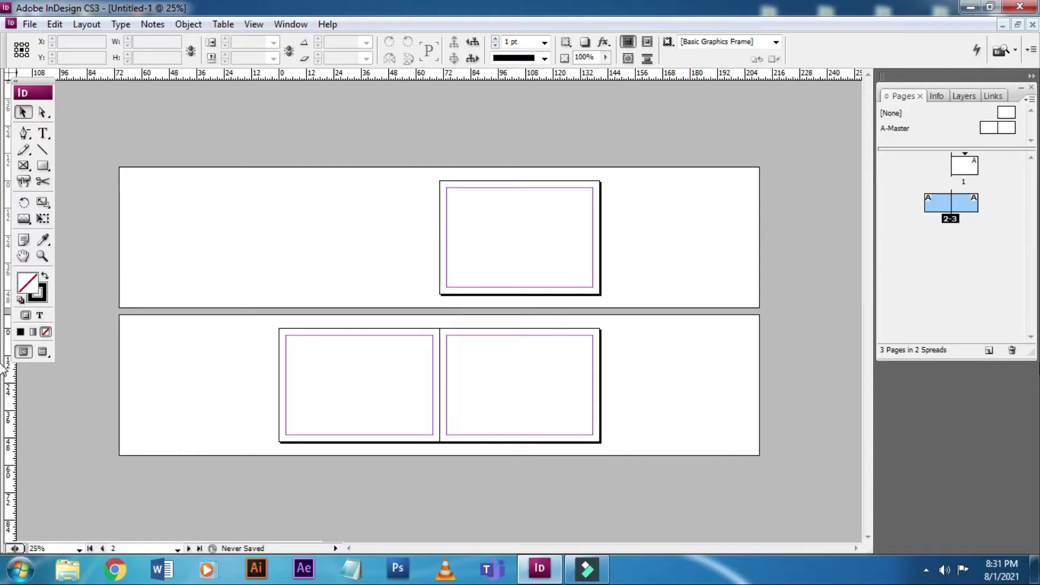
key("ctrl+z")
key("ctrl+z")
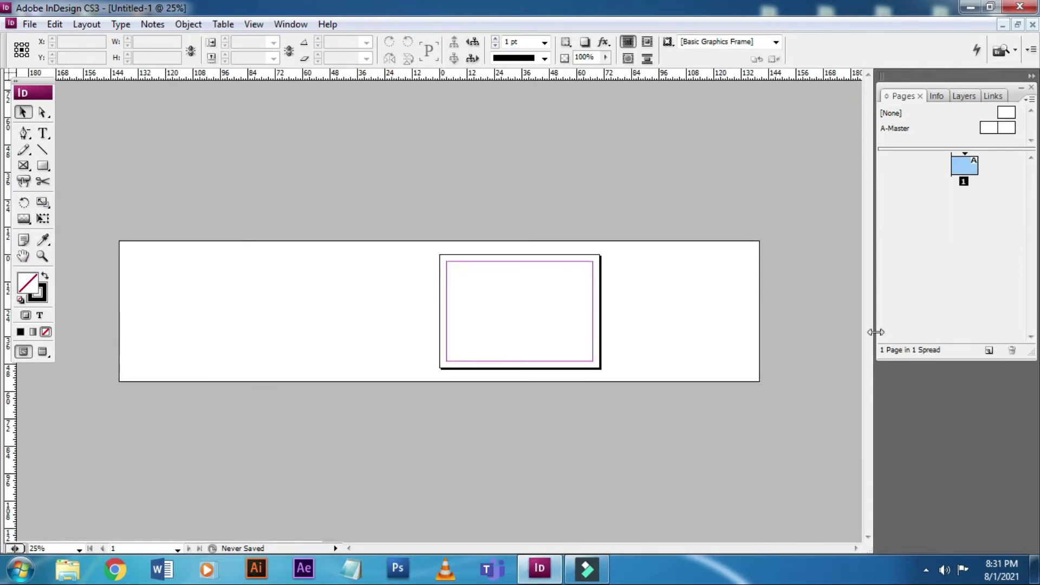
Step: Add three new pages after page 1, based on the A-Master
left_click(988, 351)
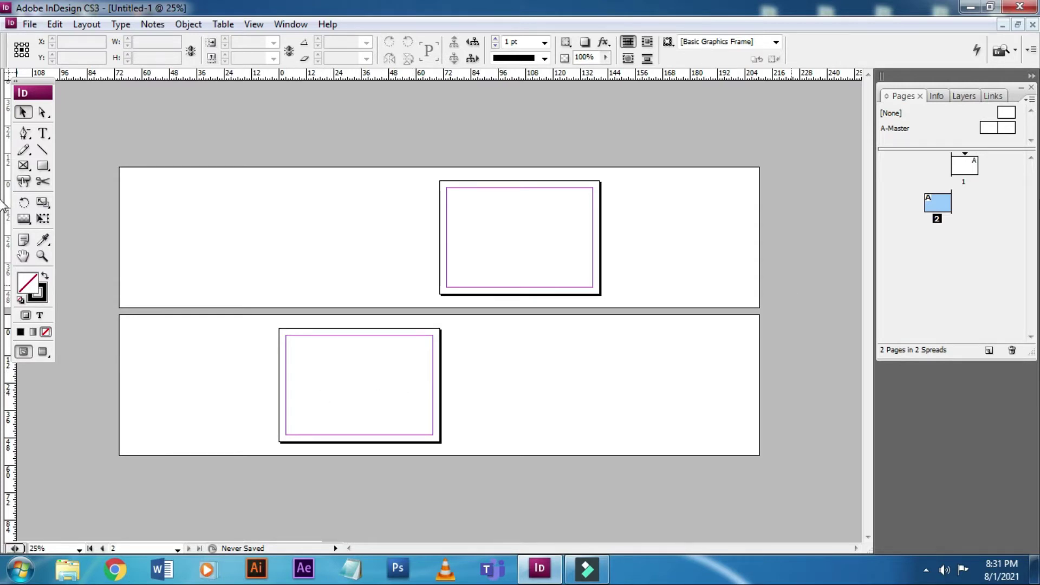
left_click(989, 352)
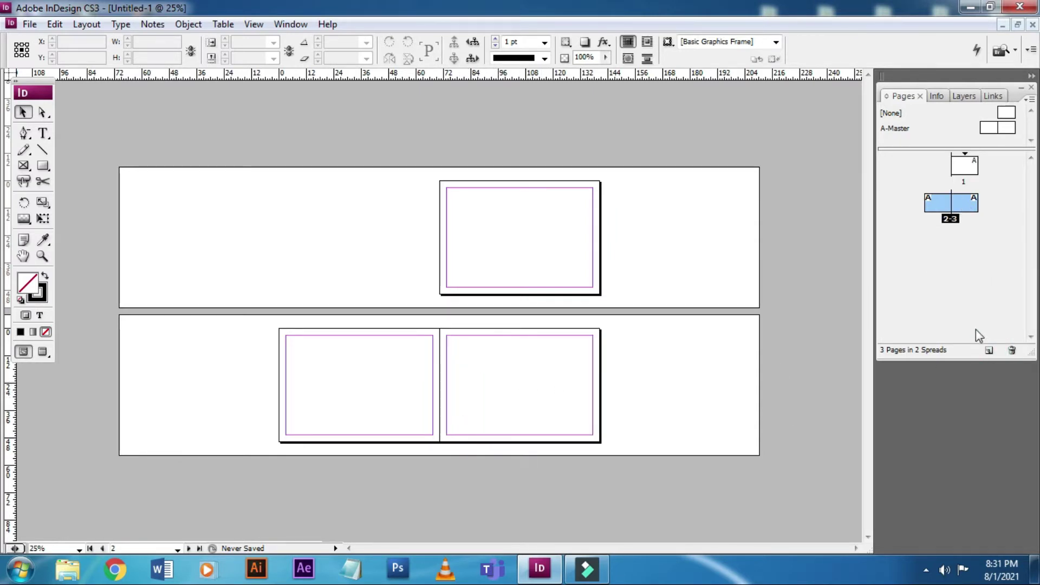
left_click(986, 351)
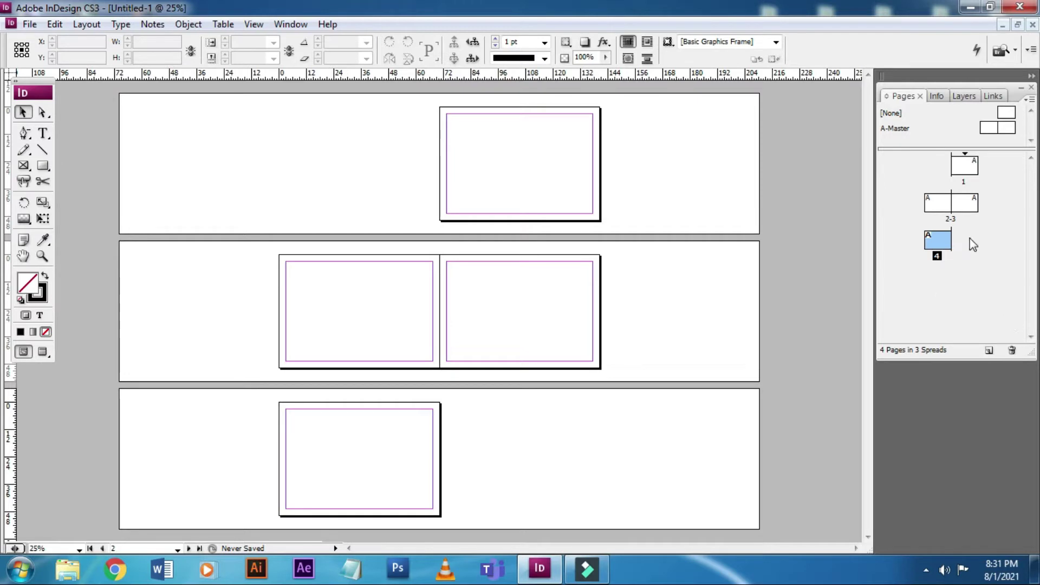
Step: Add four more pages after page 4, based on the A-Master
left_click(988, 351)
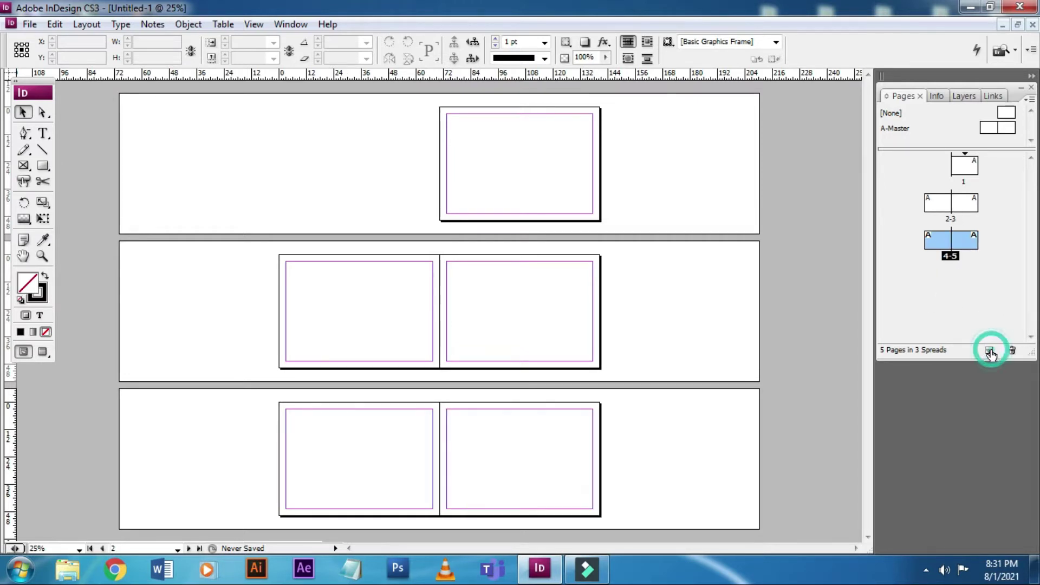
left_click(989, 351)
left_click(989, 351)
left_click(989, 351)
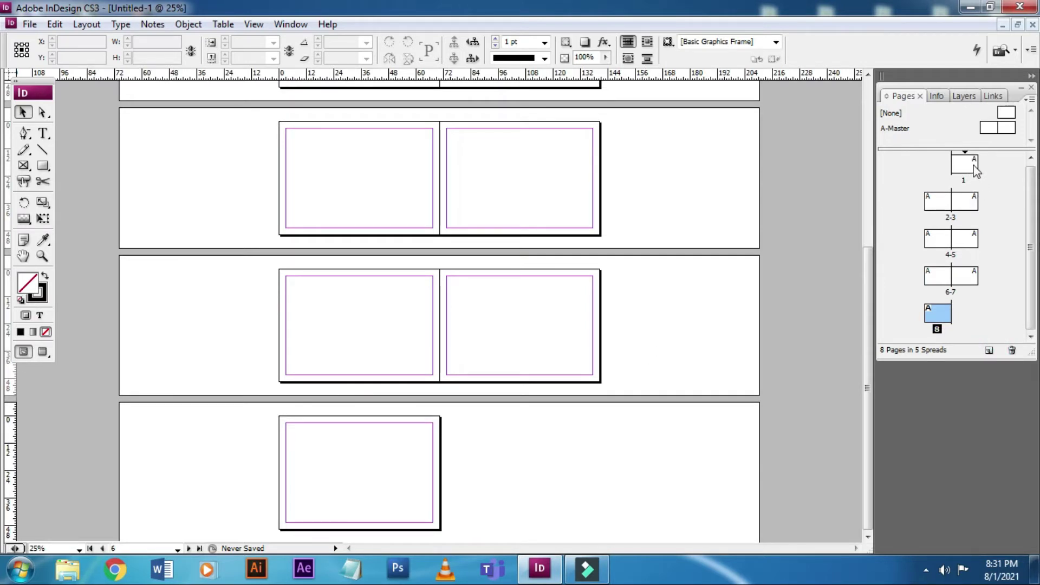
left_click_drag(973, 166, 973, 284)
left_click_drag(939, 206, 932, 253)
left_click_drag(938, 213, 941, 203)
left_click_drag(932, 241, 949, 260)
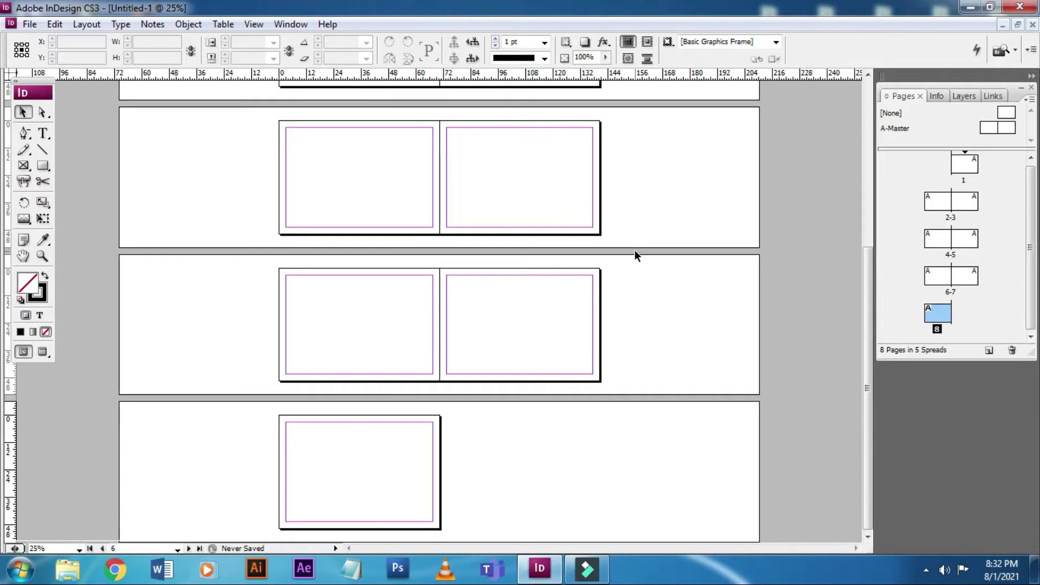
Step: Zoom out to 12.5% so all the spreads fit in view
scroll(635, 249, "up", 3)
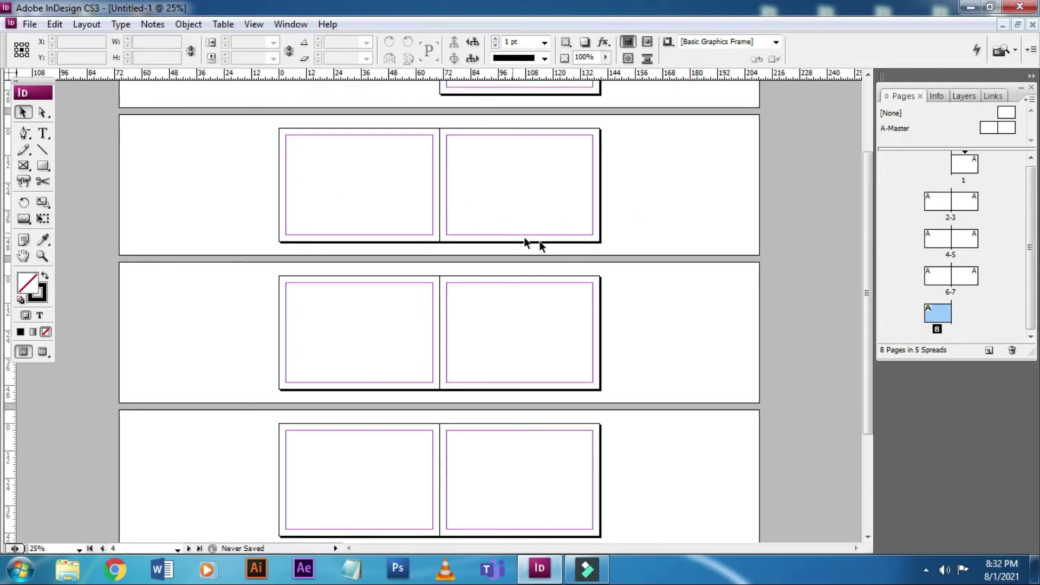
key("alt+minus")
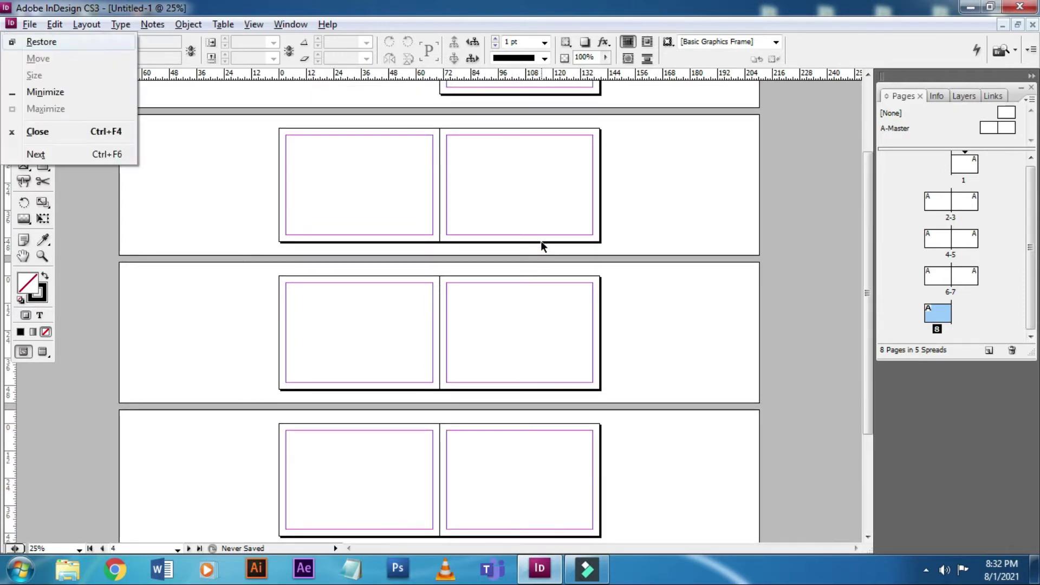
left_click(714, 203)
key("ctrl+minus")
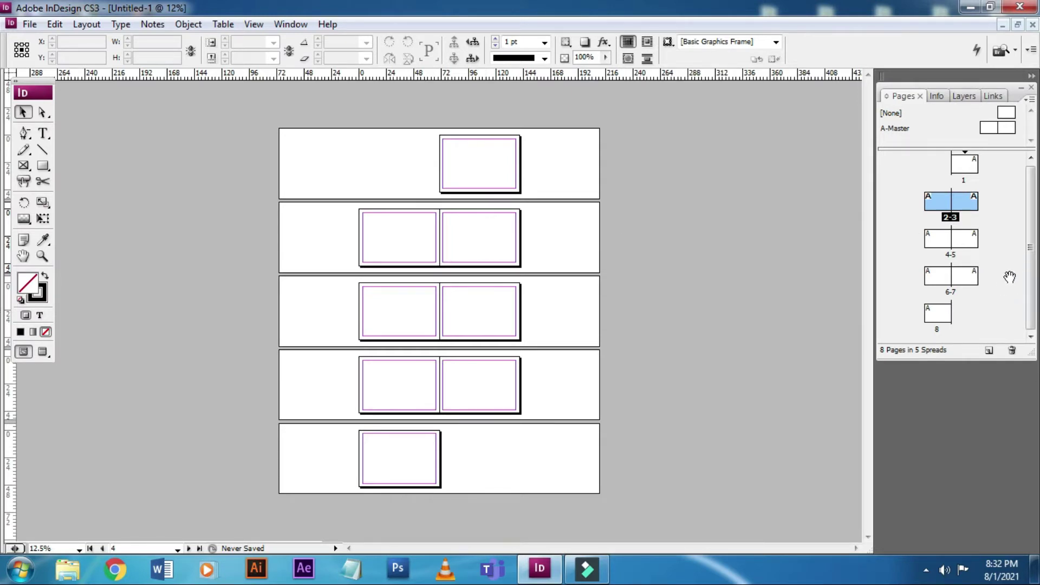
Step: Try deleting page 3 from the document, and undo the deletion
left_click(964, 165)
left_click(966, 204)
left_click(1011, 351)
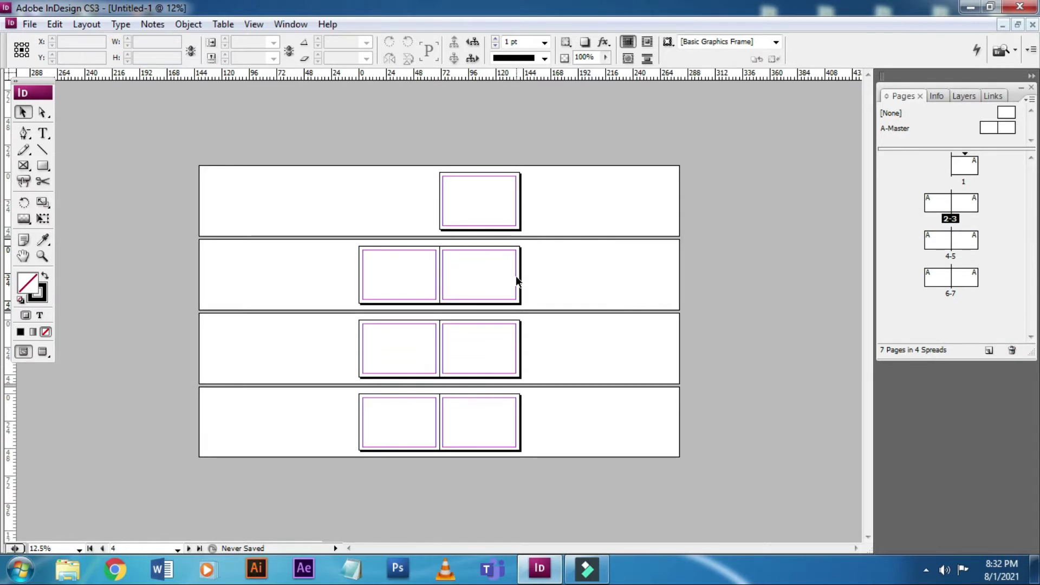
key("ctrl+z")
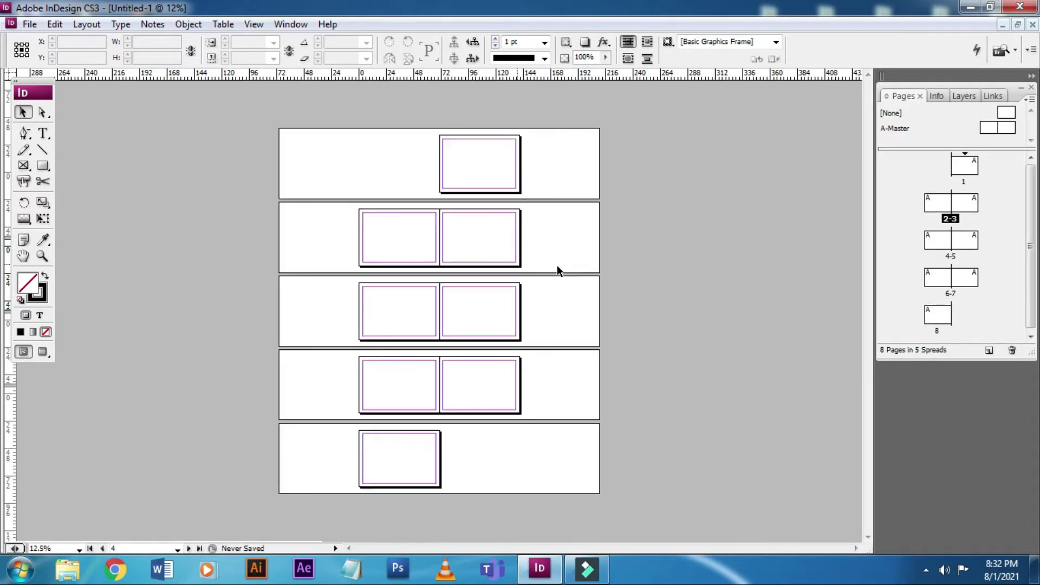
Step: Draw a text frame about 47 picas wide and 31 picas high on page 1
left_click(576, 262)
left_click(43, 133)
left_click(459, 159)
left_click_drag(456, 154, 509, 188)
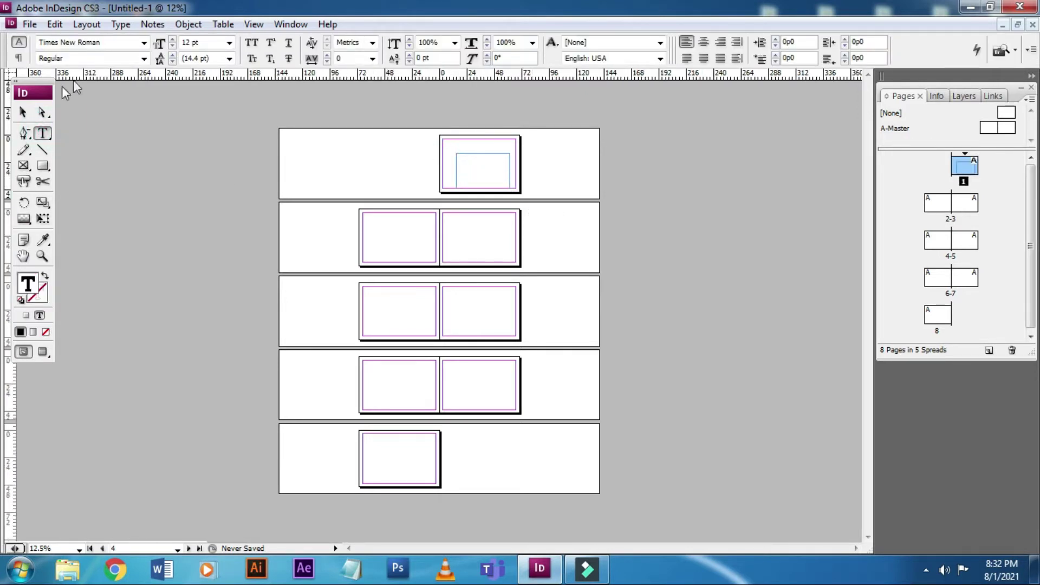
Step: Enter the number 1 in the text frame on page 1 at a font size of 200 pt
left_click(213, 42)
type("38")
key("Escape")
left_click(214, 43)
type("40")
left_click(212, 42)
type("200")
key("Return")
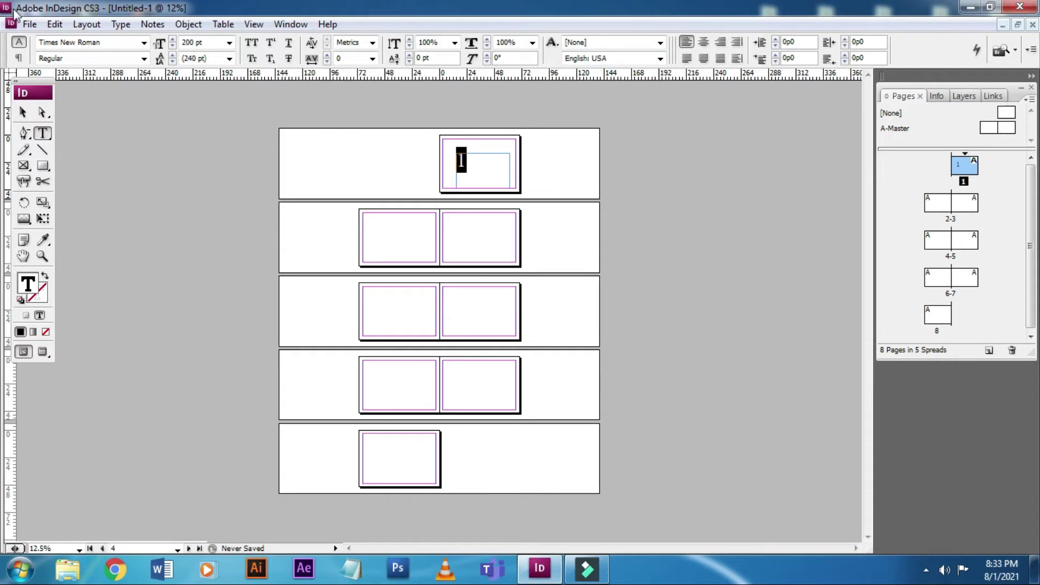
Step: Center the number 1 horizontally in its text frame, and shorten the frame to about 17 picas high
left_click(19, 111)
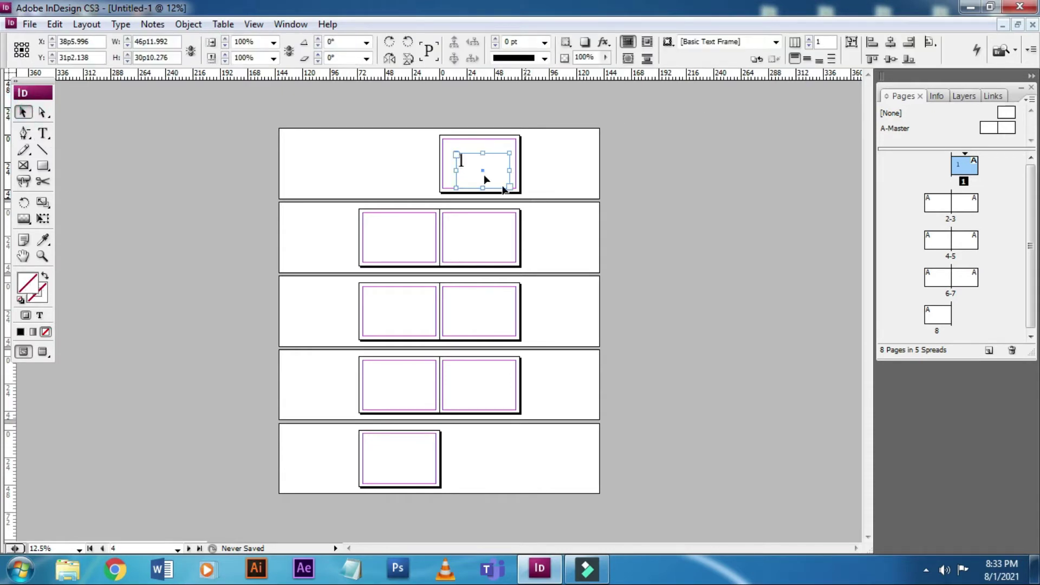
double_click(478, 164)
key("ctrl+a")
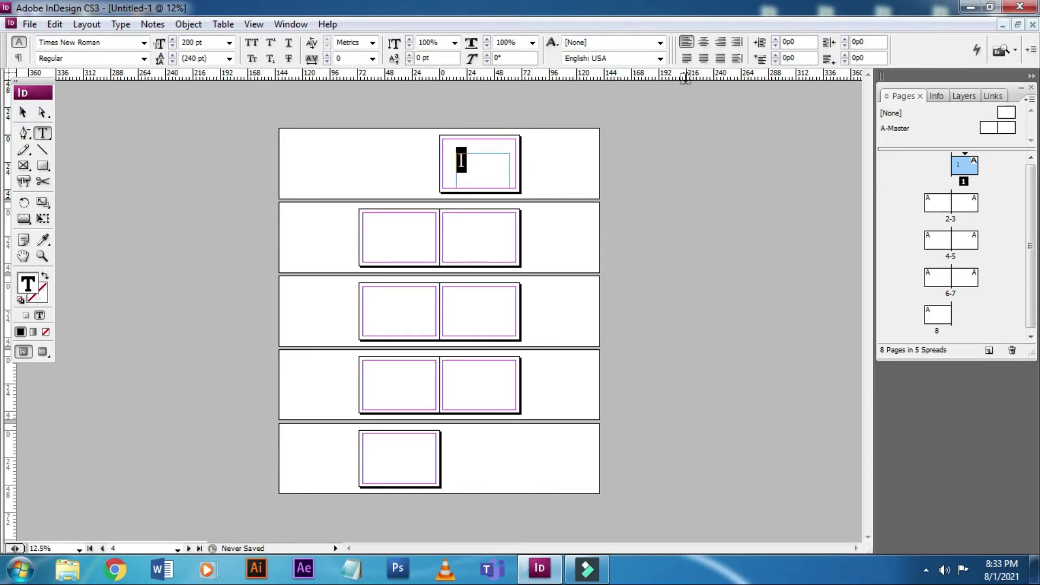
left_click(703, 42)
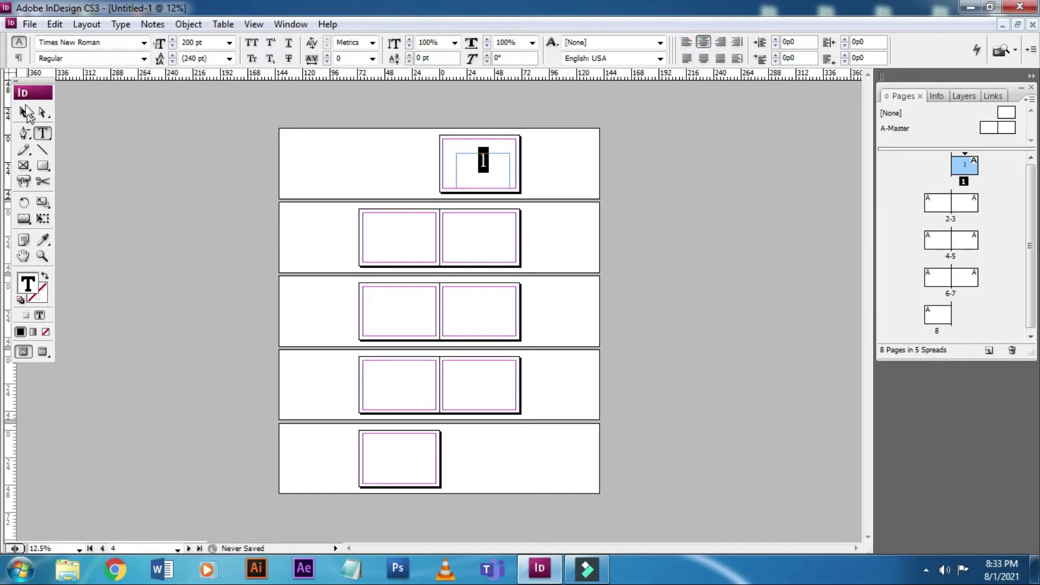
left_click(23, 112)
left_click_drag(482, 188, 483, 173)
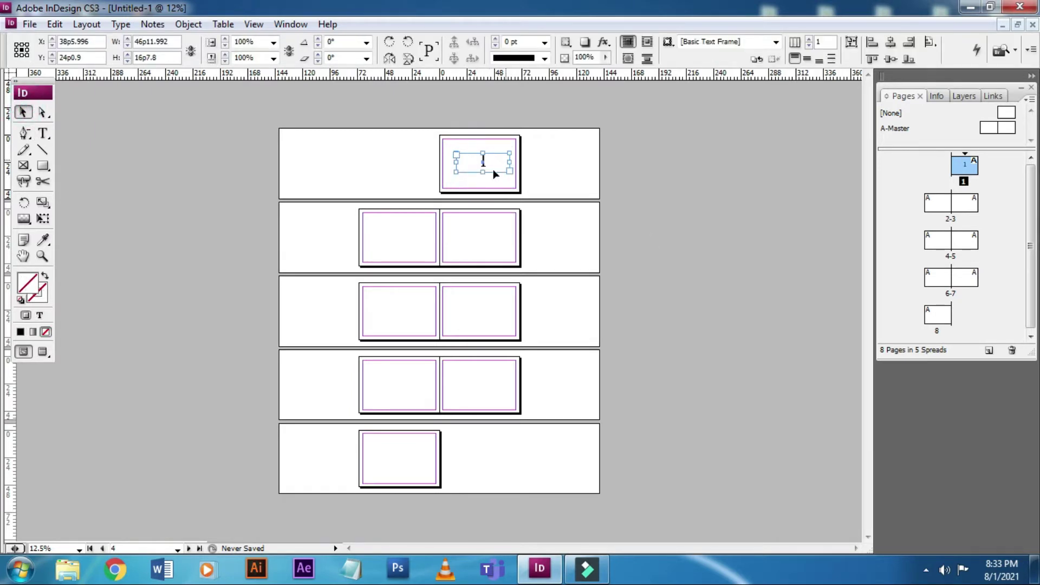
Step: Copy the number's text frame from page 1 onto page 3 and page 2
left_click(483, 265)
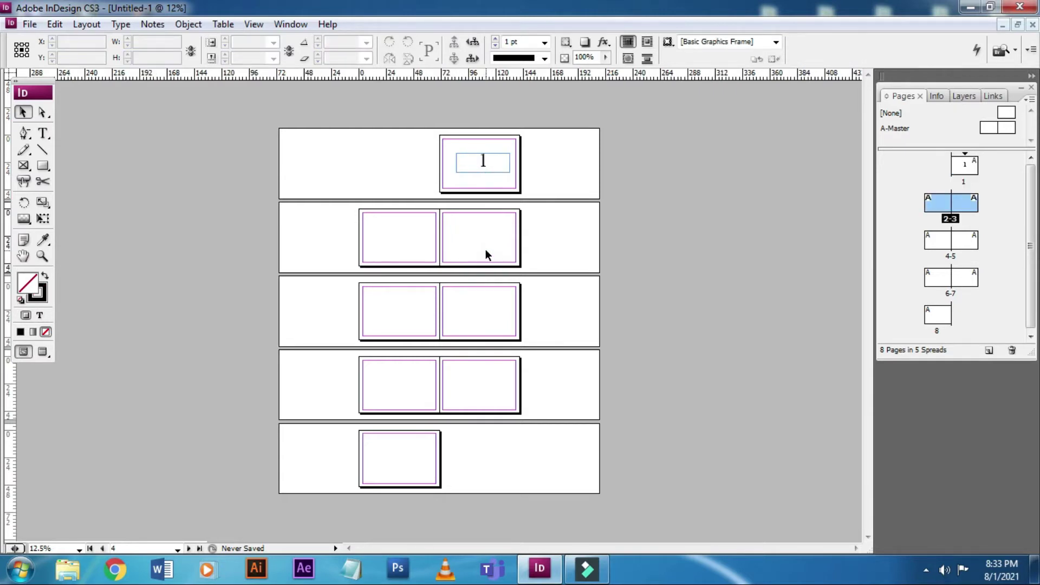
key("ctrl+alt+shift+v")
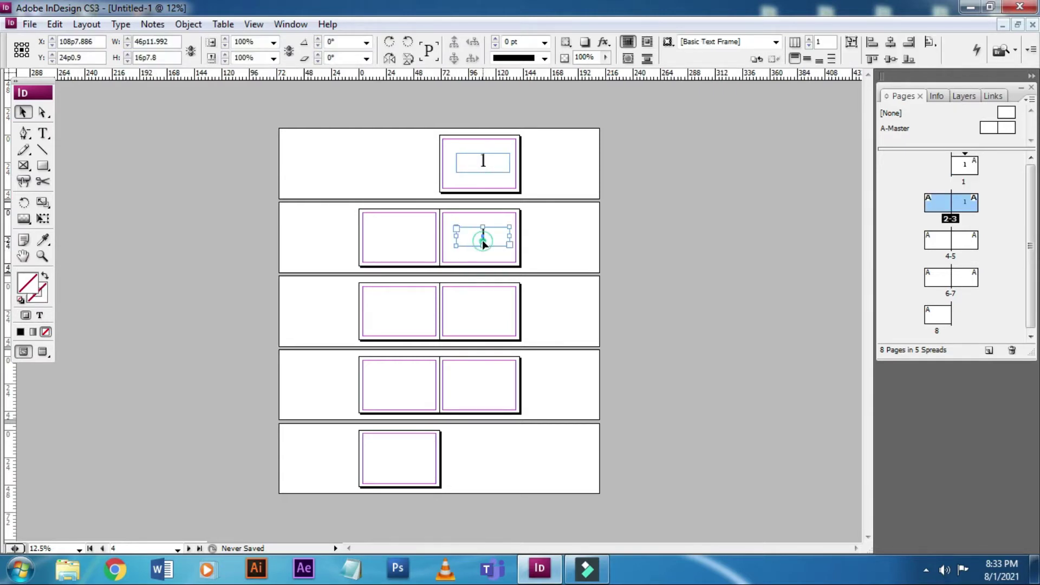
left_click_drag(481, 239, 397, 239)
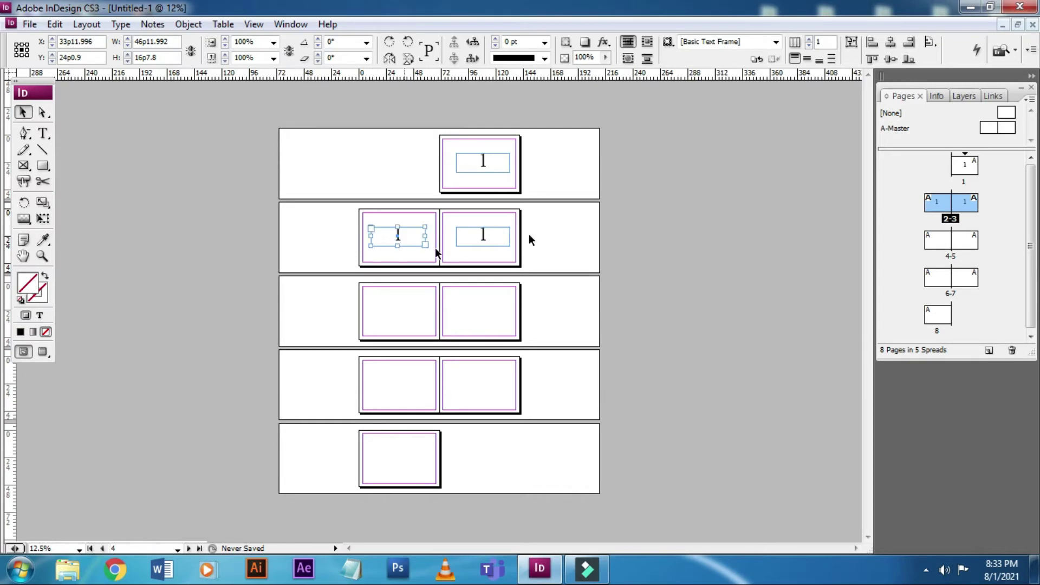
left_click(544, 223)
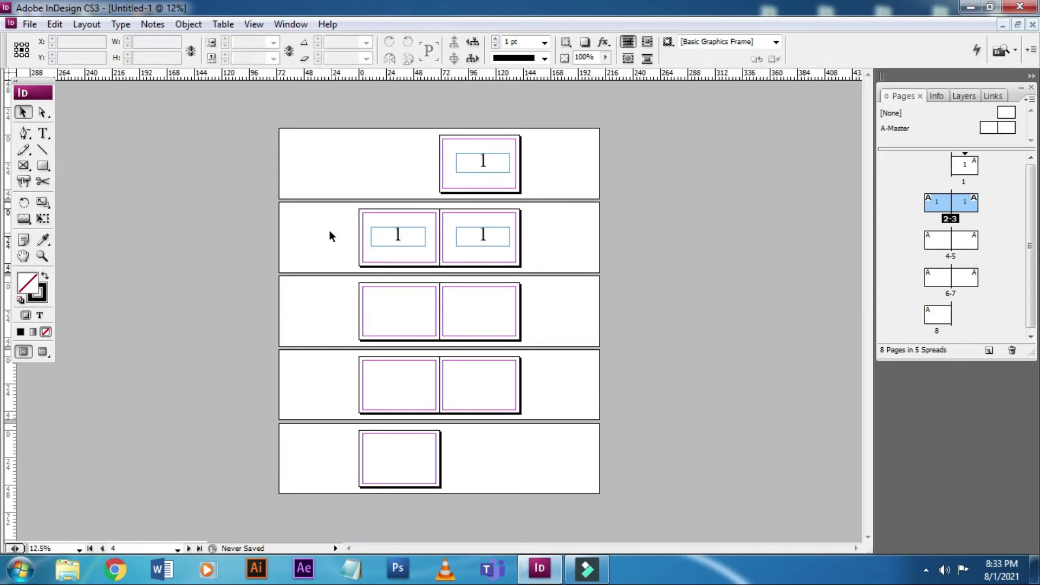
Step: Copy the pair of number frames from pages 2-3 onto spreads 4-5 and 6-7
left_click_drag(319, 227, 469, 314)
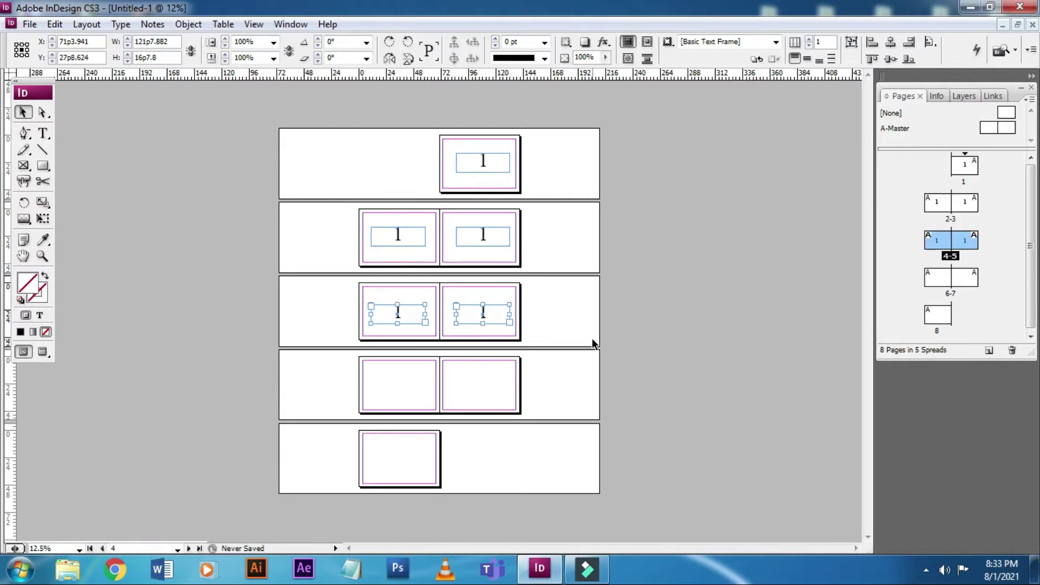
left_click(571, 358)
left_click_drag(310, 298, 557, 333)
left_click(470, 381)
key("ctrl+alt+shift+v")
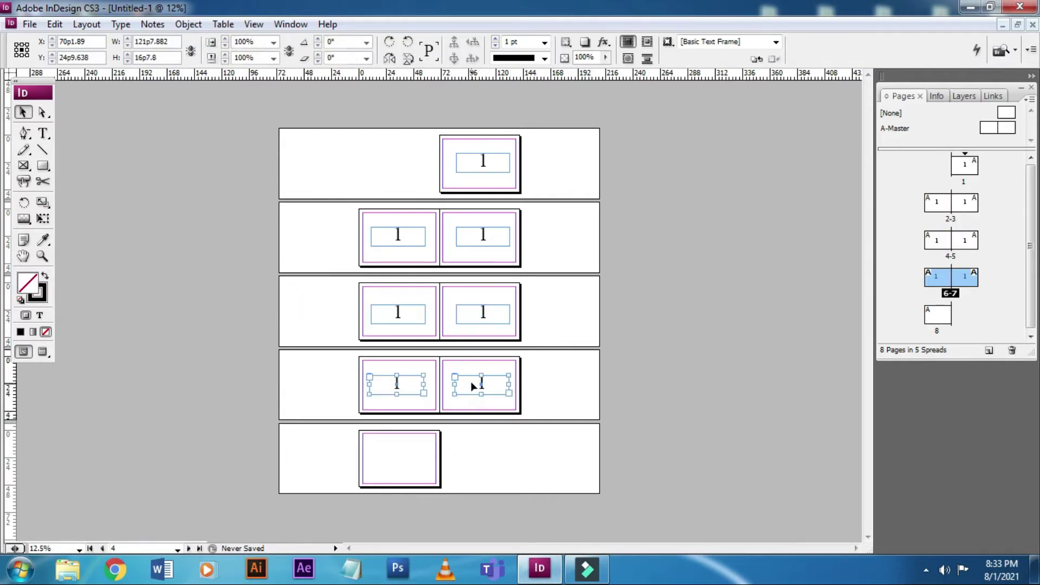
Step: Copy the number frame from page 6 onto page 8 and place it in the middle of the page
left_click(589, 400)
left_click(394, 388)
key("ctrl+c")
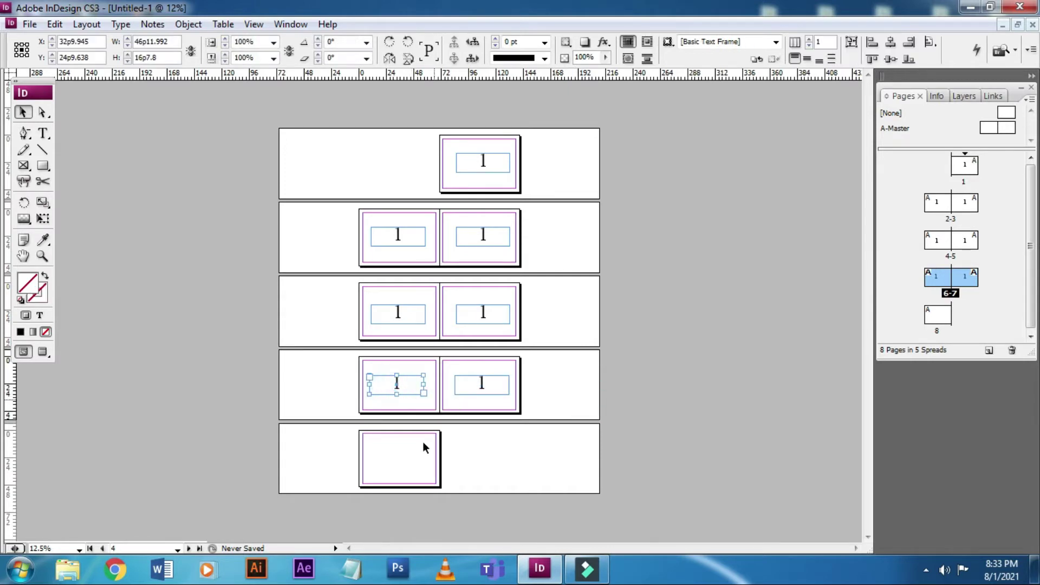
left_click(408, 455)
key("ctrl+v")
left_click(594, 379)
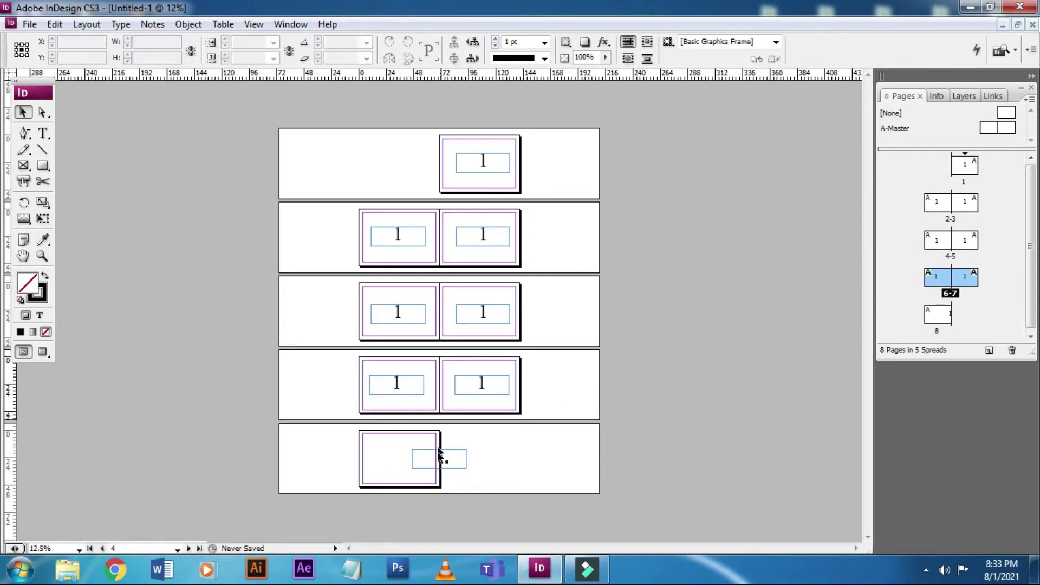
left_click_drag(436, 460, 398, 463)
left_click(492, 468)
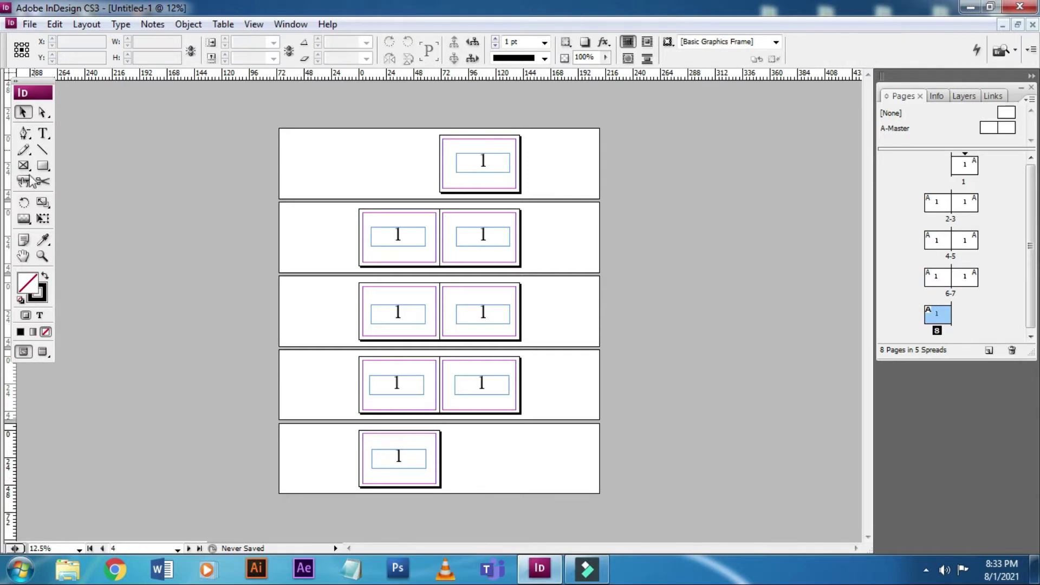
Step: Change the numbers on pages 2, 3 and 4 to 2, 3 and 4 with the Type tool
left_click(41, 134)
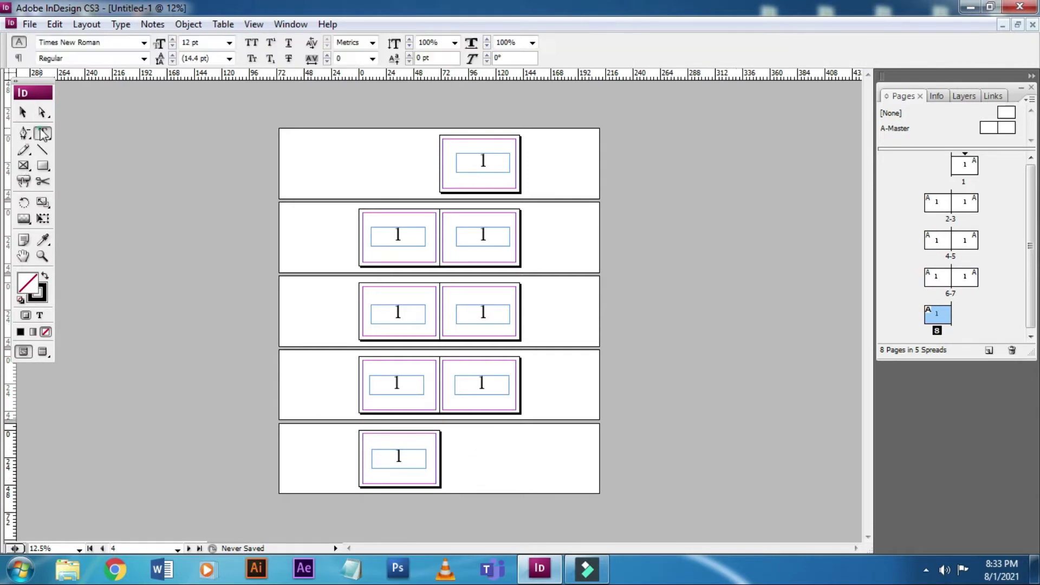
double_click(398, 234)
type("2")
double_click(483, 233)
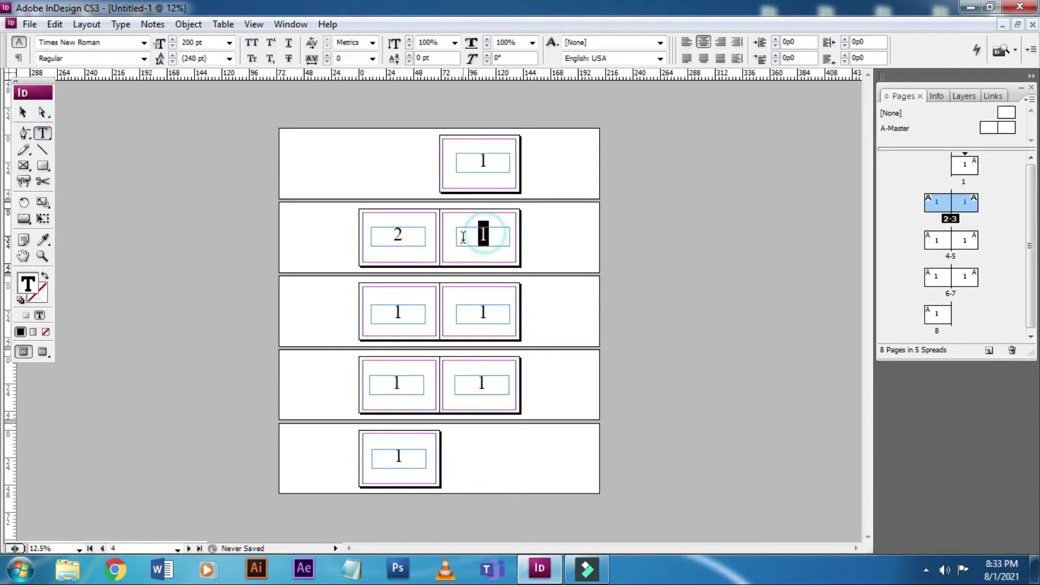
type("3")
double_click(399, 312)
type("4")
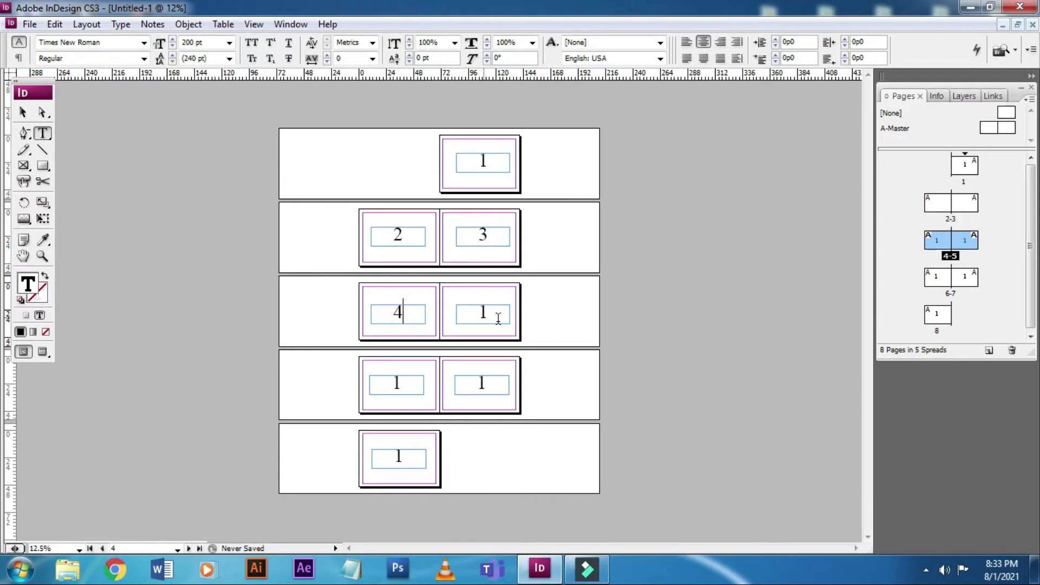
Step: Change the numbers on pages 5 to 8 to 5, 6, 7 and 8, and deselect the text frames
double_click(483, 312)
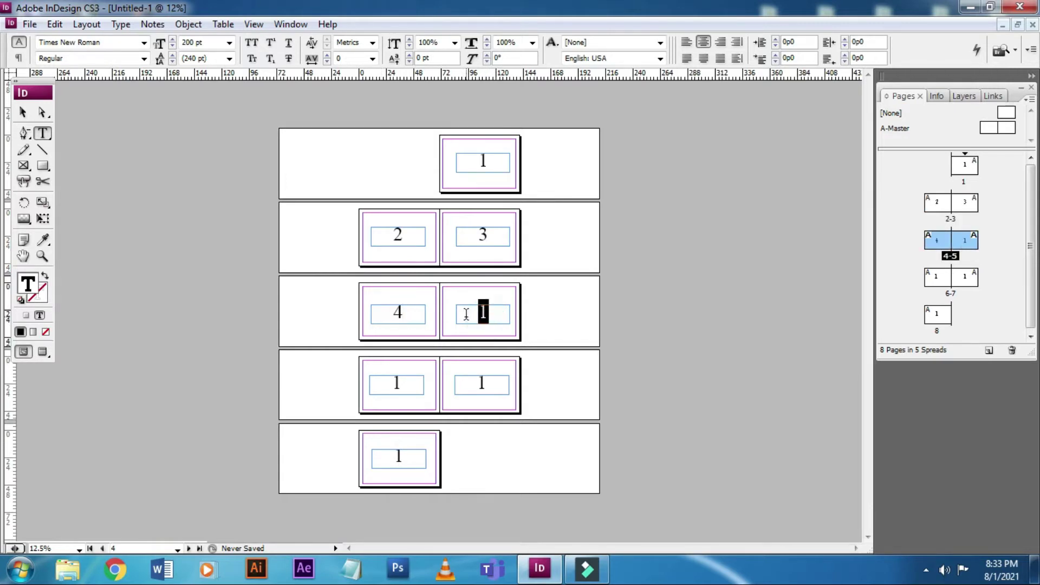
double_click(403, 387)
type("6")
double_click(487, 383)
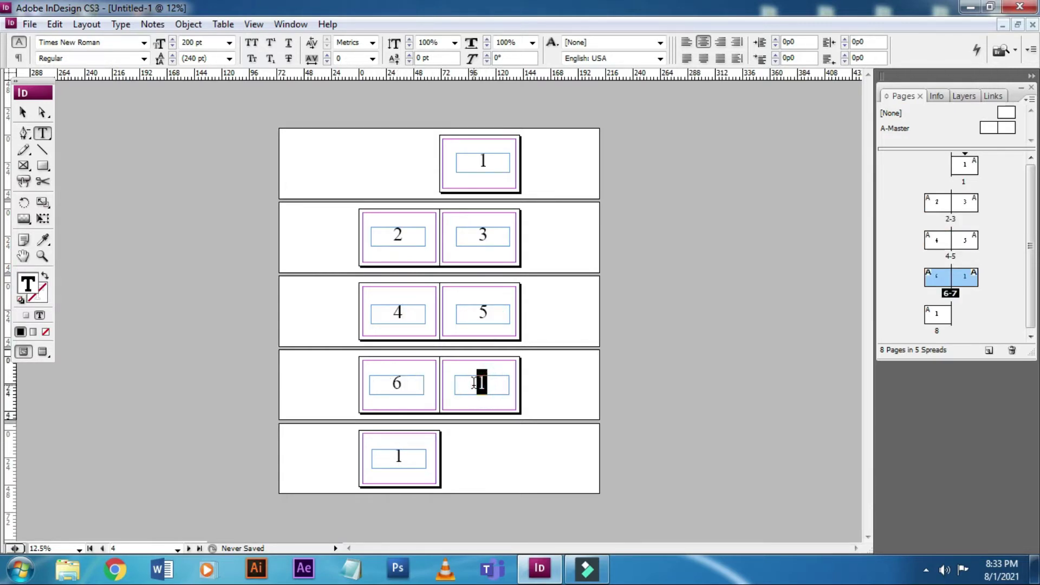
type("7")
double_click(399, 456)
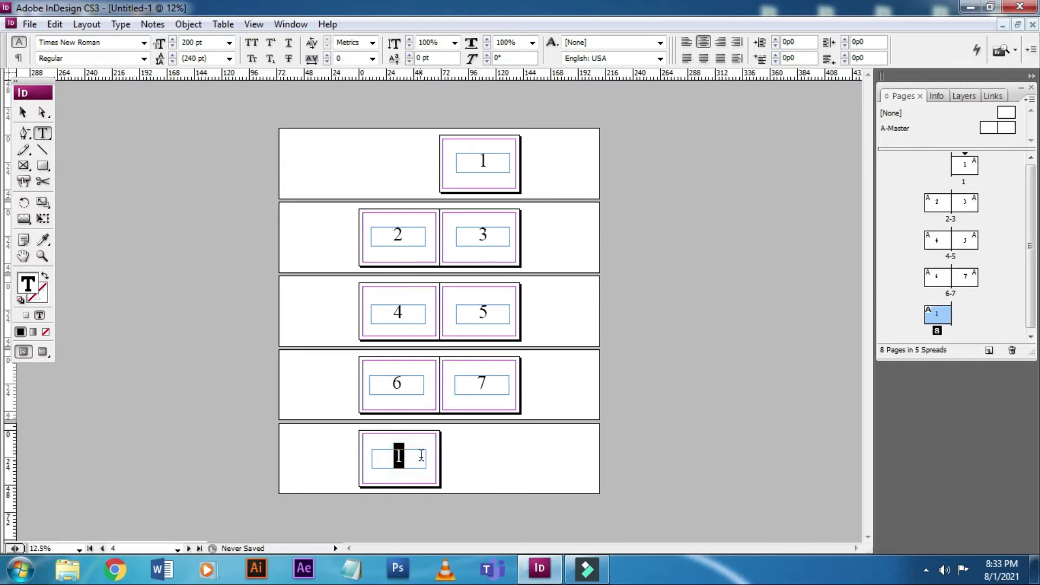
type("8")
left_click(24, 113)
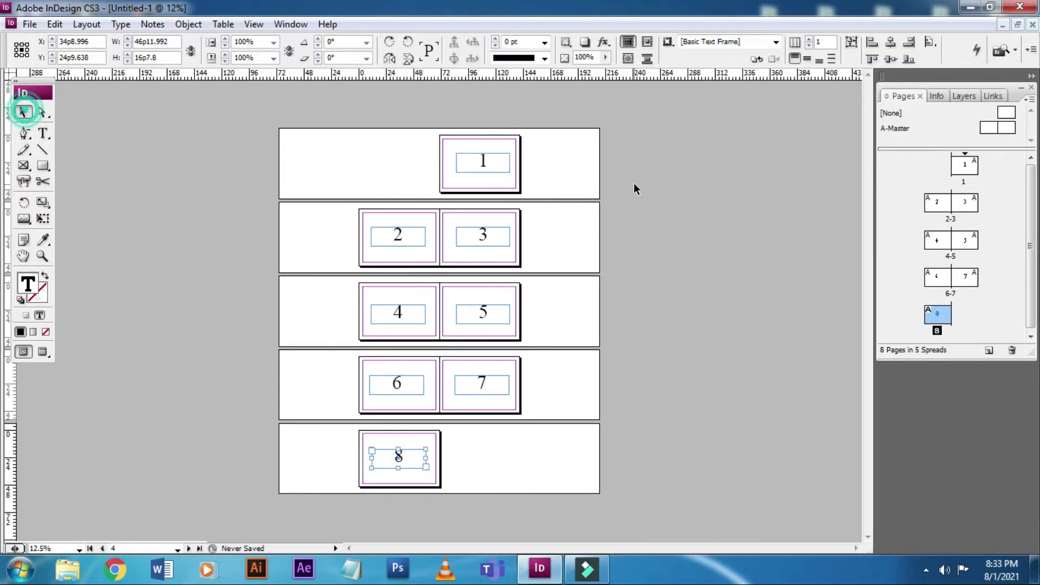
left_click(641, 181)
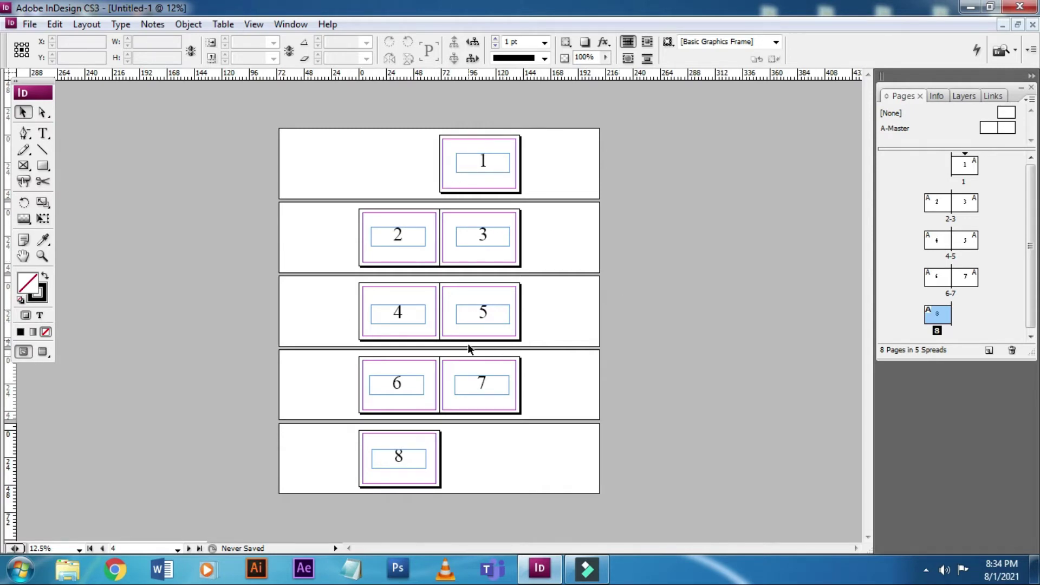
left_click_drag(540, 231, 476, 250)
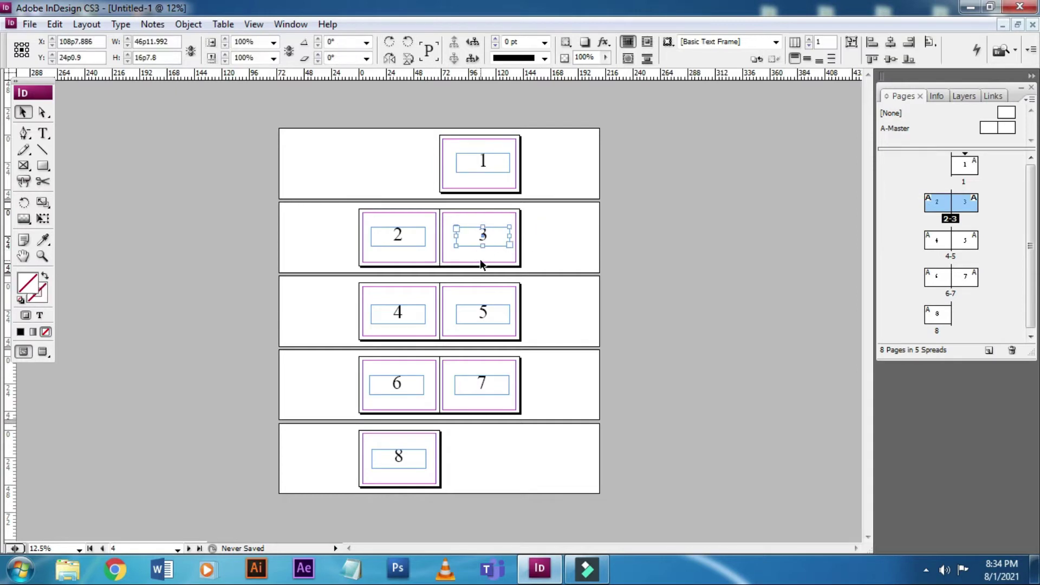
left_click(529, 244)
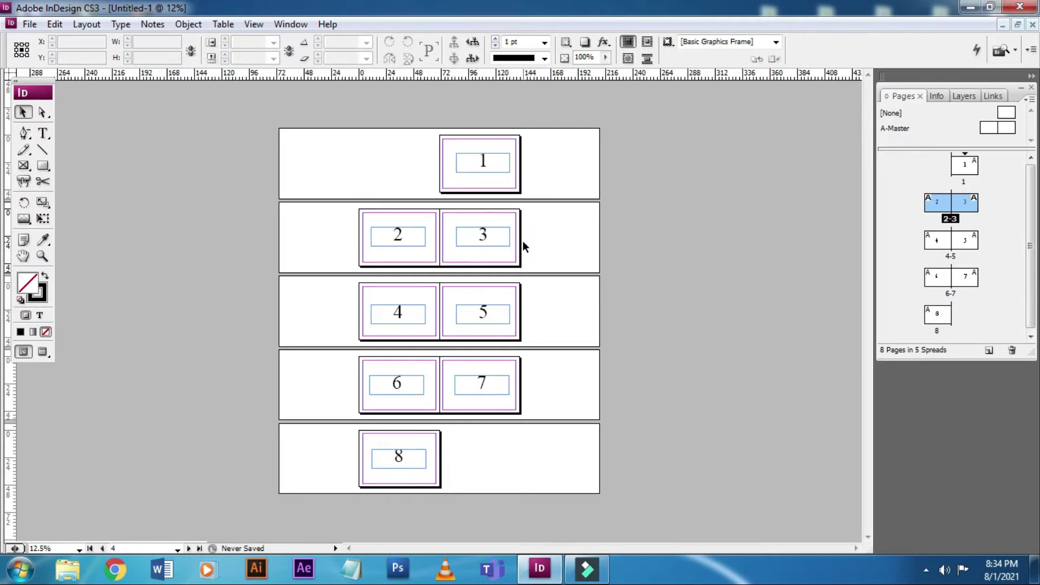
left_click(497, 216)
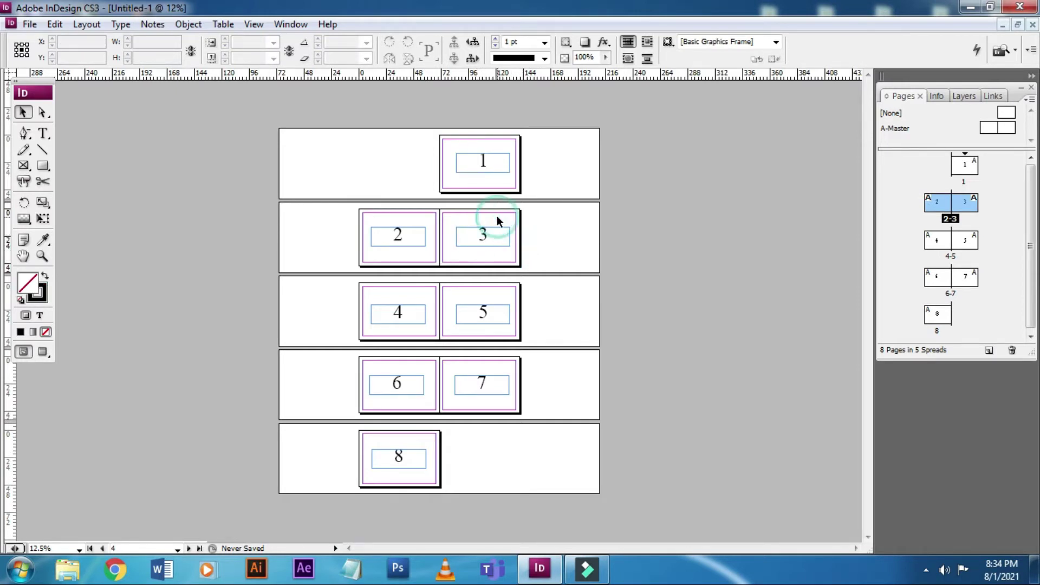
left_click(999, 207)
left_click(994, 215)
left_click(969, 164)
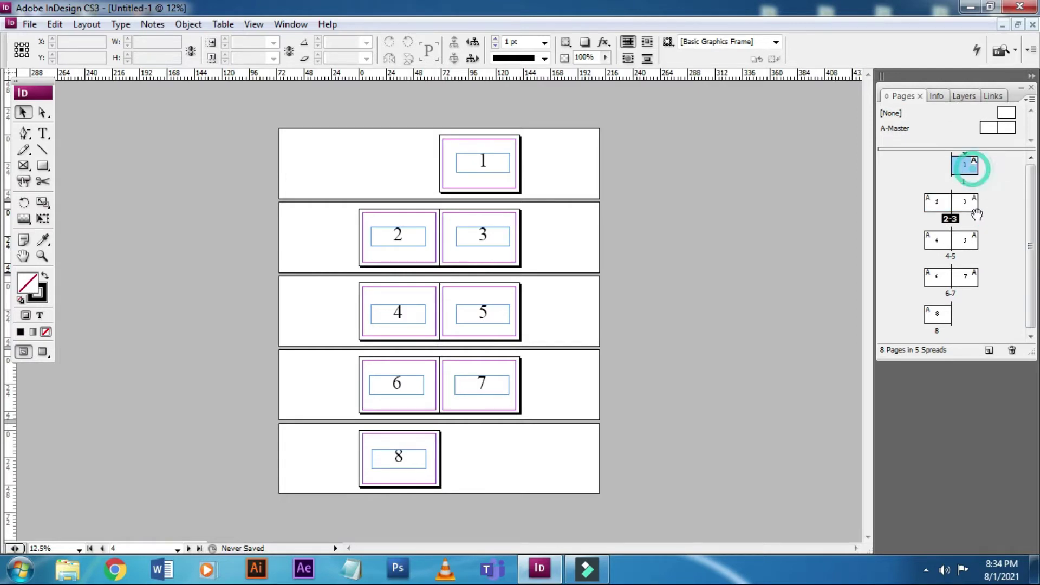
Step: Delete page 3 and the page labelled 5, together with the objects on them
left_click(967, 202)
left_click(1011, 352)
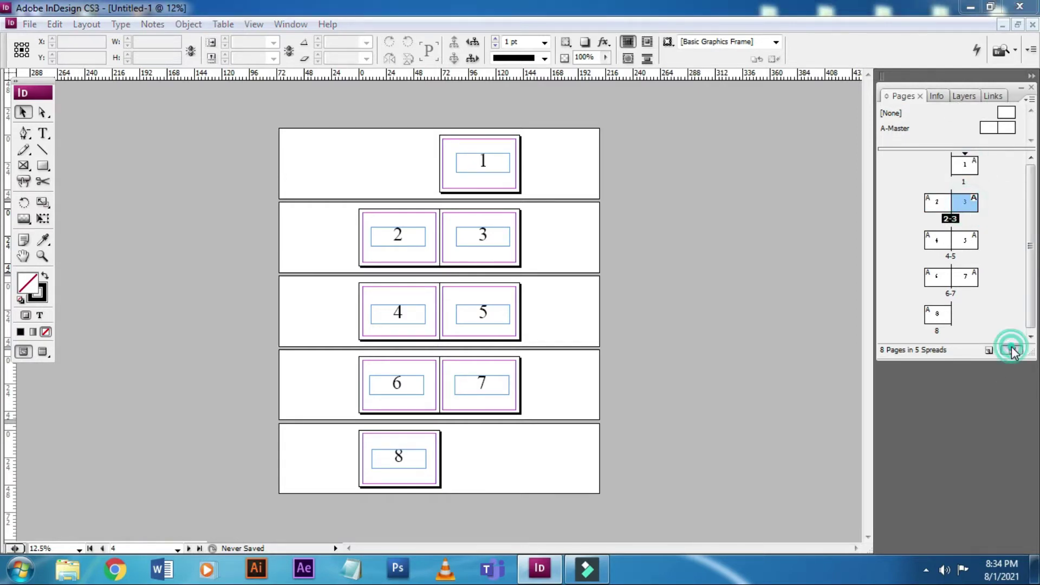
left_click(568, 336)
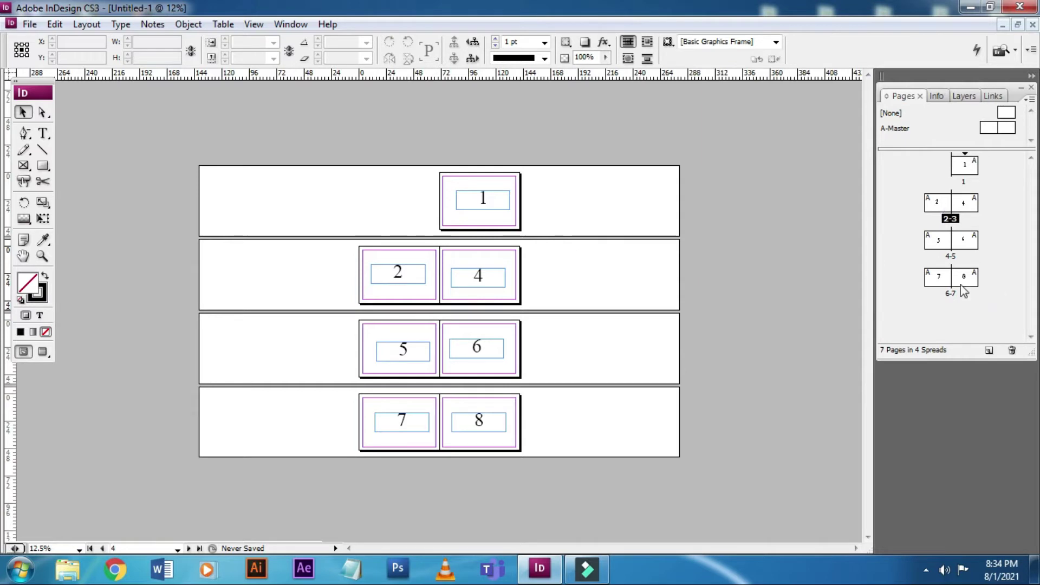
left_click(938, 241)
left_click(1010, 351)
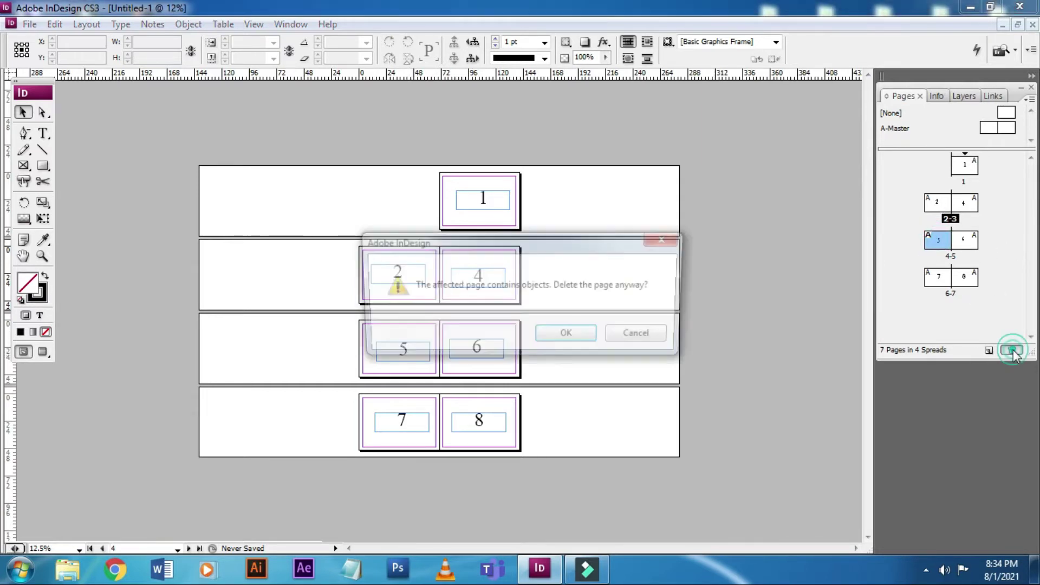
left_click(563, 337)
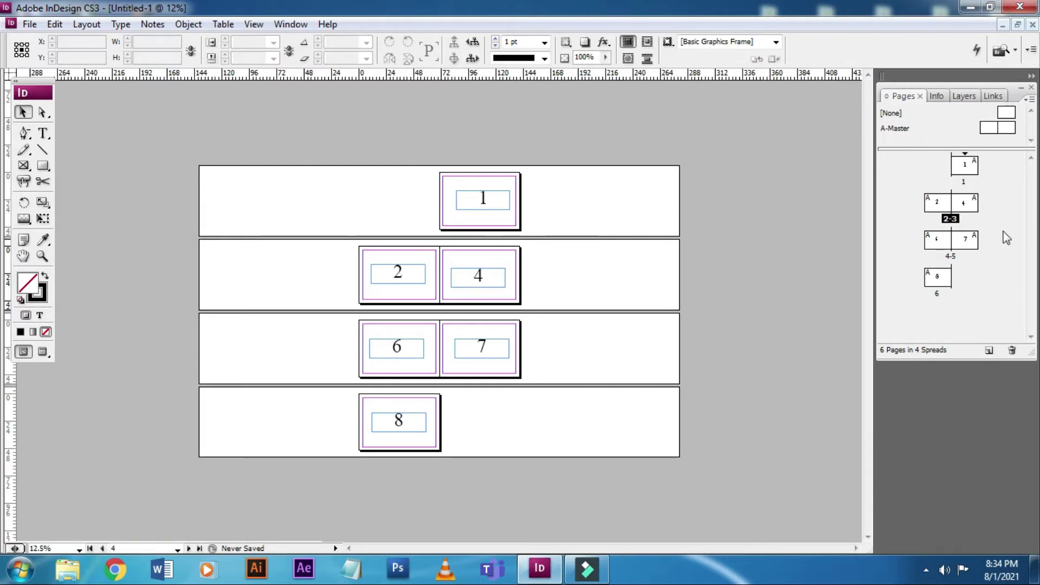
Step: Insert 1 page after page 2, based on A-Master
left_click(963, 213)
left_click(964, 164)
left_click(938, 206)
right_click(938, 206)
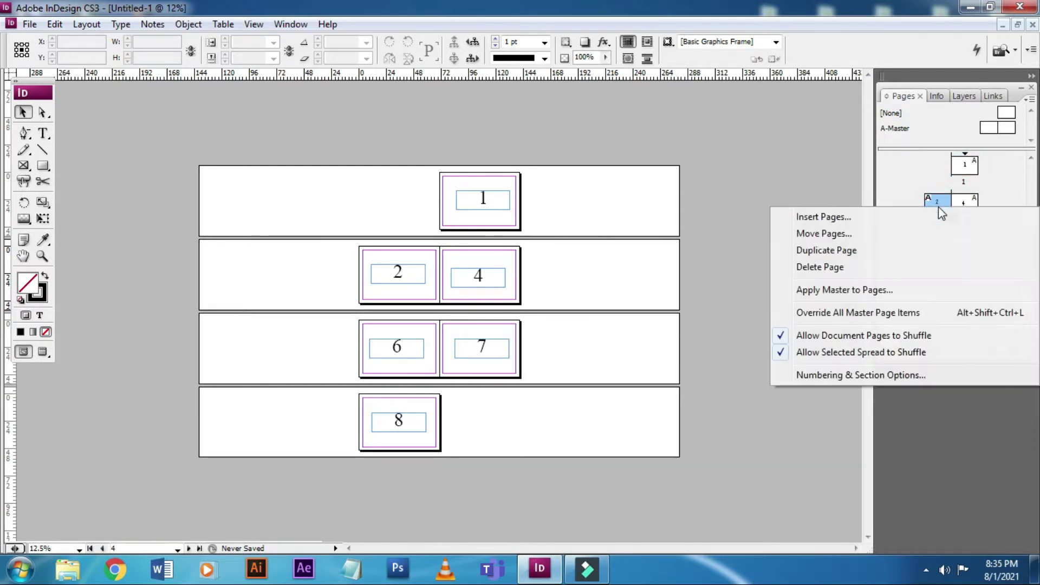
left_click(881, 221)
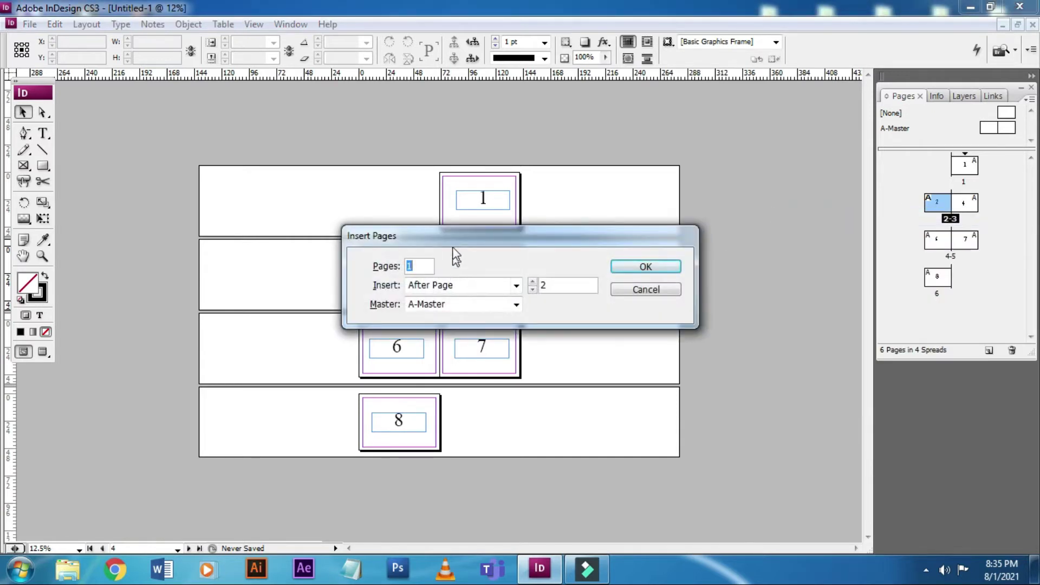
left_click_drag(456, 234, 640, 151)
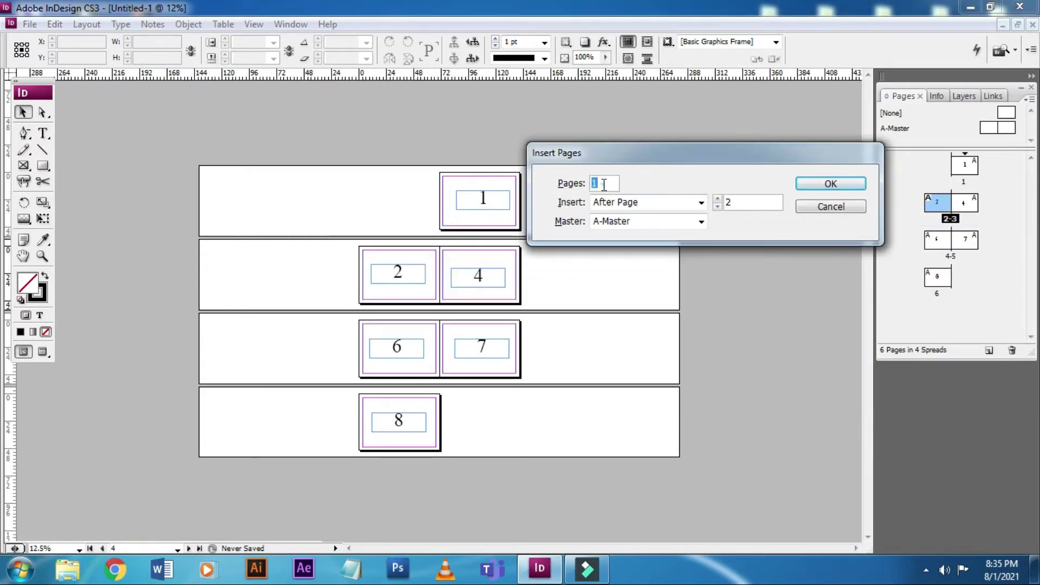
left_click(566, 184)
left_click(701, 204)
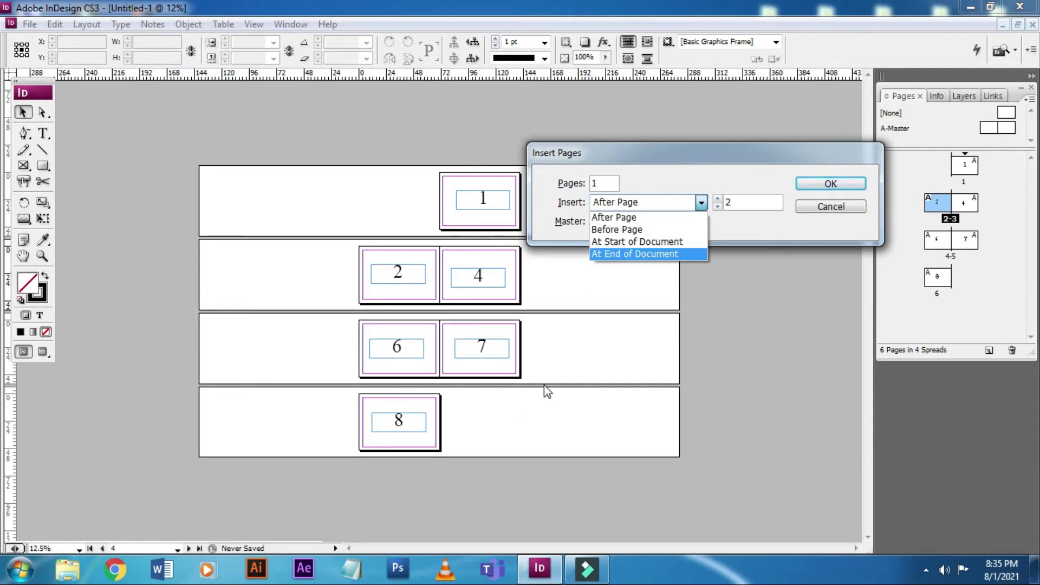
left_click(624, 218)
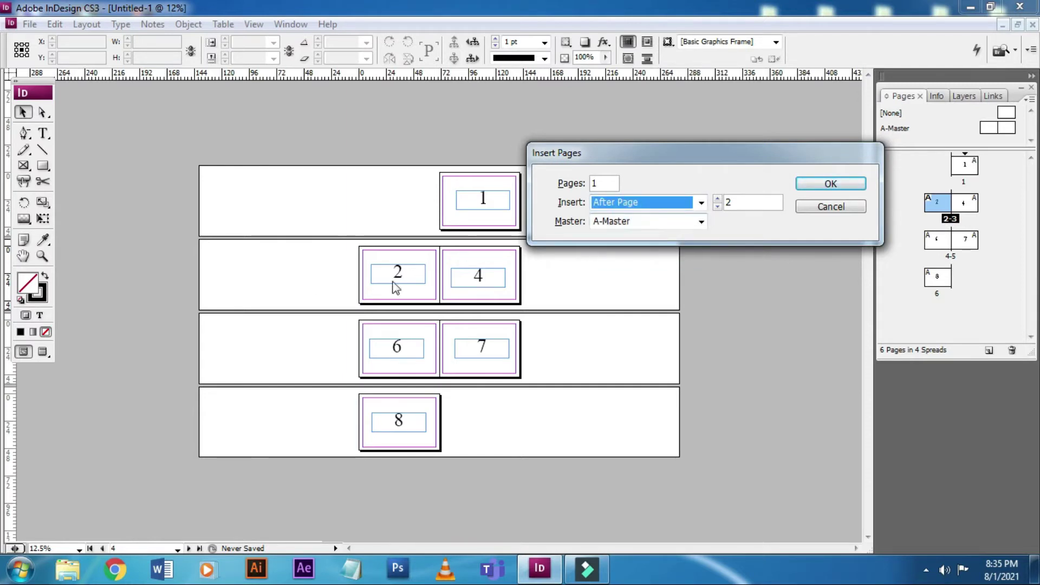
left_click(746, 204)
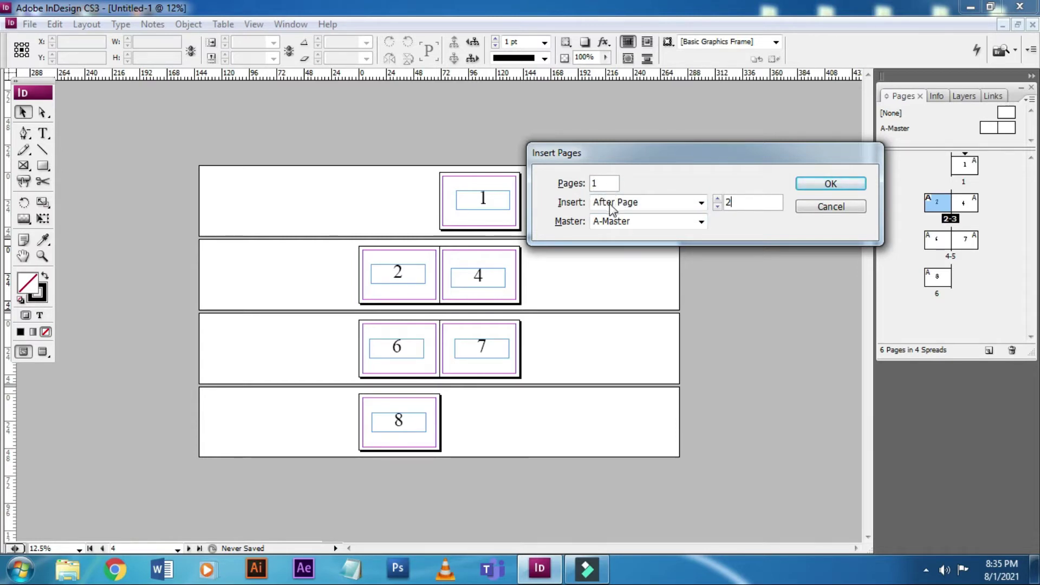
left_click(694, 205)
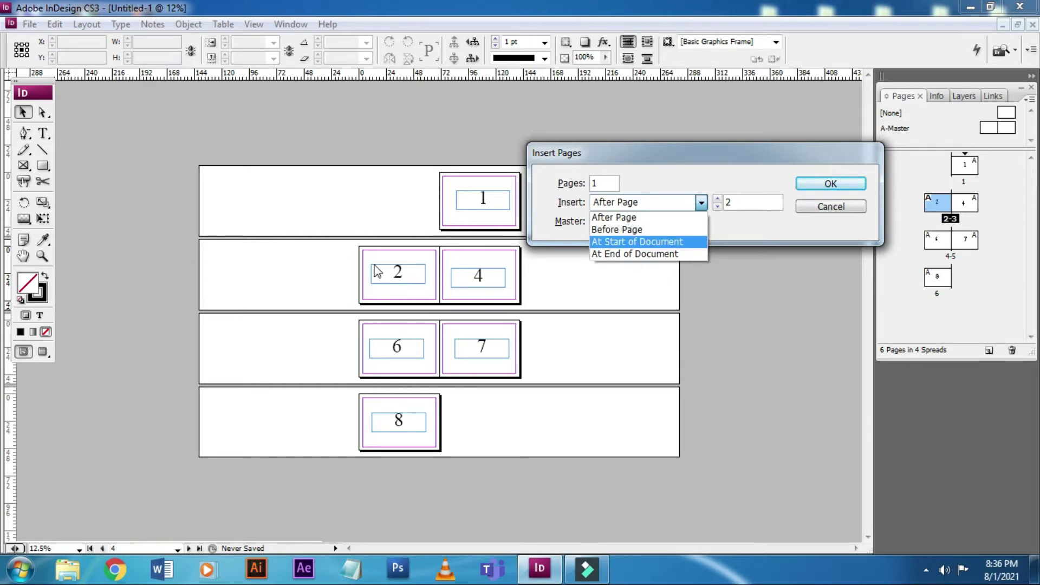
left_click(627, 218)
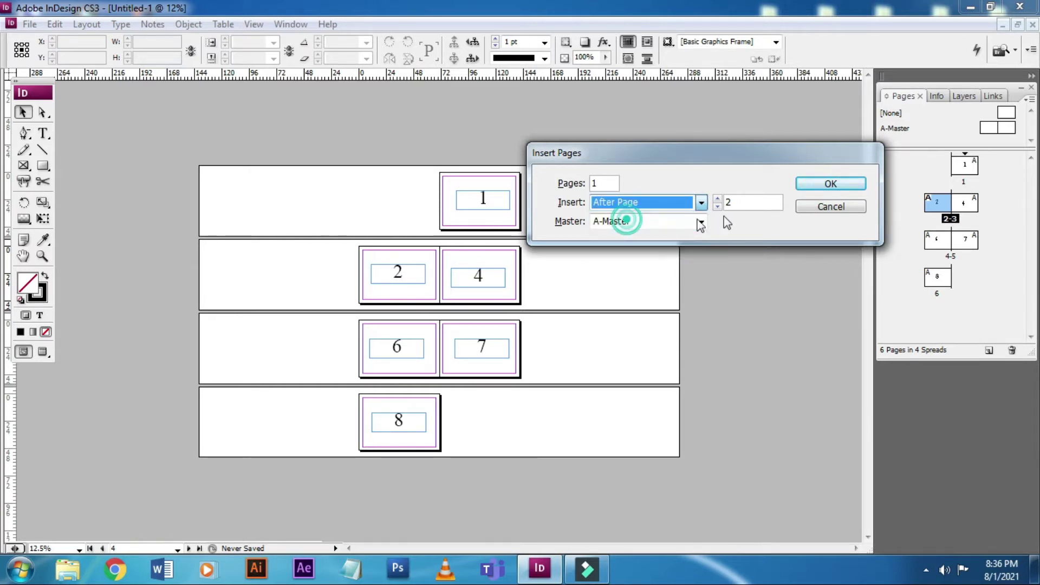
left_click(840, 183)
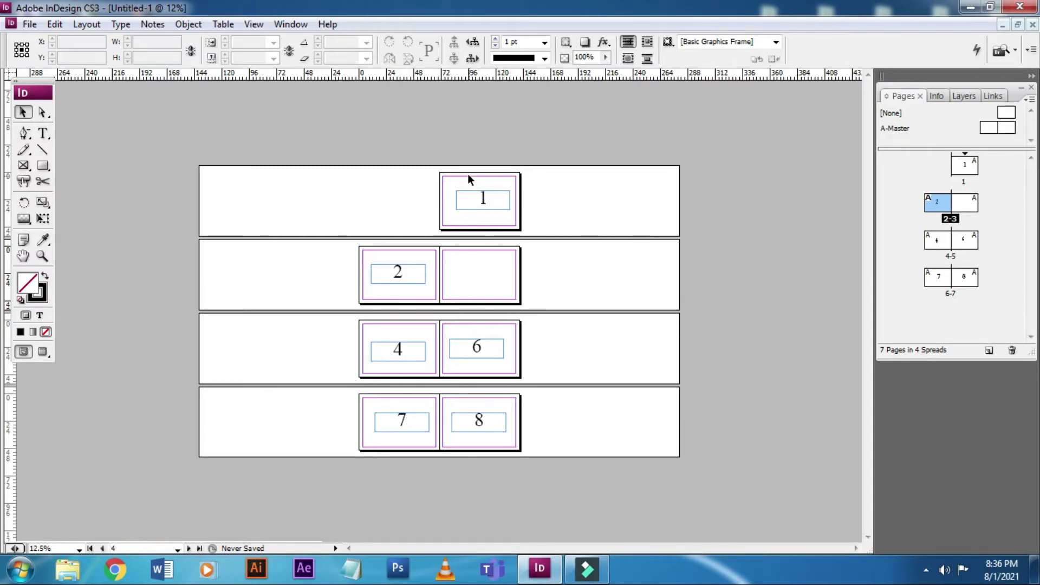
Step: Insert 1 page based on A-Master before page 1
left_click(969, 173)
right_click(970, 172)
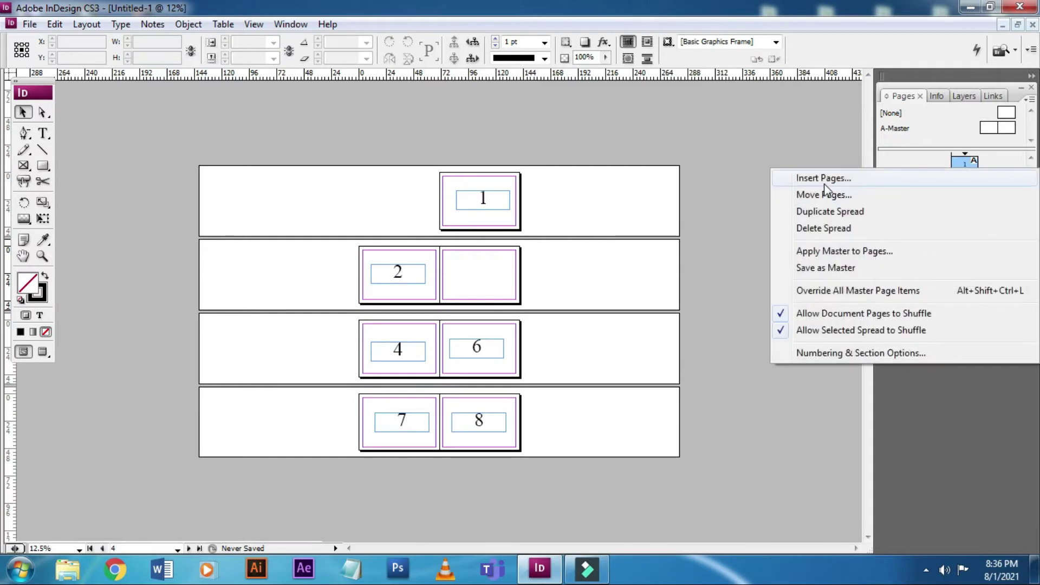
left_click(823, 180)
left_click_drag(384, 238, 574, 190)
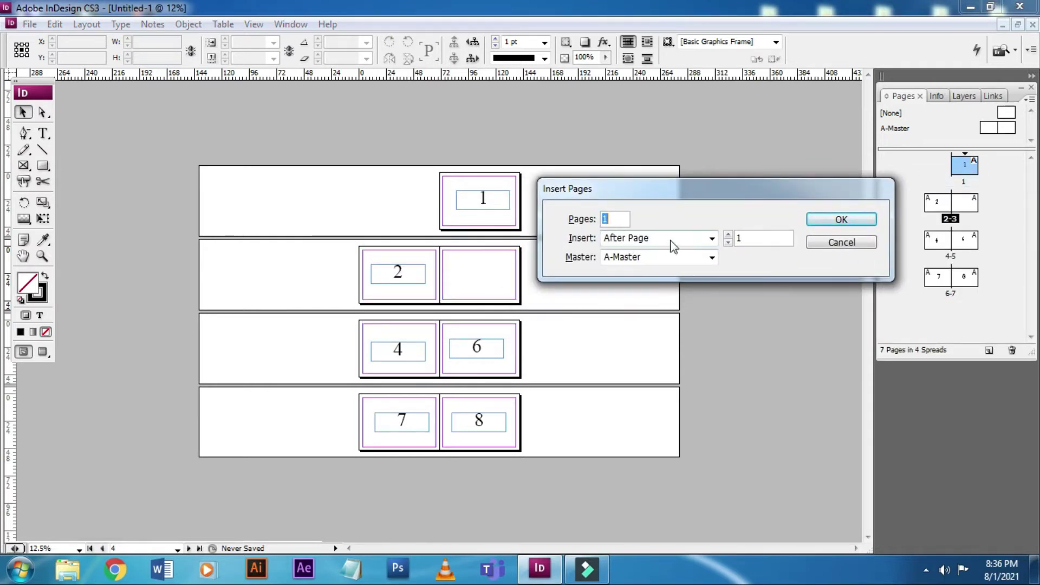
double_click(611, 219)
left_click(684, 239)
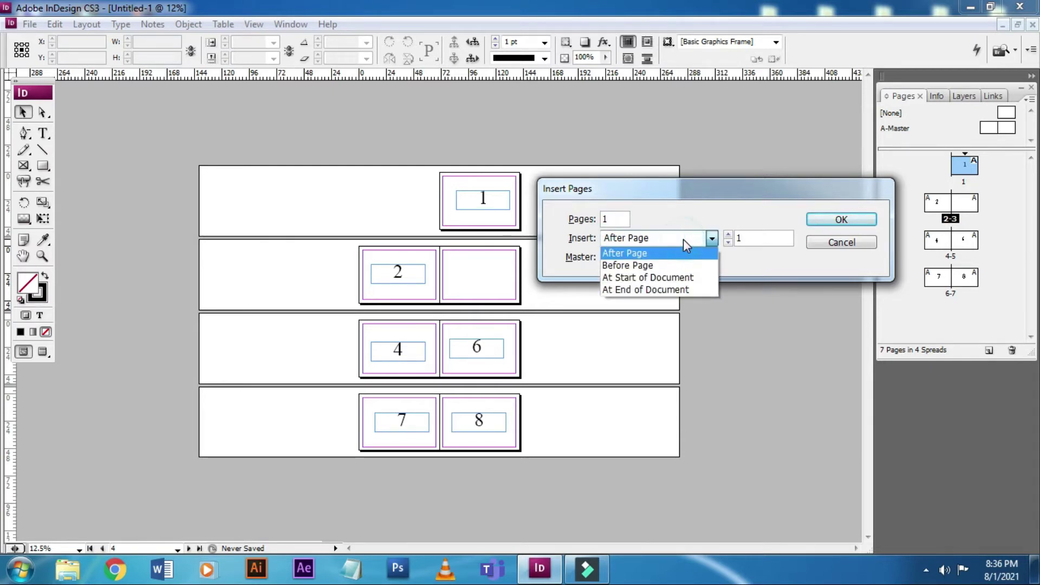
left_click(628, 265)
left_click(763, 237)
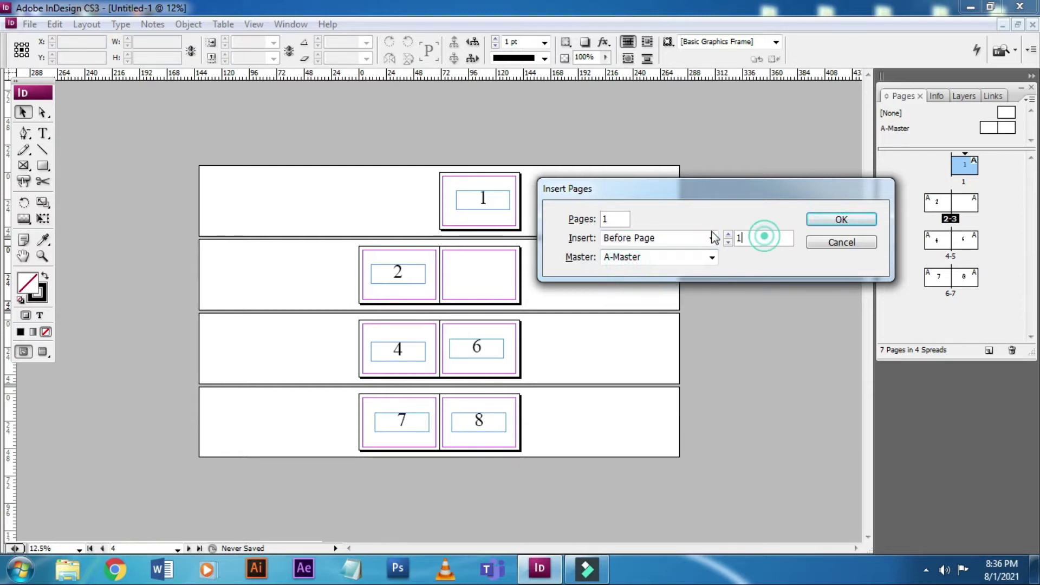
left_click(841, 219)
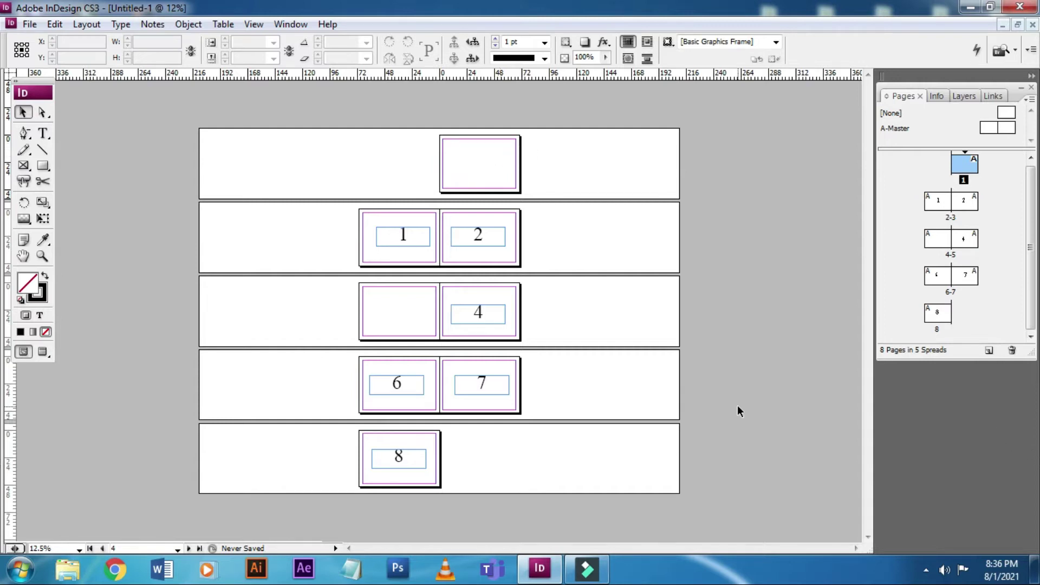
left_click(964, 209)
right_click(963, 209)
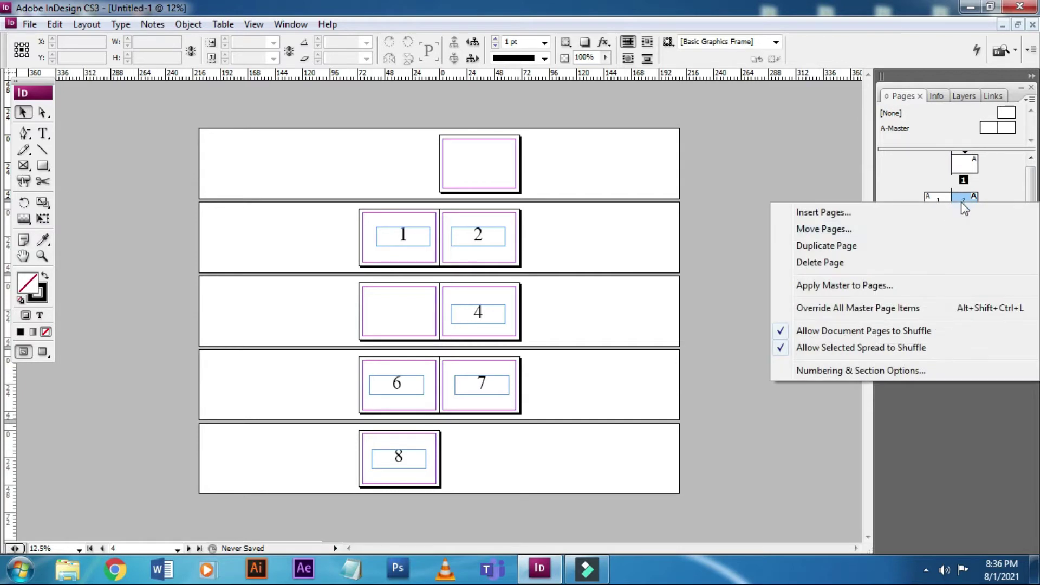
left_click(855, 217)
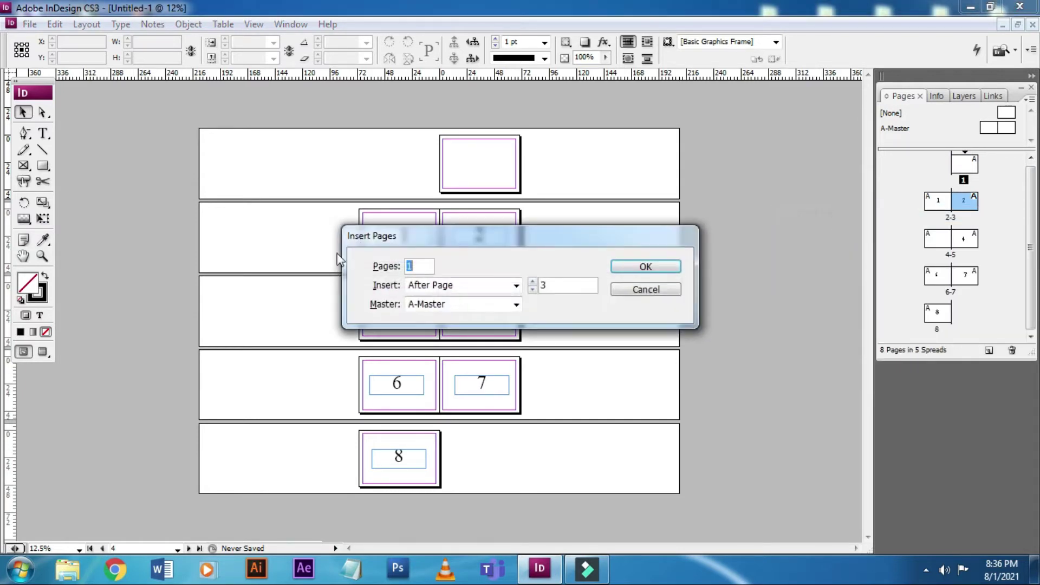
left_click(517, 285)
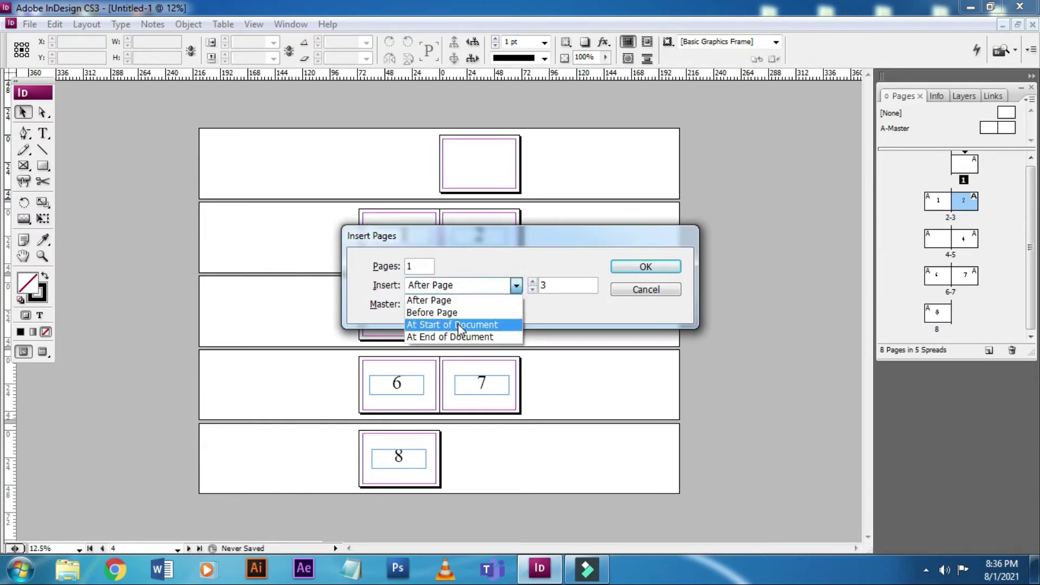
left_click(565, 292)
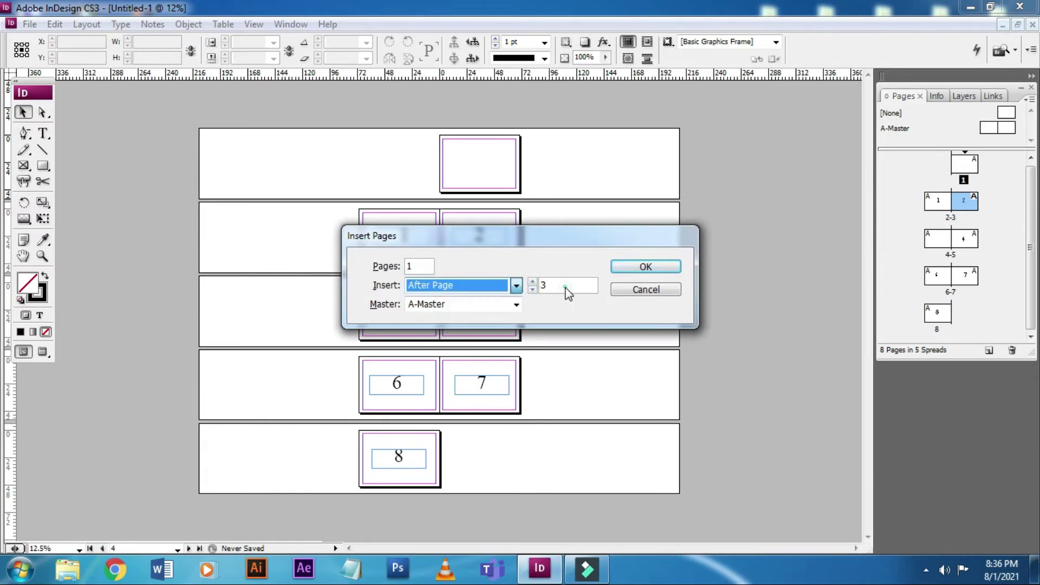
left_click(566, 292)
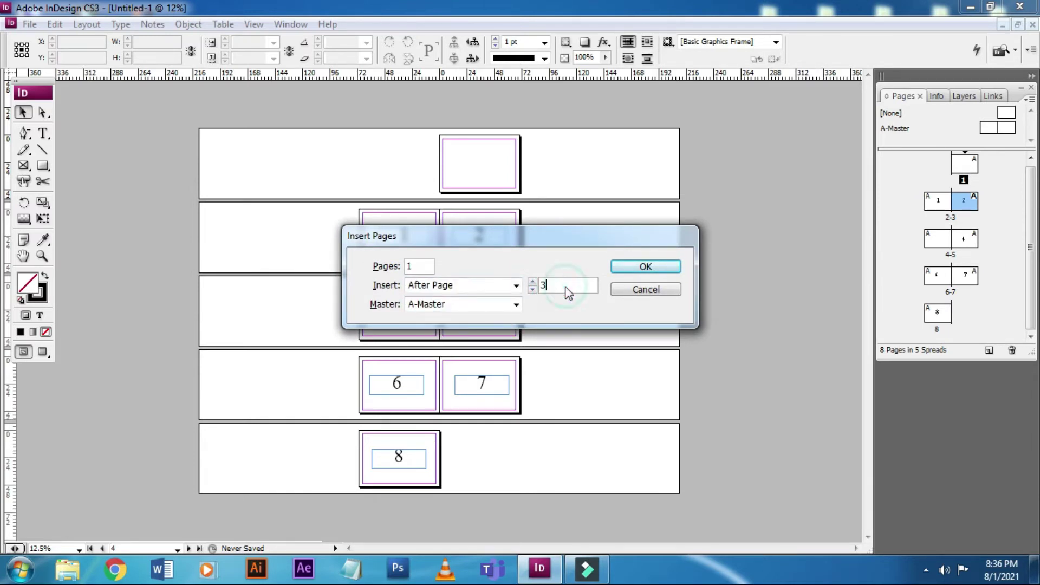
double_click(414, 266)
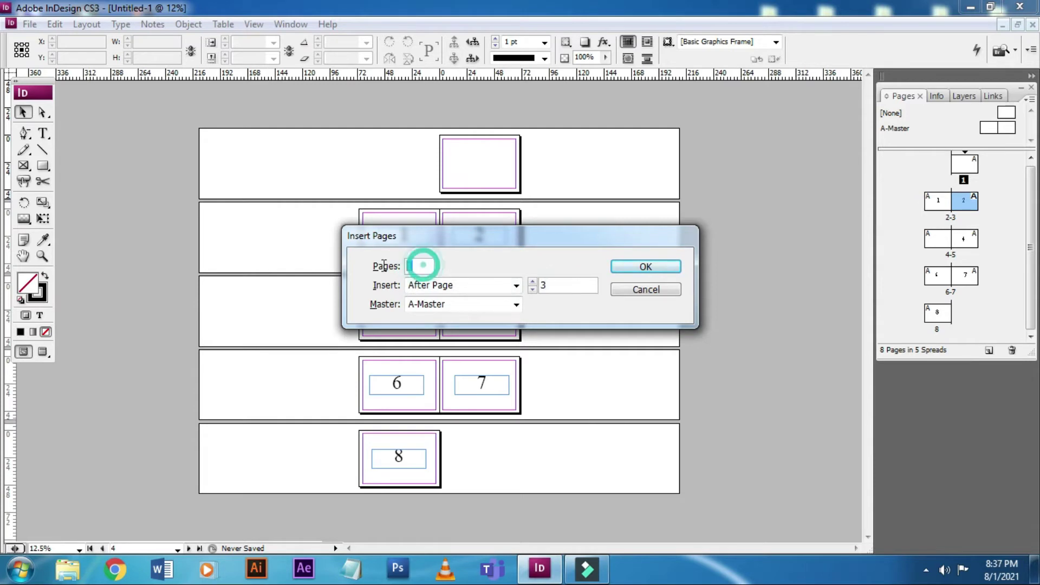
left_click(654, 292)
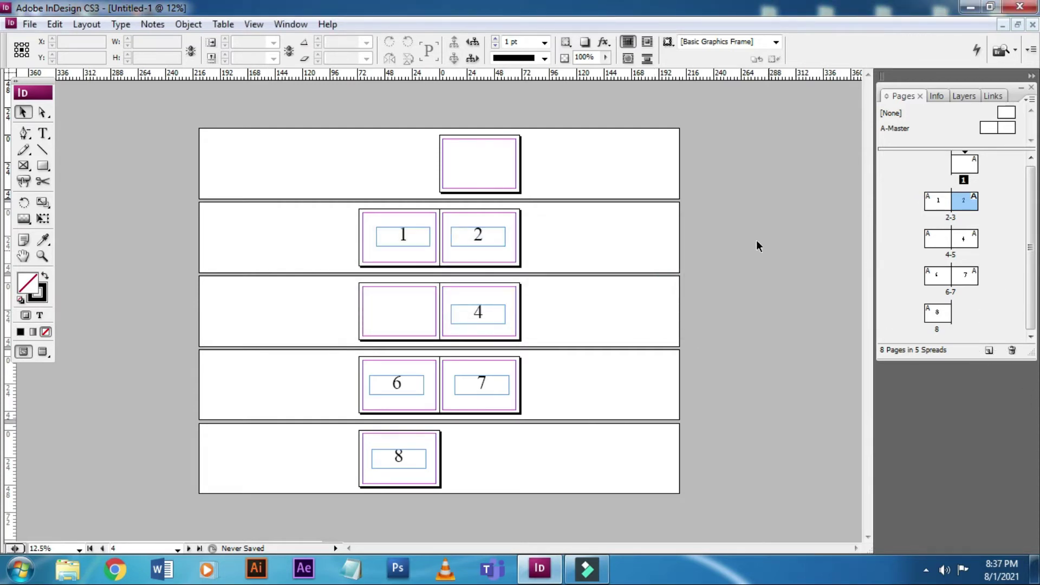
left_click(966, 174)
right_click(971, 169)
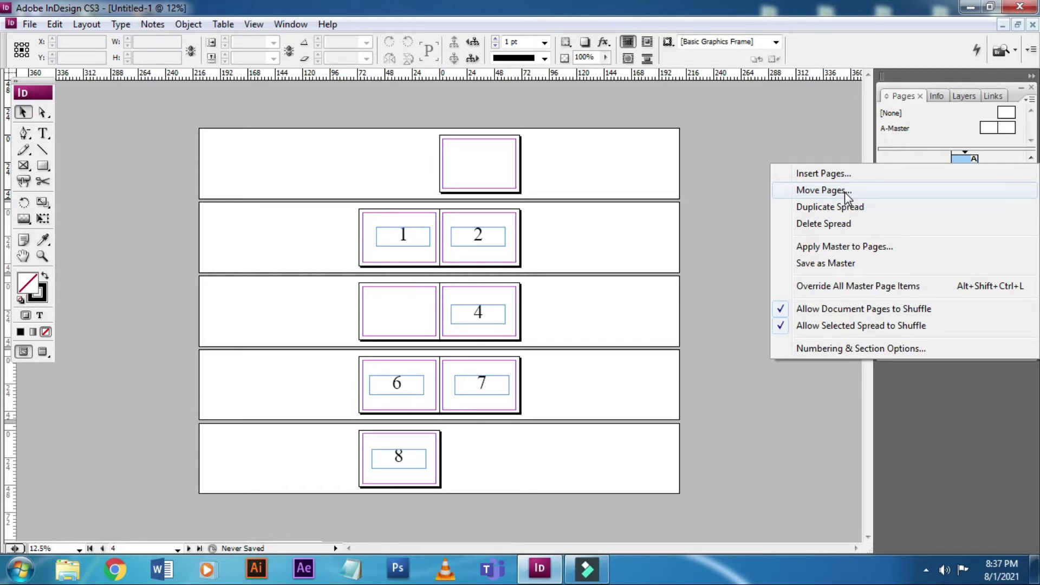
left_click(661, 261)
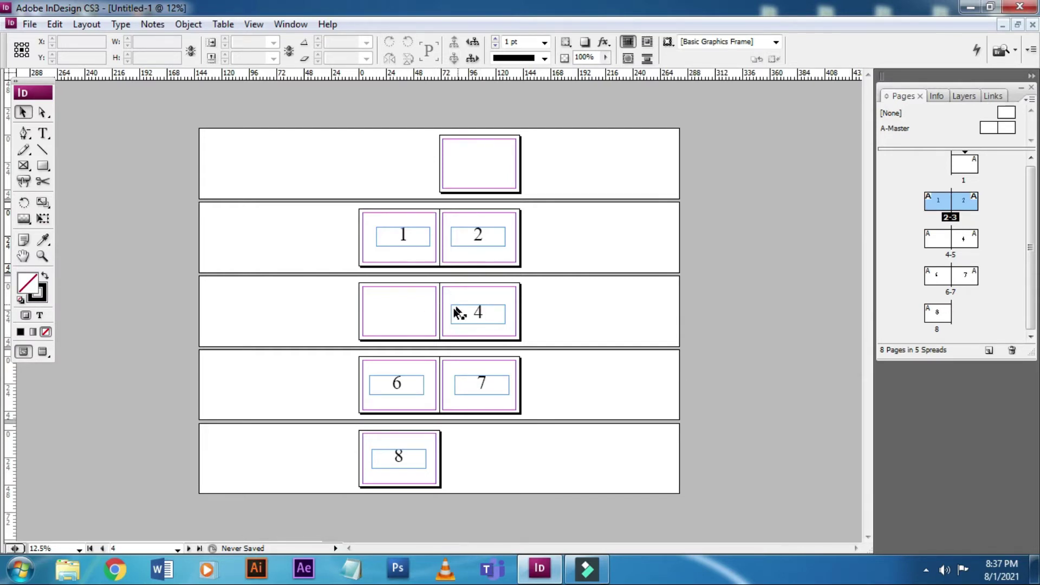
Step: Move the blank page 4 to after page 1 within the current document
left_click(398, 327)
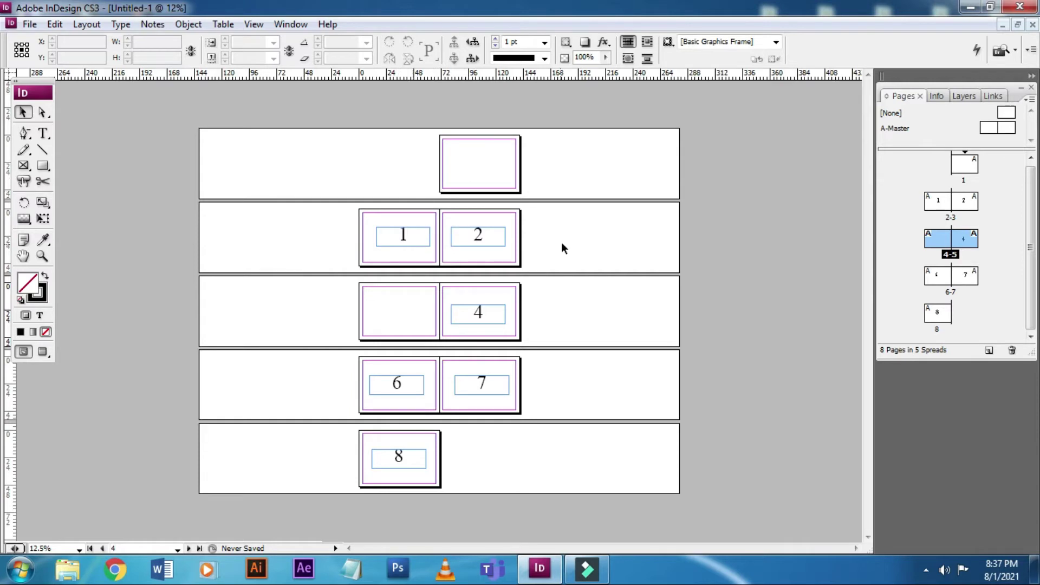
left_click(399, 325)
left_click(968, 208)
left_click(933, 238)
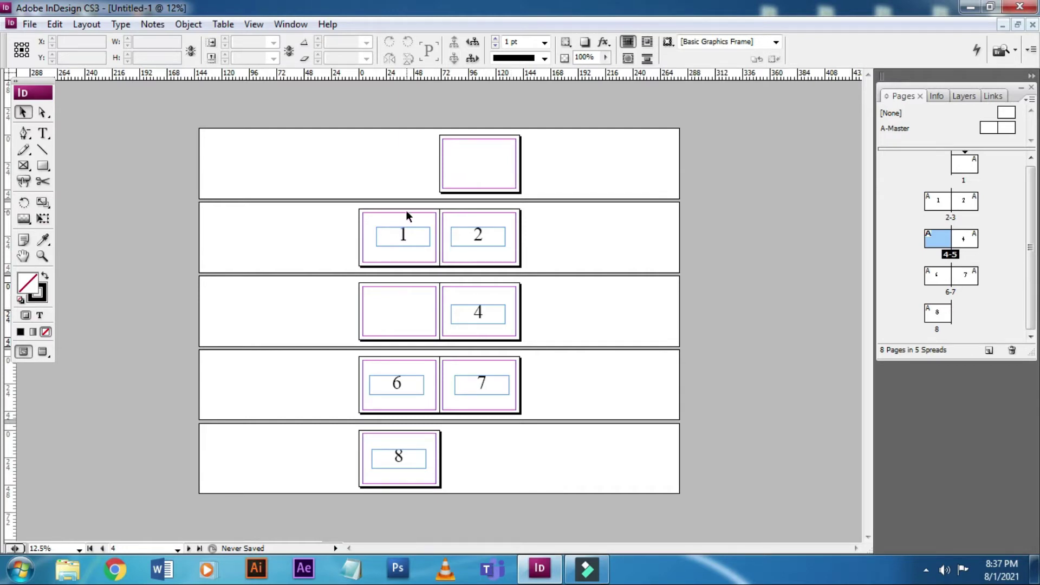
right_click(933, 242)
left_click(791, 263)
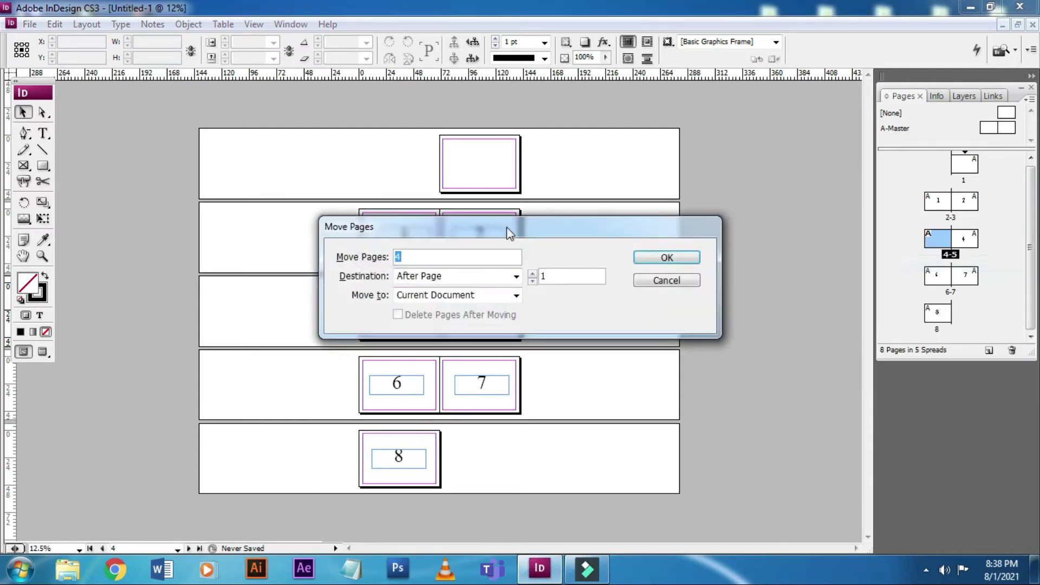
left_click_drag(437, 238, 725, 157)
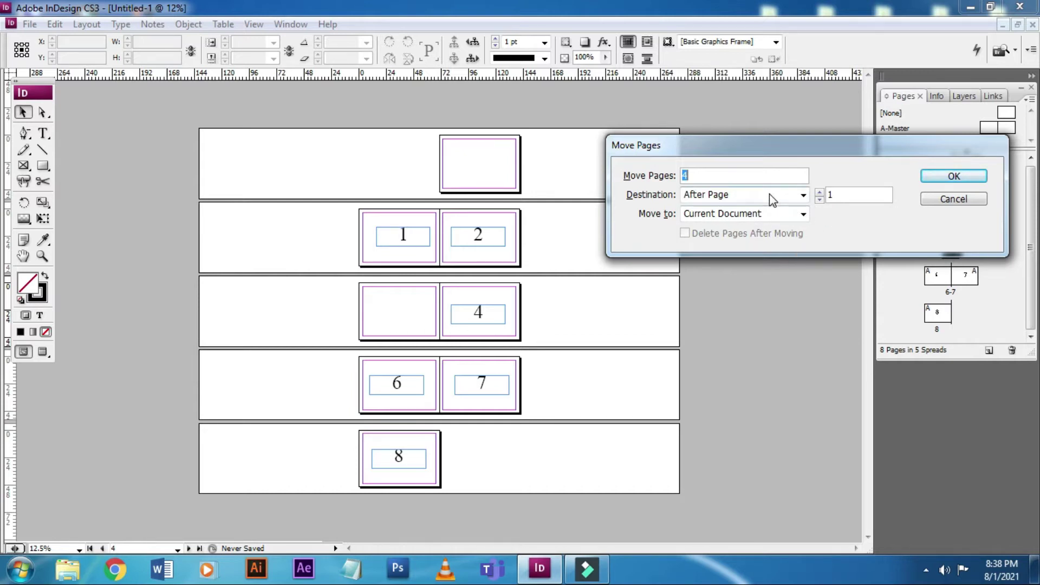
left_click(843, 197)
left_click(974, 175)
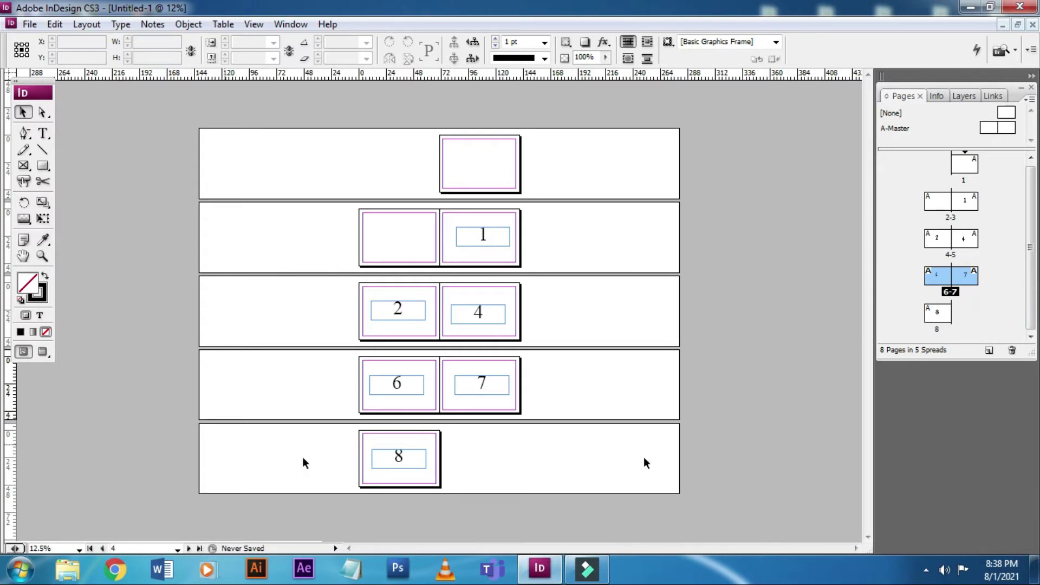
Step: Move page 8 to after page 3 within the current document
right_click(939, 316)
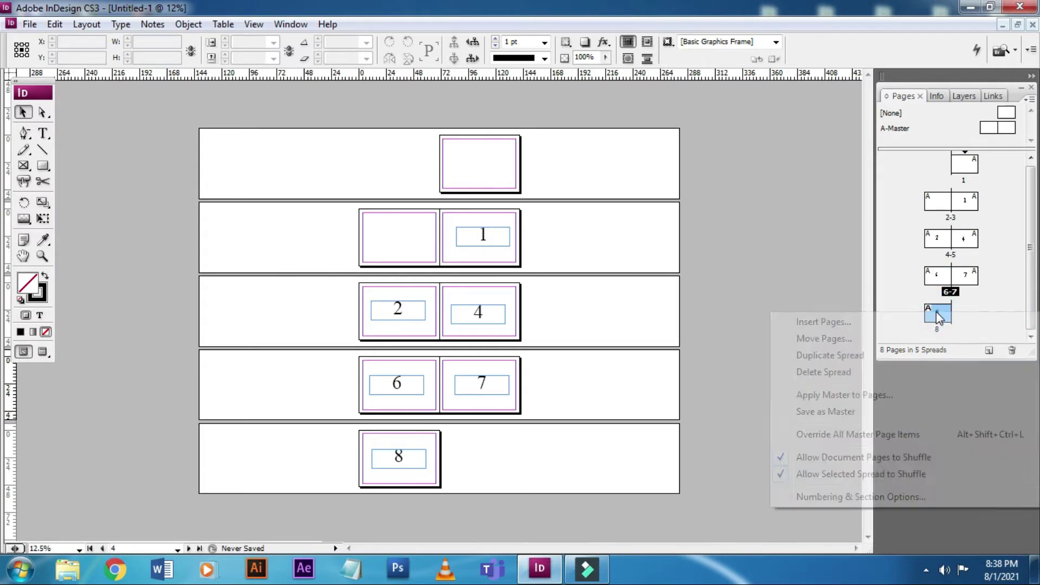
left_click(815, 339)
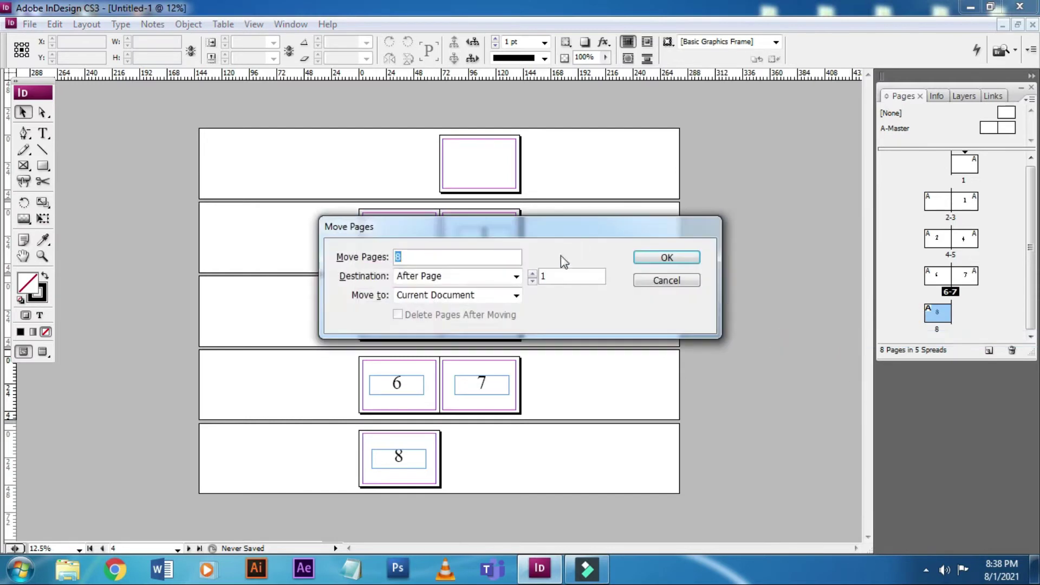
left_click_drag(485, 234, 731, 163)
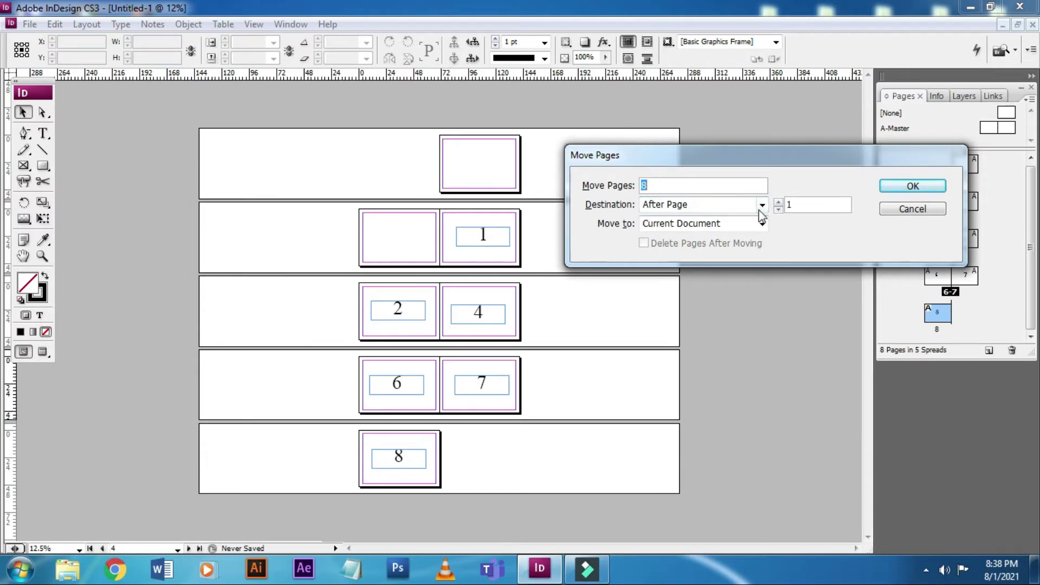
double_click(805, 204)
type("3")
left_click(893, 185)
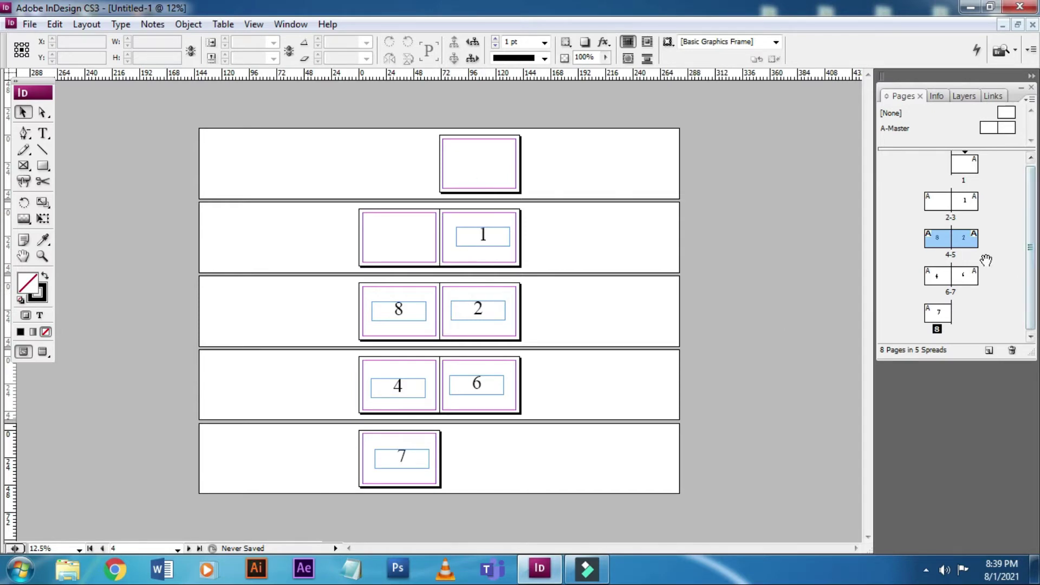
Step: Duplicate page 4, the page labelled 8, and remove the duplicated page from the end of the document
left_click(996, 236)
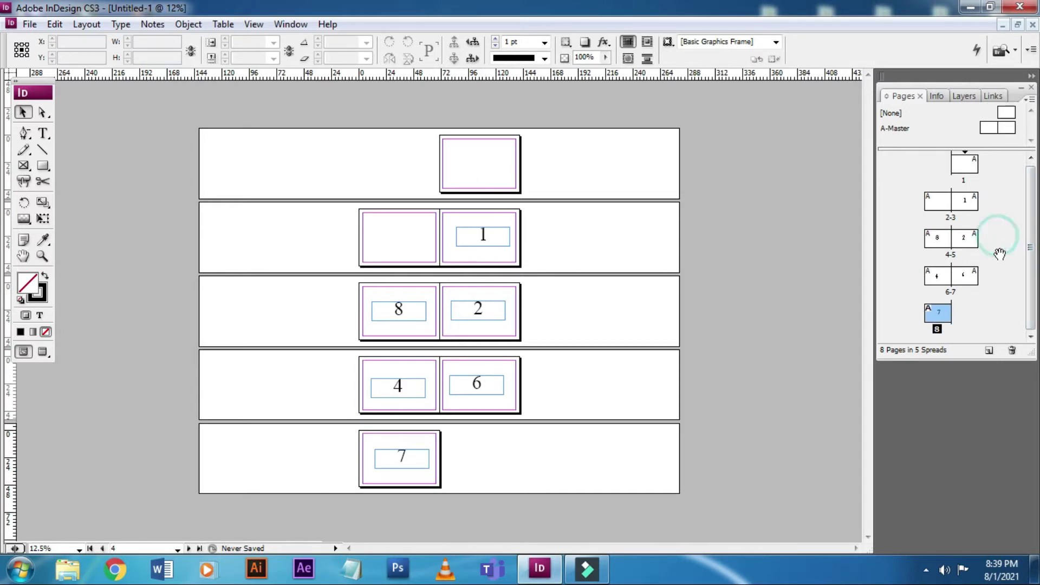
right_click(932, 237)
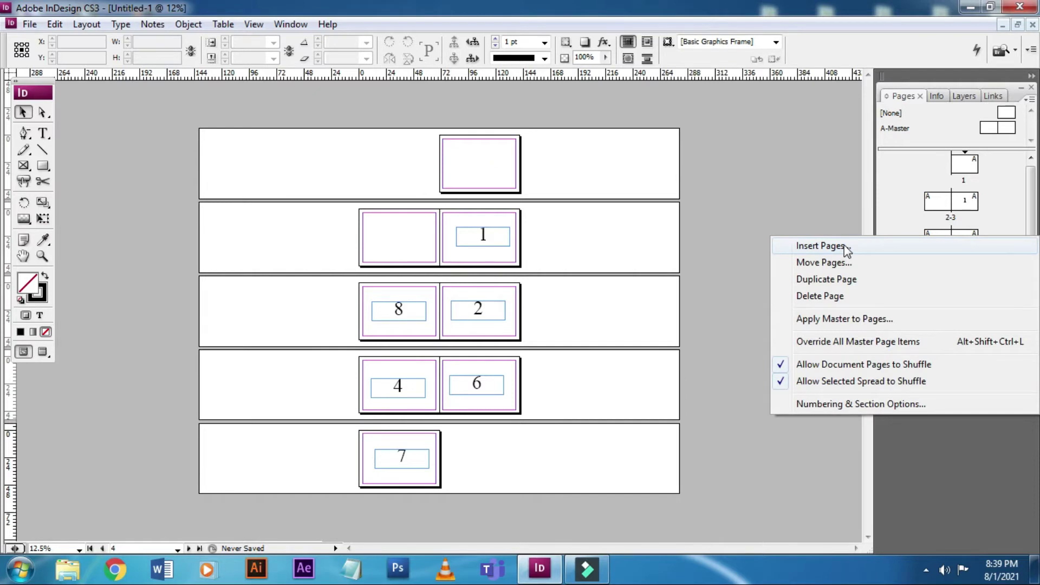
left_click(846, 279)
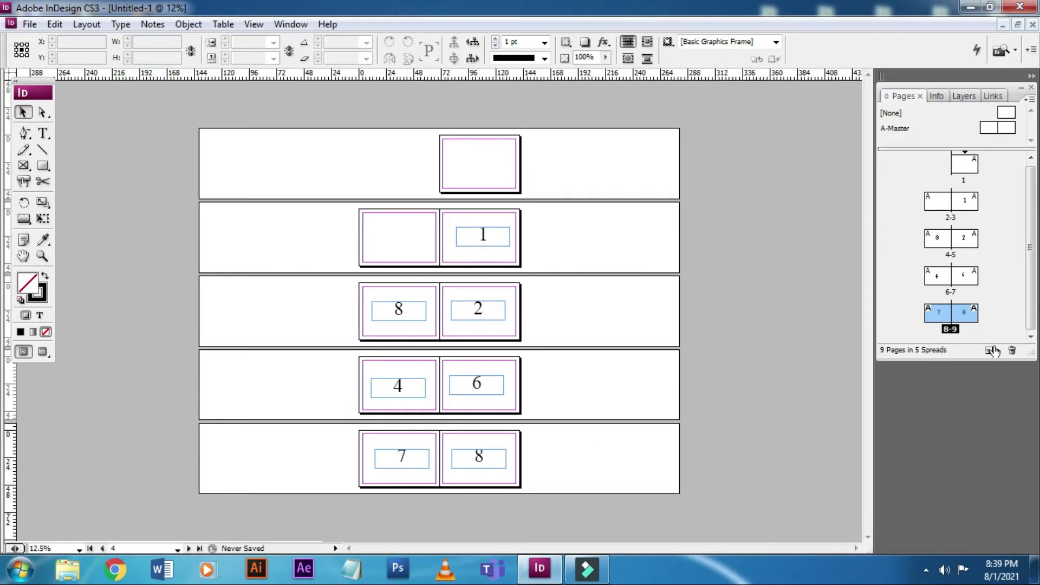
left_click_drag(994, 340, 1011, 350)
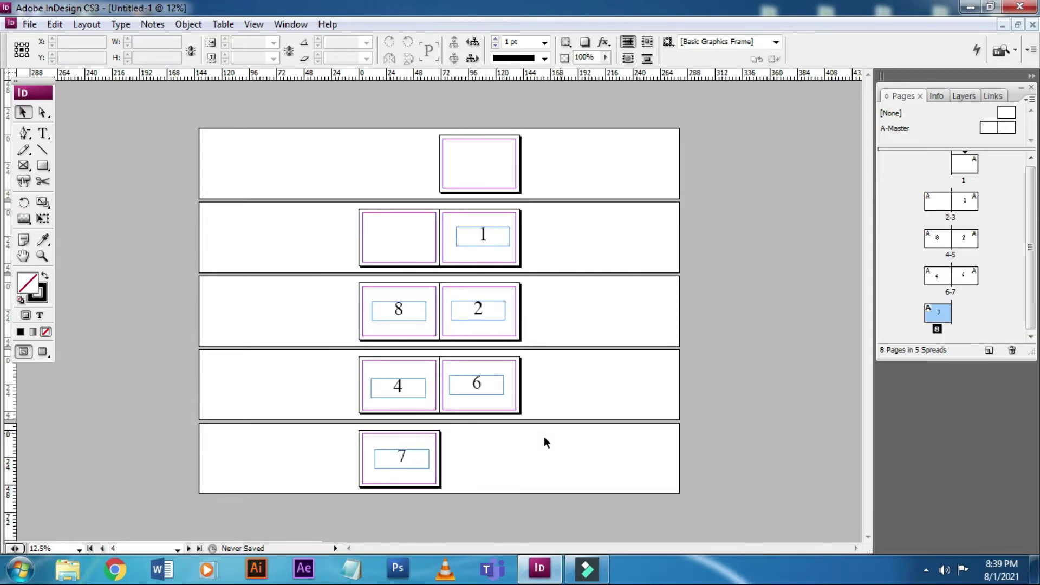
Step: Duplicate the last spread, page 8, and undo the duplication
left_click(421, 463)
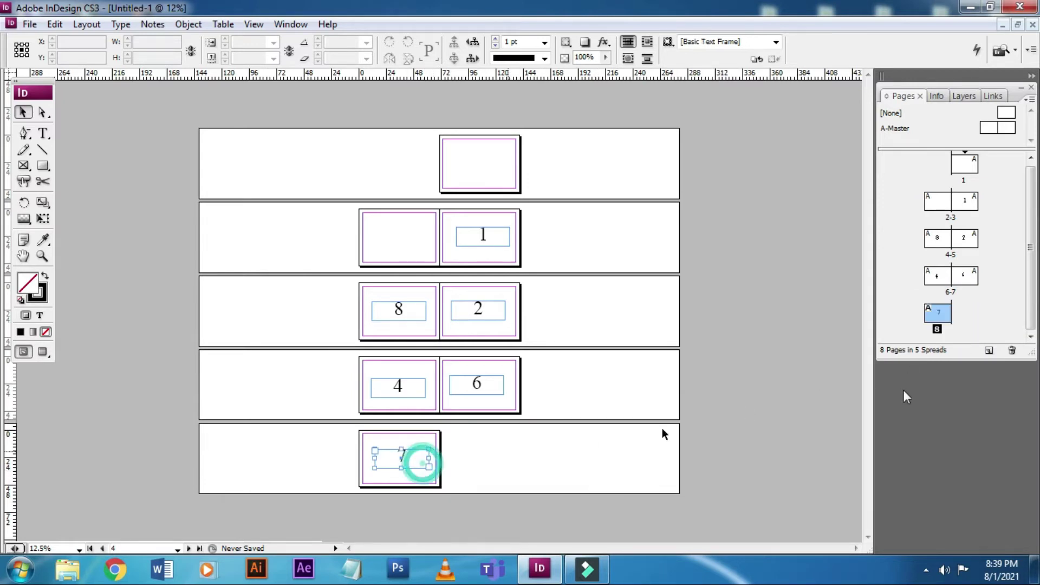
right_click(939, 319)
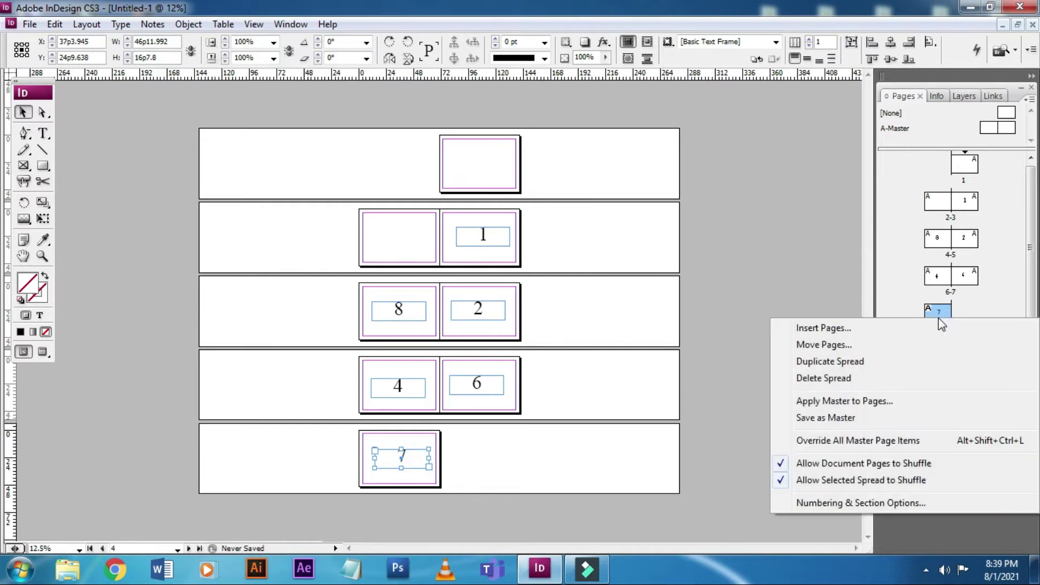
left_click(842, 364)
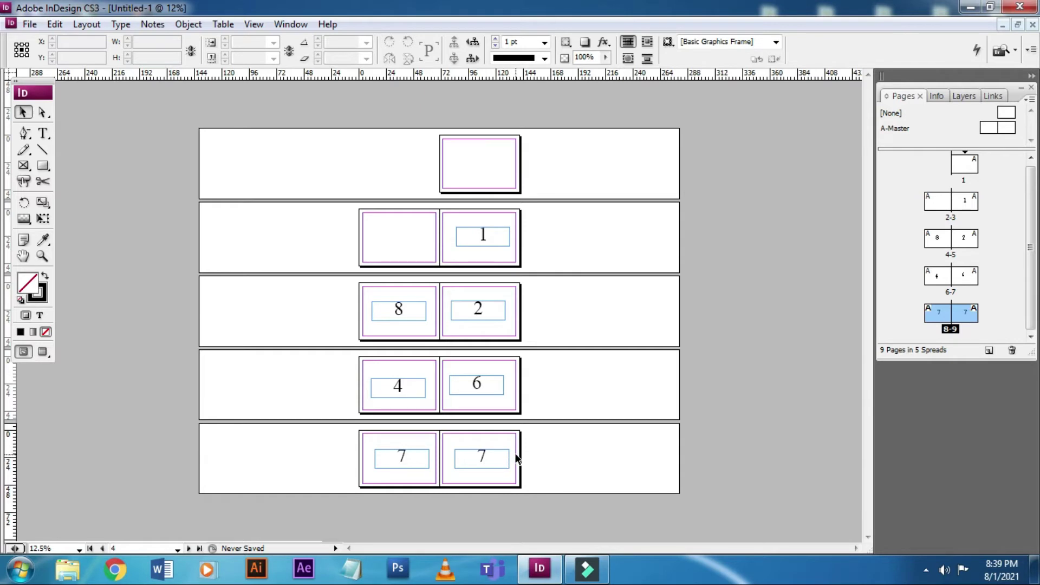
key("ctrl+z")
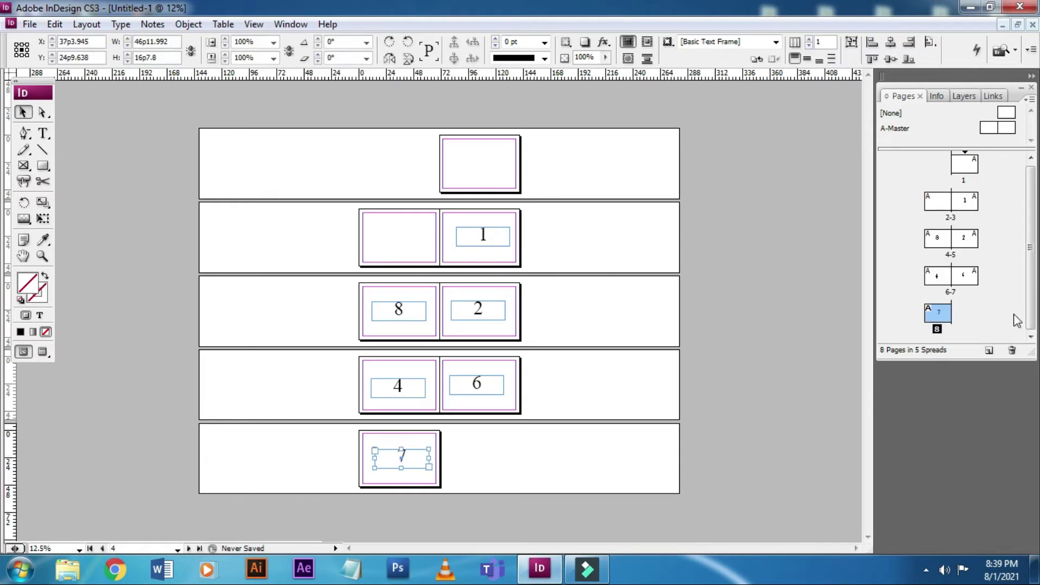
Step: Duplicate the spread of pages 6-7 at the end of the document
left_click(1008, 314)
right_click(937, 310)
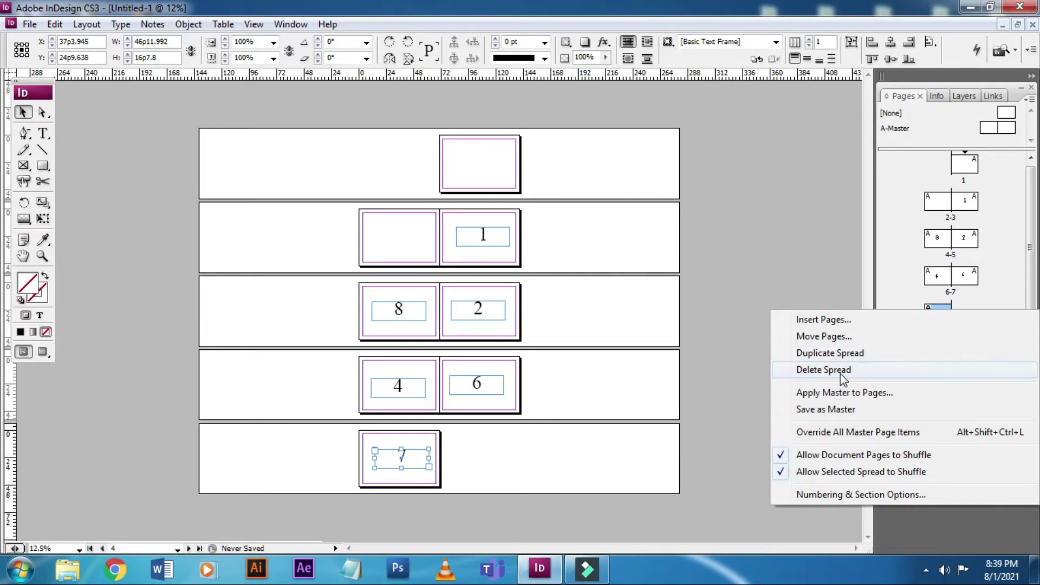
left_click(596, 379)
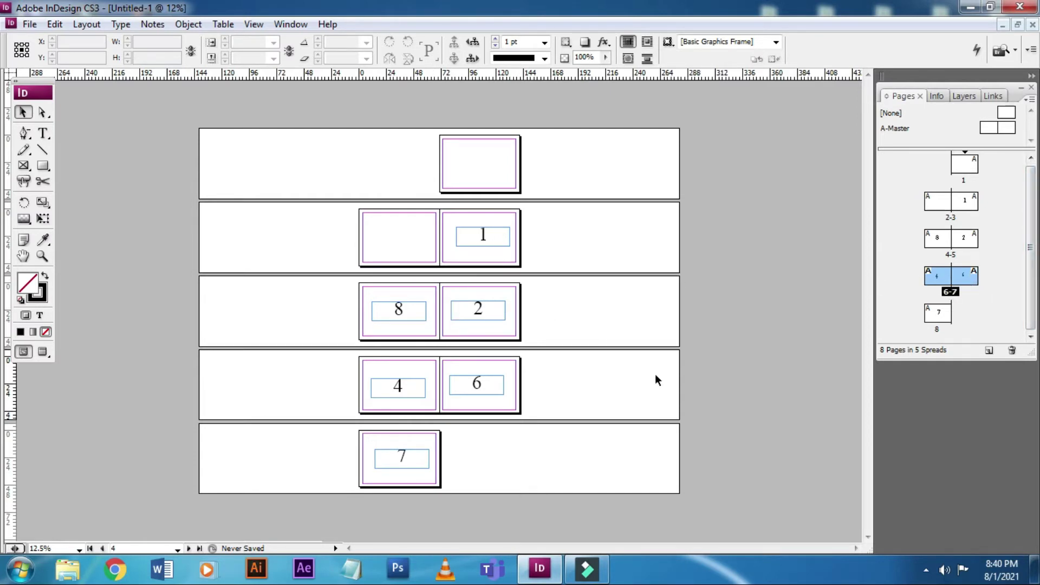
right_click(954, 276)
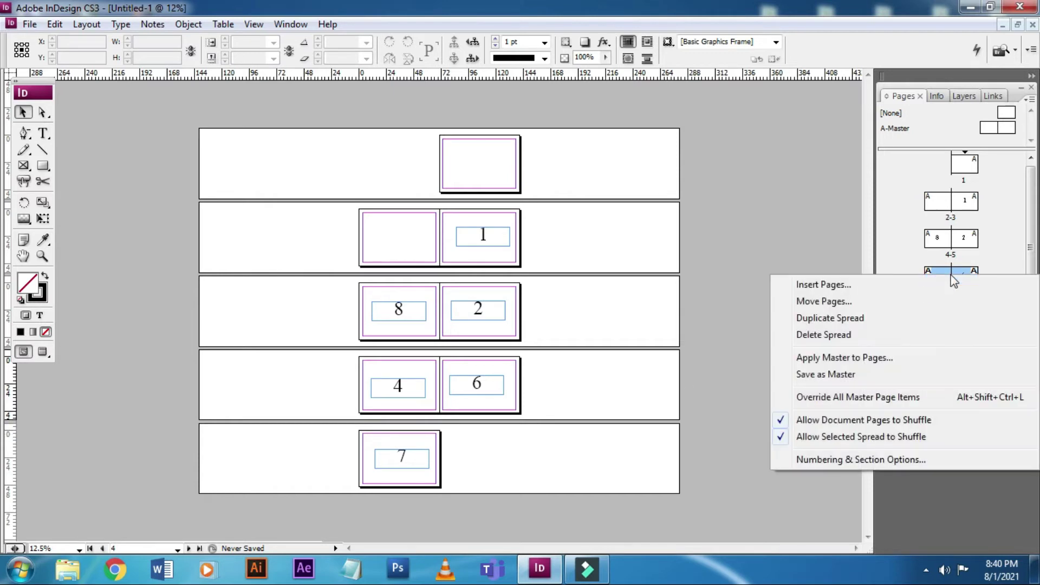
left_click(847, 320)
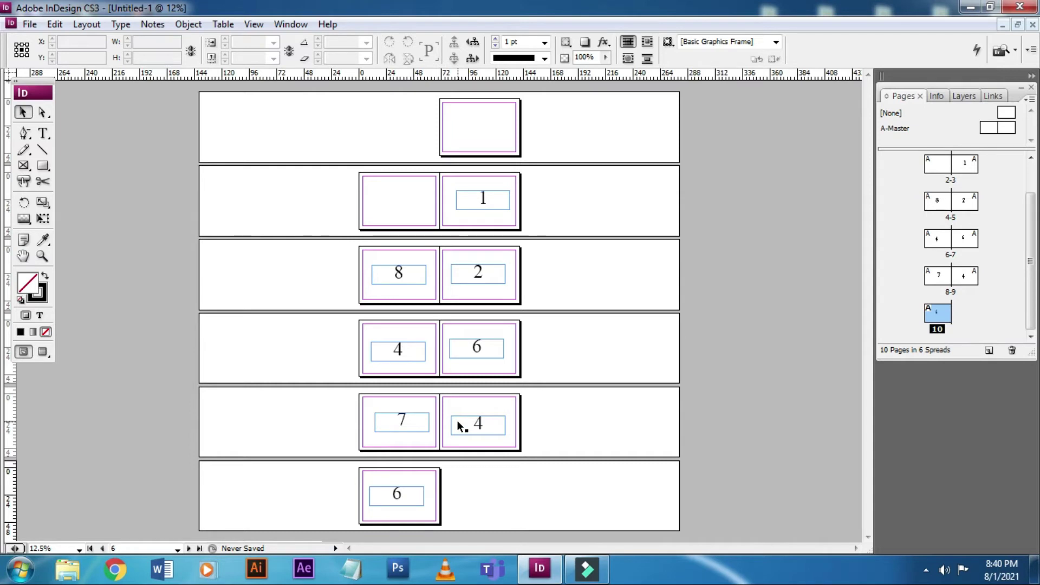
left_click(972, 304)
right_click(938, 310)
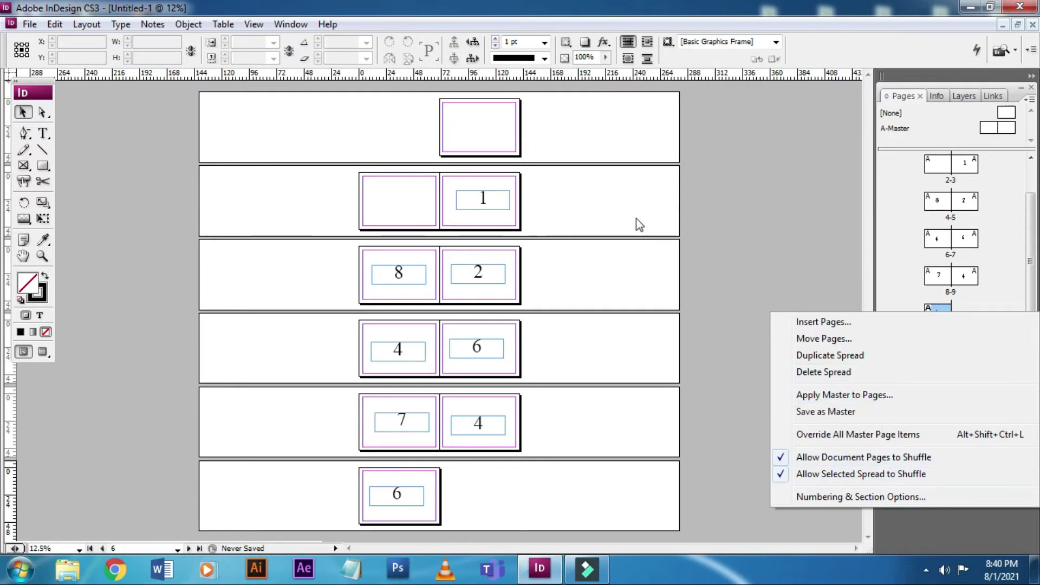
left_click(620, 200)
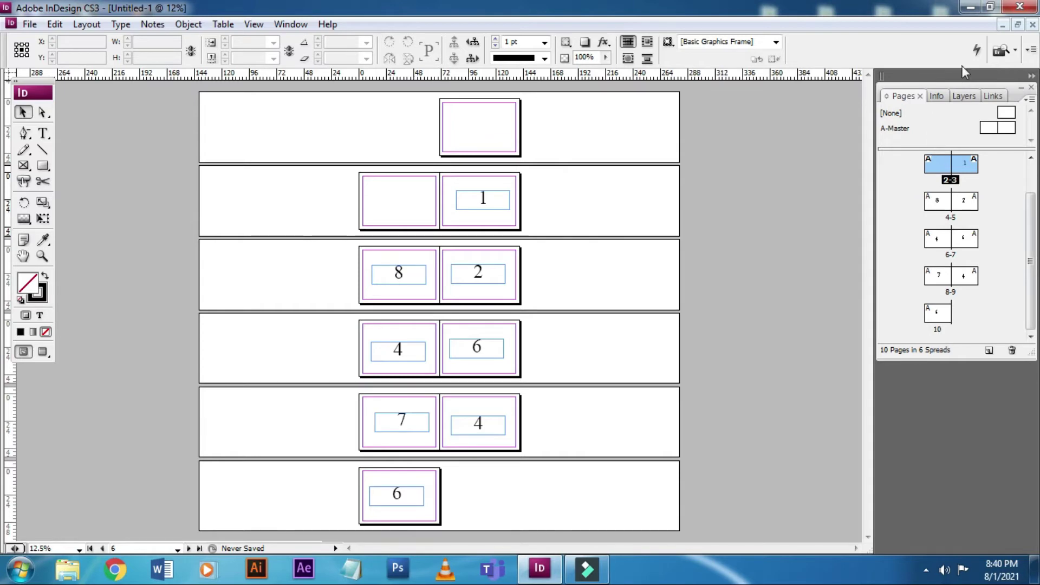
left_click(31, 25)
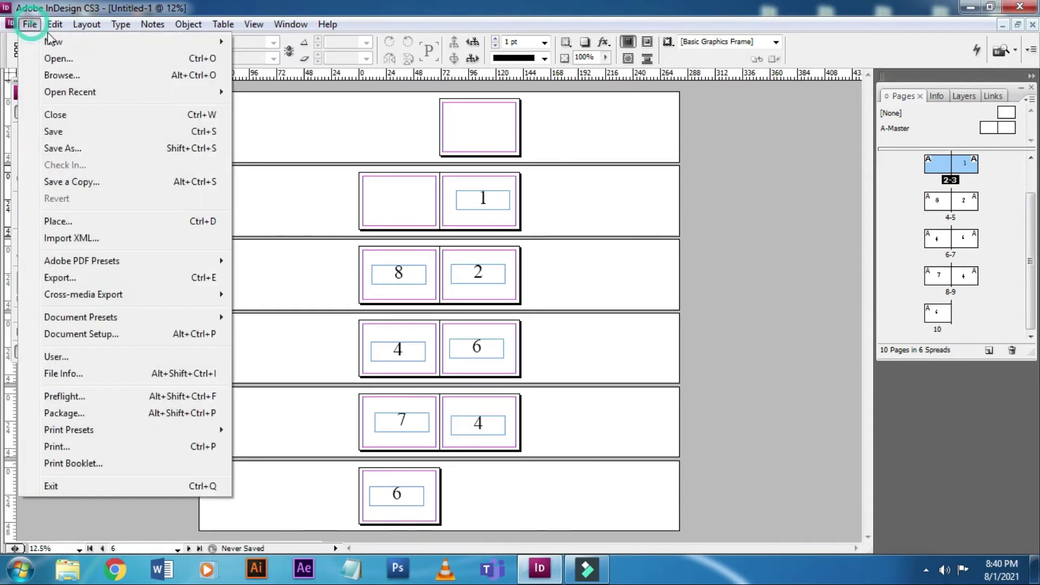
mouse_move(33, 45)
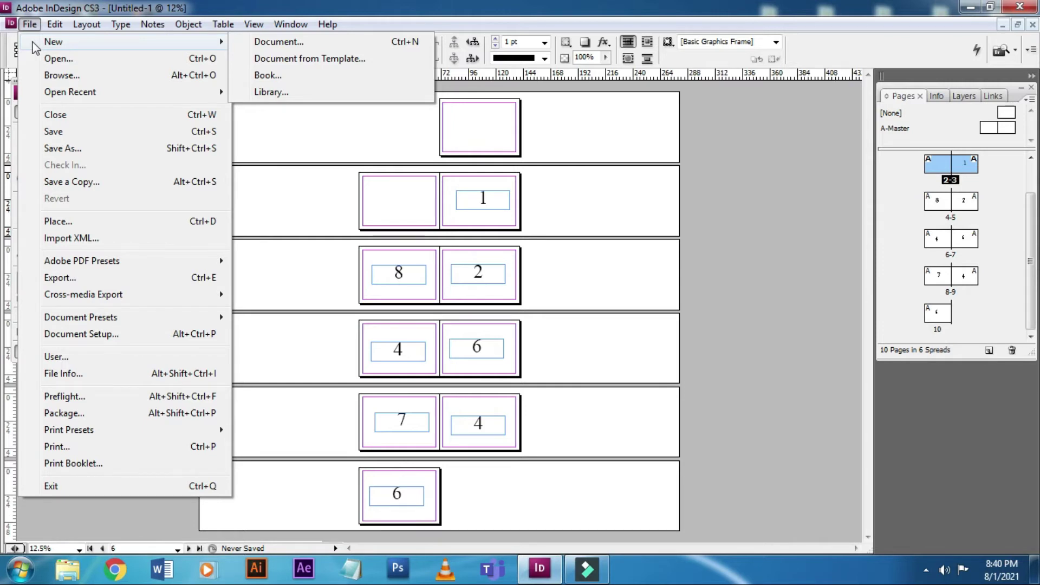
left_click(598, 177)
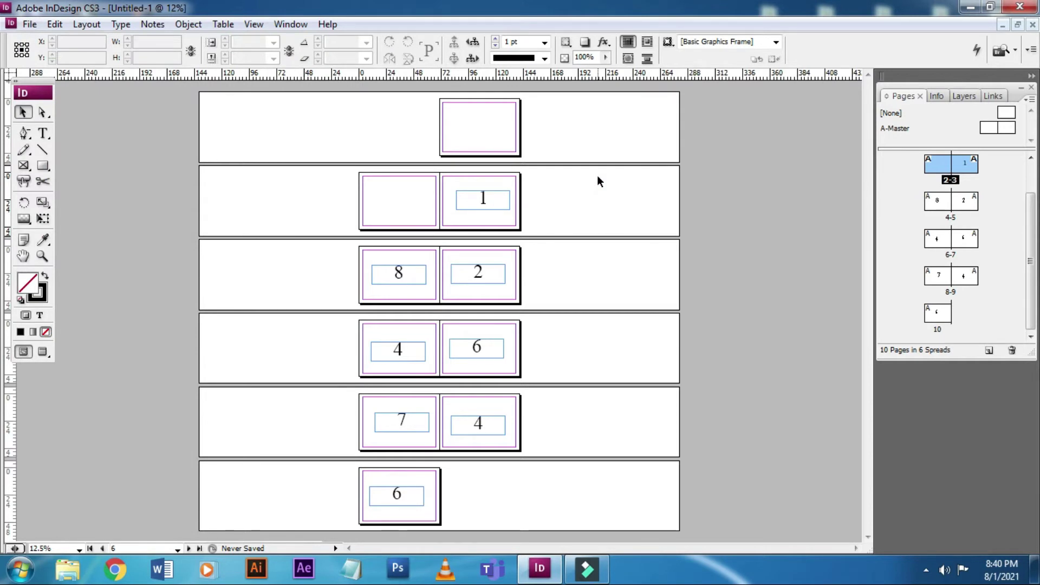
Step: Close the untitled document without saving it and dismiss the welcome screen
key("ctrl+w")
left_click(566, 336)
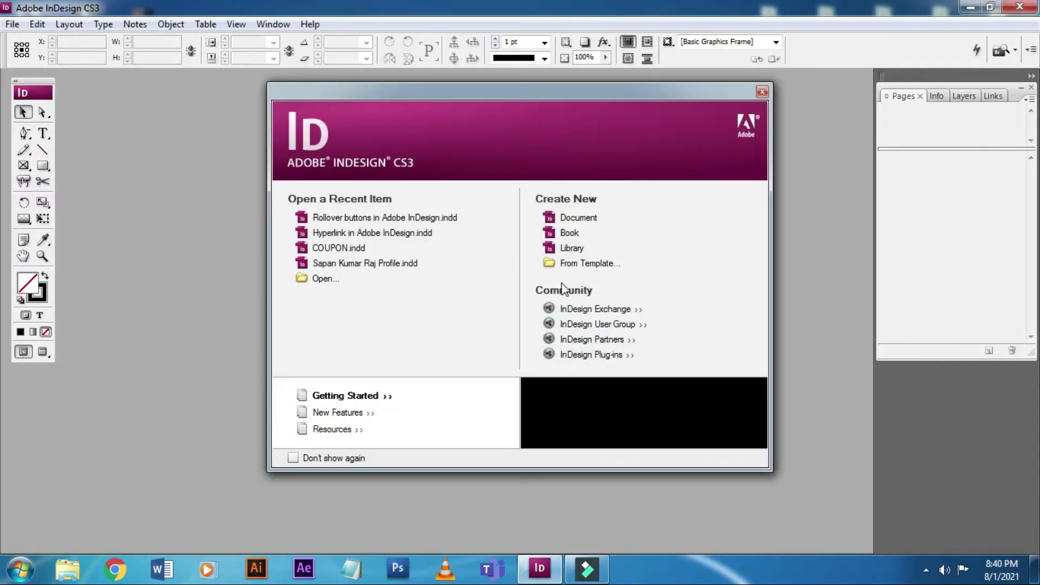
left_click(762, 92)
Step: Create a new one-page A4 portrait document with facing pages turned off and 3p0 margins
left_click(12, 24)
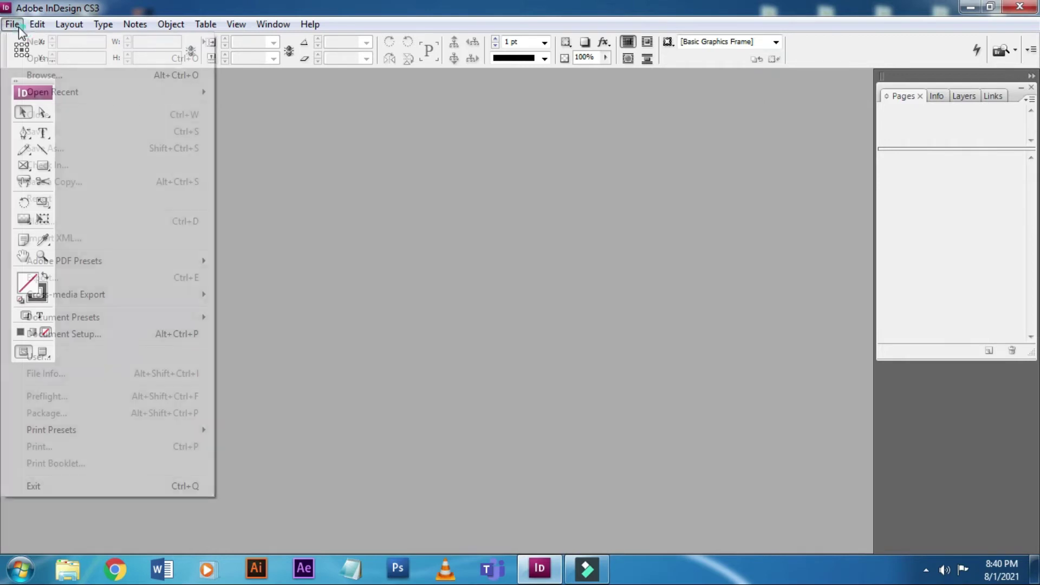
left_click(260, 42)
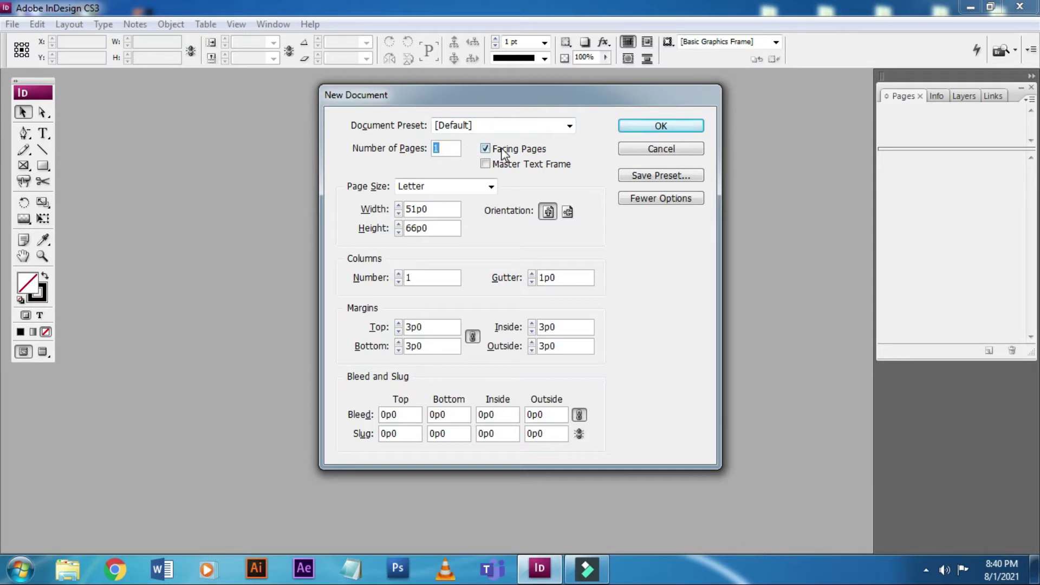
left_click(465, 187)
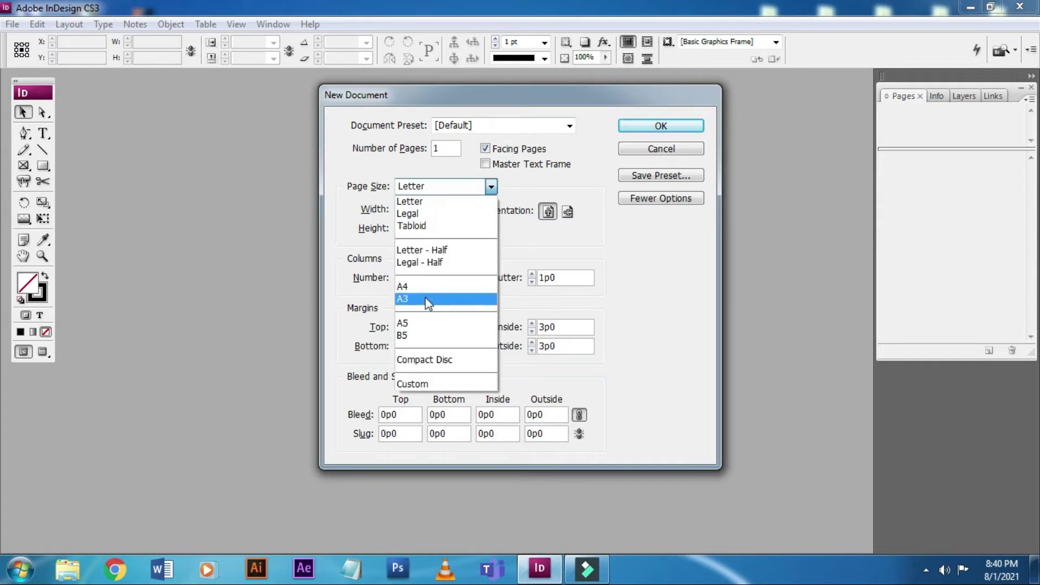
left_click(629, 254)
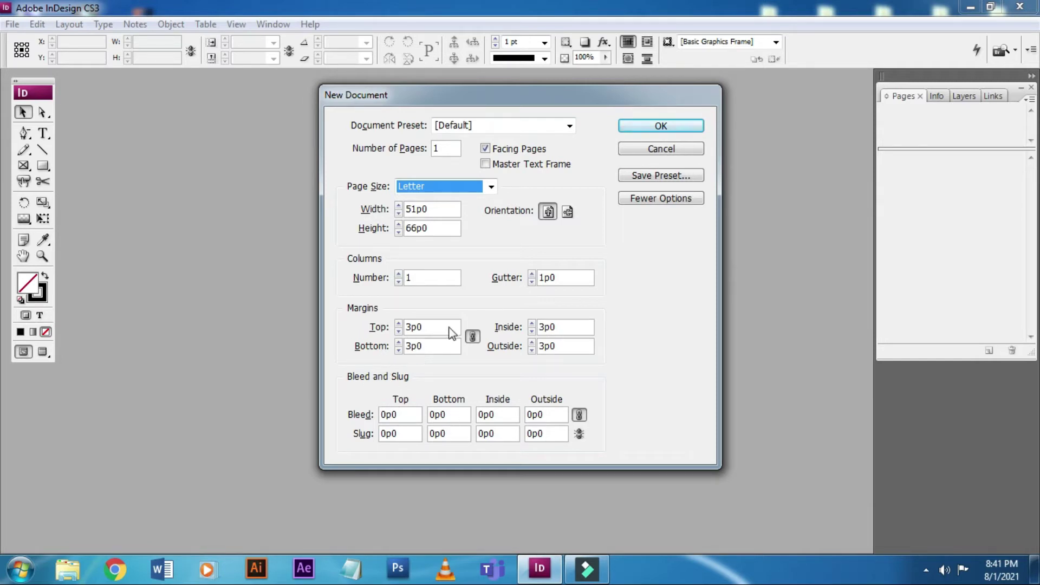
left_click(472, 187)
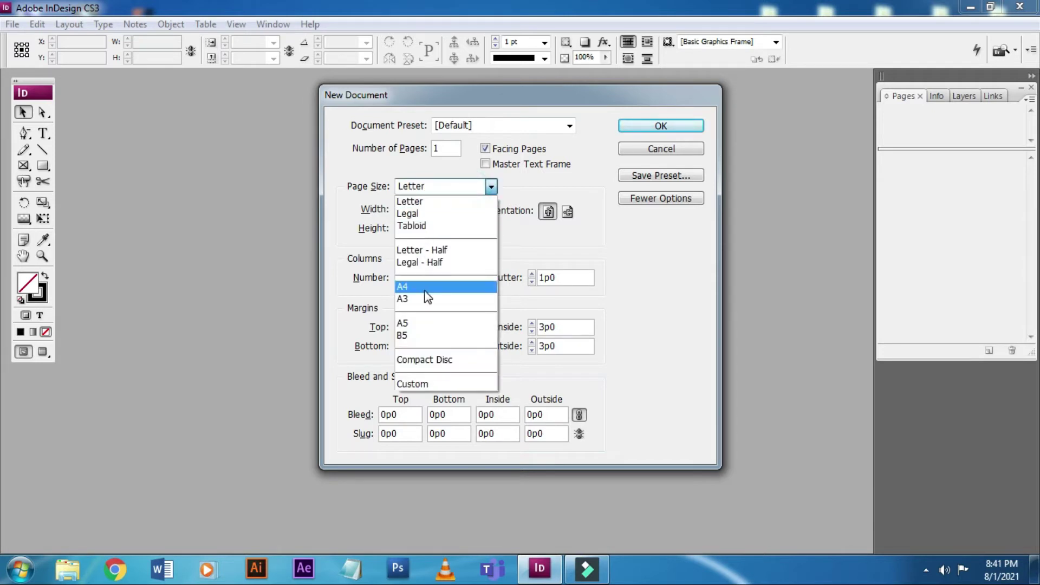
left_click(426, 287)
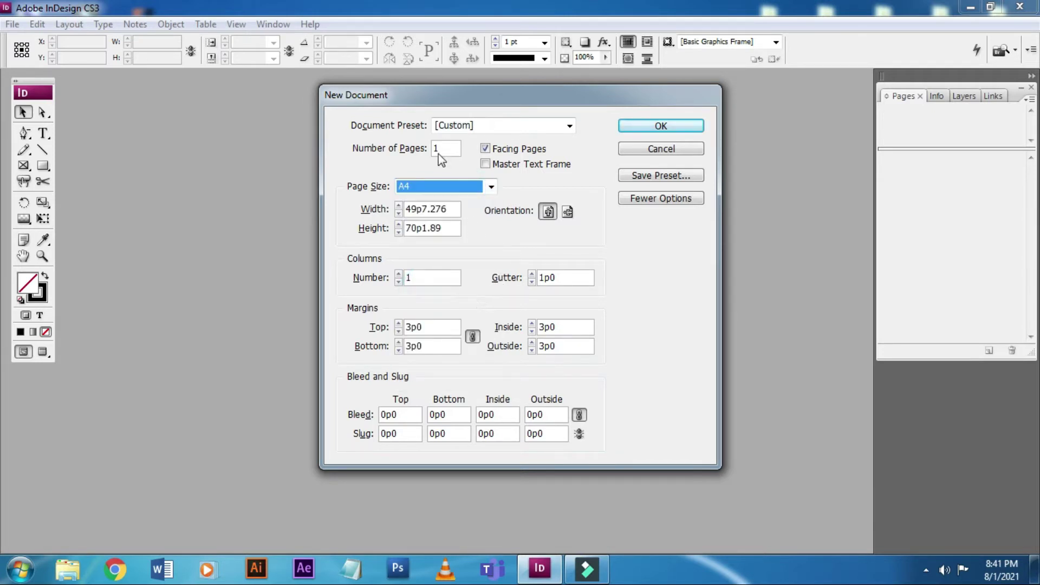
left_click(494, 154)
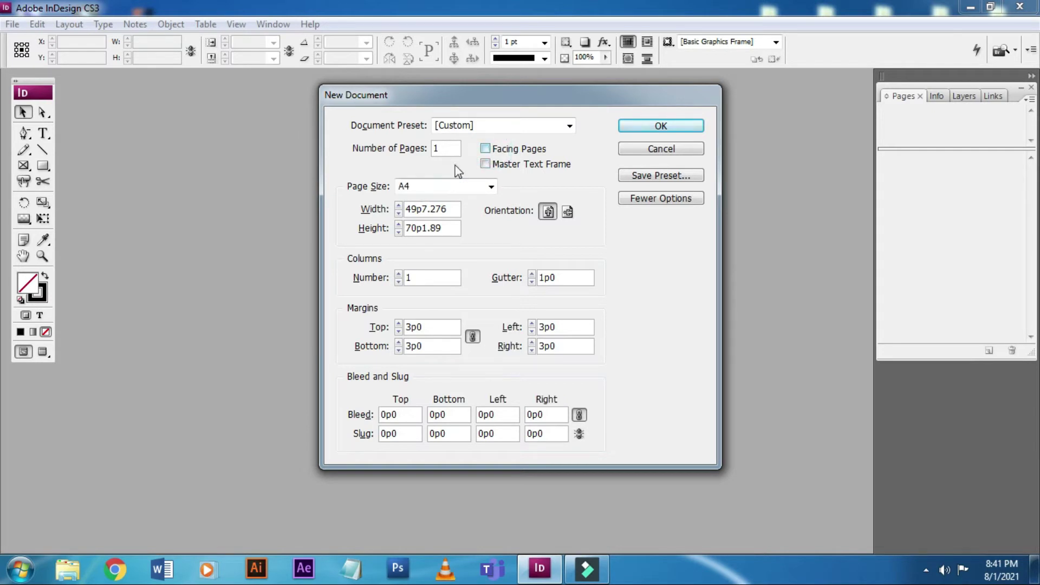
left_click(661, 126)
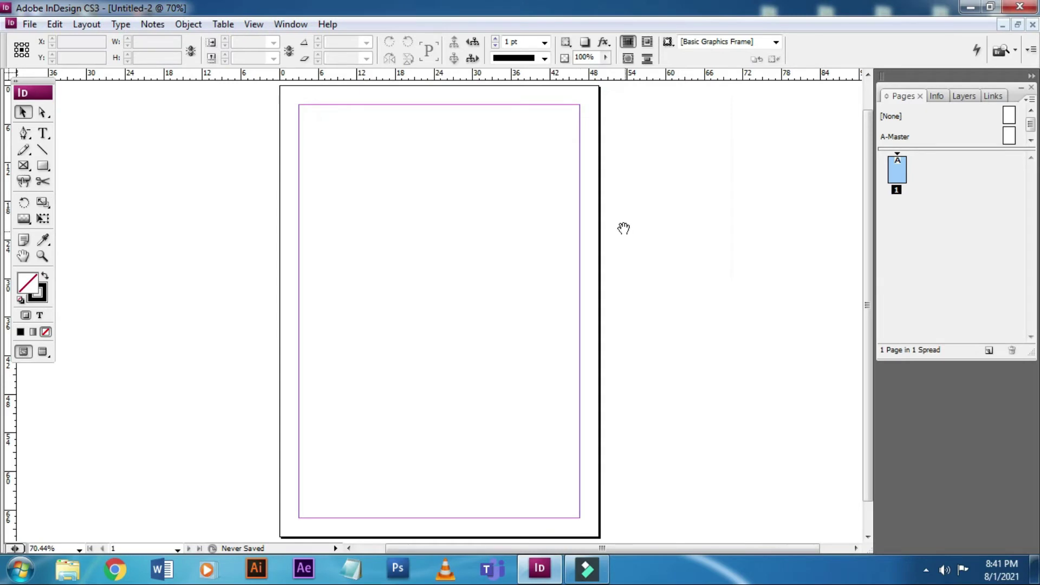
left_click_drag(622, 225, 679, 224)
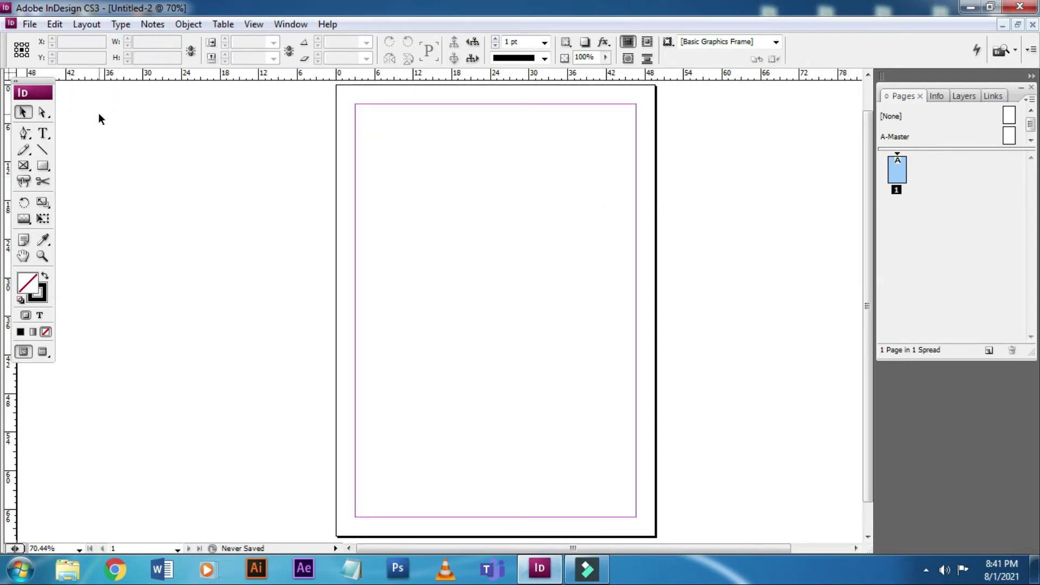
Step: Open the document setup to examine the page size, bleed and slug settings, and close it without changes
left_click(29, 25)
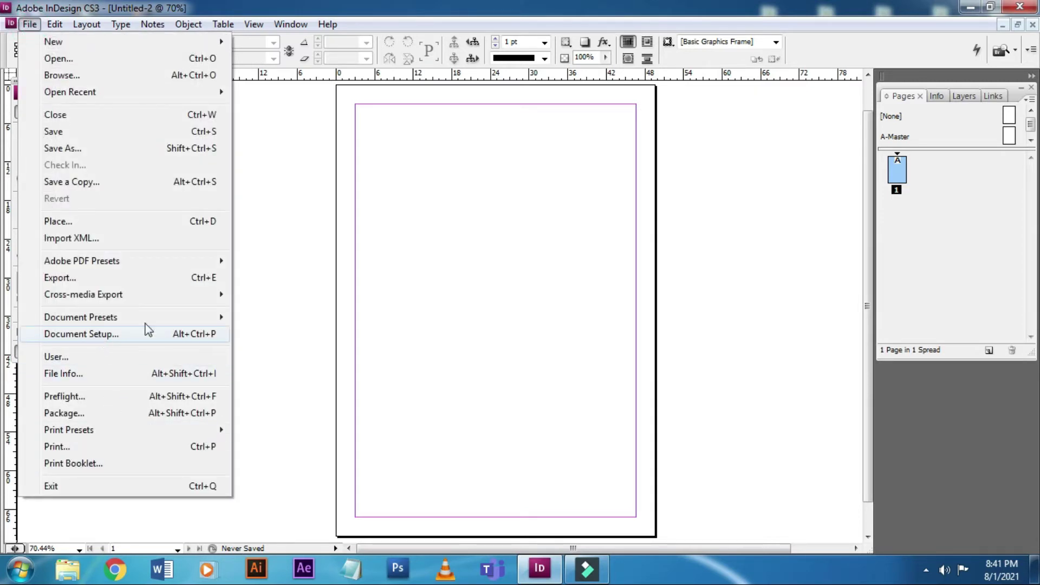
left_click(553, 251)
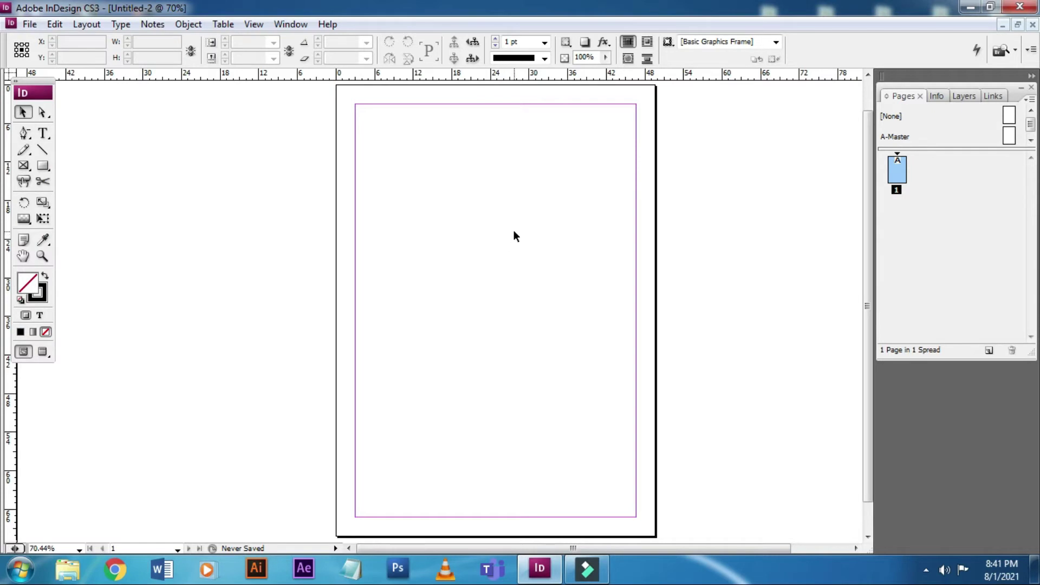
left_click(31, 29)
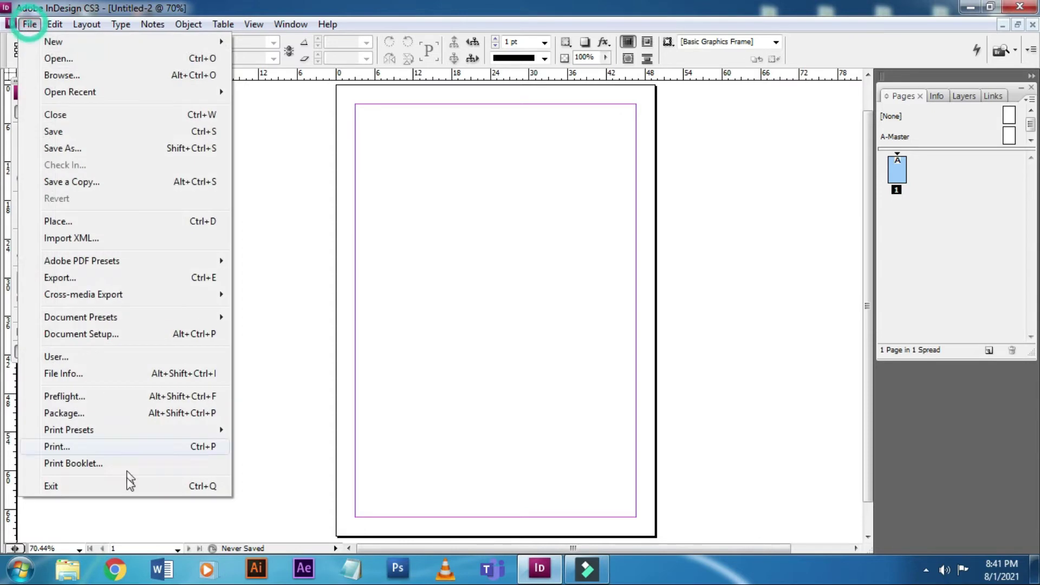
left_click(198, 340)
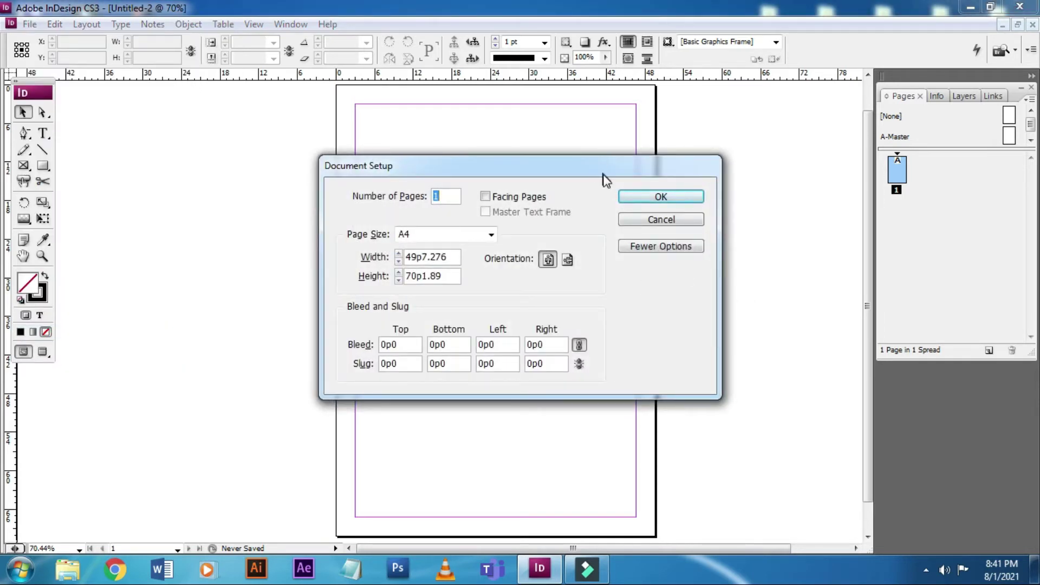
left_click_drag(597, 170, 378, 94)
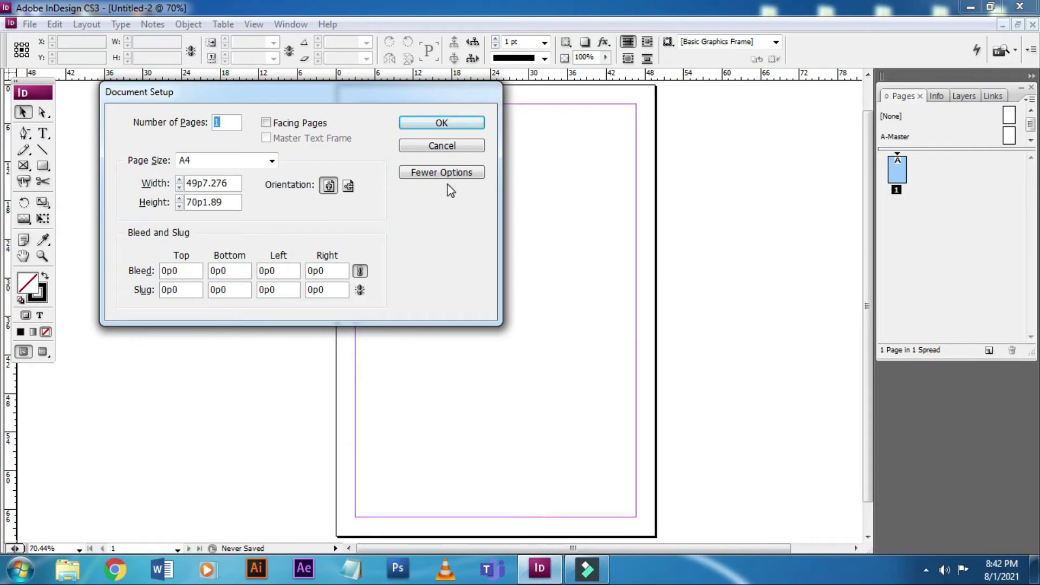
left_click(448, 147)
left_click(29, 25)
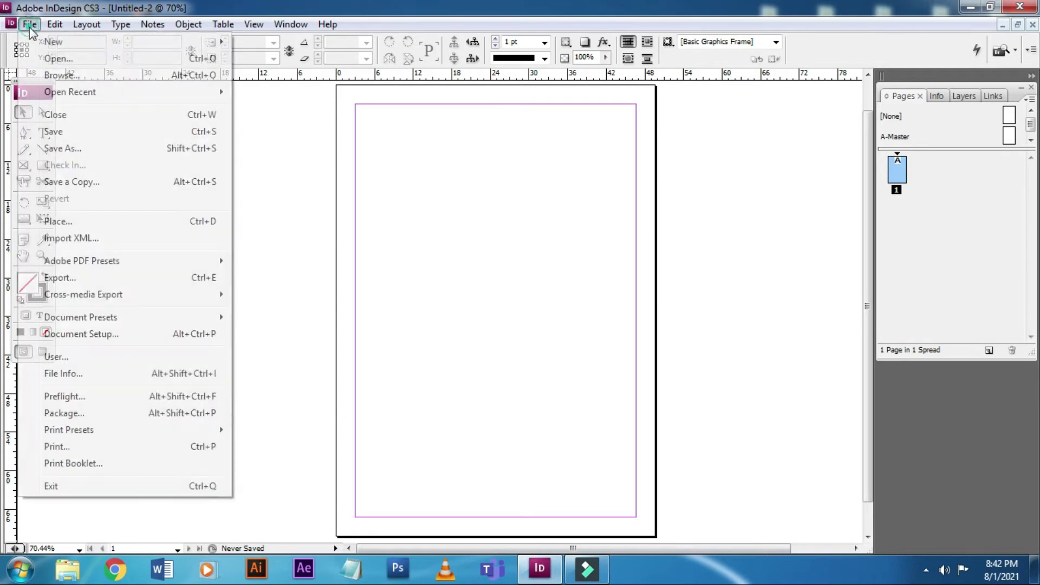
left_click(108, 333)
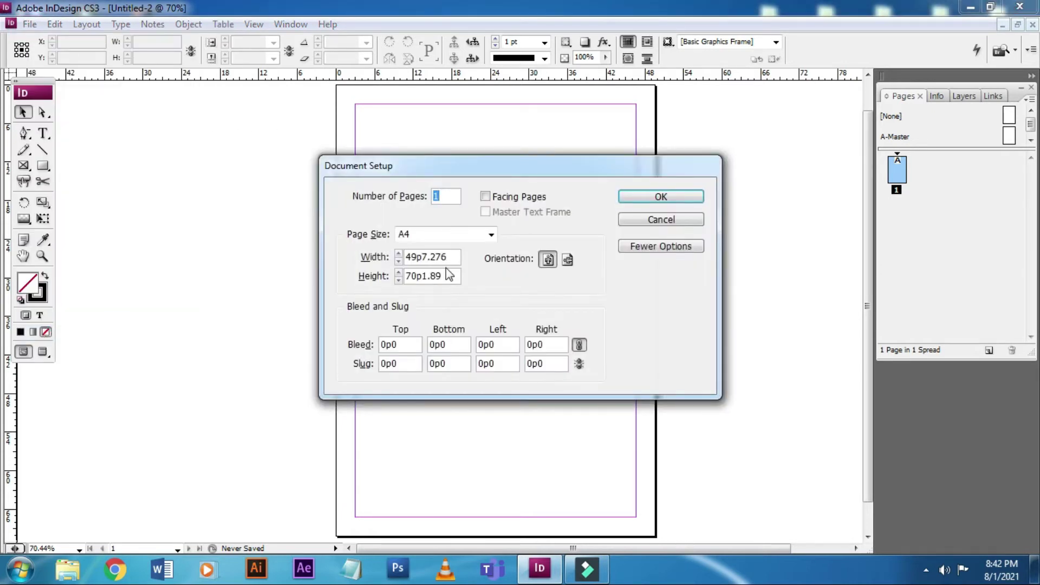
left_click(675, 226)
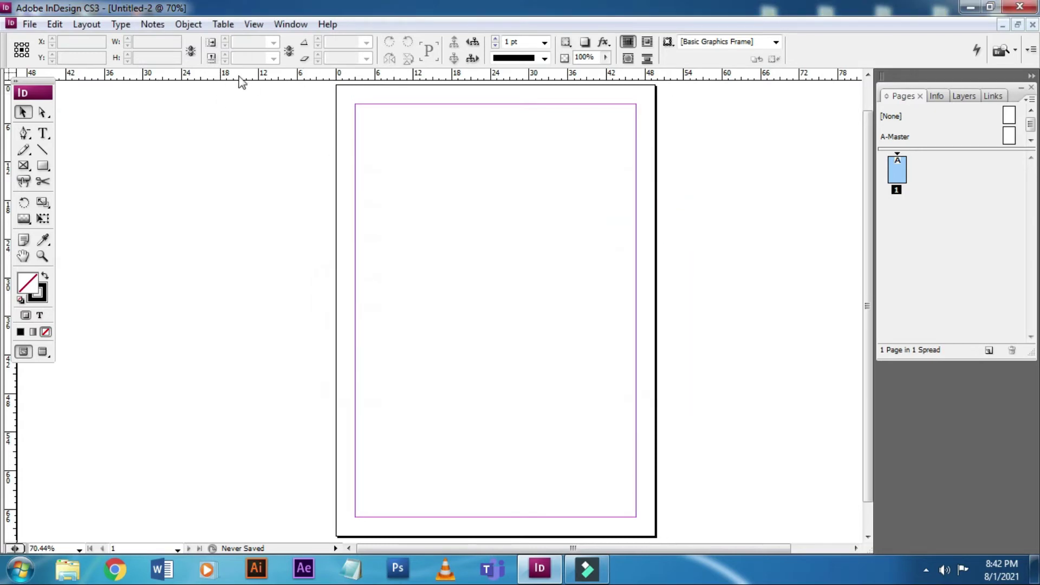
Step: Hide the rulers and show them again
left_click(176, 404)
key("ctrl+r")
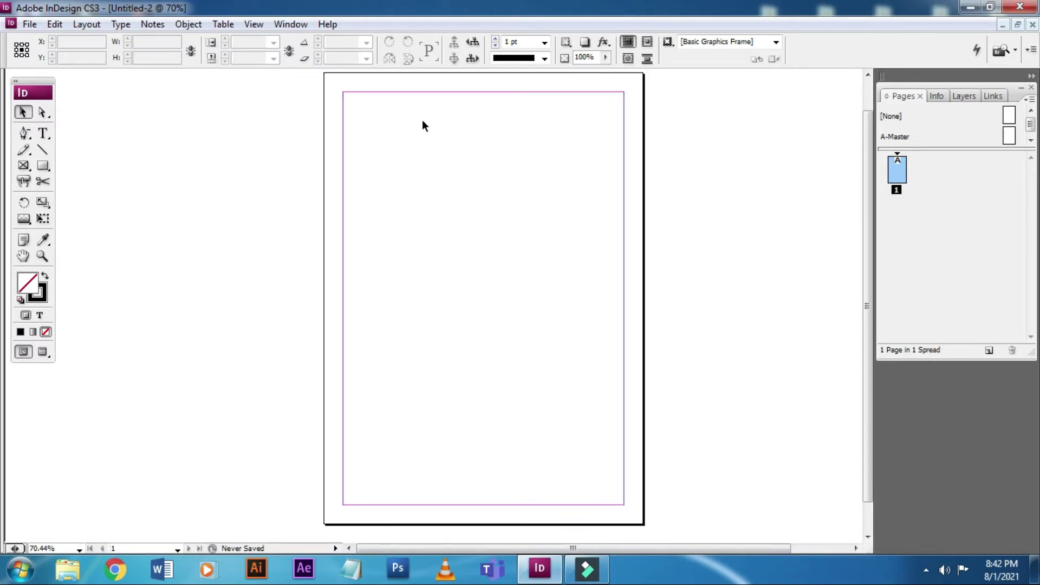
key("ctrl+r")
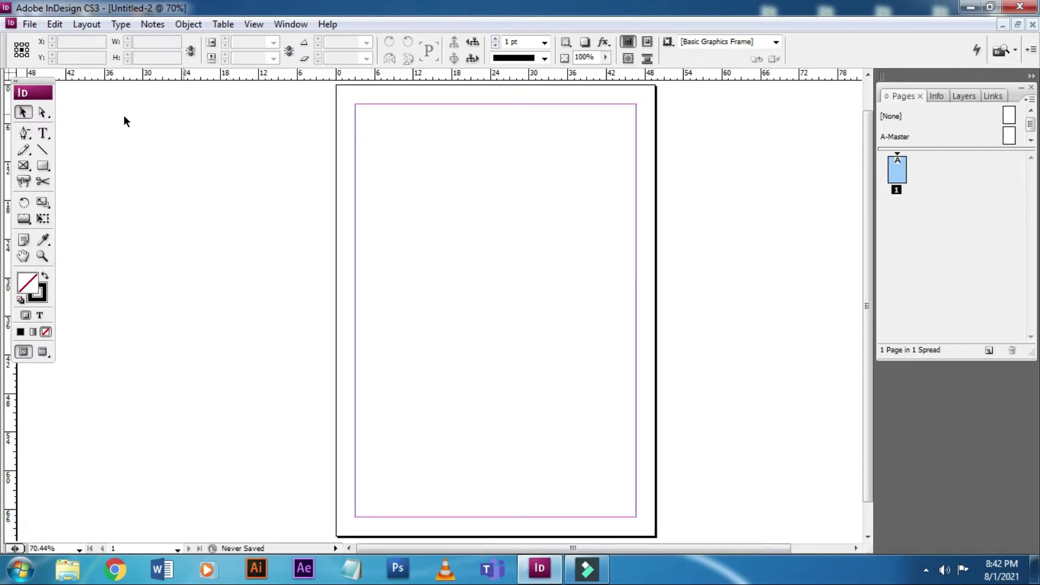
Step: Change the units of both the horizontal and vertical rulers to millimeters
right_click(268, 76)
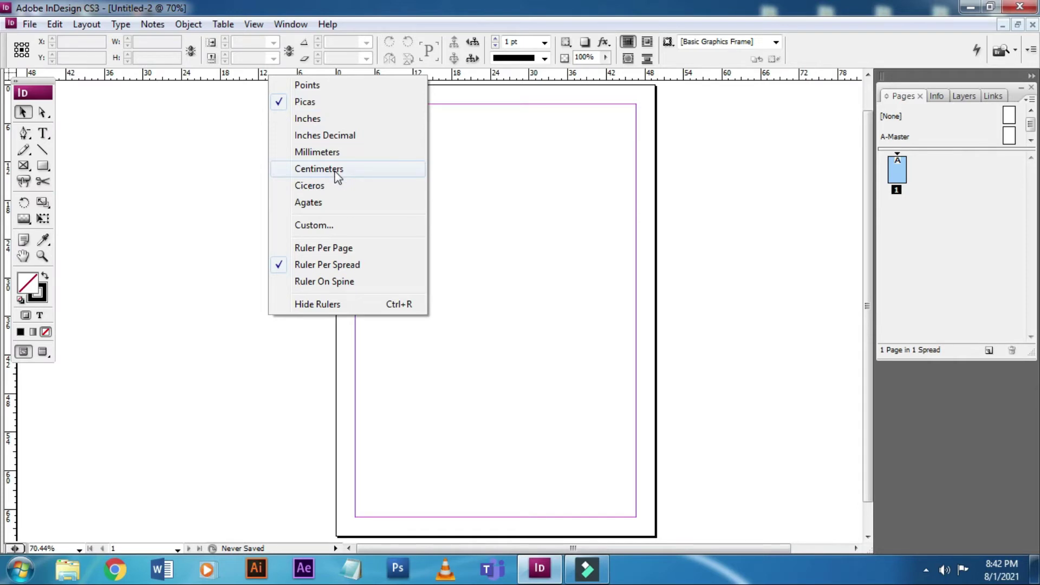
left_click(324, 152)
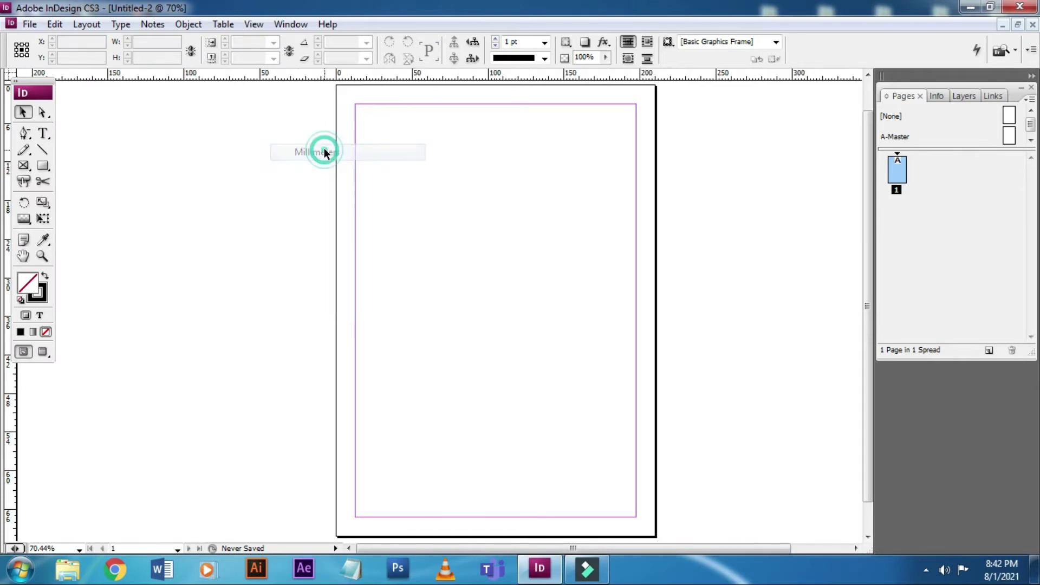
right_click(371, 76)
right_click(13, 473)
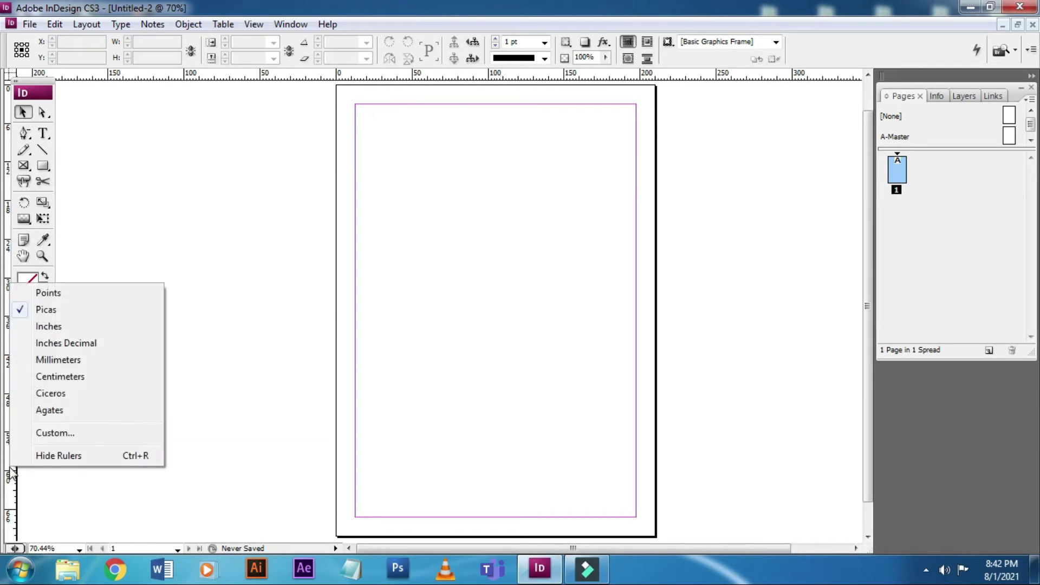
left_click(48, 359)
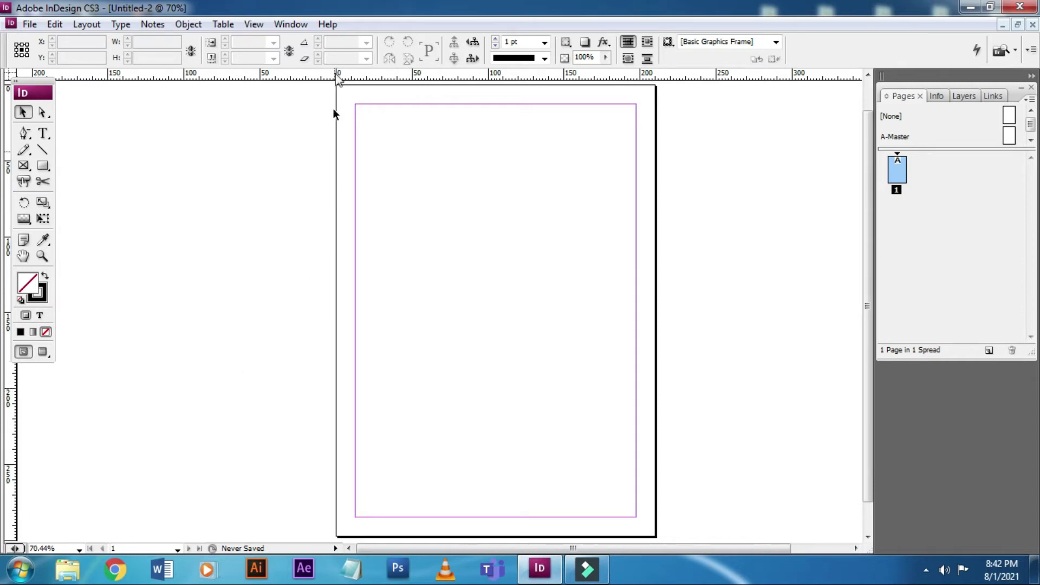
right_click(307, 75)
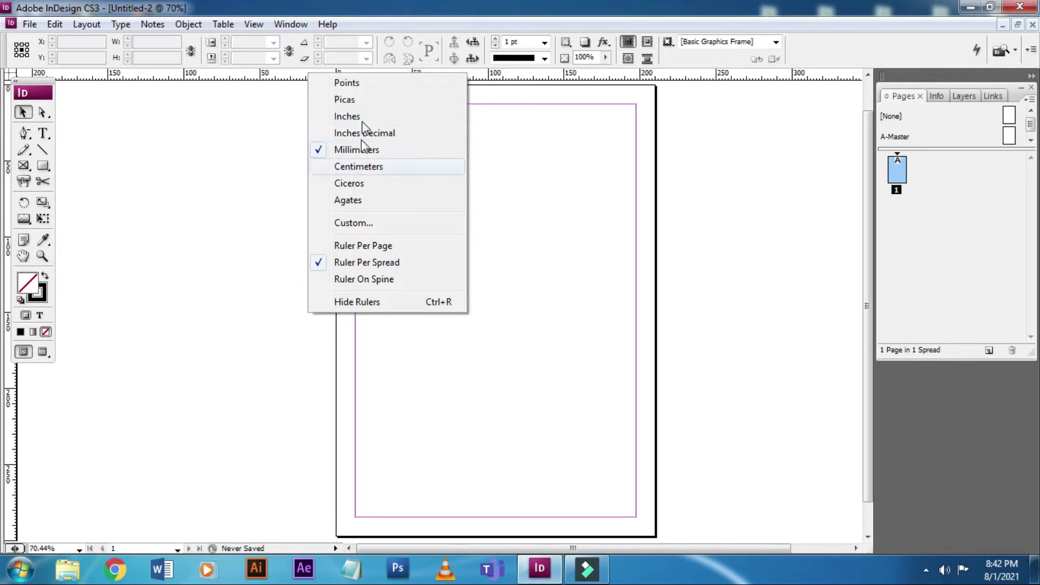
right_click(15, 393)
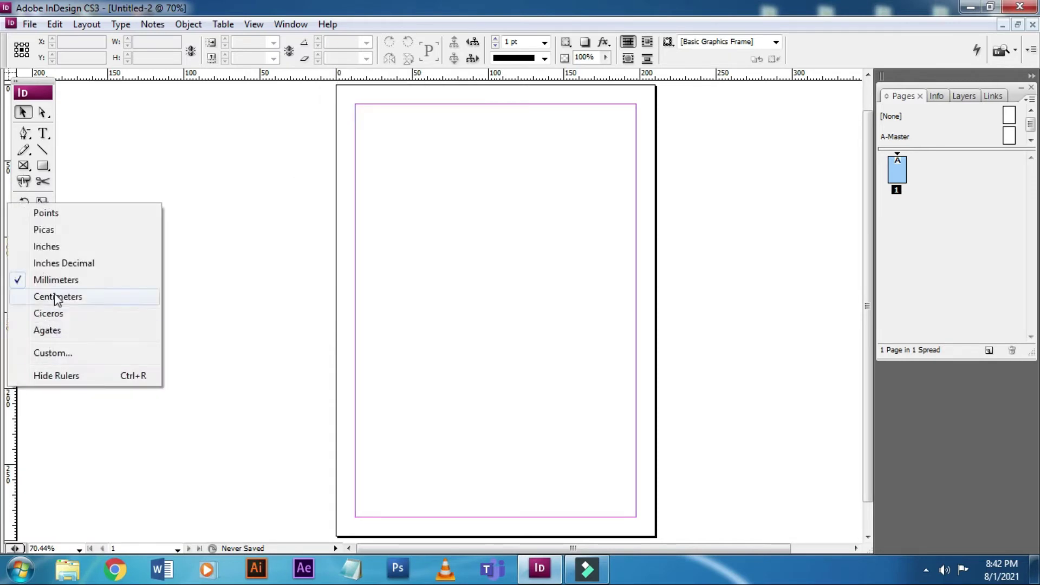
left_click(369, 208)
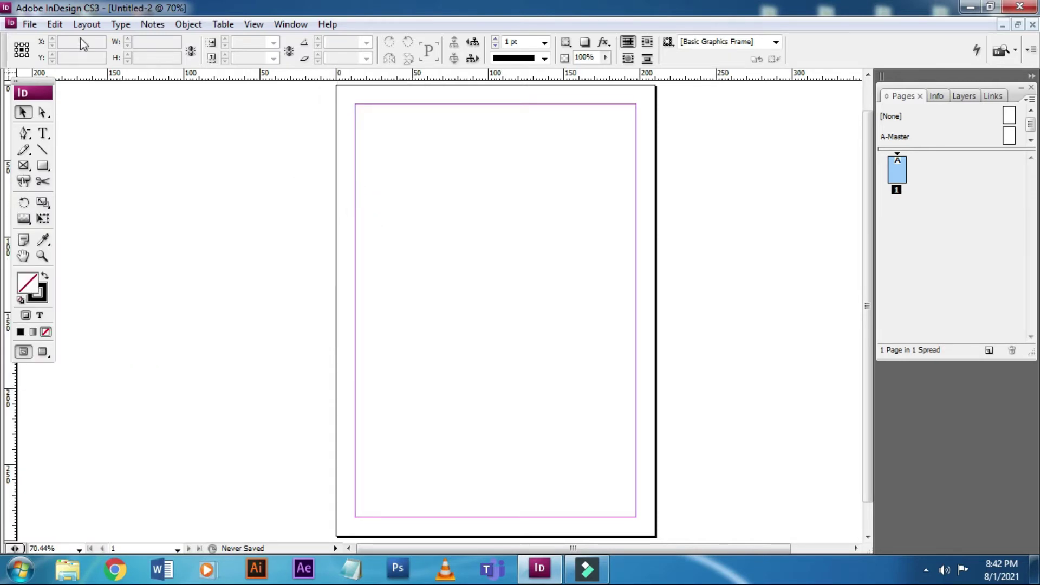
Step: Review the A4 page's width and height in millimeters in the document setup, and close it without changes
left_click(28, 26)
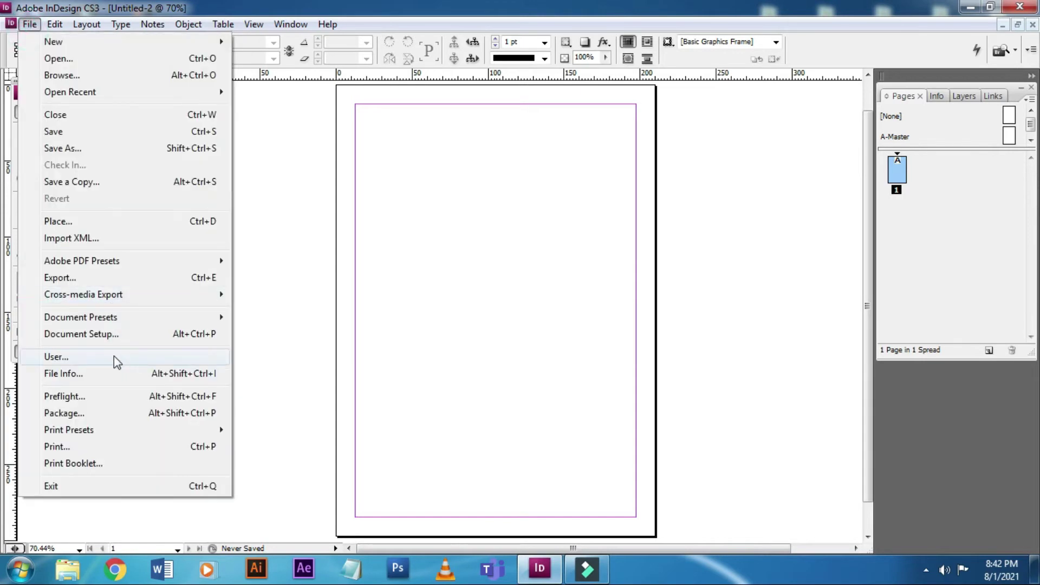
left_click(106, 339)
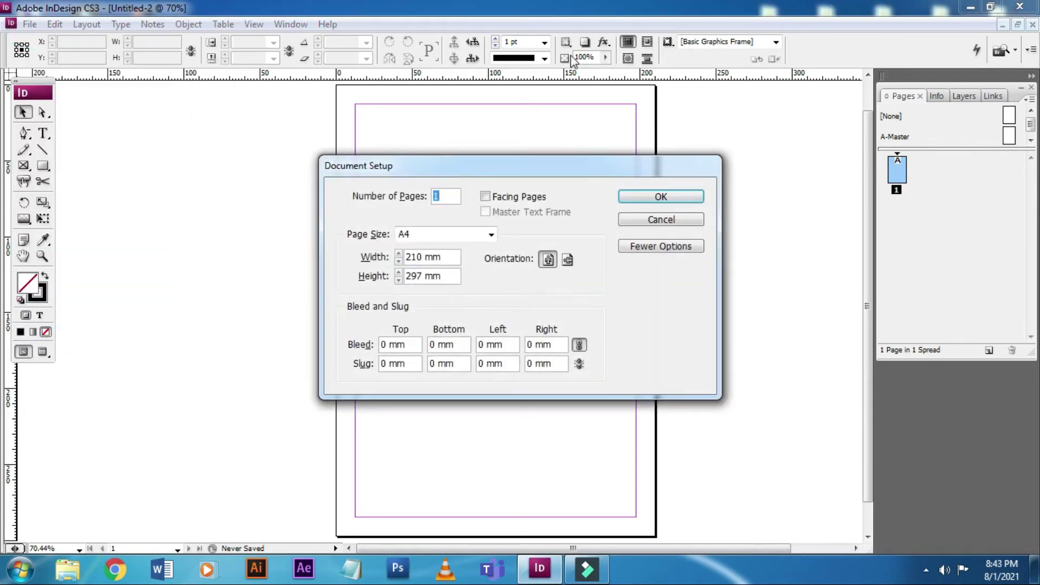
triple_click(456, 256)
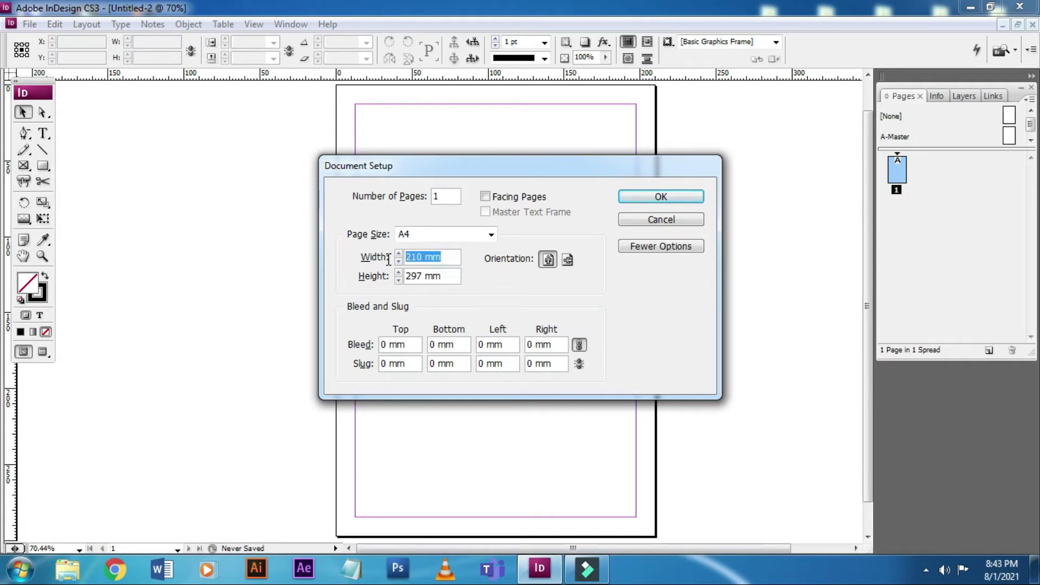
left_click_drag(455, 279, 372, 278)
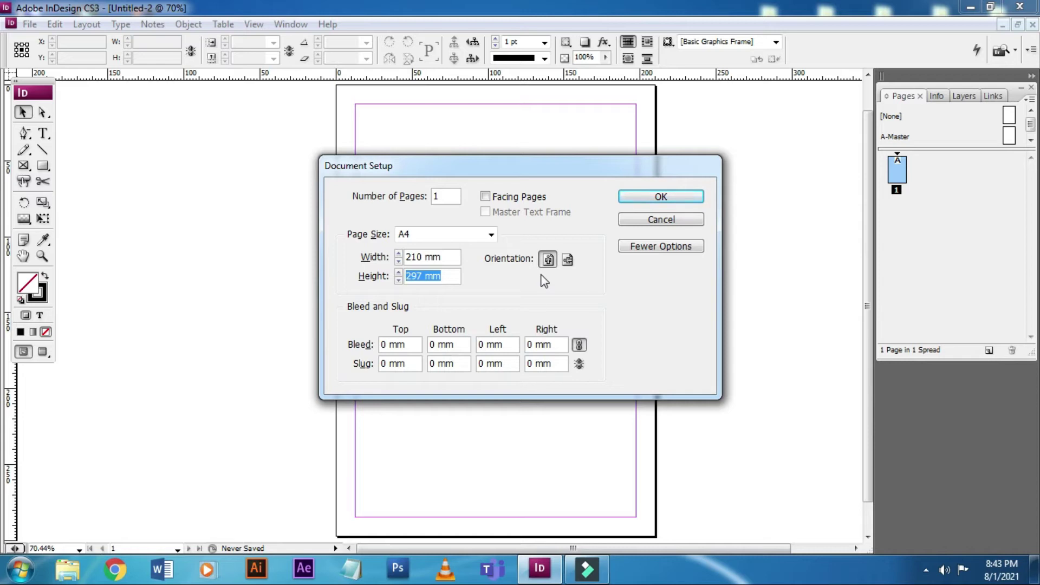
left_click(654, 221)
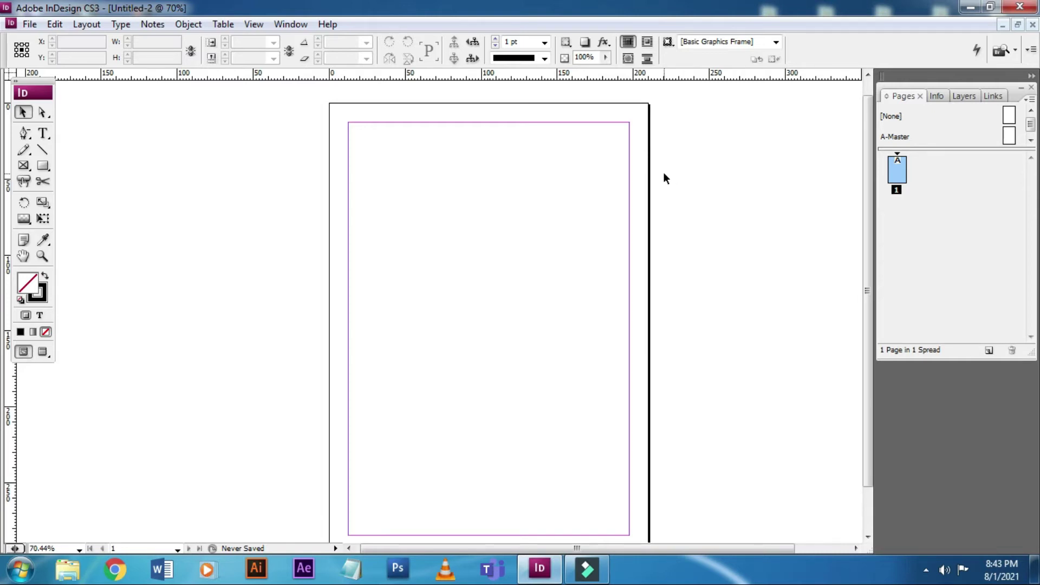
Step: Close the Pages panel group to free up the workspace
key("ctrl+1")
double_click(893, 135)
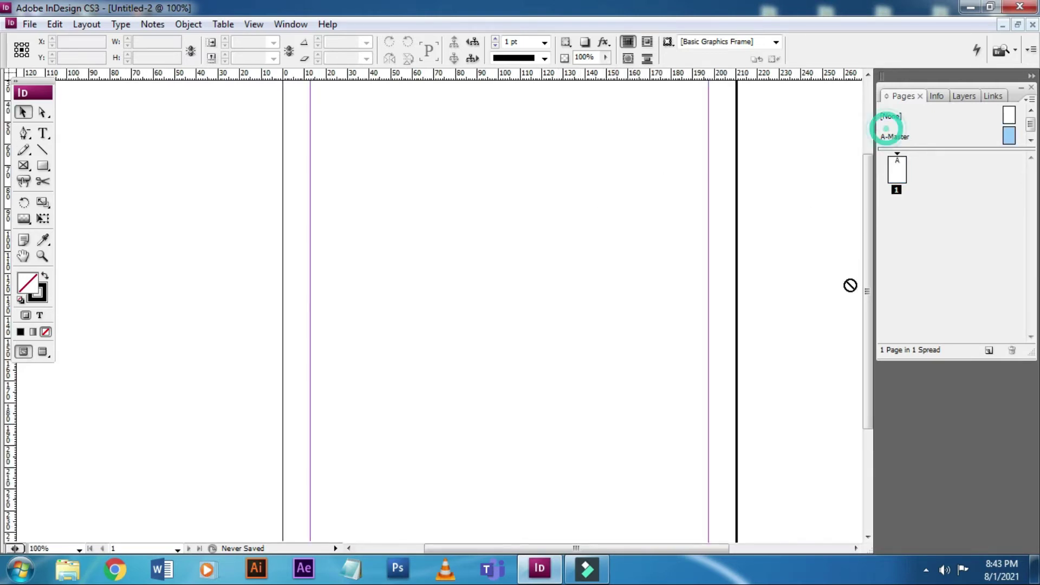
left_click(1030, 87)
left_click(833, 174)
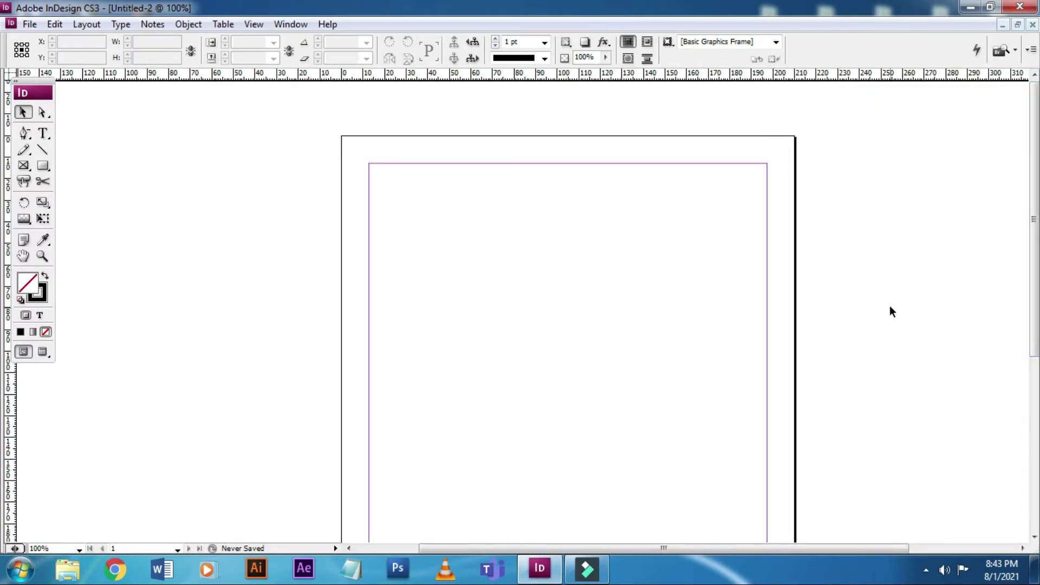
Step: Draw a rectangle covering the whole page, 210 mm wide and 297 mm high, from corner to corner
key("ctrl+0")
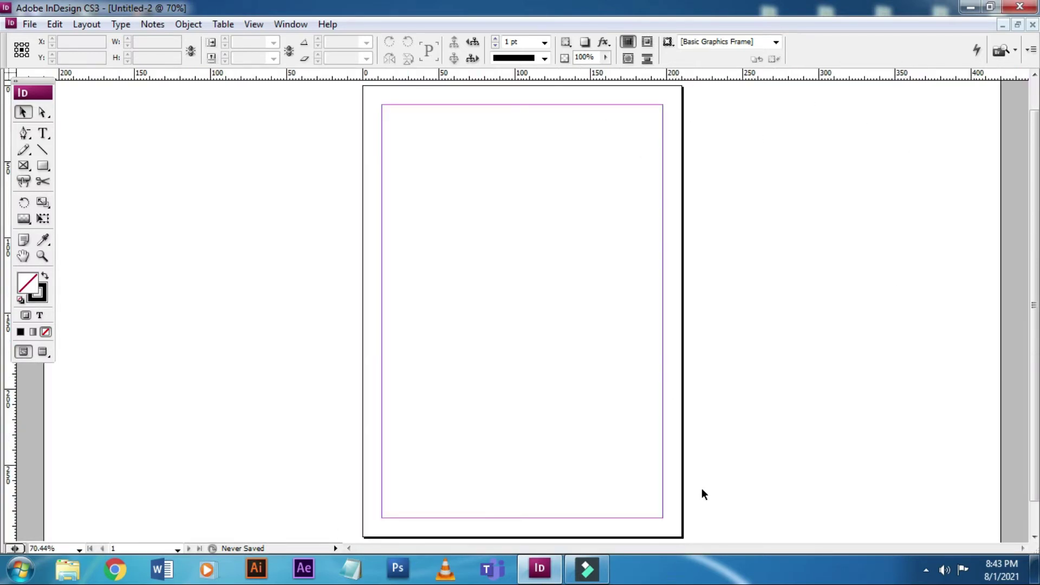
scroll(770, 125, "up", 1)
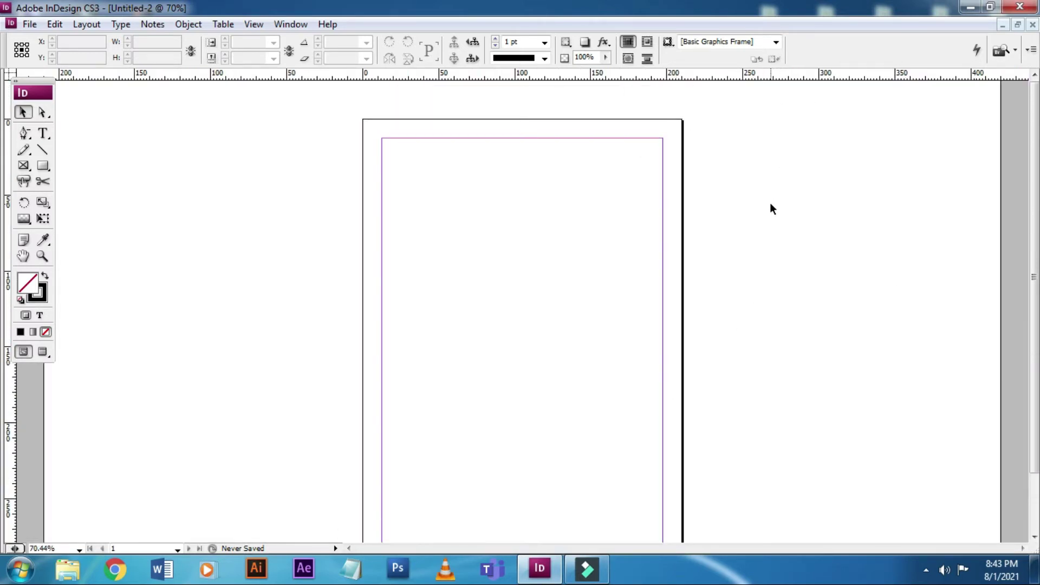
key("ctrl+equal")
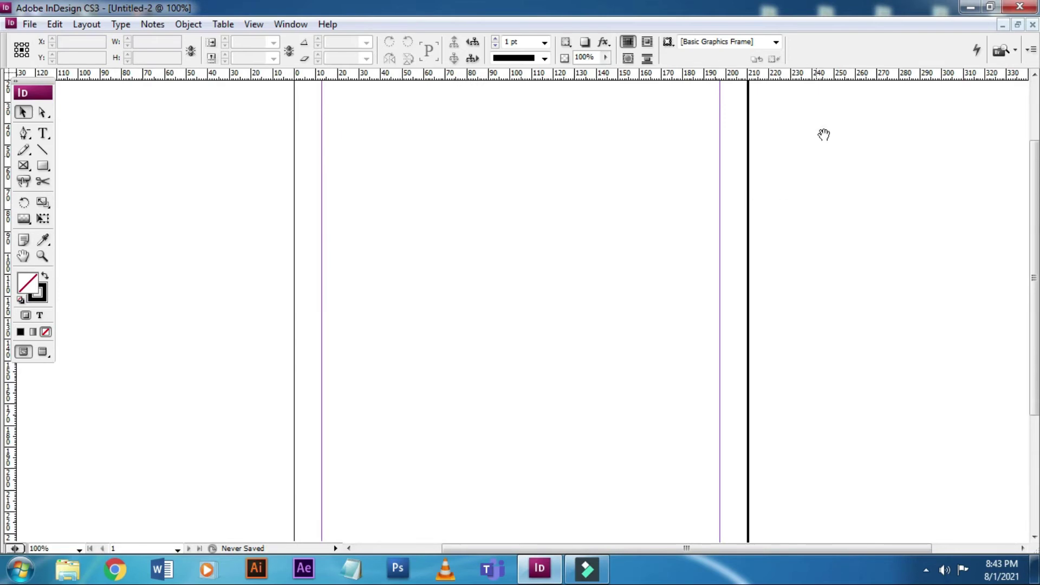
left_click_drag(823, 132, 807, 318)
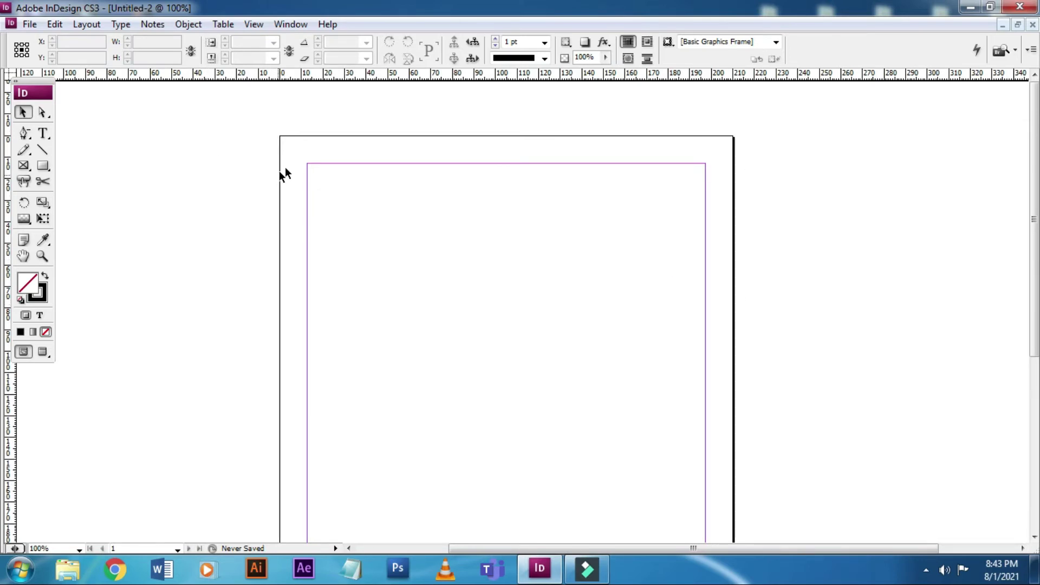
left_click(308, 164)
left_click(42, 165)
left_click_drag(281, 137, 733, 488)
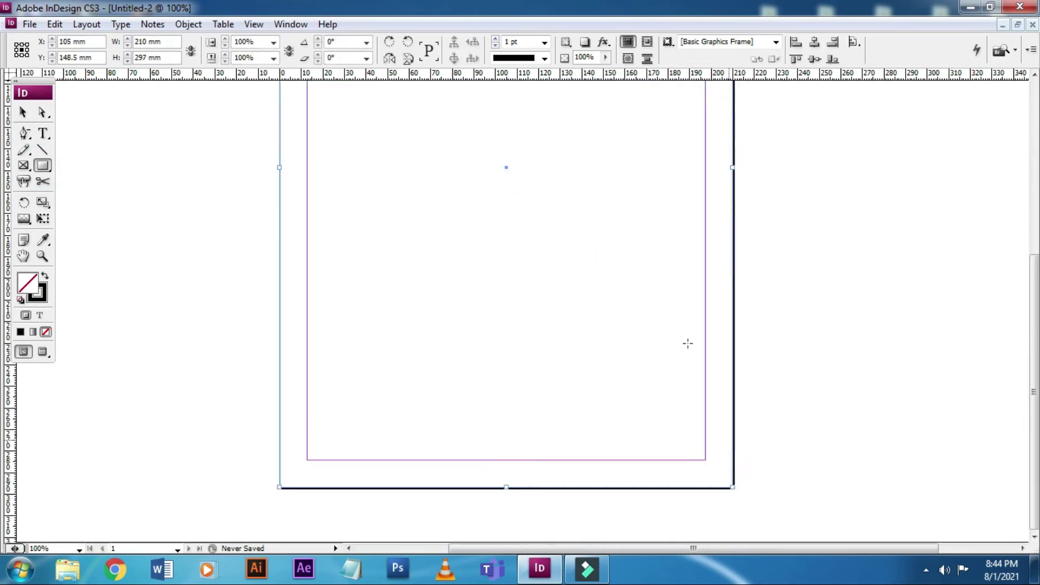
Step: Give the page-sized rectangle a turquoise fill of R 35, G 205, B 221 and no stroke
left_click(45, 276)
left_click(23, 112)
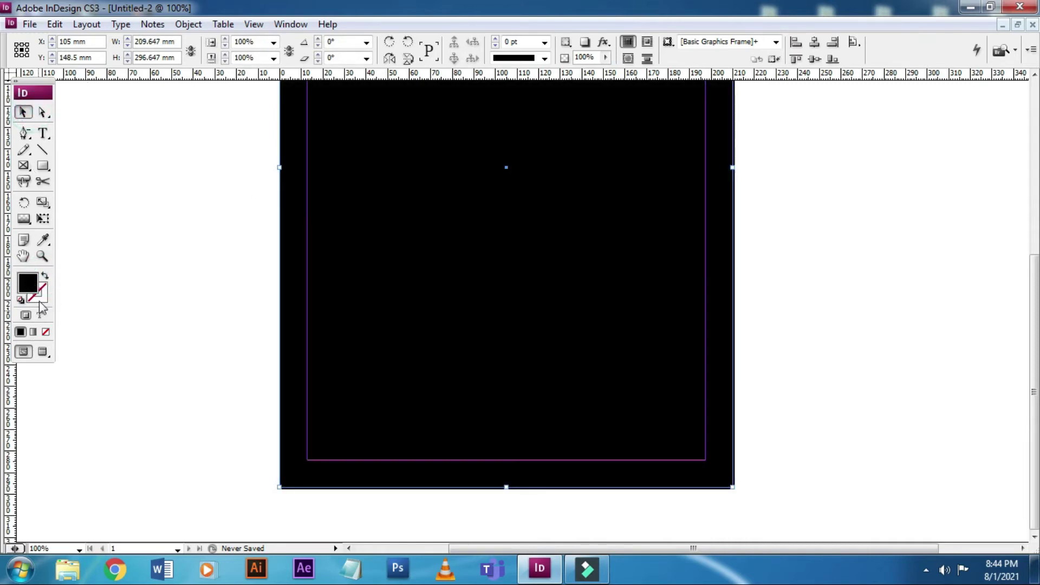
double_click(28, 282)
left_click(490, 230)
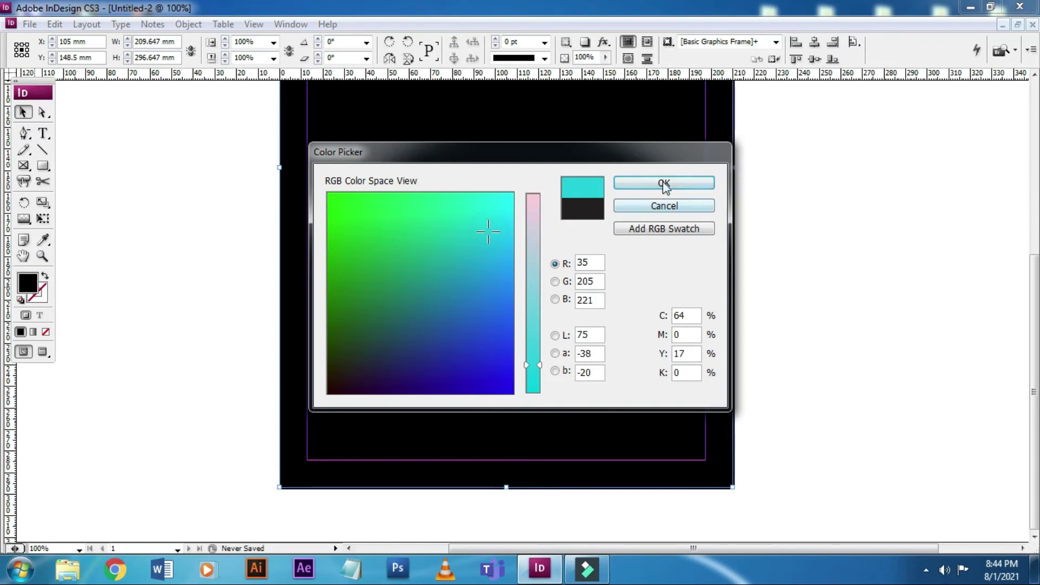
left_click(663, 182)
key("ctrl+0")
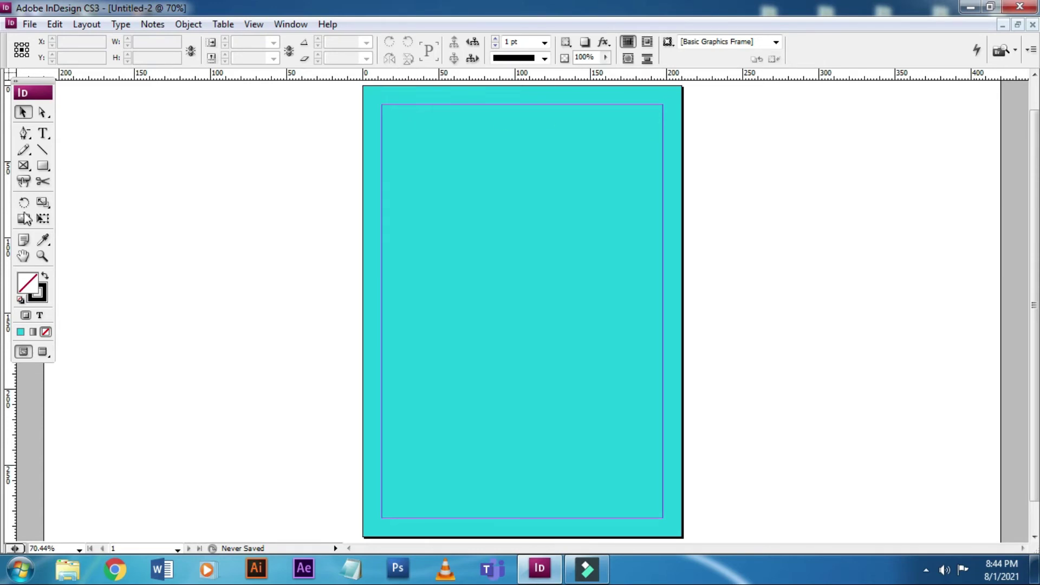
Step: Draw a text frame inside the page margins, about 185 mm wide and 270 mm high, and select it
left_click(43, 133)
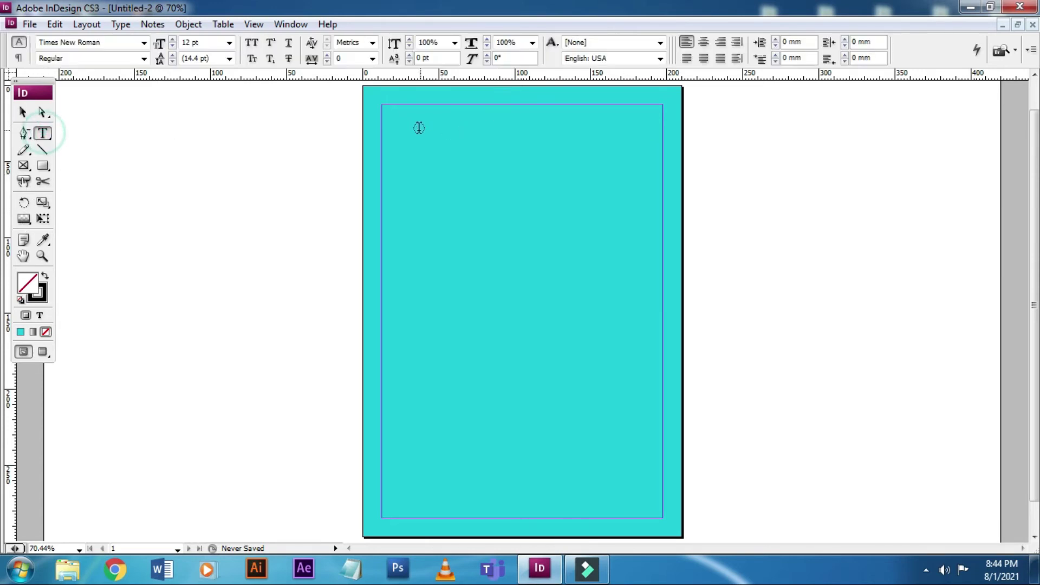
left_click_drag(382, 106, 662, 517)
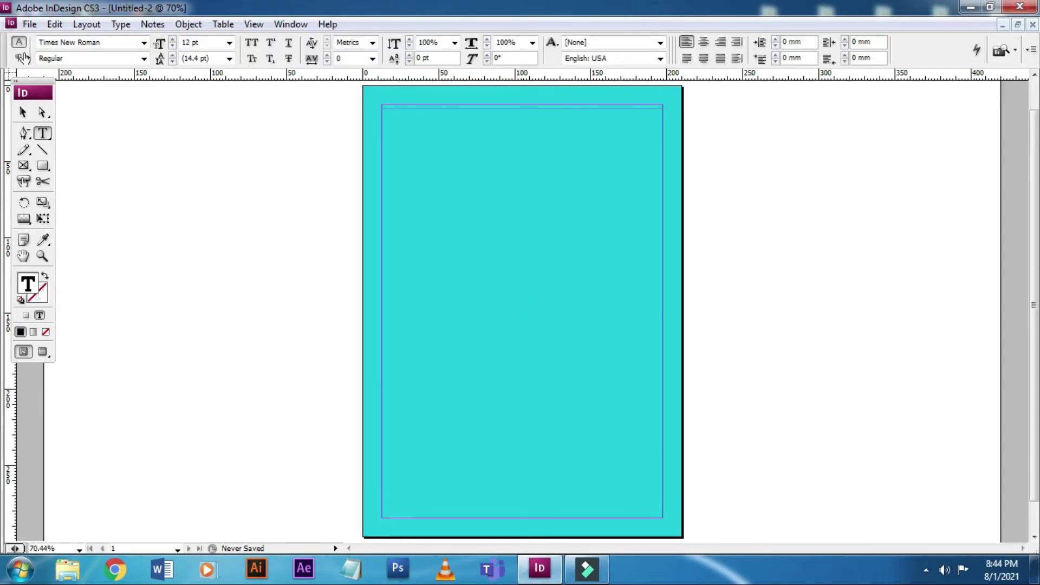
left_click(22, 113)
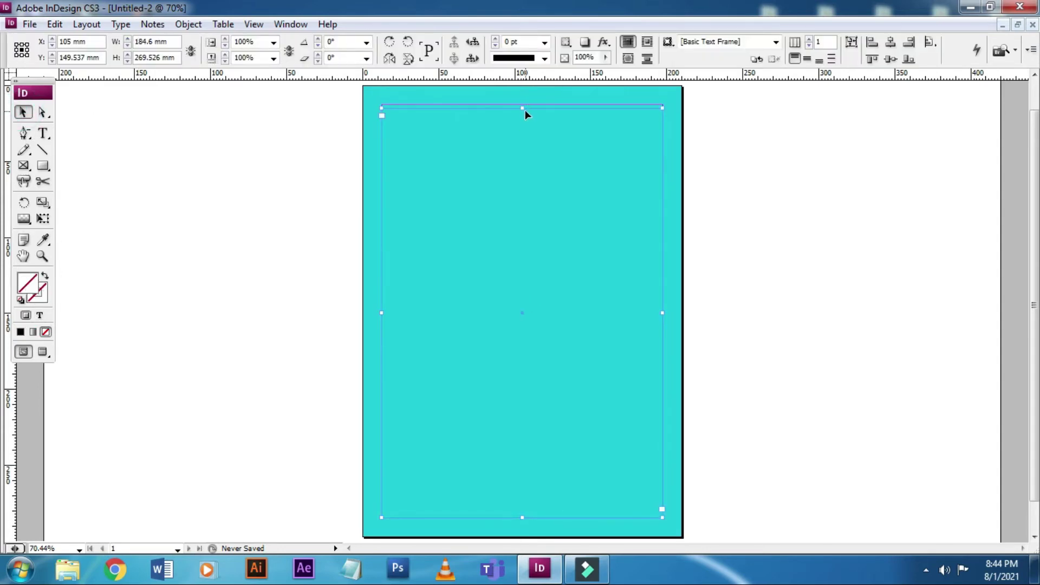
Step: Extend the text frame's upper edge to the page's top margin, making the frame 271.6 mm high, and deselect it
left_click_drag(524, 110, 525, 104)
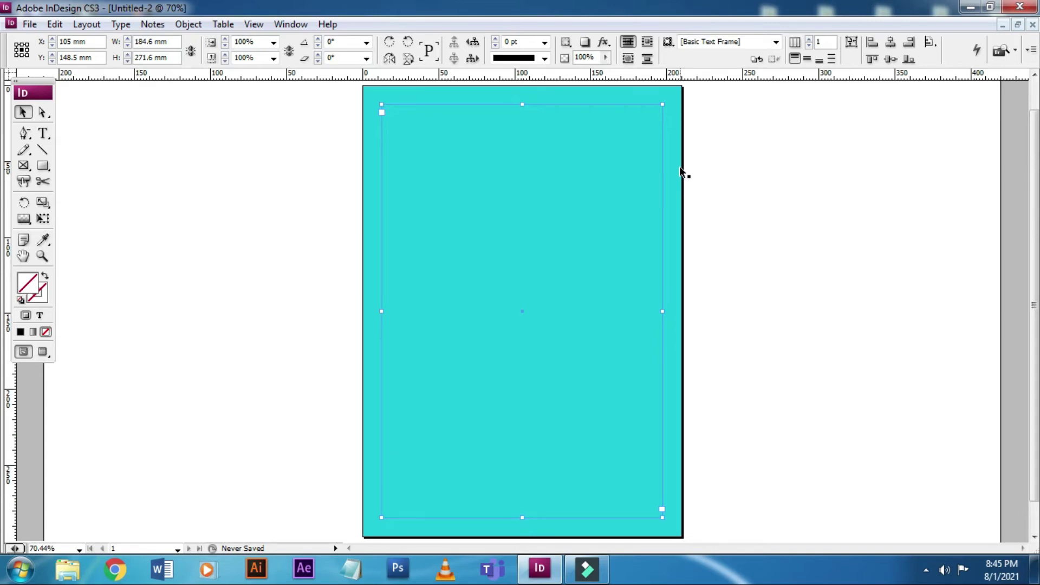
left_click(624, 156)
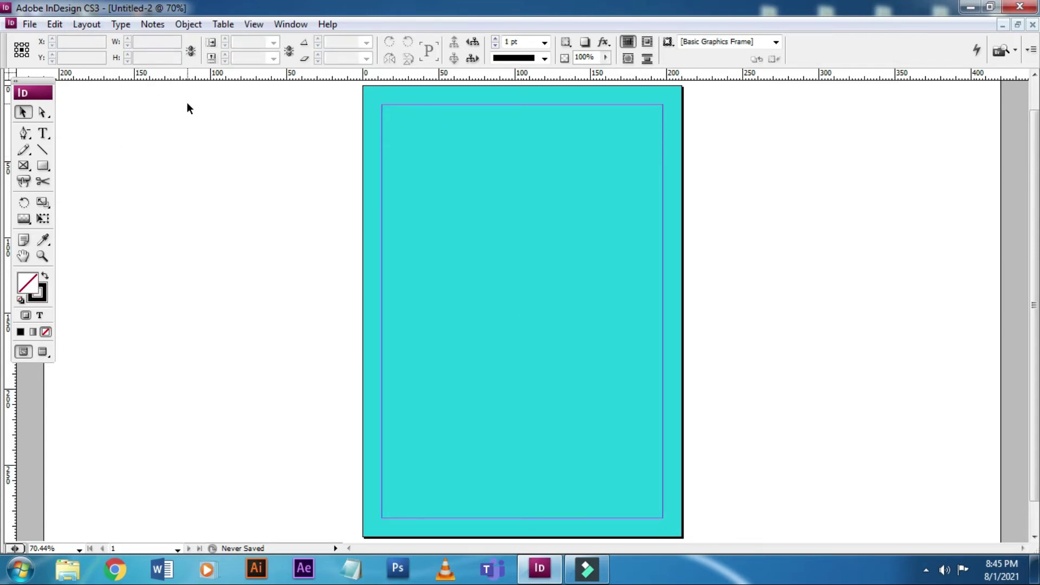
left_click(129, 154)
Step: Close the current document without saving it and dismiss the welcome screen
key("ctrl+w")
left_click(590, 335)
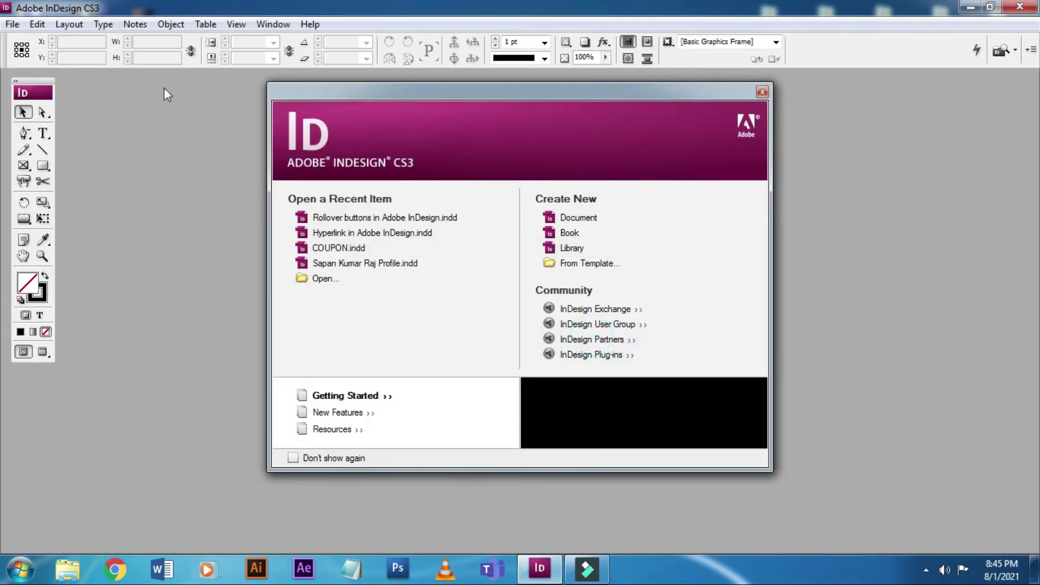
left_click(761, 90)
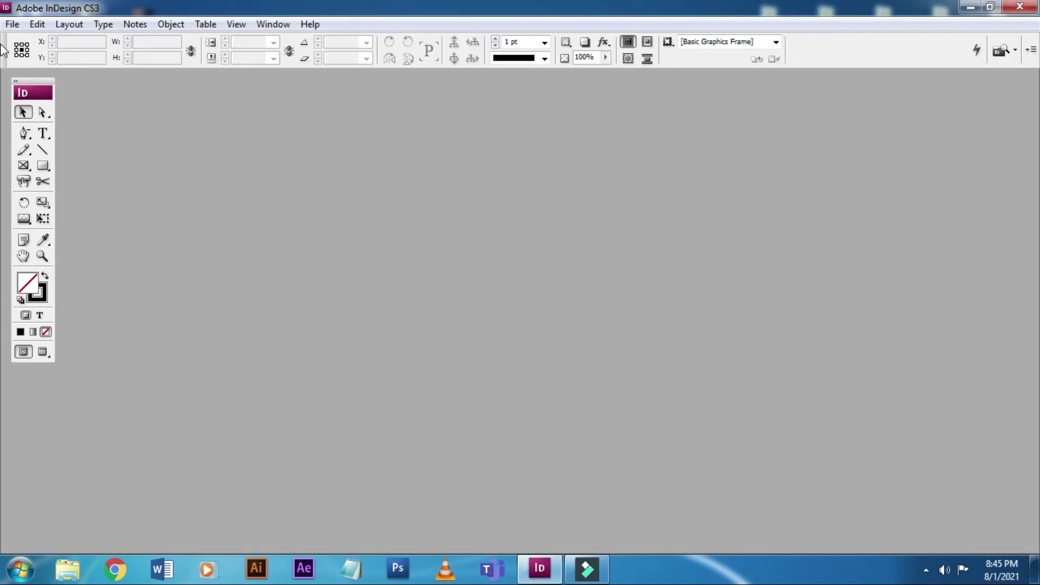
Step: Start a new document and set its page size to A4
left_click(12, 24)
mouse_move(41, 44)
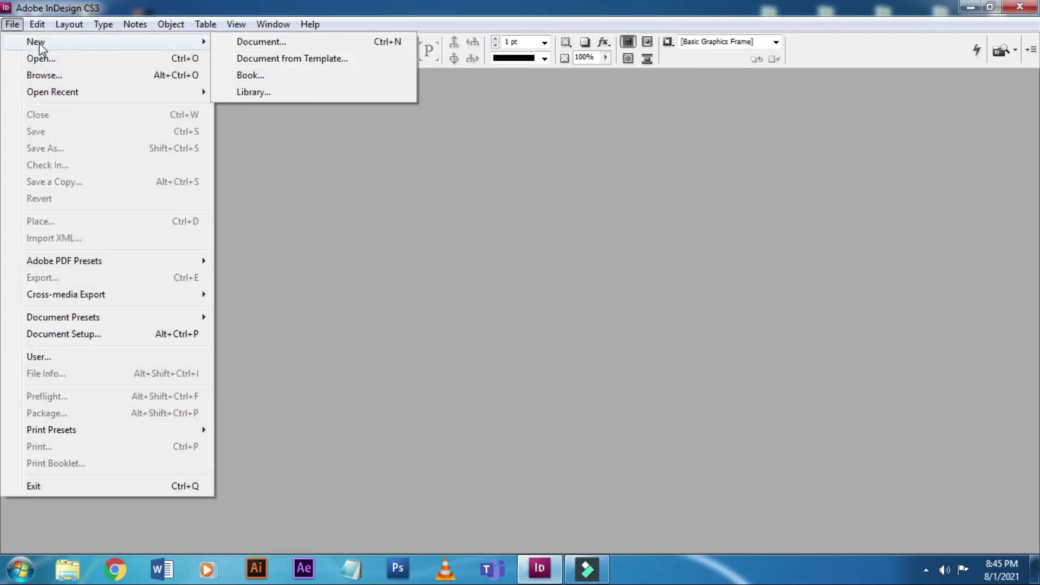
left_click(243, 43)
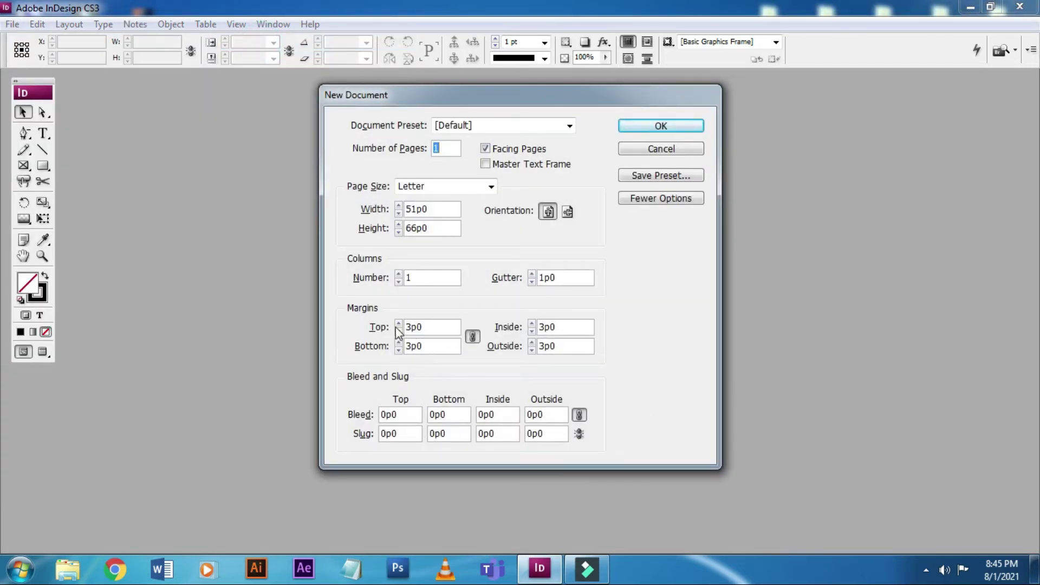
left_click(473, 339)
left_click(441, 330)
left_click(476, 186)
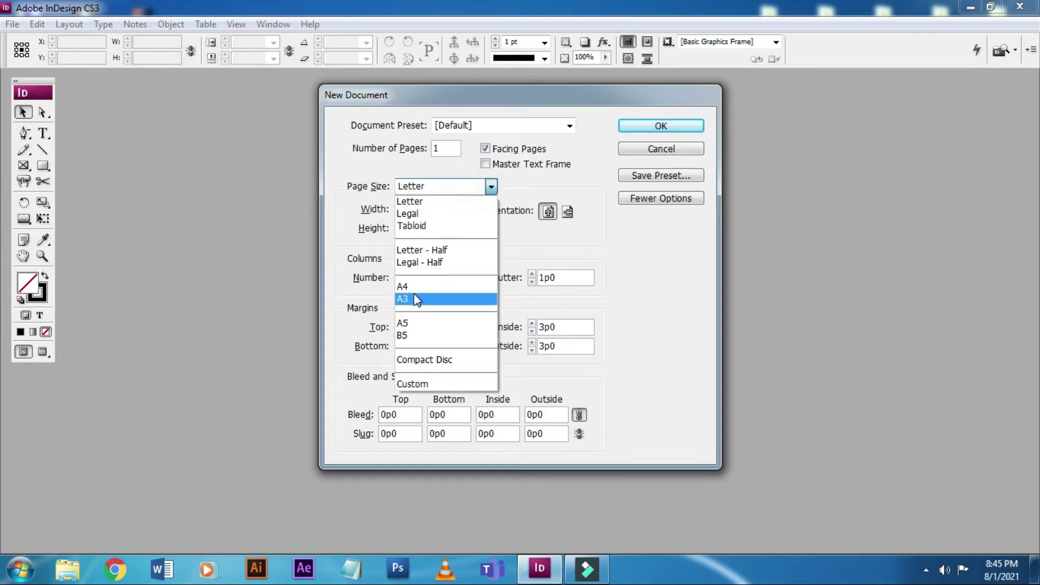
left_click(404, 286)
Step: Set all four linked page margins to 10 mm and create the document
double_click(433, 327)
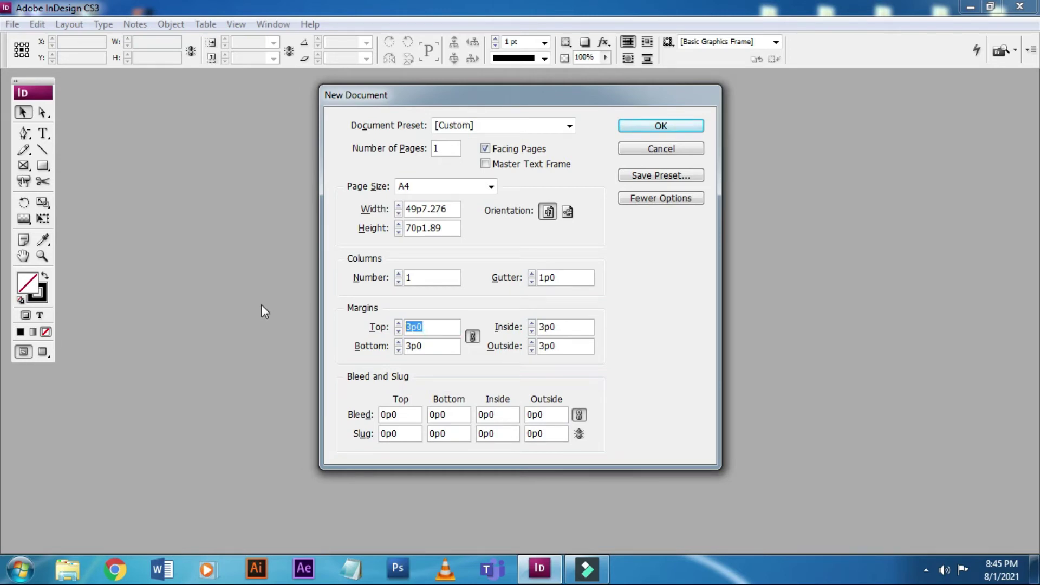
type("10mm")
key("Tab")
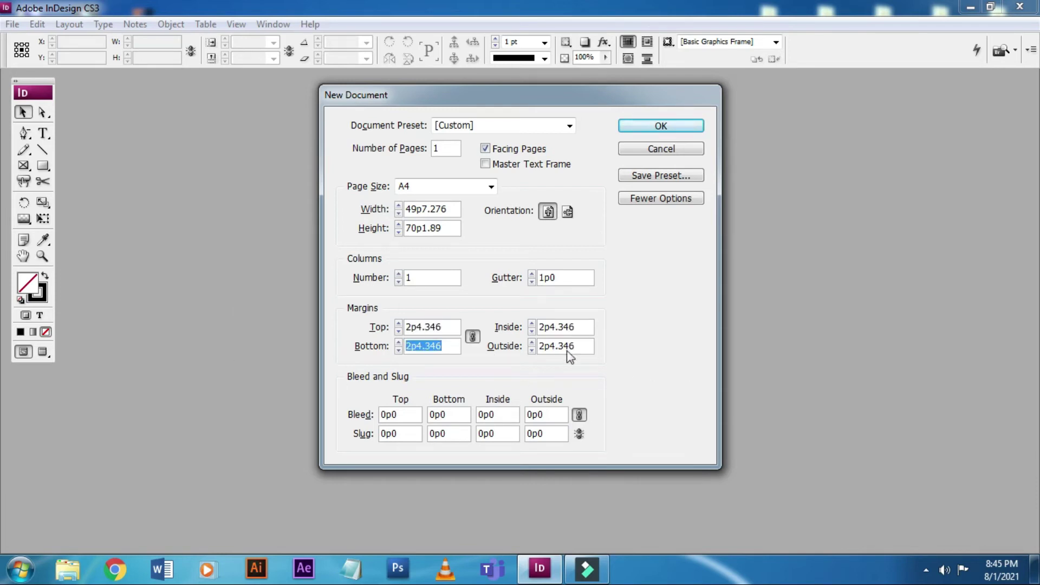
left_click(472, 338)
left_click(472, 337)
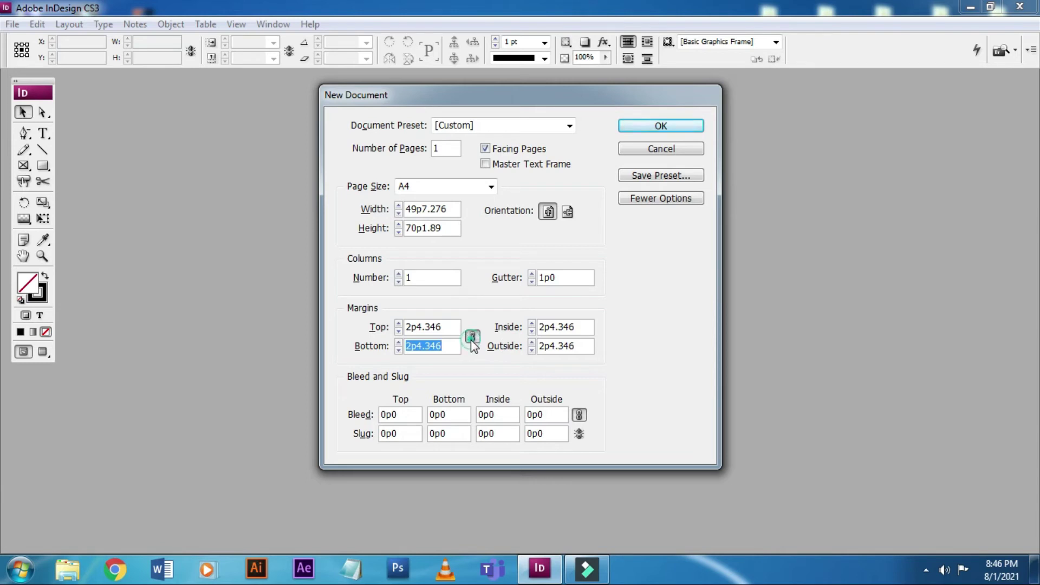
left_click(447, 327)
type("10")
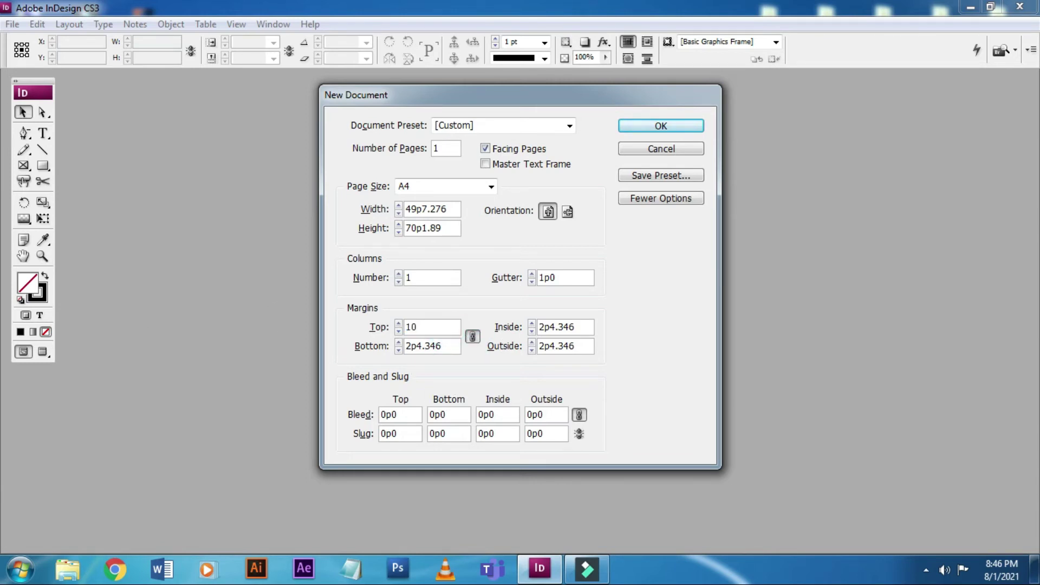
type("mm")
key("Tab")
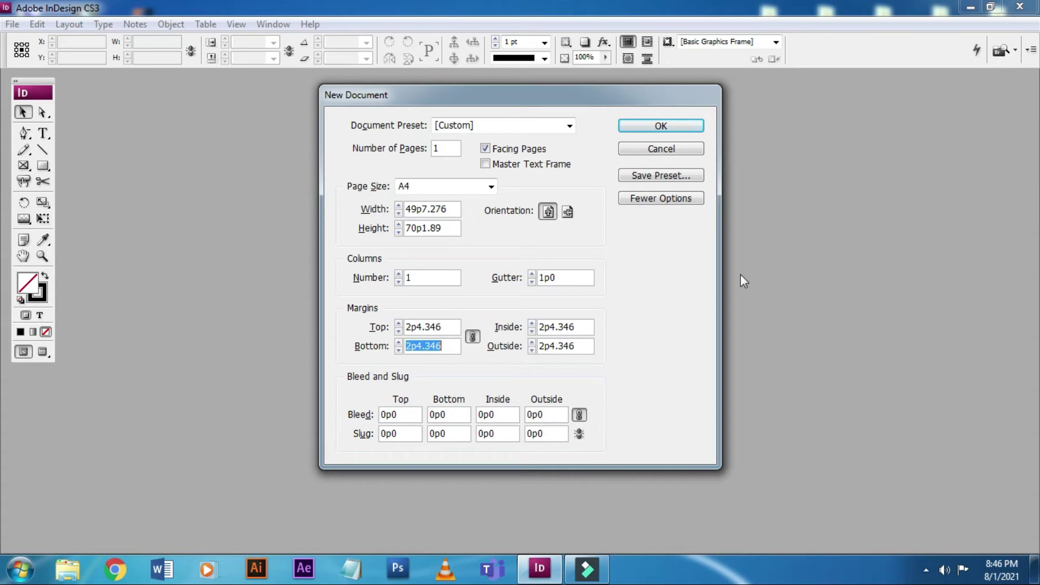
left_click(677, 131)
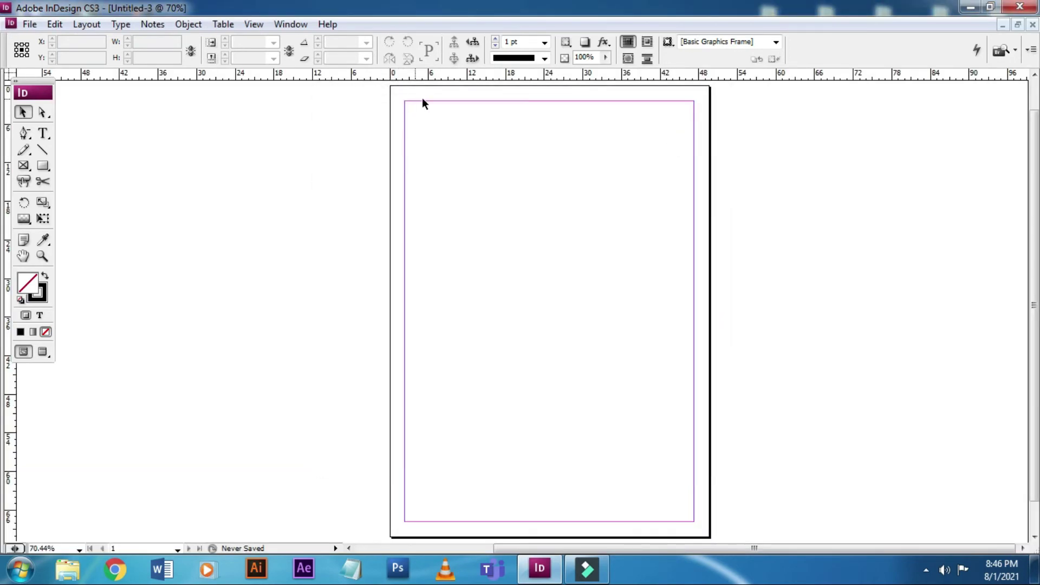
Step: Review the bleed and slug settings in the document setup of the new A4 page and leave it without changes
key("ctrl+equal")
key("ctrl+equal")
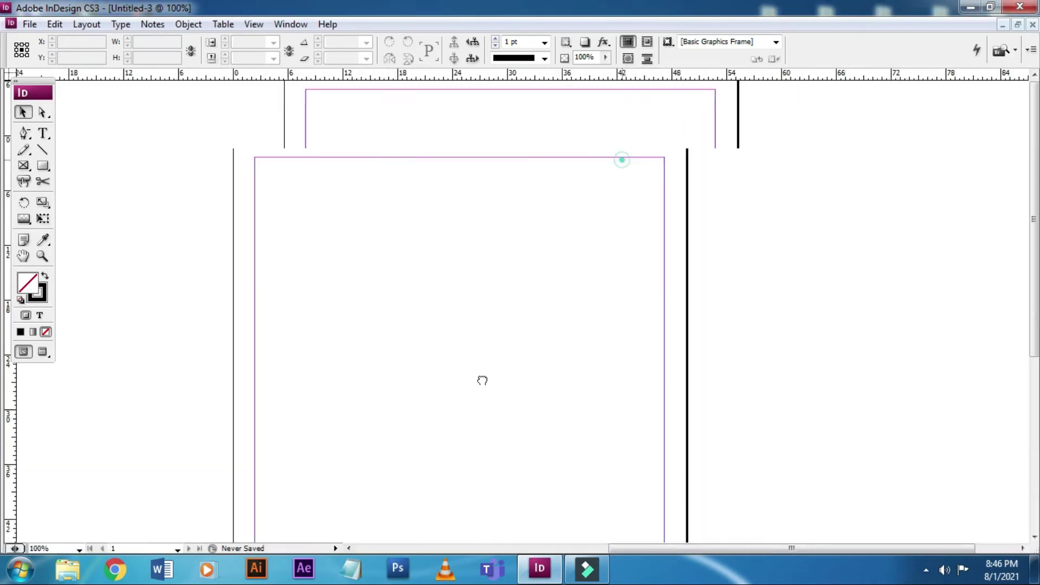
left_click_drag(481, 380, 286, 324)
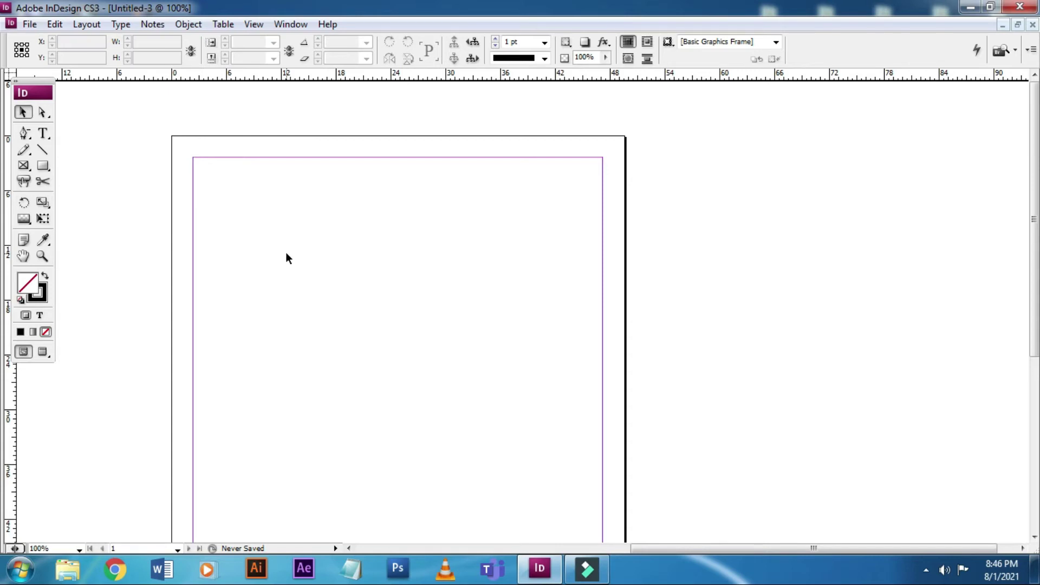
key("space")
left_click_drag(317, 248, 401, 252)
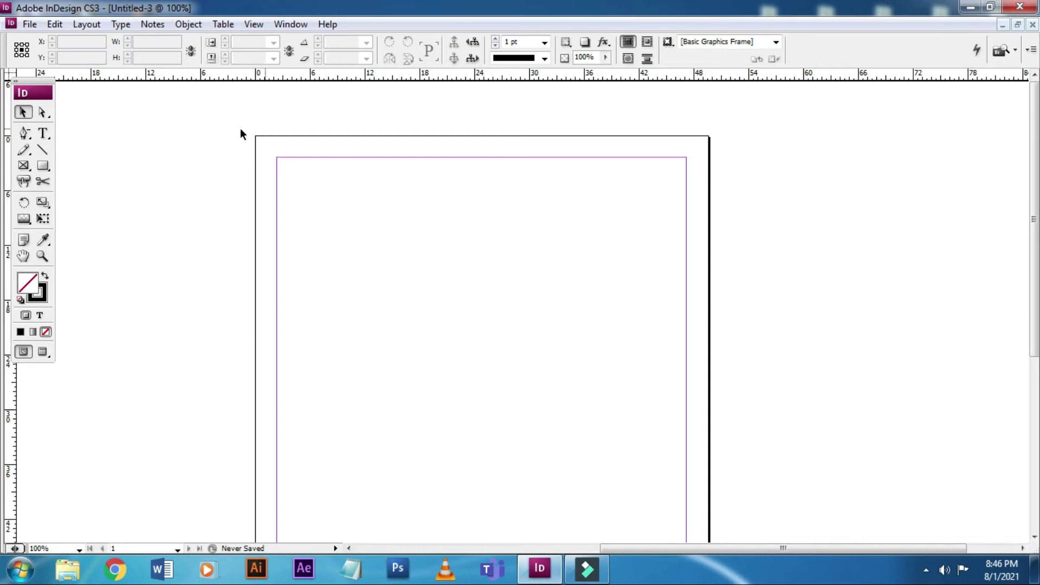
left_click(31, 24)
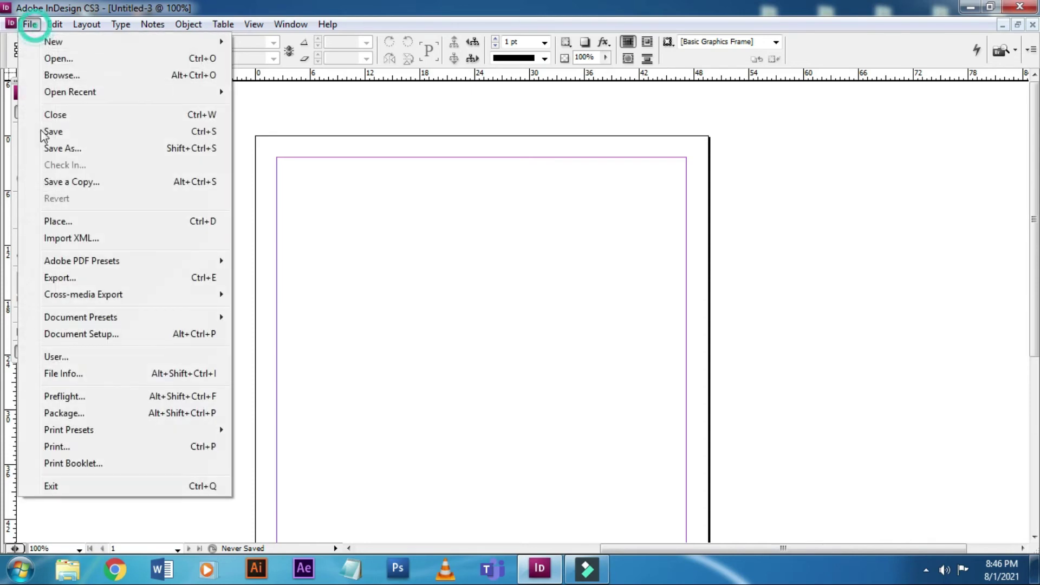
left_click(64, 334)
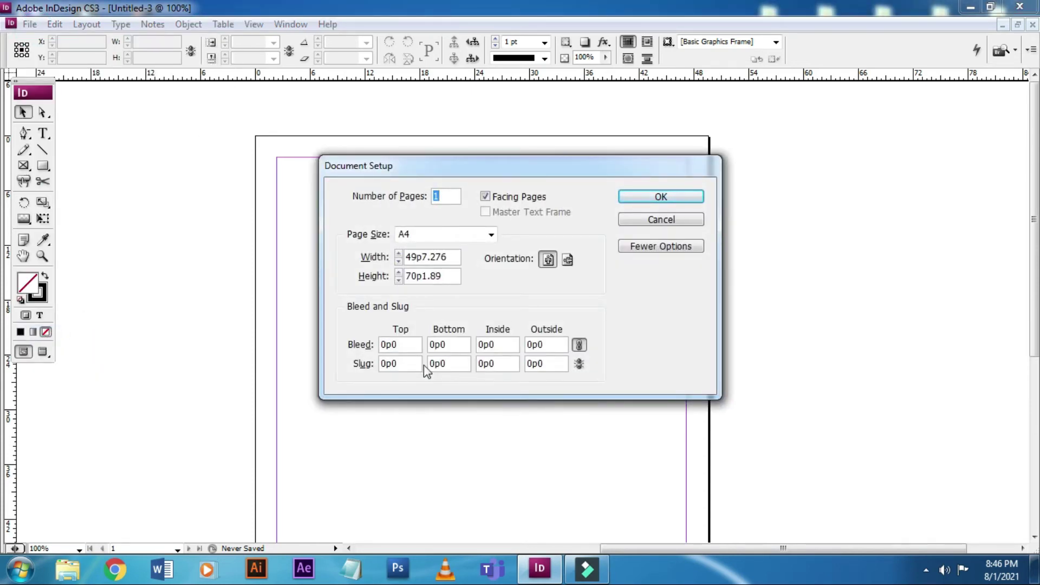
left_click_drag(522, 168, 807, 179)
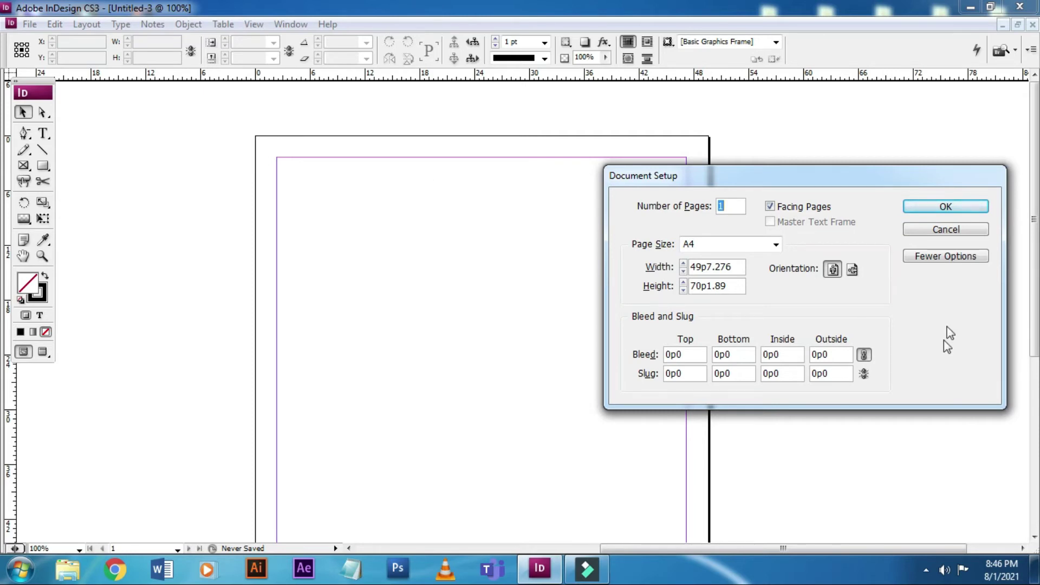
left_click(945, 229)
left_click(392, 283)
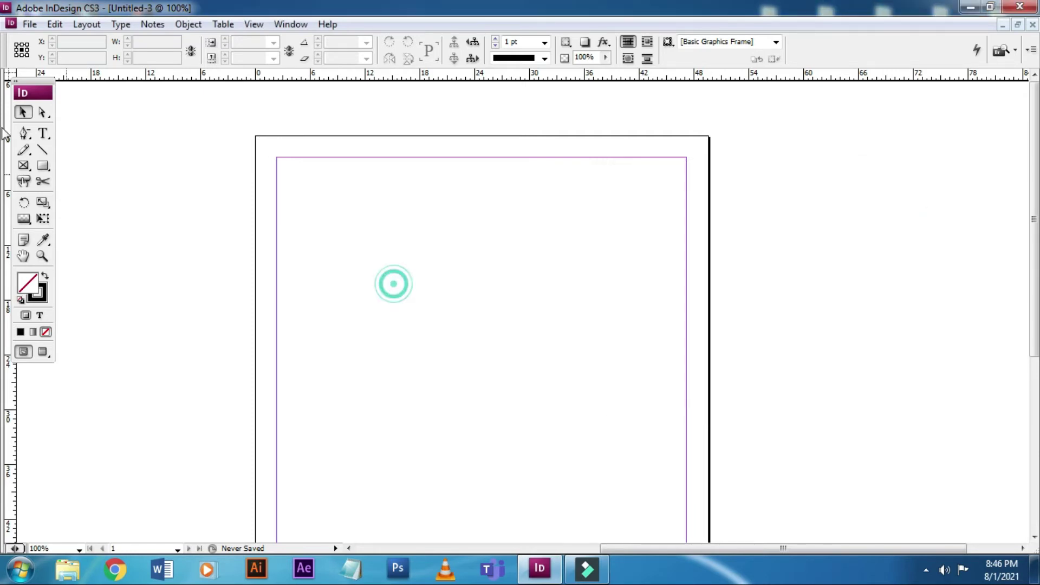
Step: Draw a rectangle from the page's top-left corner across its full width, about 36p6 high, and keep it selected
left_click(43, 165)
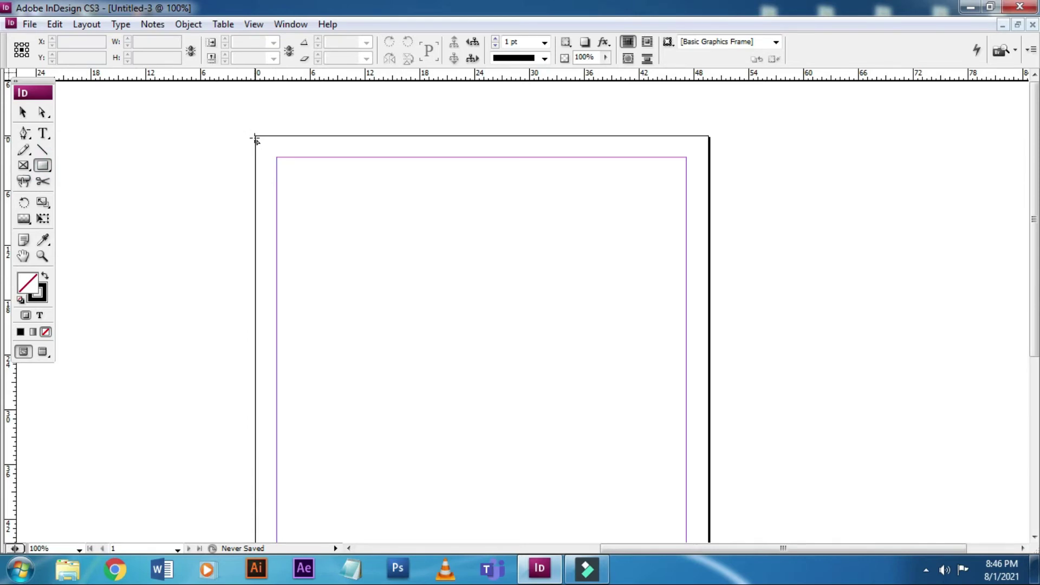
left_click_drag(256, 137, 708, 469)
left_click(23, 113)
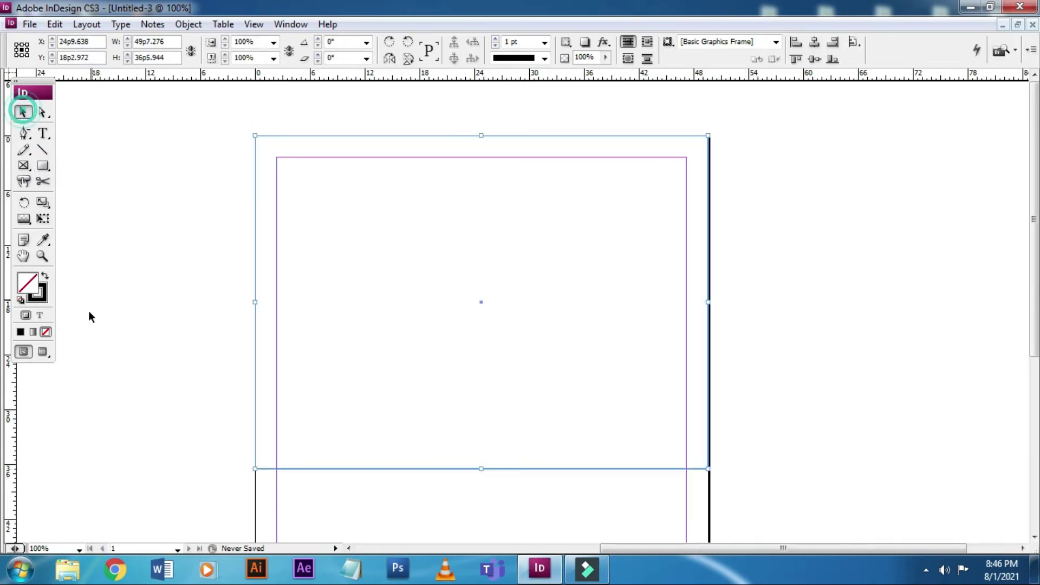
Step: Give the rectangle a turquoise fill of R 35, G 212, B 210 with no stroke and deselect it
left_click(45, 276)
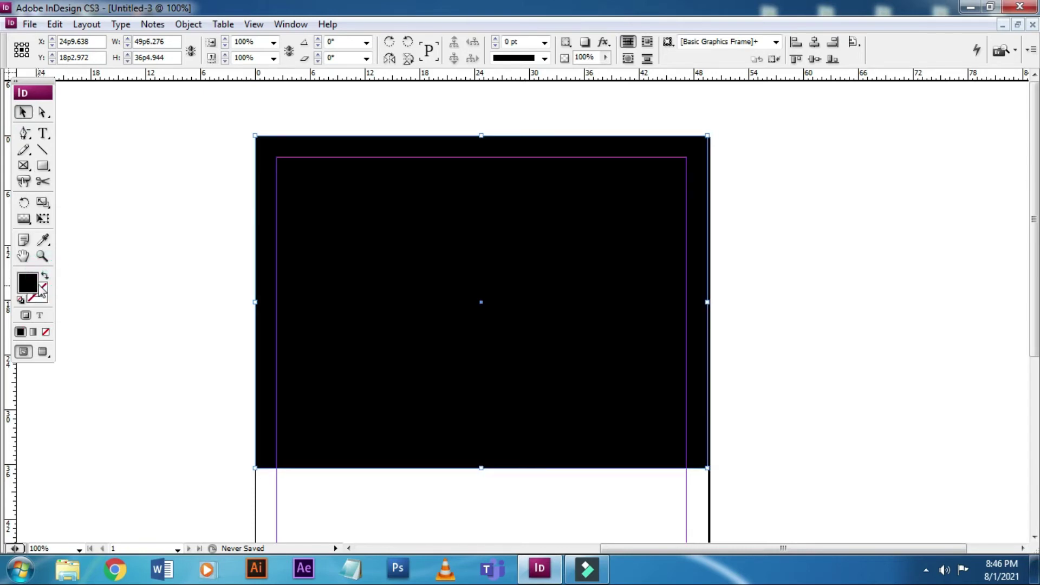
double_click(27, 283)
left_click(480, 225)
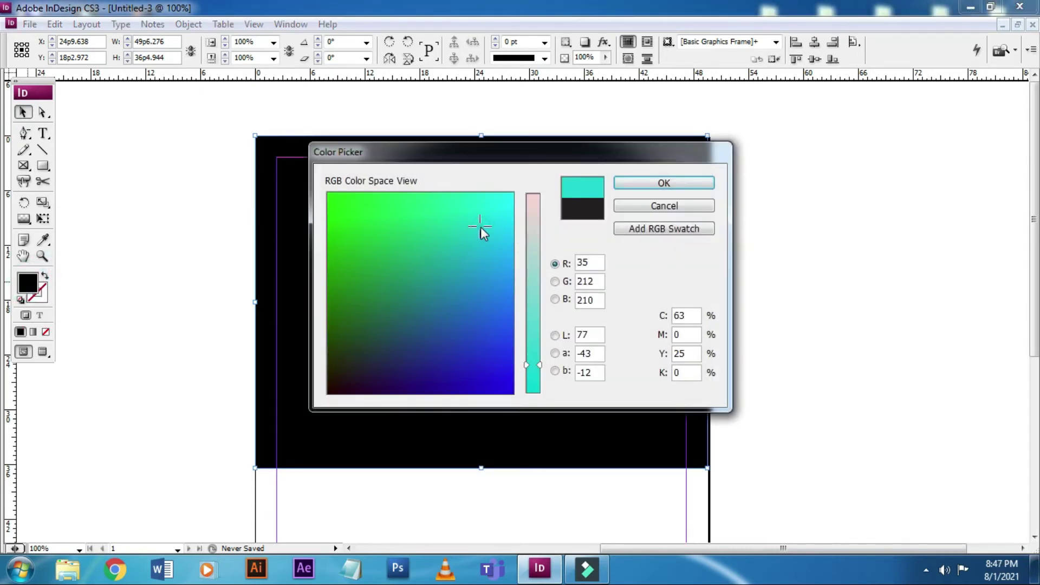
left_click(683, 180)
left_click(796, 203)
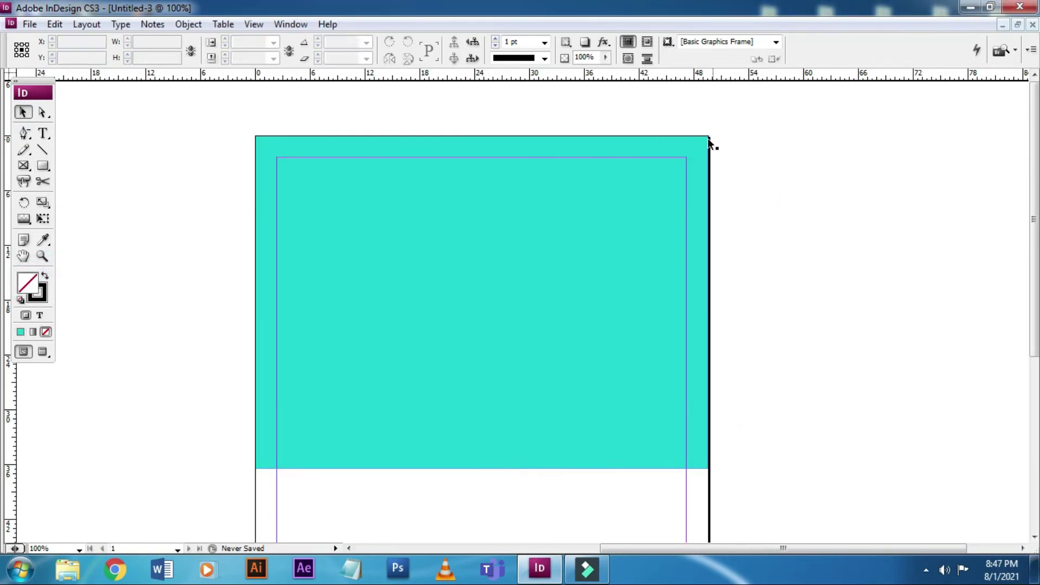
Step: Examine how the turquoise rectangle's edges align with the page edges at several magnifications
left_click(707, 139)
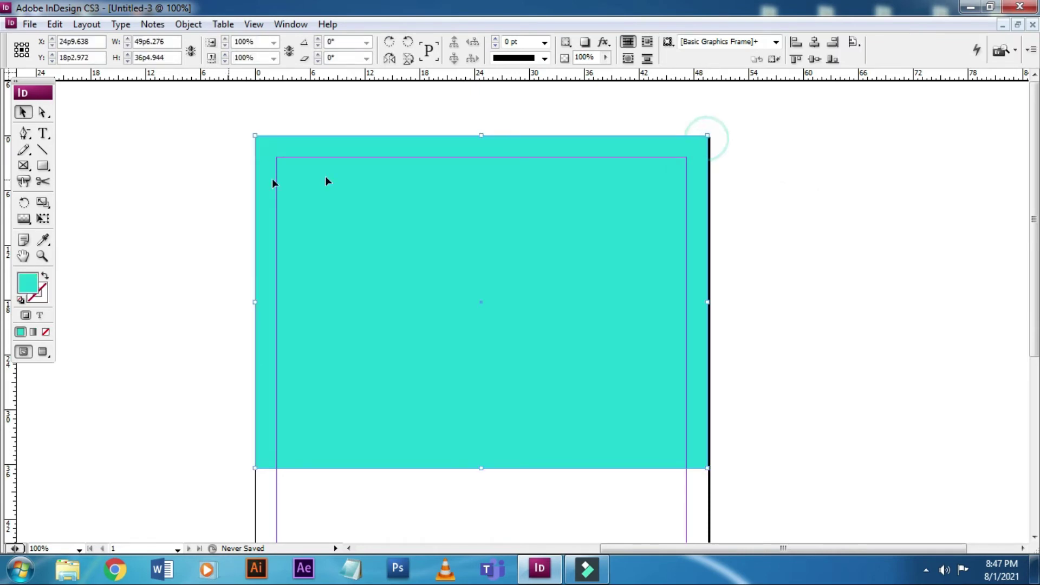
left_click(832, 265)
key("z")
left_click_drag(216, 102, 812, 290)
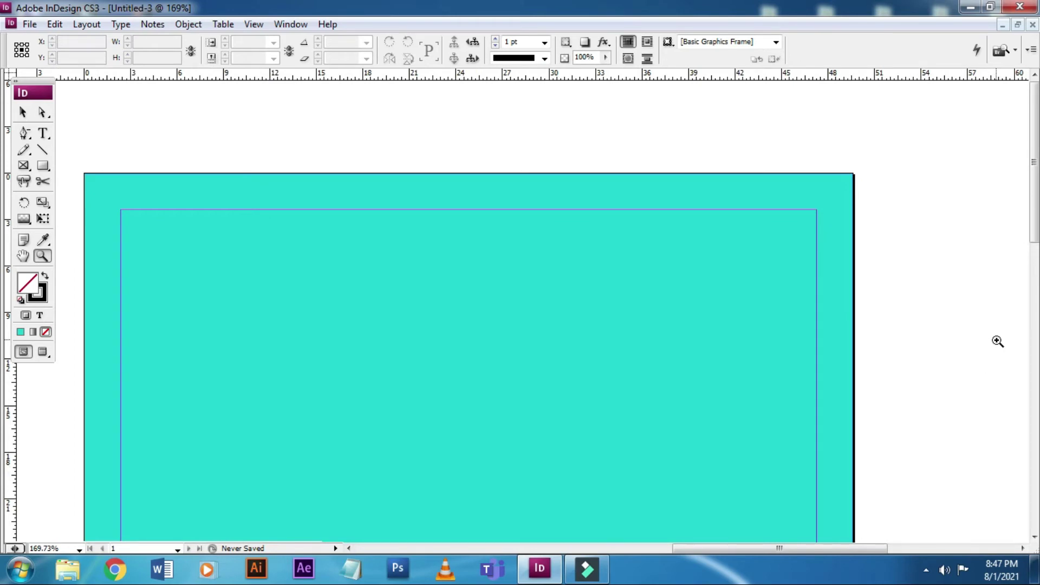
key("ctrl+0")
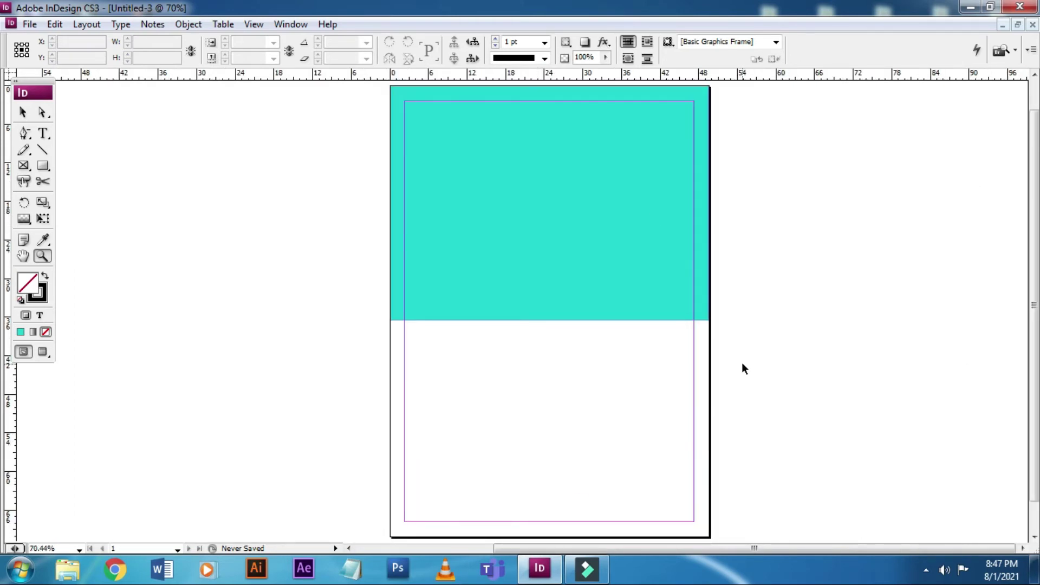
key("ctrl+1")
key("ctrl+=")
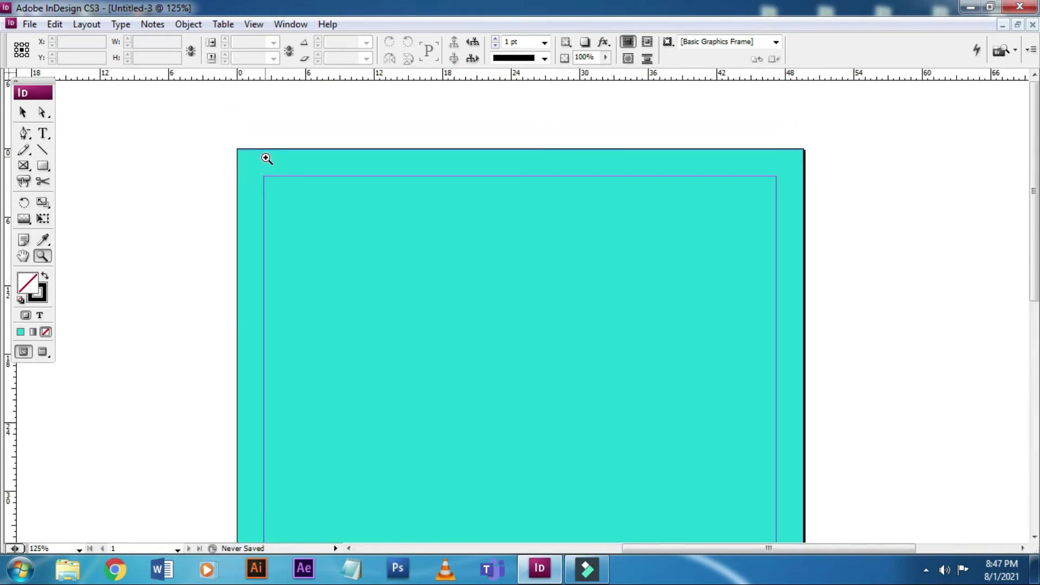
left_click(22, 112)
left_click(237, 175)
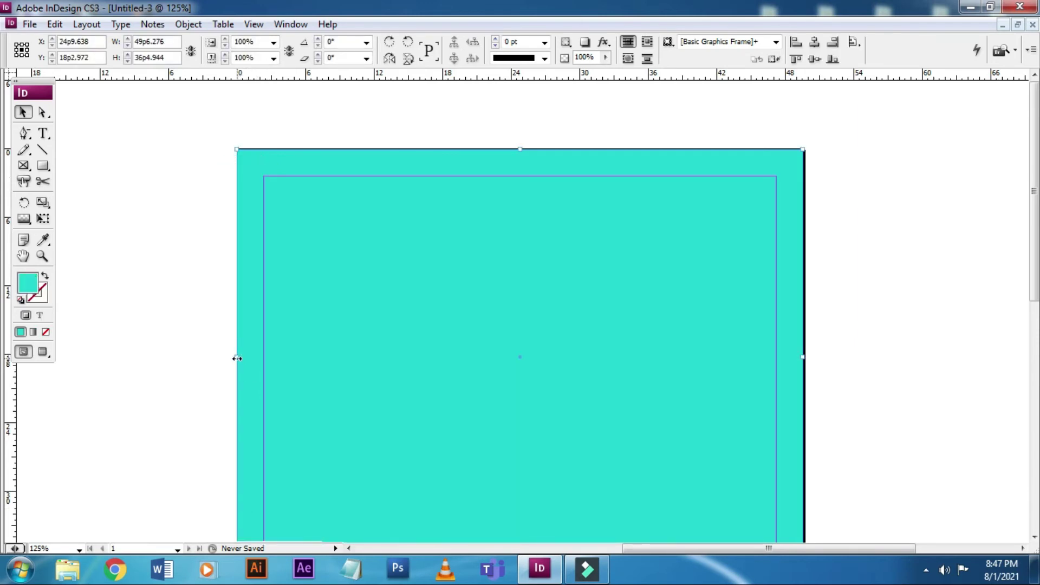
left_click(244, 112)
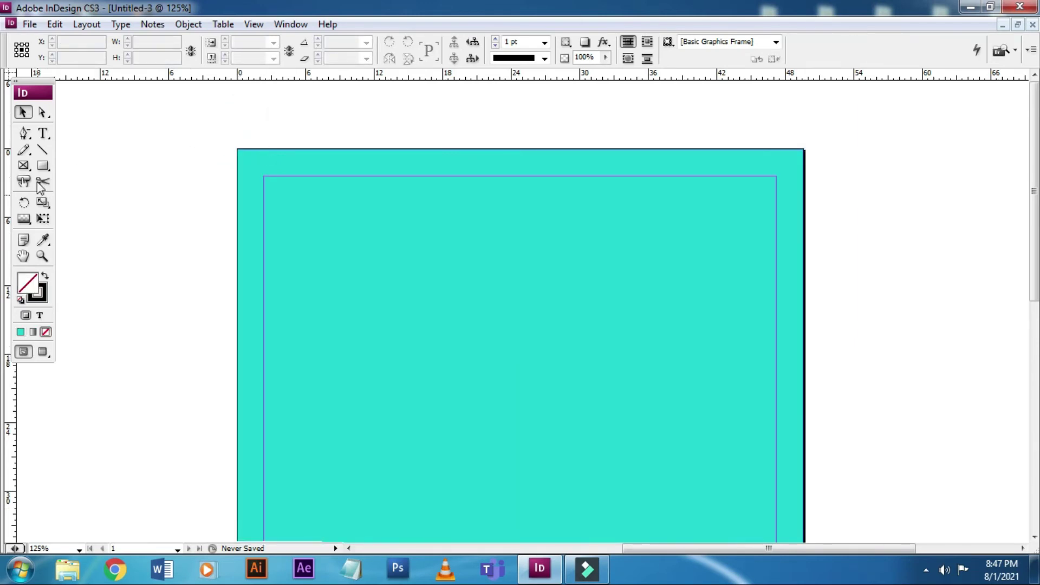
Step: Draw a vertical line about 30p9 long along the page's left edge, starting above the page, and keep it selected
left_click(42, 150)
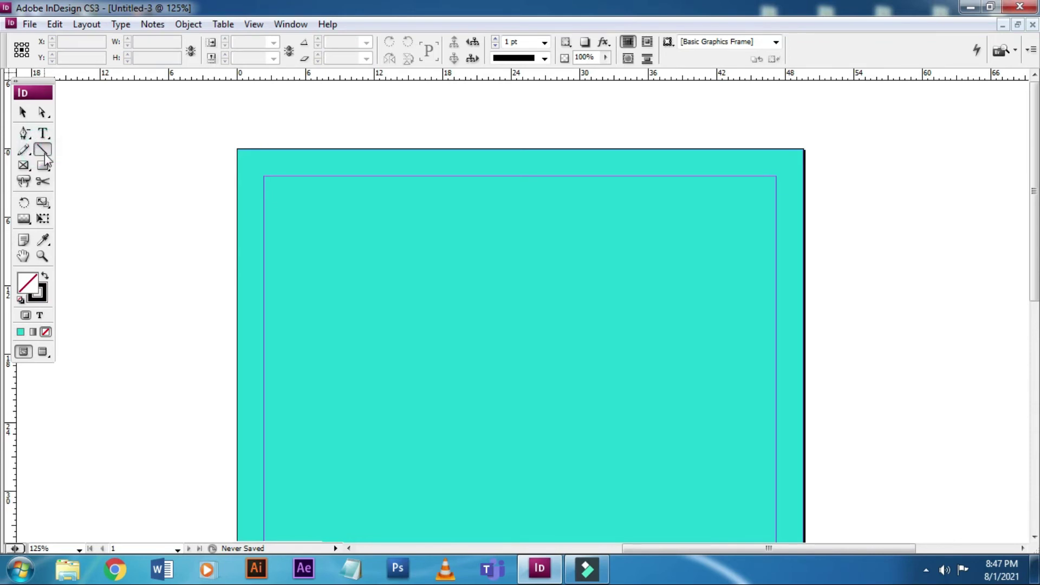
mouse_move(235, 115)
left_mouse_down()
mouse_move(255, 295)
mouse_move(255, 466)
left_mouse_up()
left_click(23, 112)
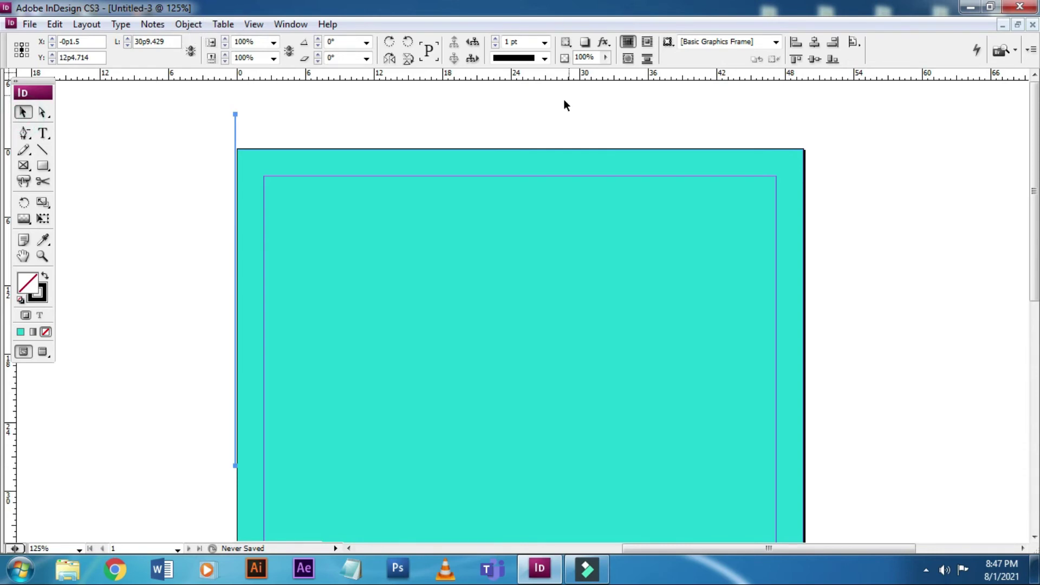
Step: Switch the horizontal and vertical rulers to millimeters
right_click(540, 83)
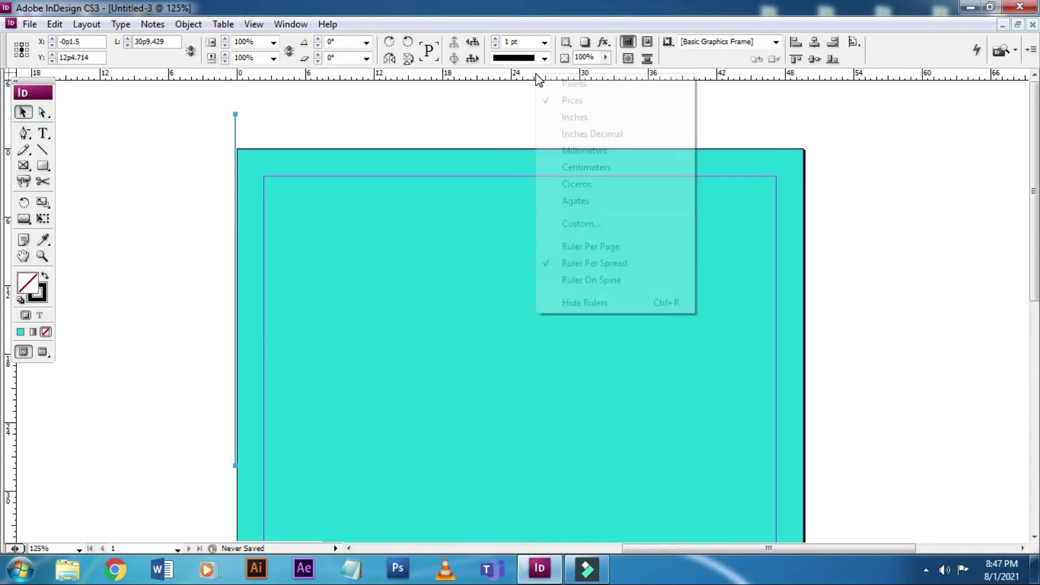
left_click(578, 150)
right_click(5, 398)
left_click(44, 285)
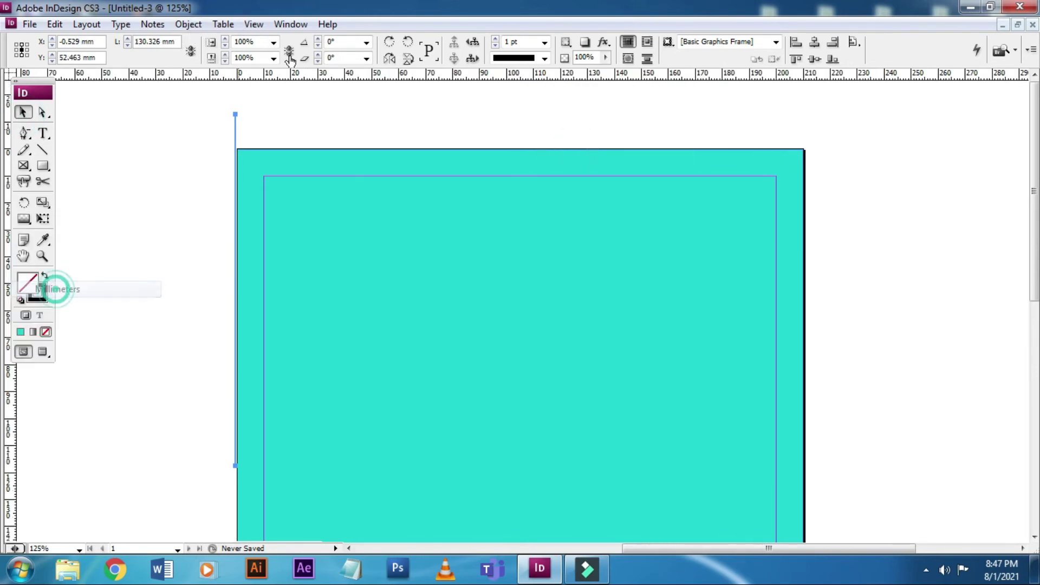
Step: Set the vertical line's length to 3 mm, stretch it downward to about 73 mm, and clear the selection
triple_click(143, 42)
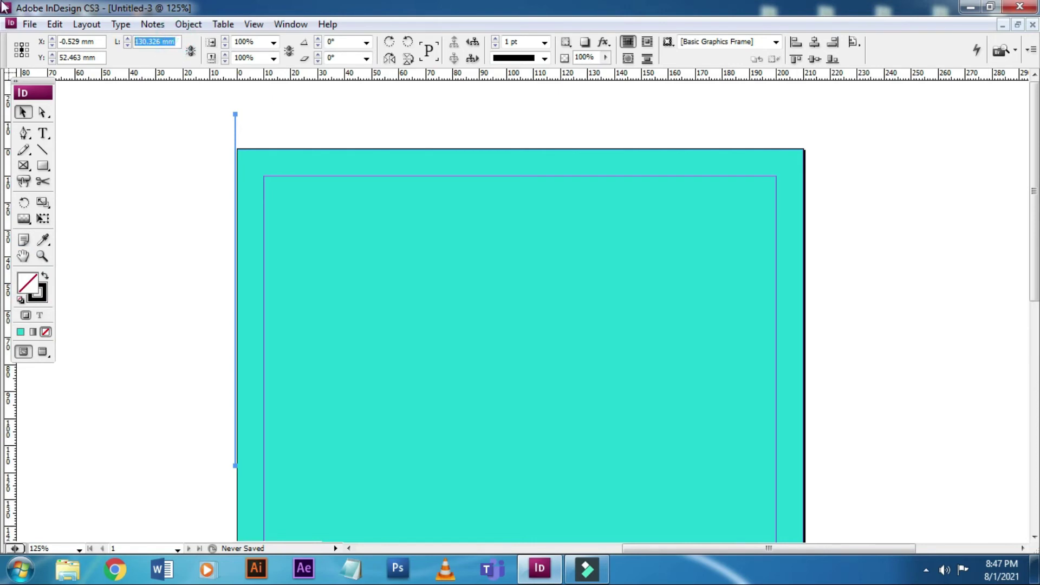
type("3 mm")
key("Return")
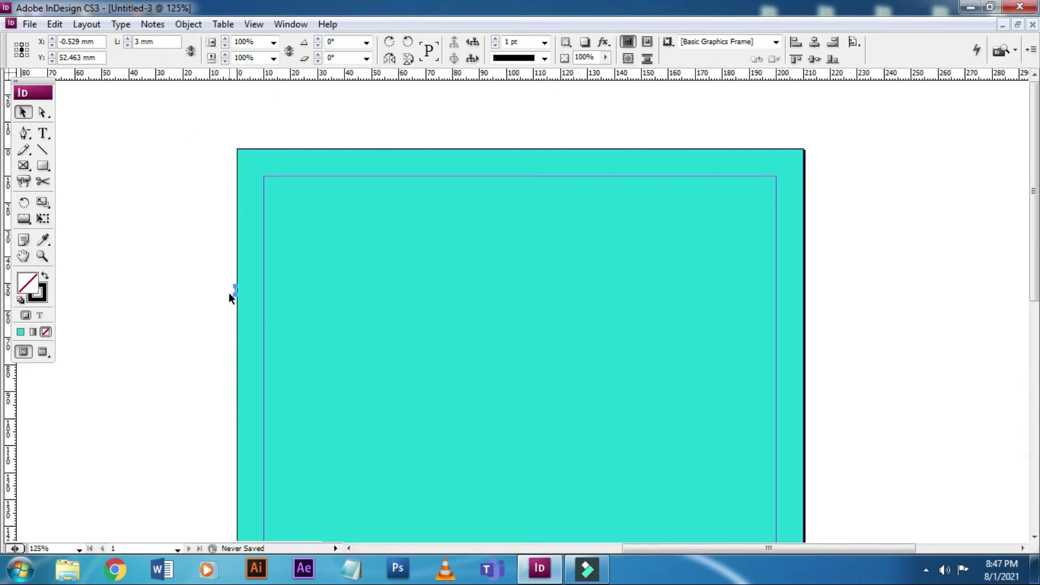
left_click_drag(236, 293, 235, 482)
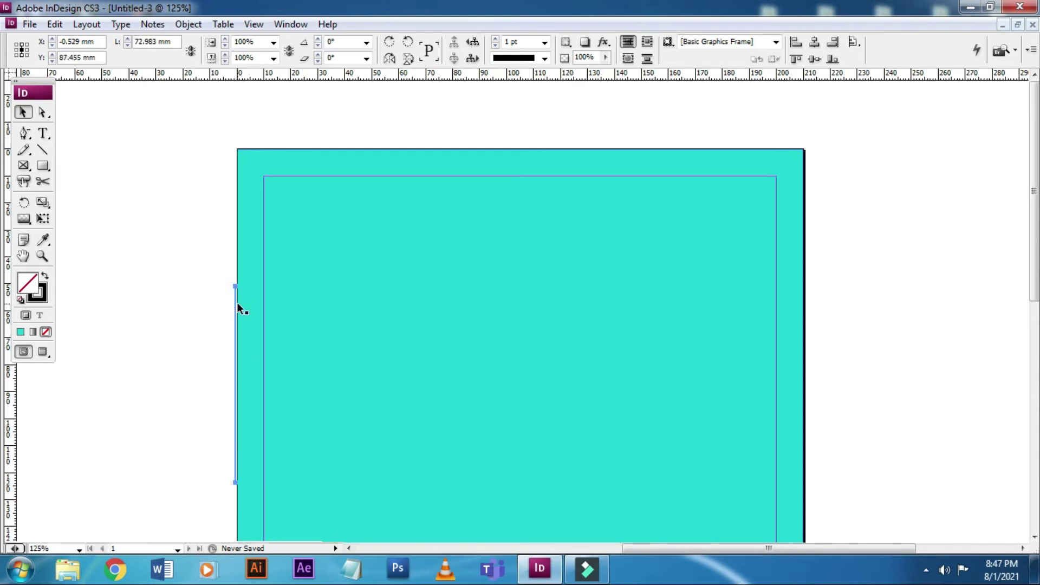
left_click(266, 355)
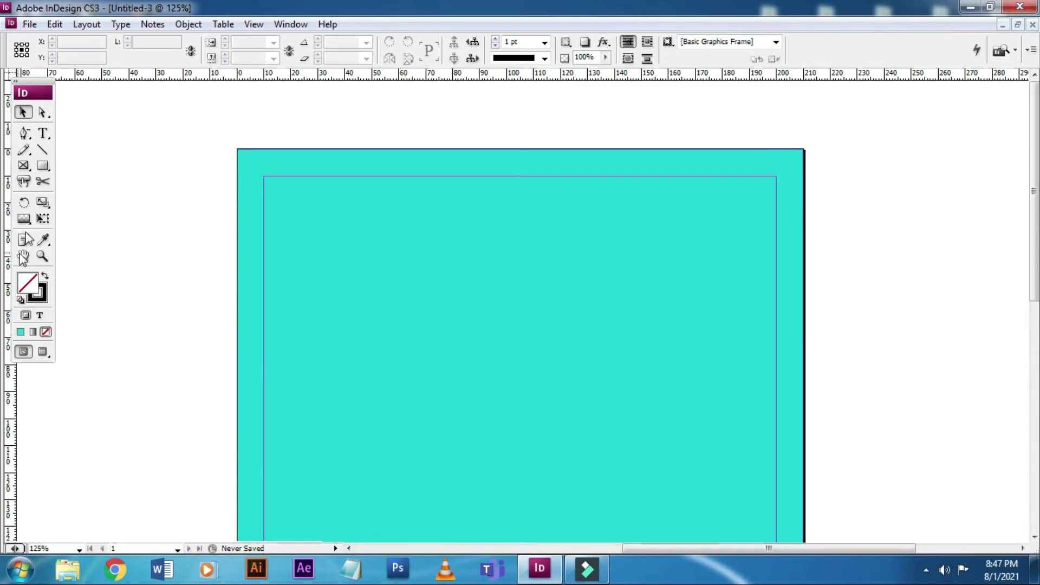
Step: Draw a horizontal line about 82 mm long above the page and set its length to 3 mm
left_click(42, 150)
left_click_drag(183, 107, 403, 107)
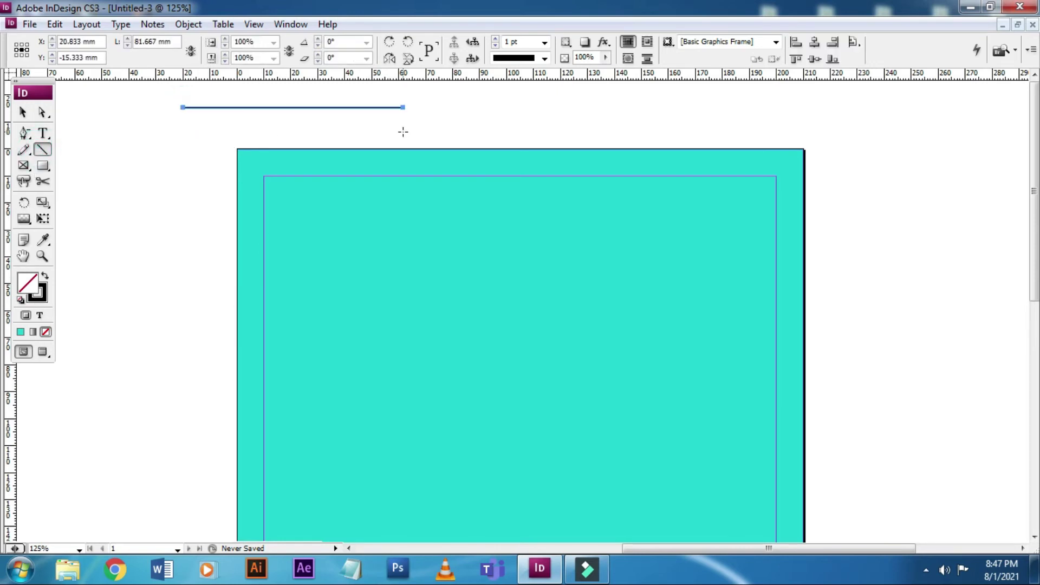
left_click(23, 112)
double_click(154, 42)
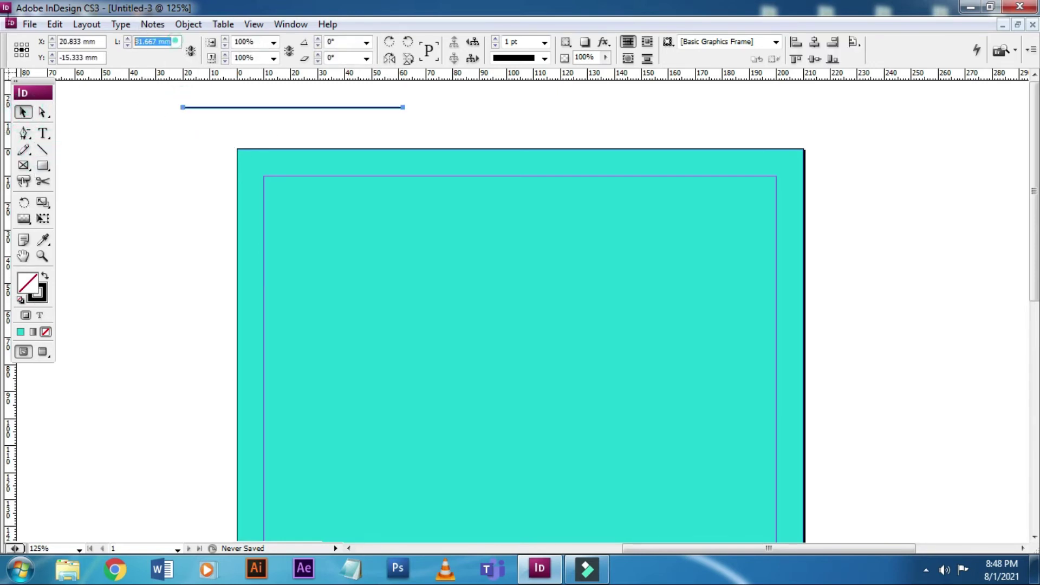
type("3 mm")
key("Return")
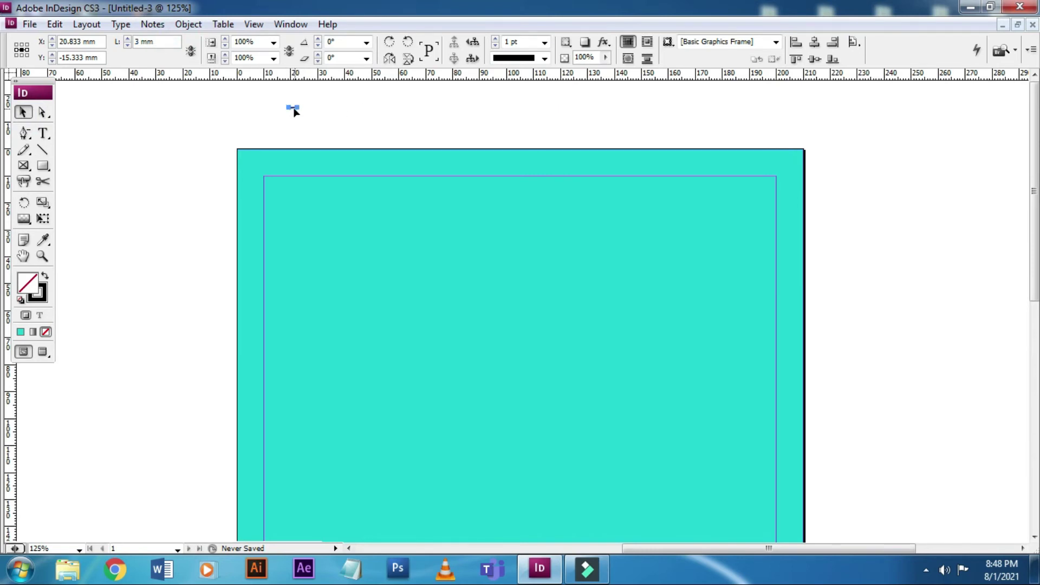
Step: Move the 3 mm line flush outside the page's left edge near the upper corner and delete it
left_click_drag(293, 108, 233, 156)
key("ctrl+equal")
key("ctrl+equal")
key("ctrl+equal")
key("ctrl+equal")
key("ctrl+equal")
key("ctrl+equal")
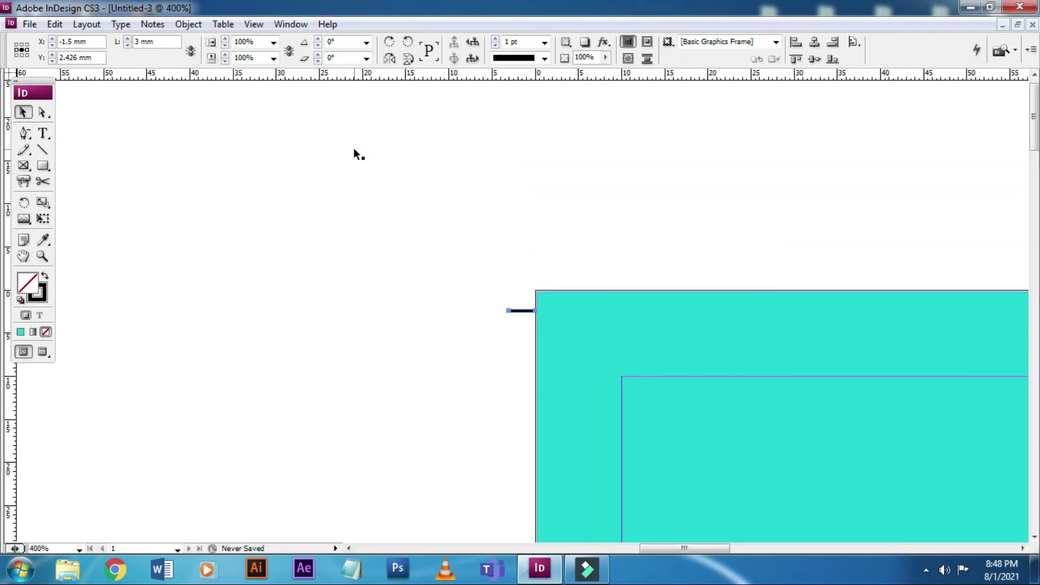
left_click_drag(592, 191, 478, 155)
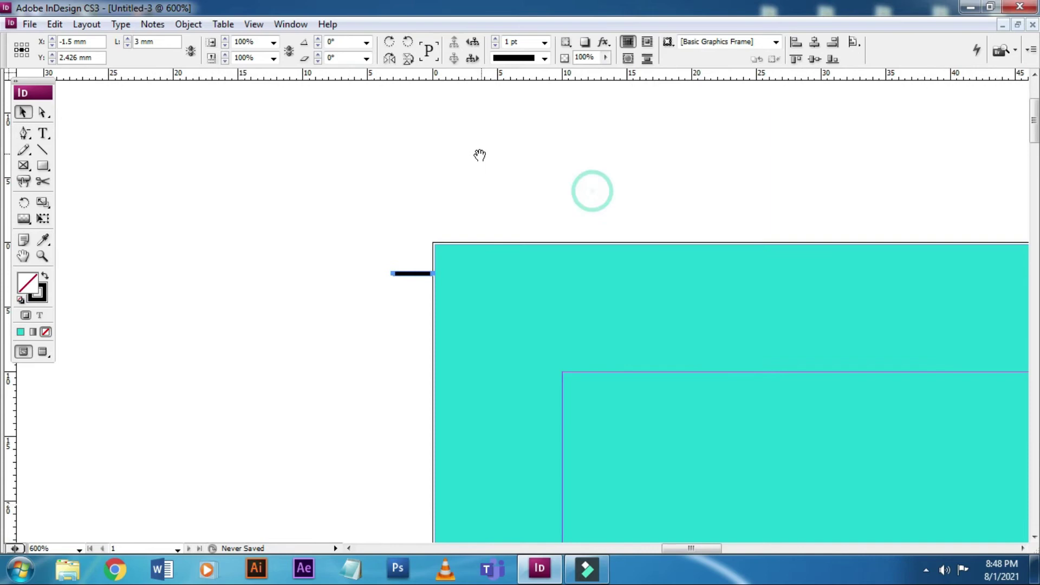
left_click(411, 275)
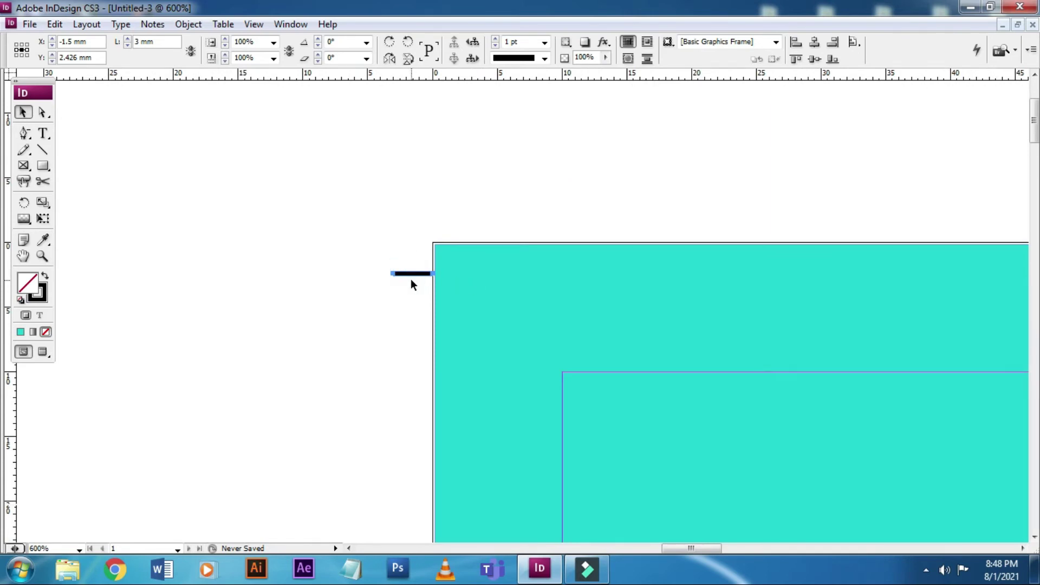
key("Delete")
Step: Draw a narrow upright rectangle about 9 mm high beside the page with black fill and no stroke, and set its width to 3 mm
left_click(43, 165)
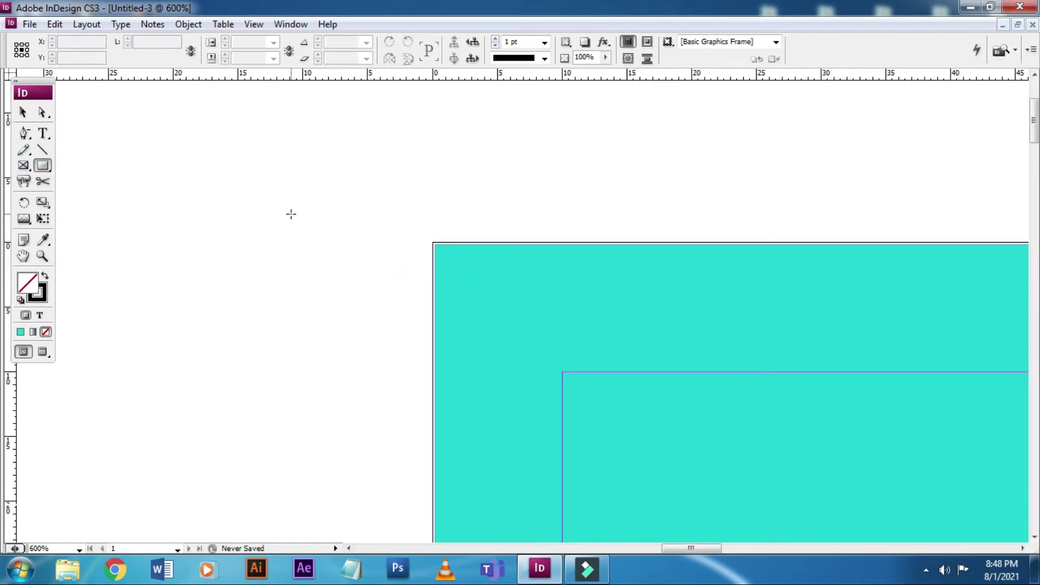
left_click_drag(290, 214, 329, 326)
left_click(23, 113)
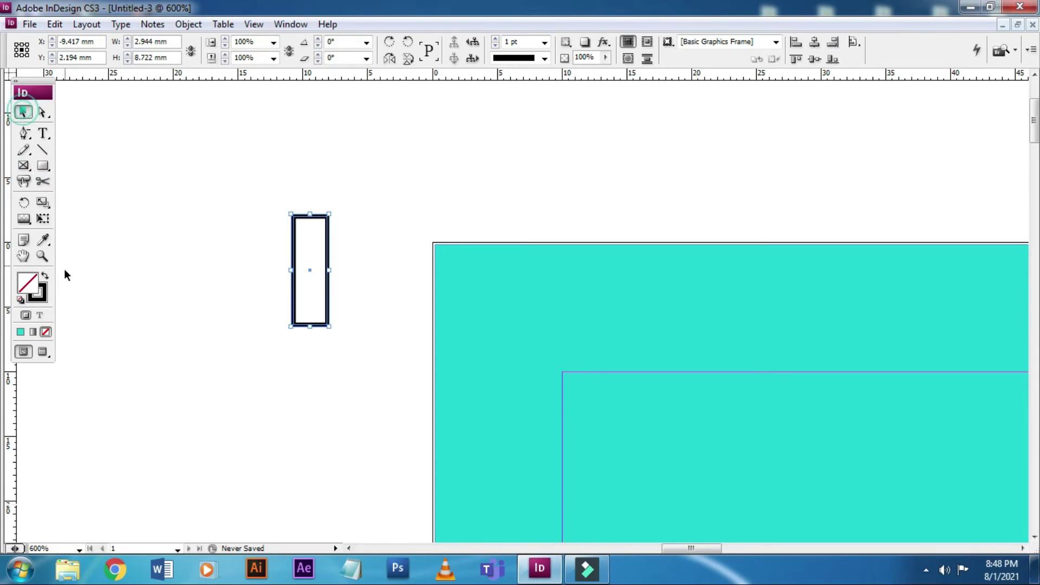
left_click(45, 276)
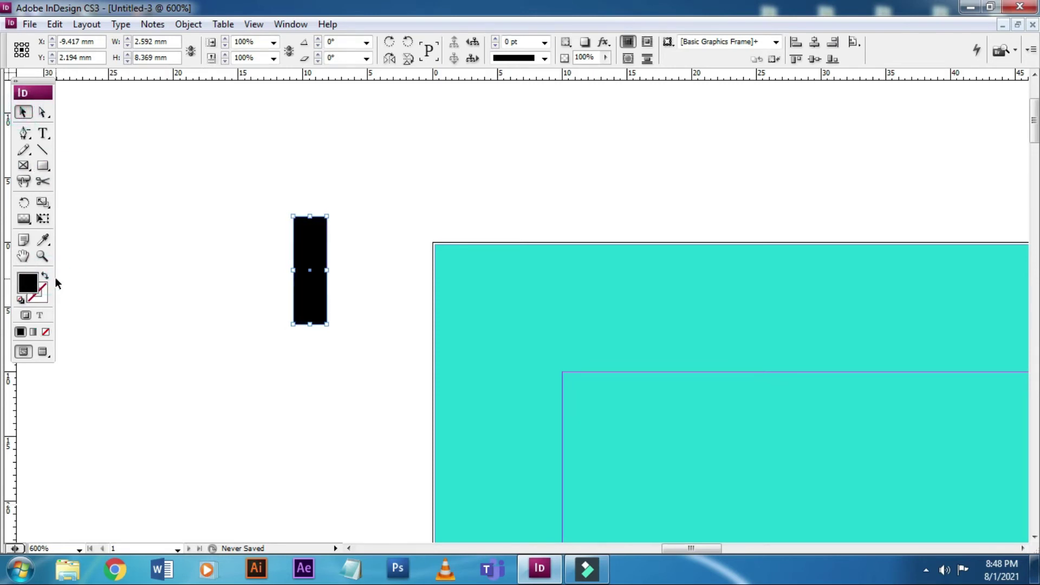
left_click(172, 42)
type("3 mm")
key("Return")
Step: Move the black rectangle flush inside the page's left edge and place a vertical guide along its inner side at 3 mm
left_click_drag(324, 297, 412, 355)
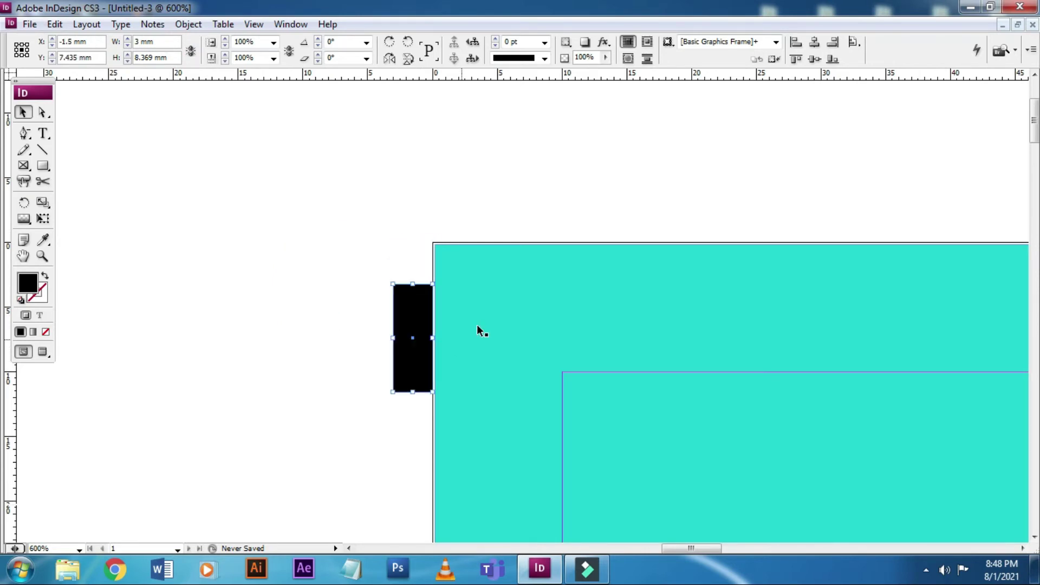
left_click(495, 294)
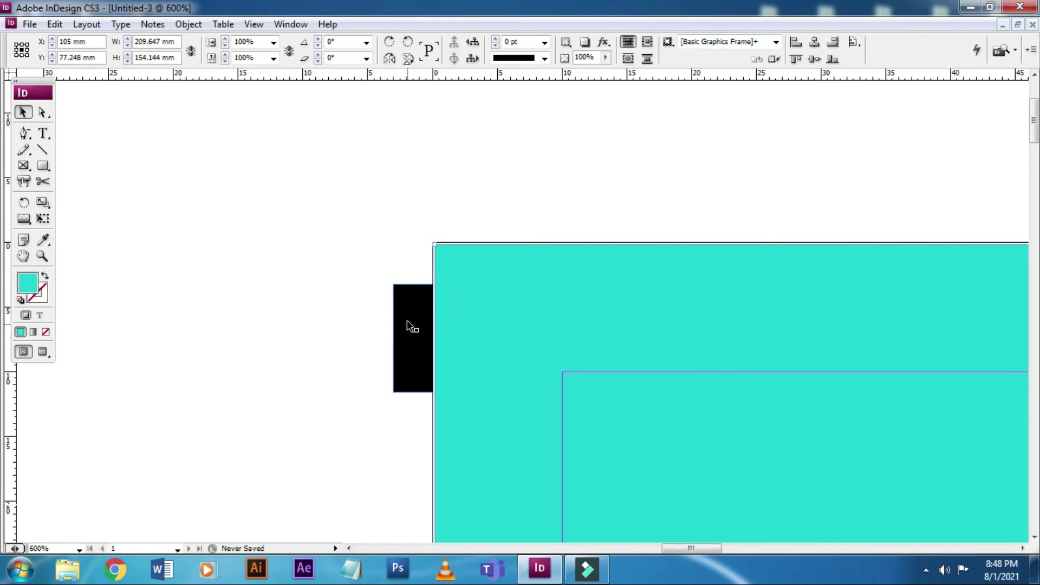
left_click_drag(413, 331, 453, 332)
left_click_drag(14, 384, 471, 410)
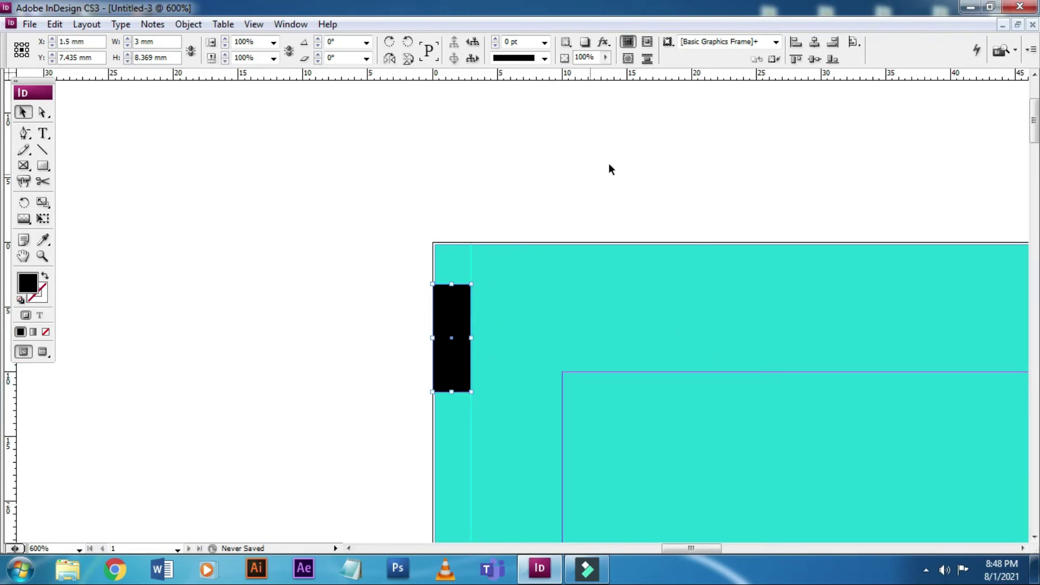
Step: Restore the maximized document window, shift it up to the workspace's upper-left corner, and deselect the black rectangle
left_click_drag(610, 169, 296, 165)
key("ctrl+F5")
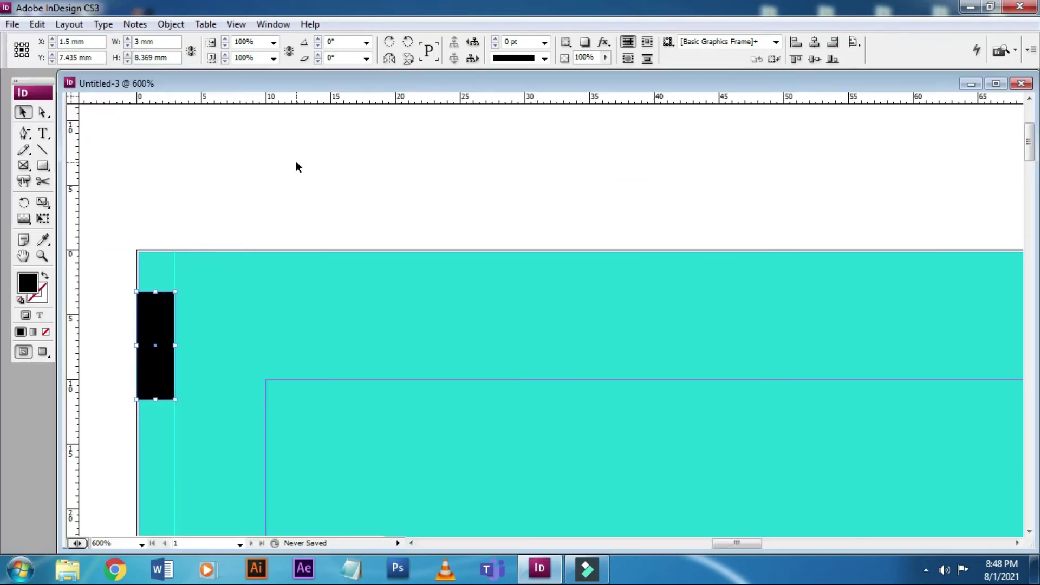
left_click_drag(226, 83, 166, 75)
left_click(274, 161)
left_click_drag(267, 164, 270, 128)
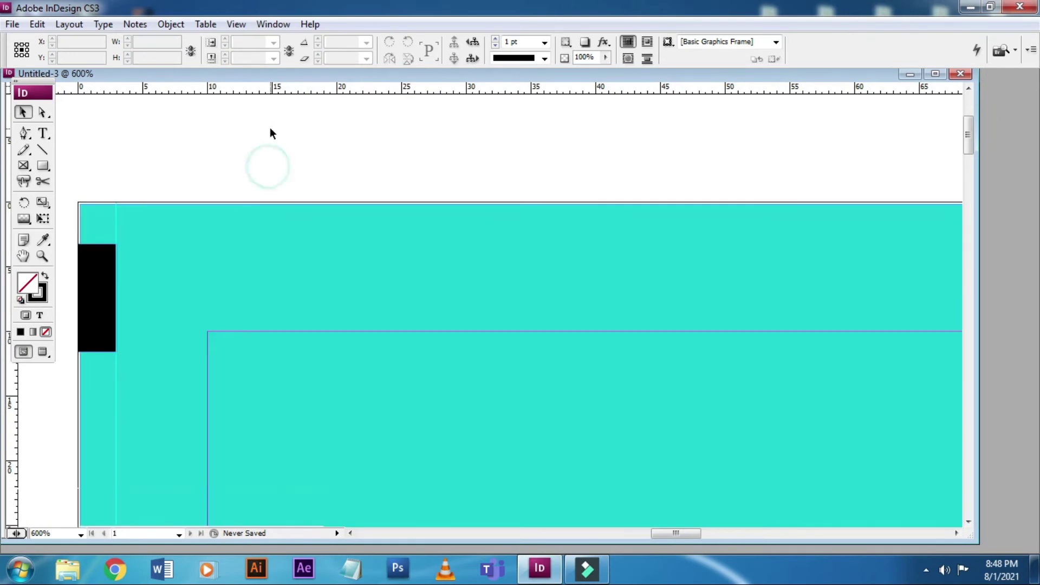
Step: Move the black rectangle flush outside the page's right edge and place a vertical guide along its outer side at about 213 mm
key("ctrl+4")
left_click_drag(490, 200, 295, 151)
key("ctrl+minus")
key("ctrl+minus")
key("ctrl+minus")
key("ctrl+minus")
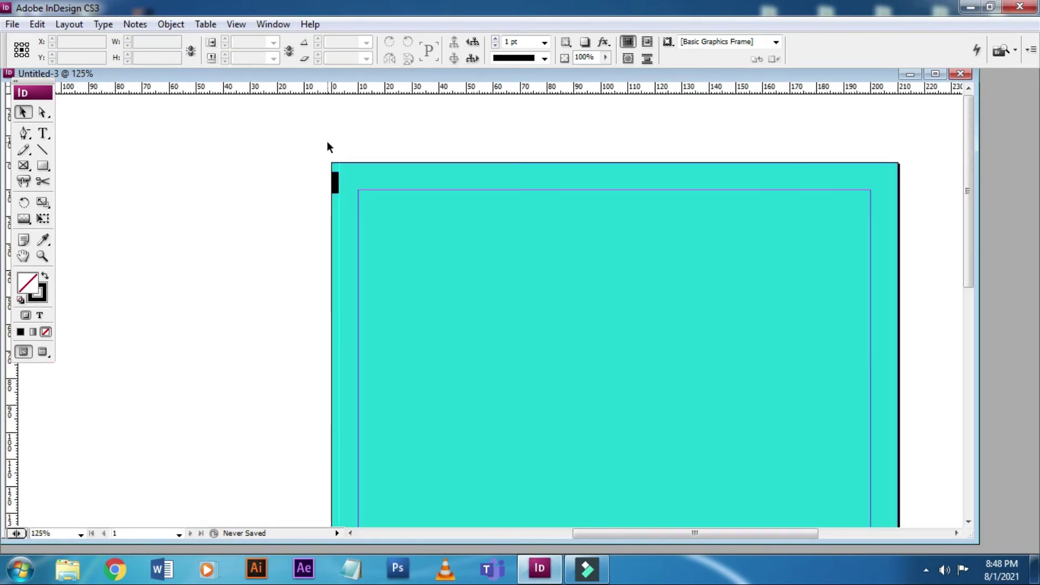
scroll(358, 157, "right", 3)
key("ctrl+equal")
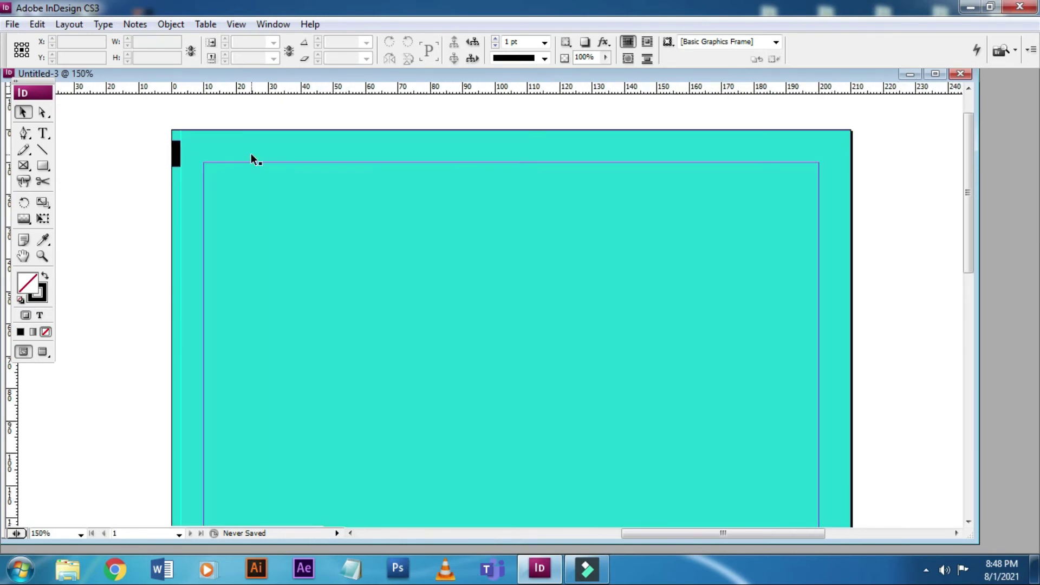
left_click(176, 158)
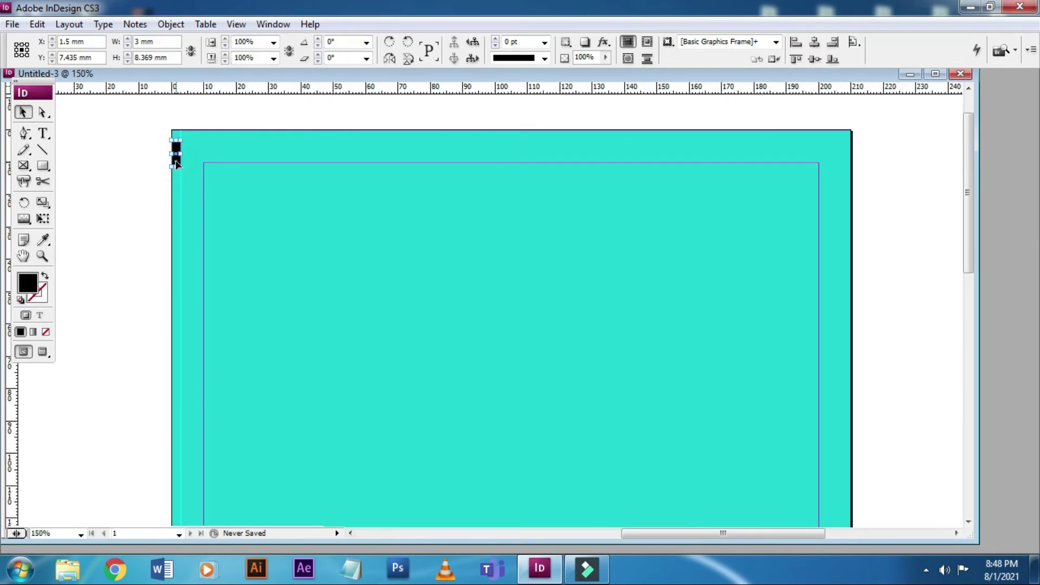
left_click_drag(176, 163, 860, 232)
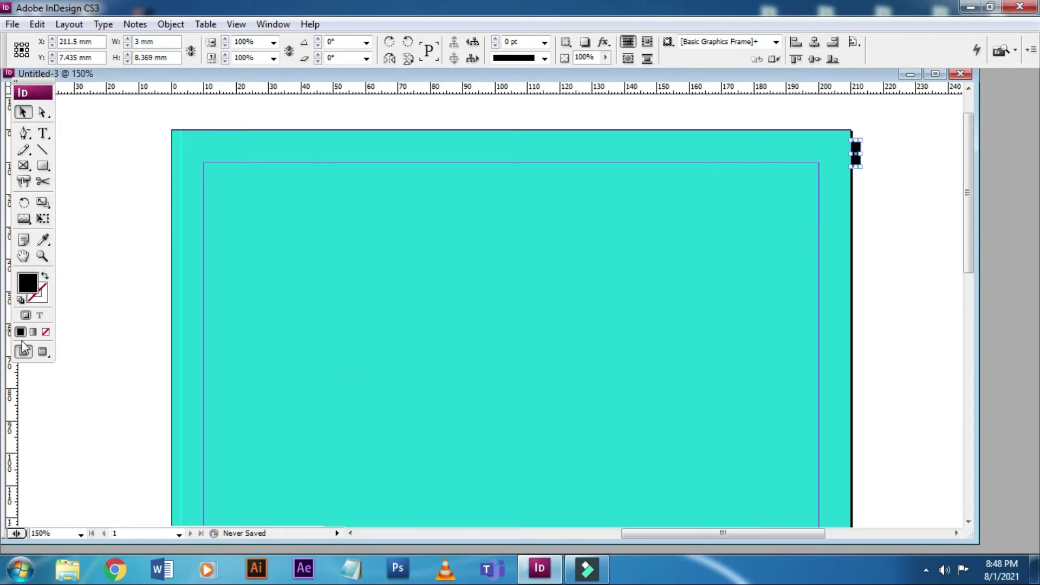
left_click_drag(11, 398, 292, 214)
left_click(356, 246)
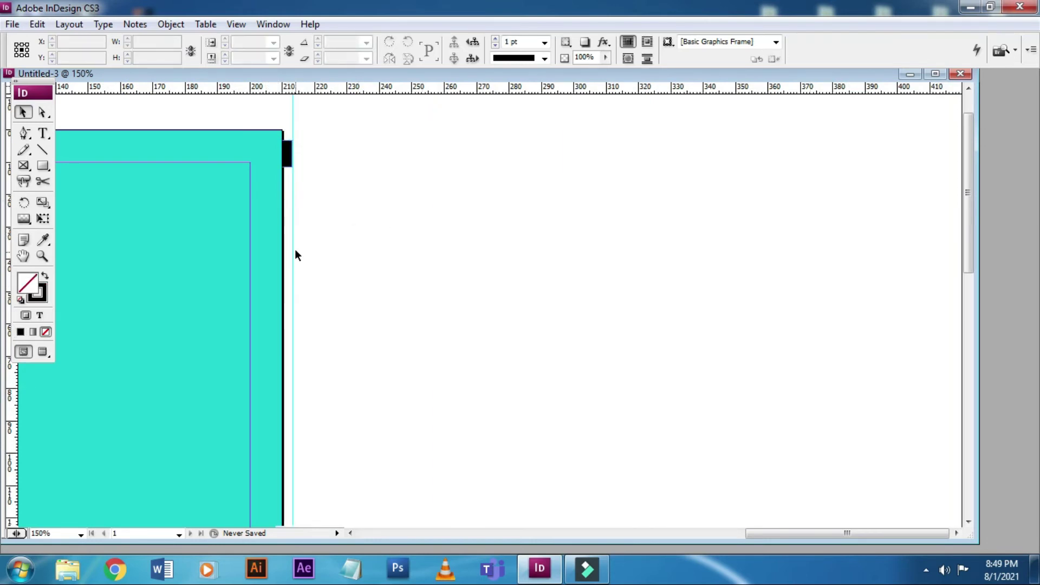
Step: Try moving the black rectangle back inside the page's left edge beside the guide, and undo the move
scroll(441, 289, "left", 10)
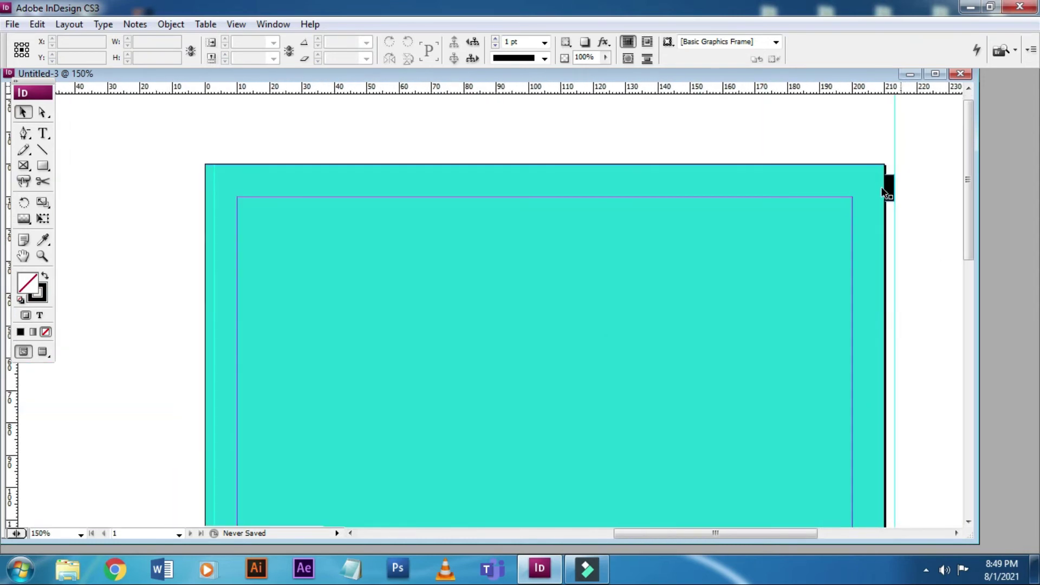
left_click_drag(891, 198, 211, 186)
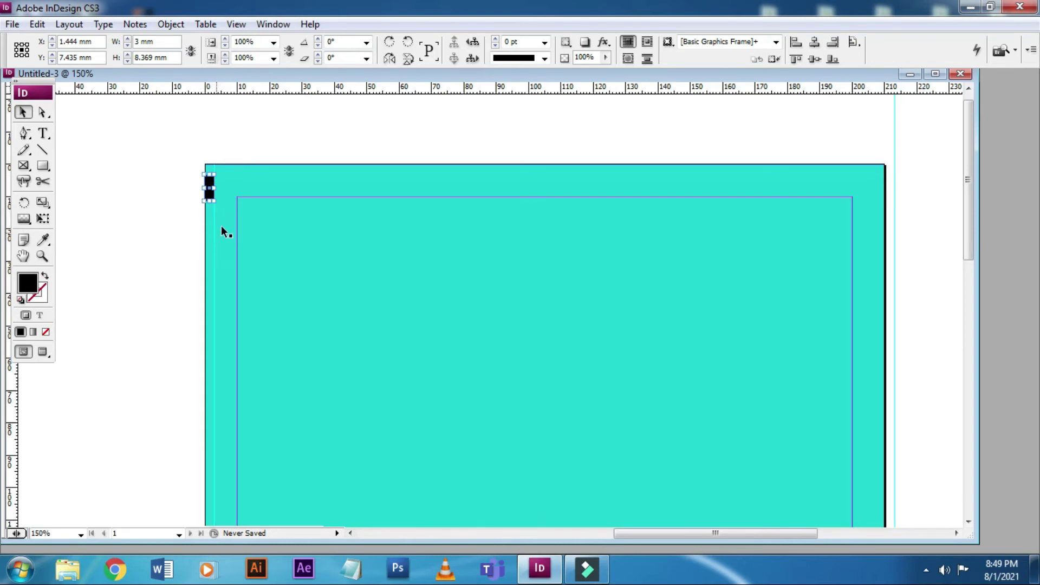
left_click(217, 117)
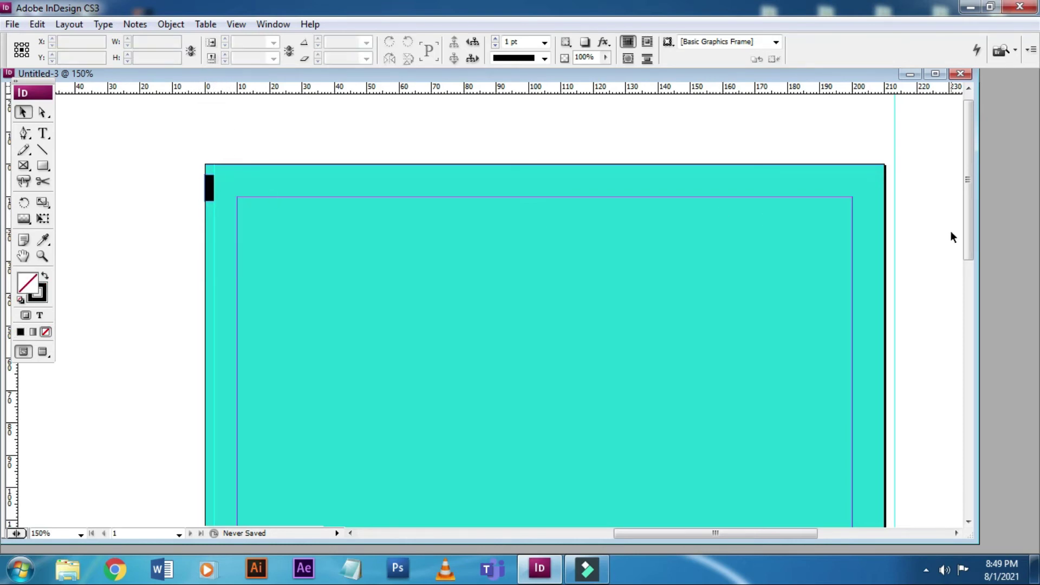
key("ctrl+z")
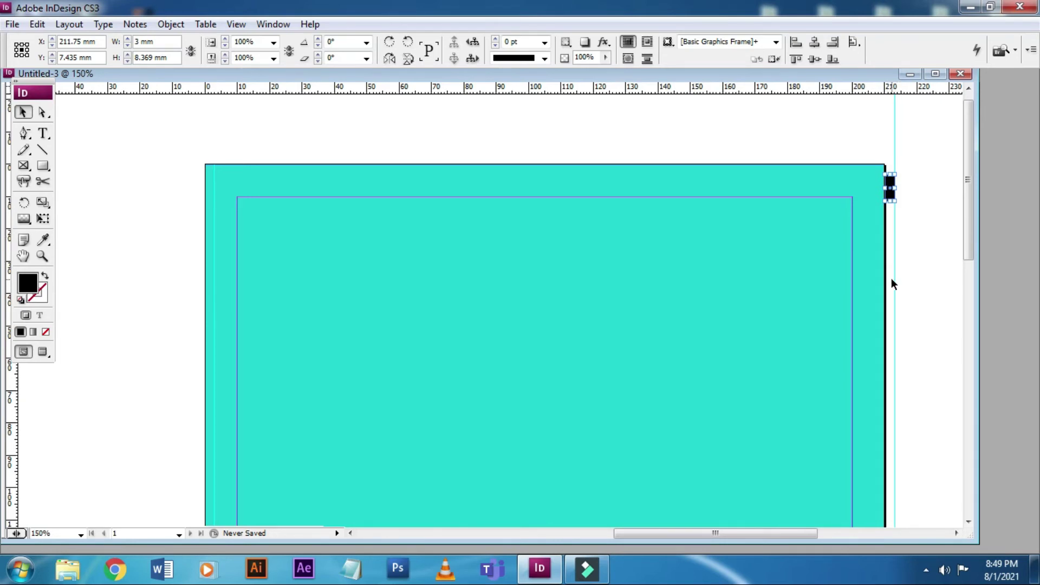
left_click(919, 277)
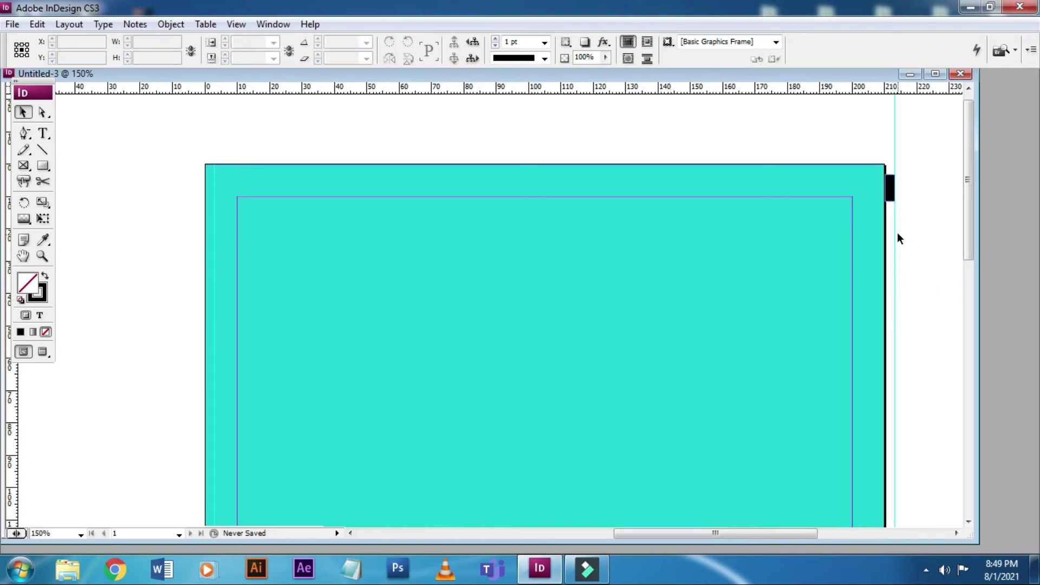
Step: Delete the black rectangle outside the page's right edge
left_click(888, 191)
key("Delete")
left_click(529, 137)
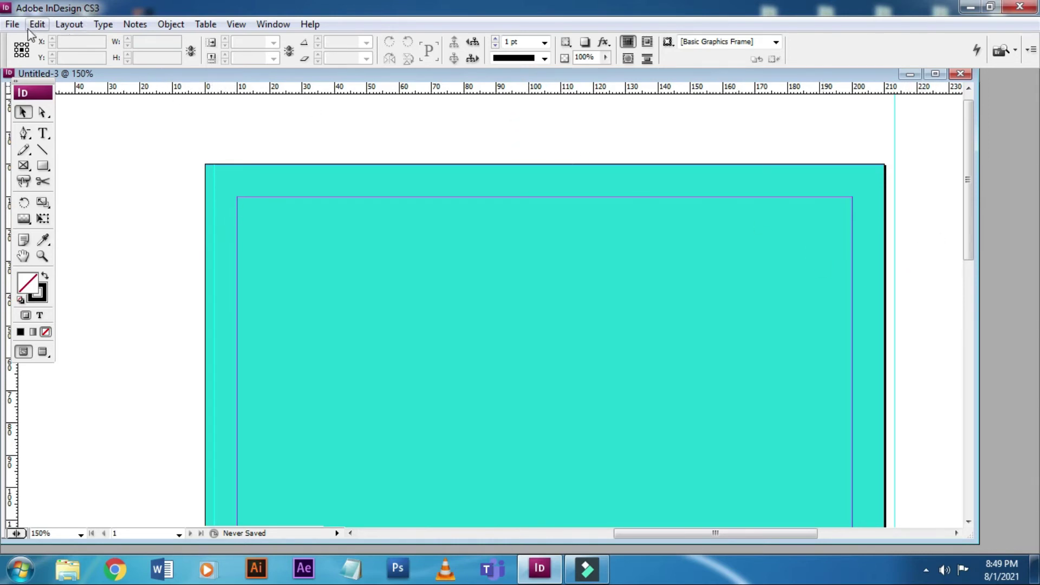
Step: Set the document's bleed to 3 mm on all four sides in Document Setup
left_click(12, 24)
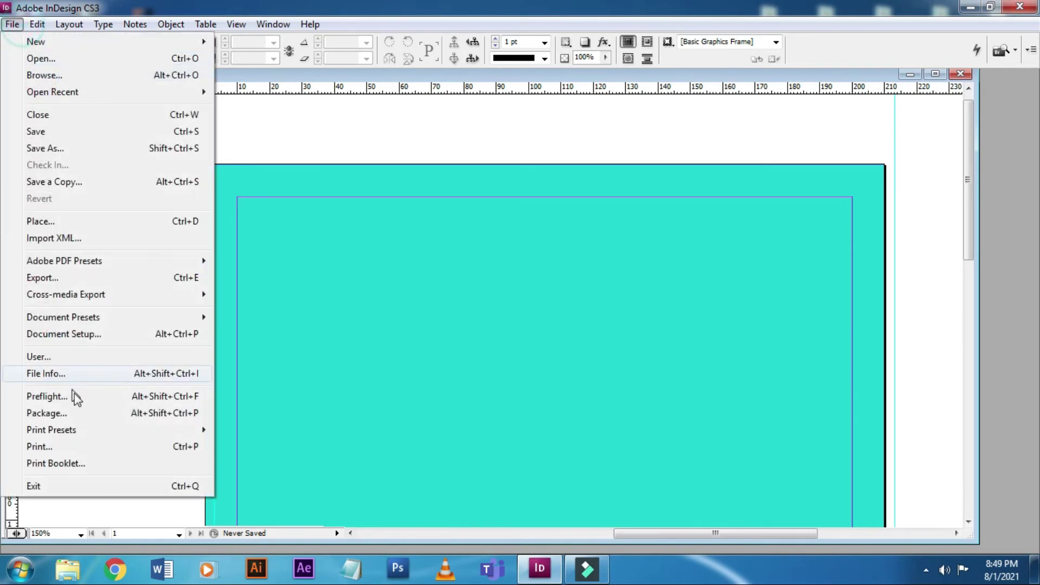
left_click(74, 334)
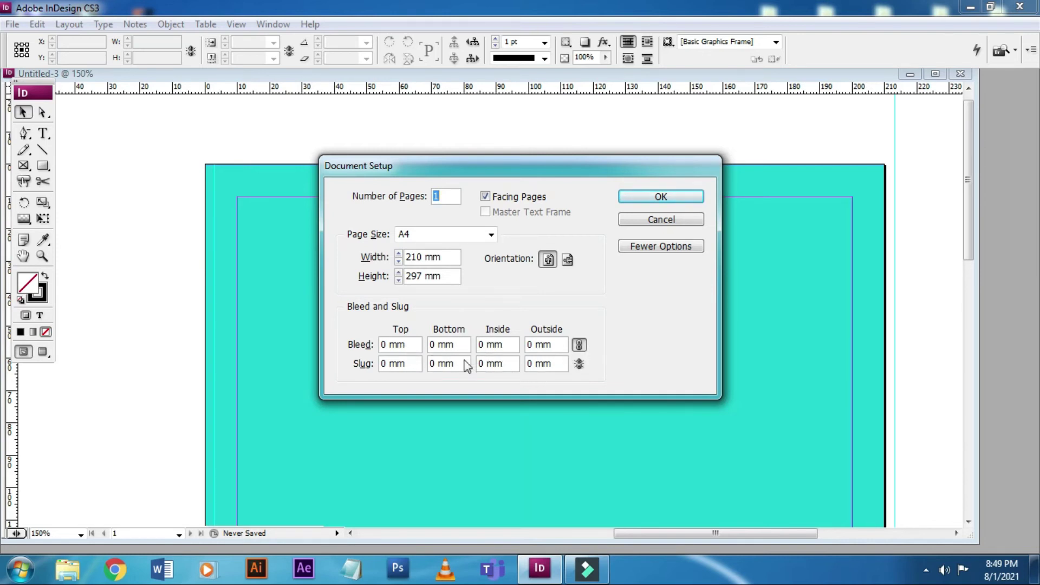
left_click(407, 351)
type("3")
key("Tab")
left_click(662, 199)
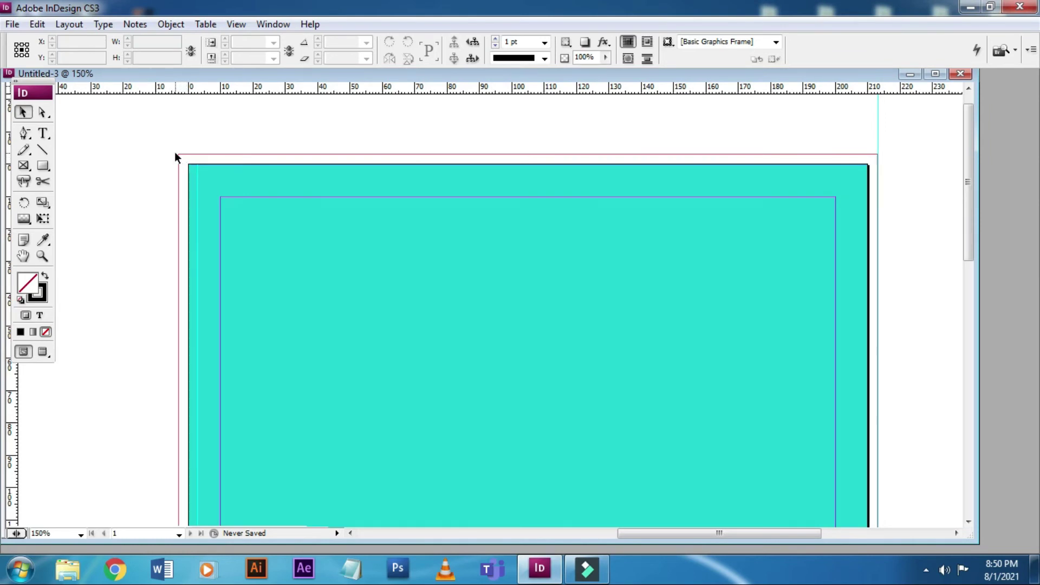
Step: Examine the bleed boundary around the whole page and the lower edge of the turquoise rectangle
key("ctrl+equal")
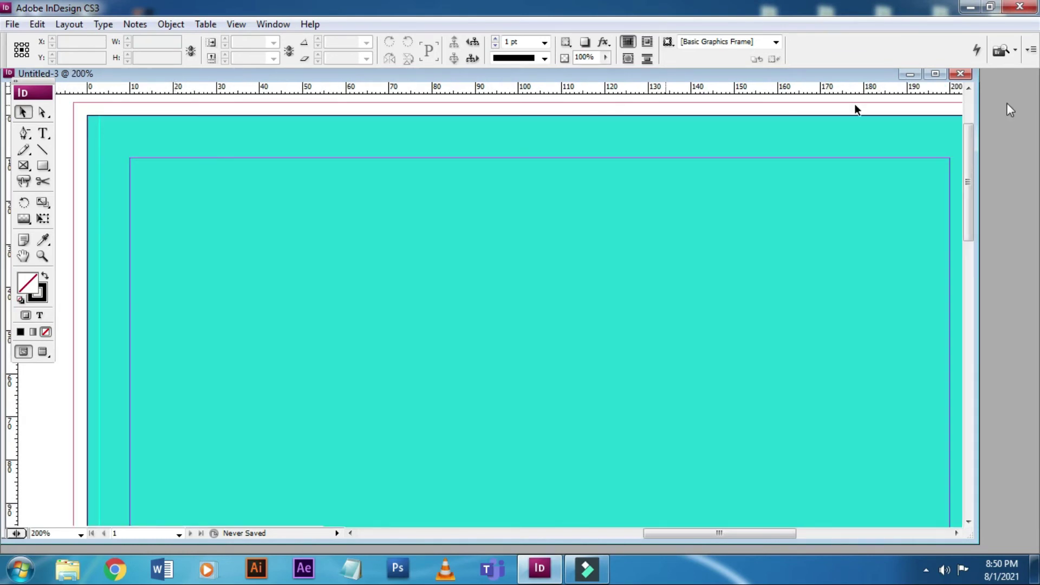
key("ctrl+0")
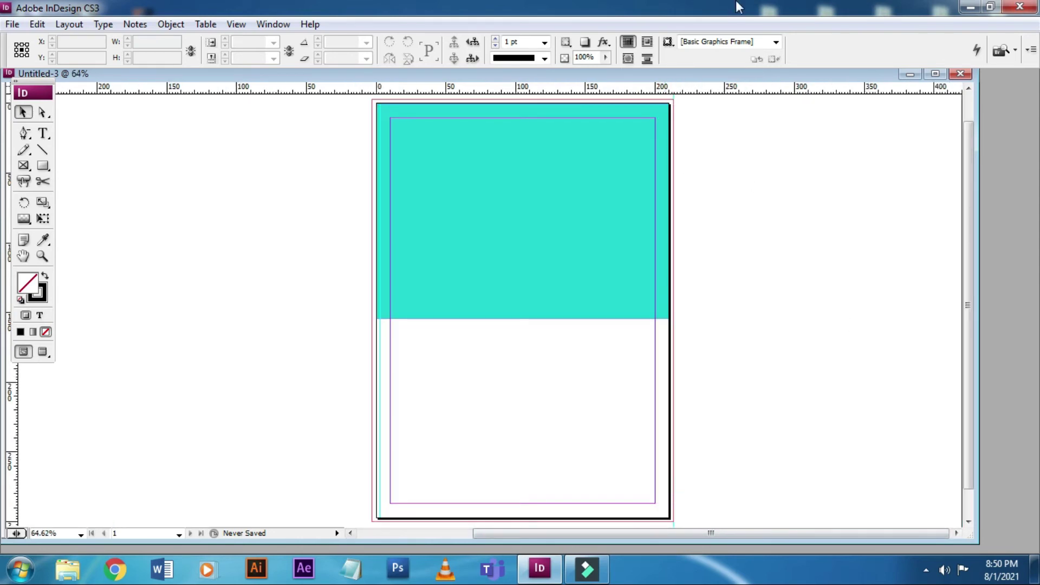
left_click_drag(565, 415, 587, 413)
key("ctrl+equal")
key("ctrl+equal")
key("ctrl+equal")
key("ctrl+equal")
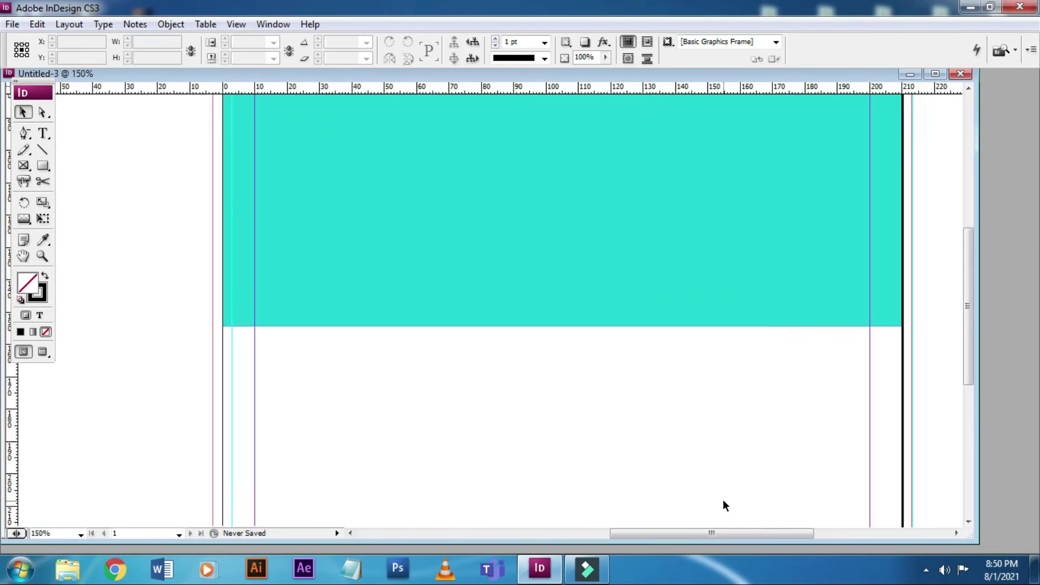
Step: Widen the document window to use the empty workspace beside it
left_click(937, 226)
scroll(936, 455, "up", 3)
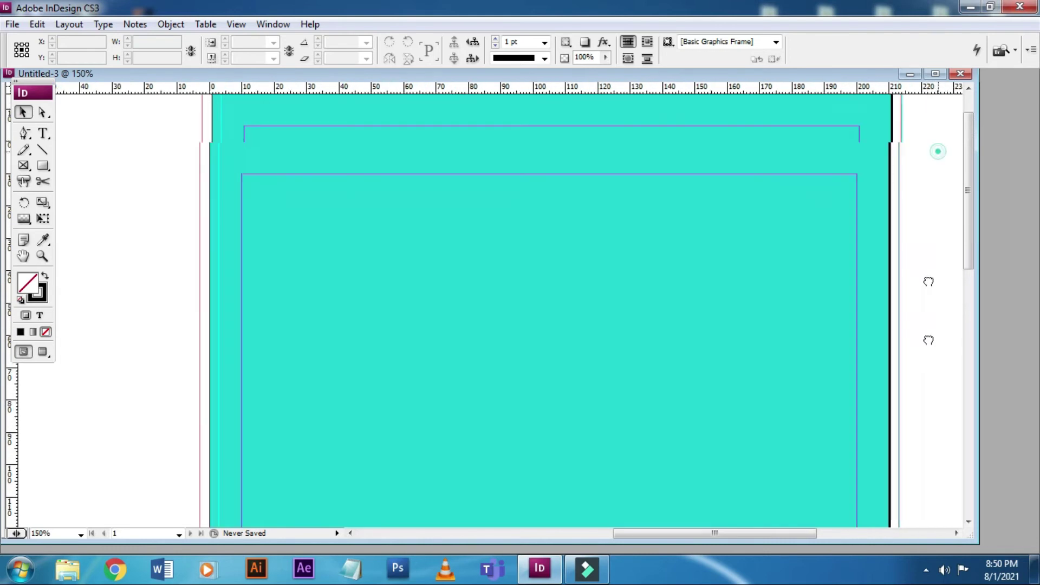
left_click_drag(978, 349, 1033, 351)
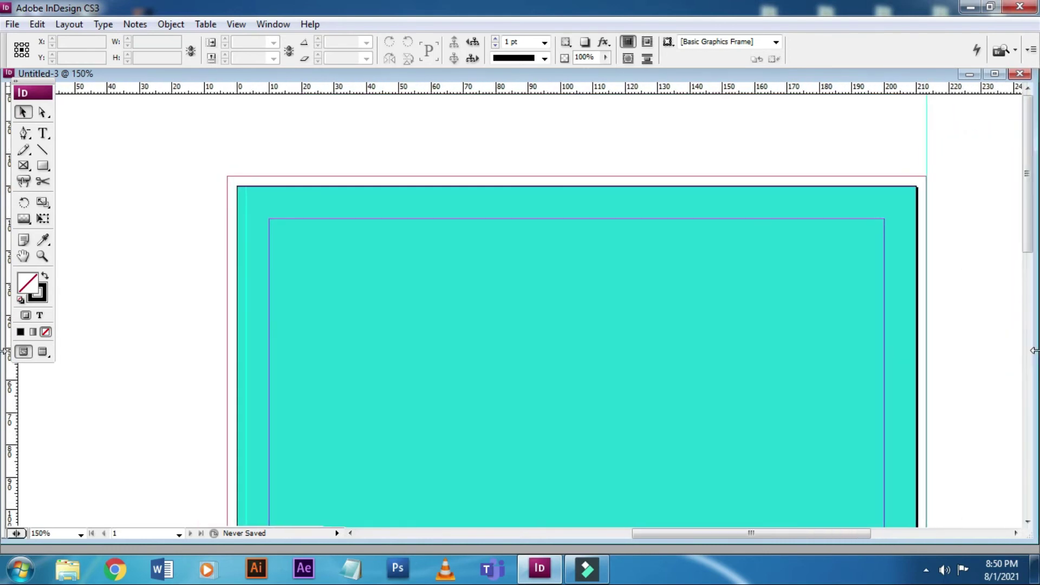
Step: Extend the turquoise rectangle's top, left and right edges beyond the page to the bleed line
left_click(251, 152)
left_click_drag(342, 163, 287, 135)
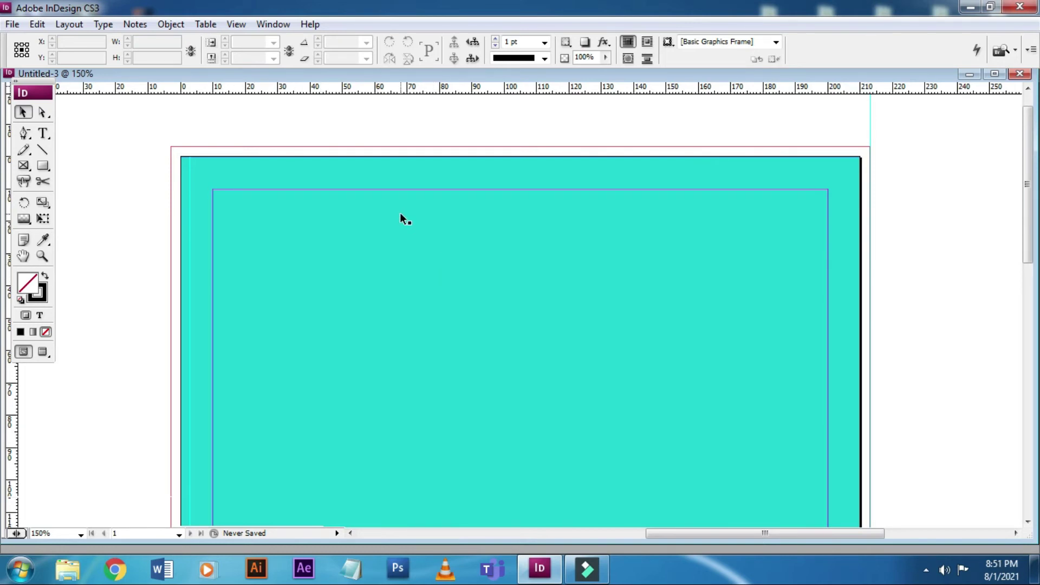
left_click(317, 169)
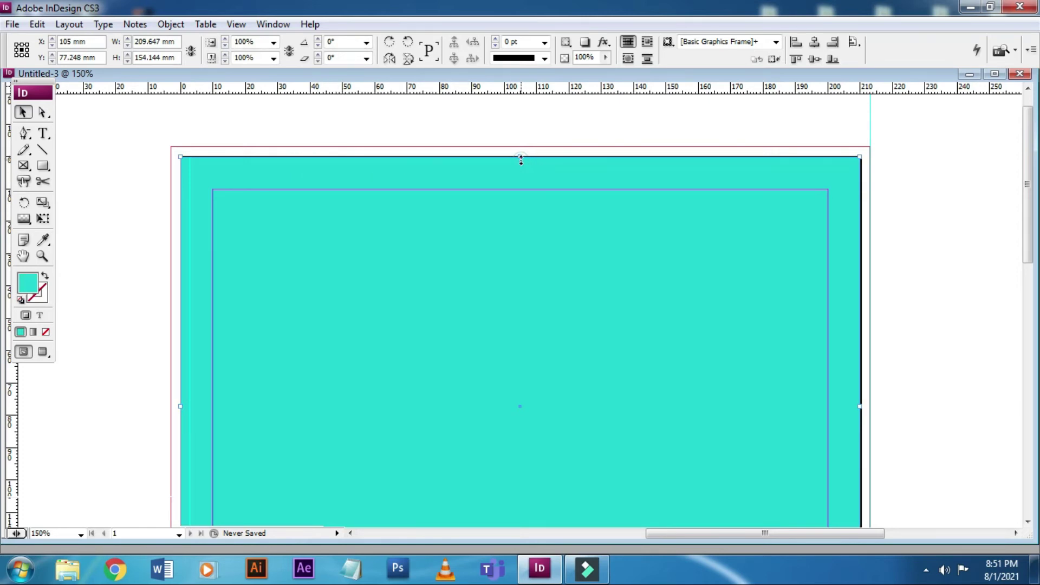
left_click_drag(520, 160, 520, 148)
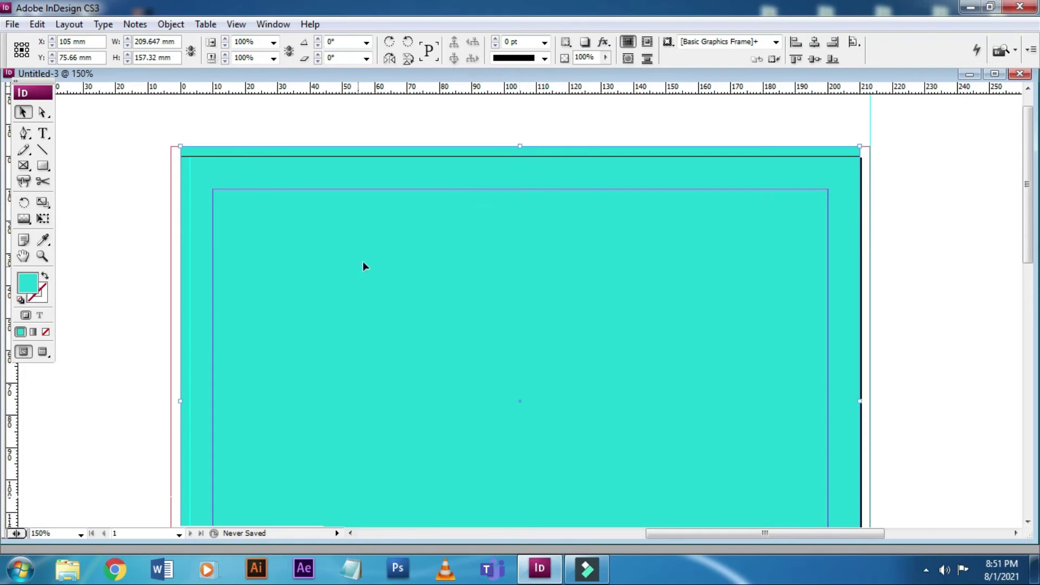
left_click_drag(181, 401, 169, 398)
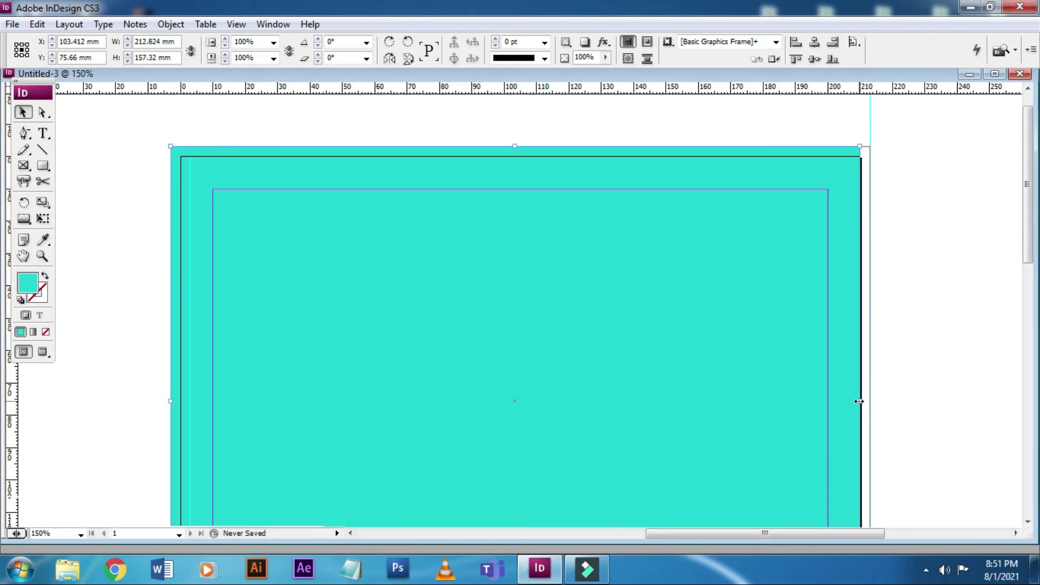
left_click_drag(860, 401, 869, 401)
left_click(956, 383)
key("ctrl+0")
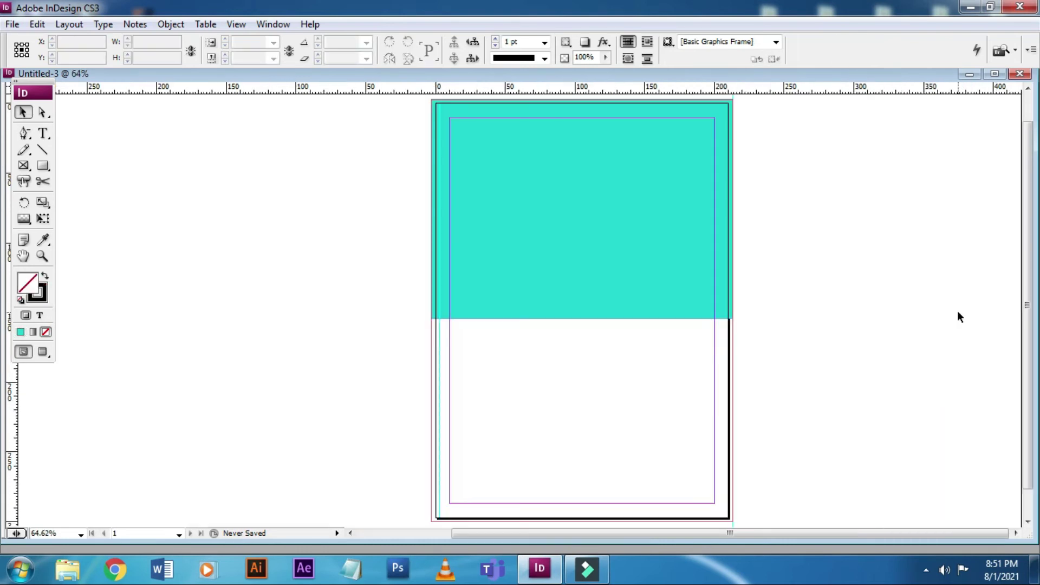
Step: Stretch the turquoise rectangle's bottom edge down to the lower bleed line, making it 303 mm high
scroll(803, 382, "down", 1)
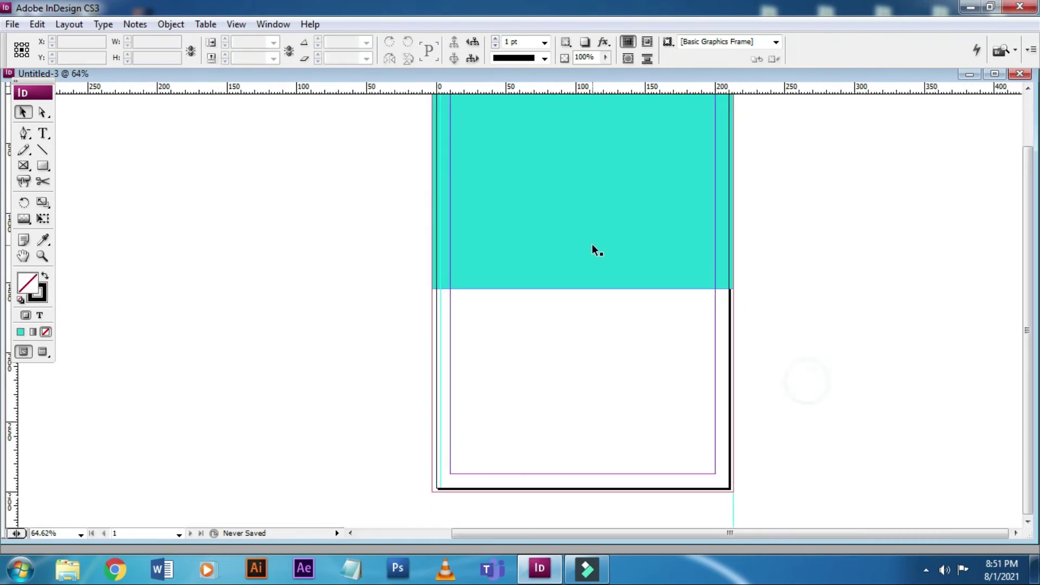
left_click(591, 244)
left_click_drag(583, 289, 563, 496)
key("z")
left_click_drag(550, 458, 575, 511)
left_click(23, 112)
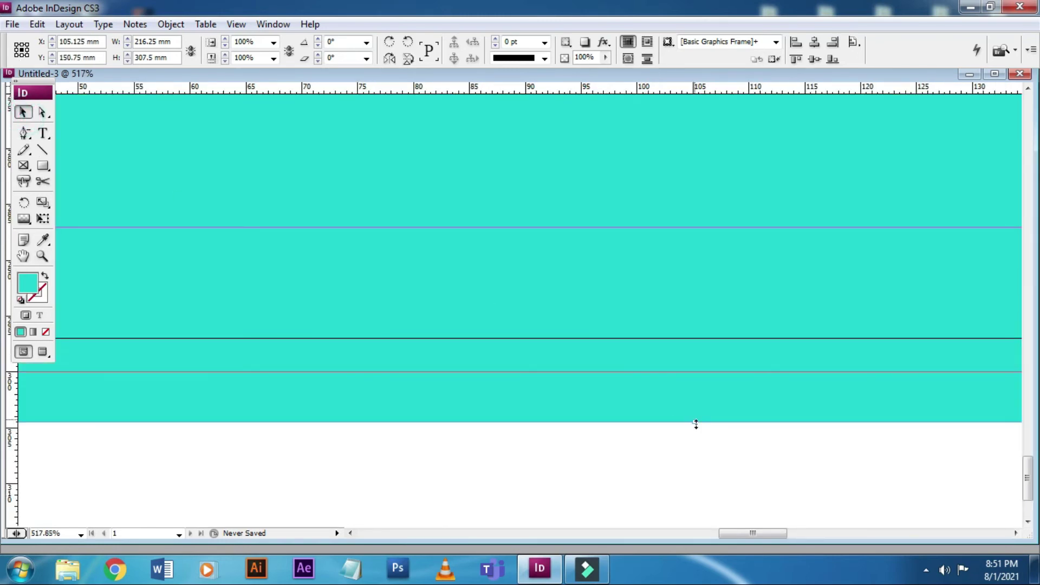
left_click_drag(694, 422, 688, 372)
key("ctrl+0")
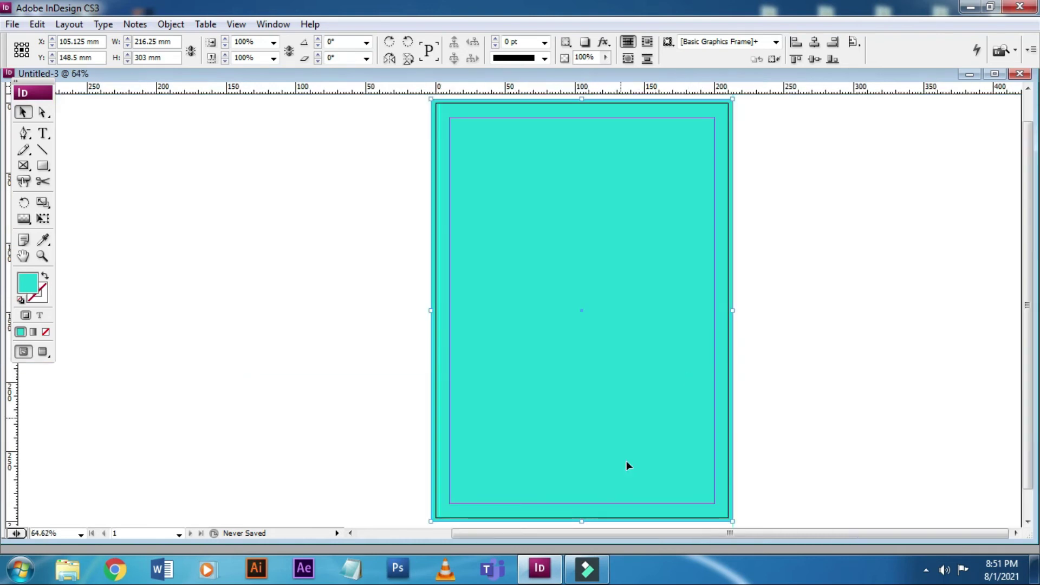
Step: Shorten the turquoise rectangle to about 170 mm high, and stretch its bottom edge back to the lower bleed line
left_click_drag(586, 521, 589, 337)
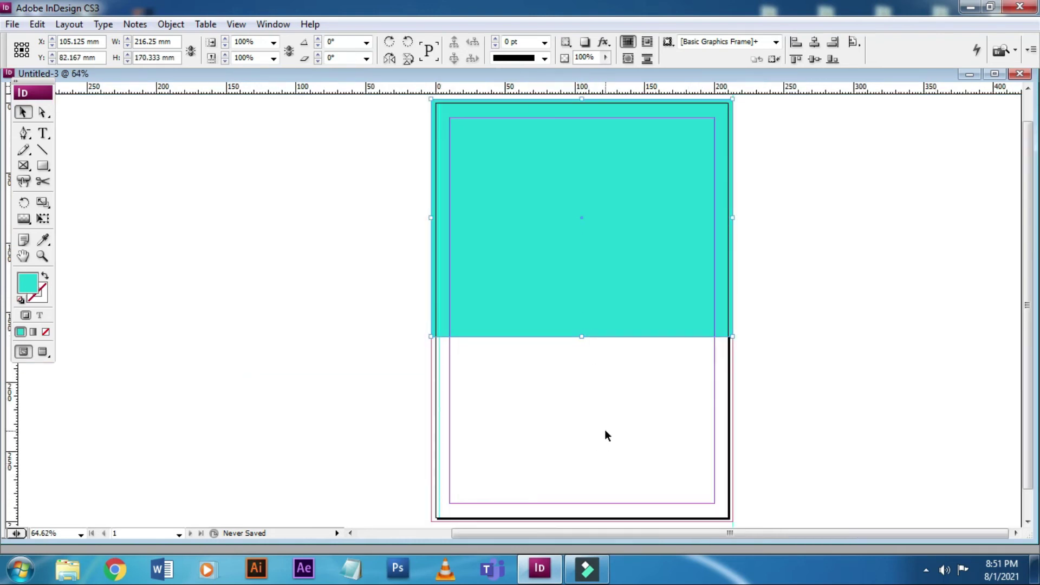
left_click(836, 442)
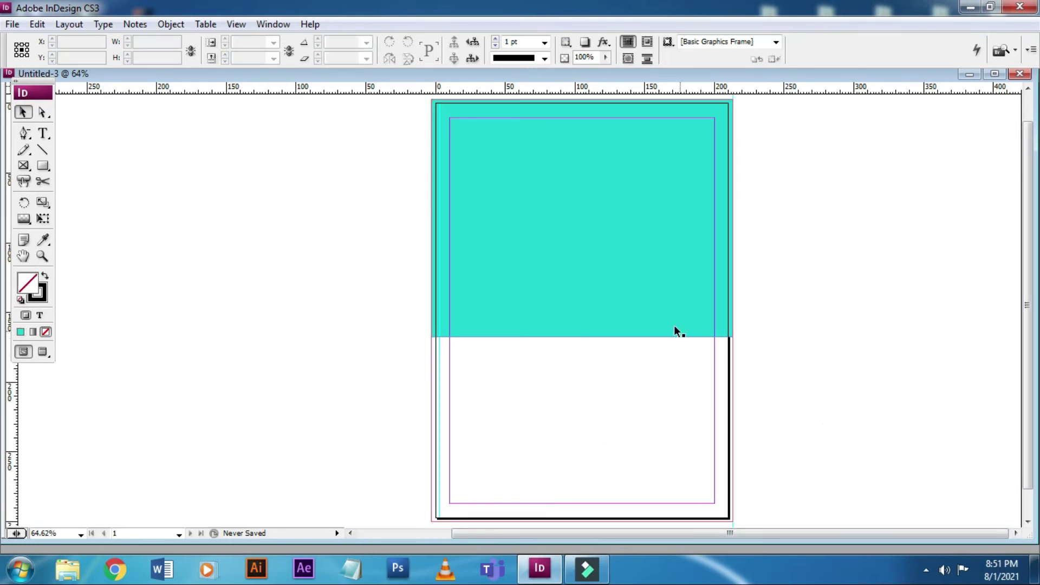
left_click(587, 290)
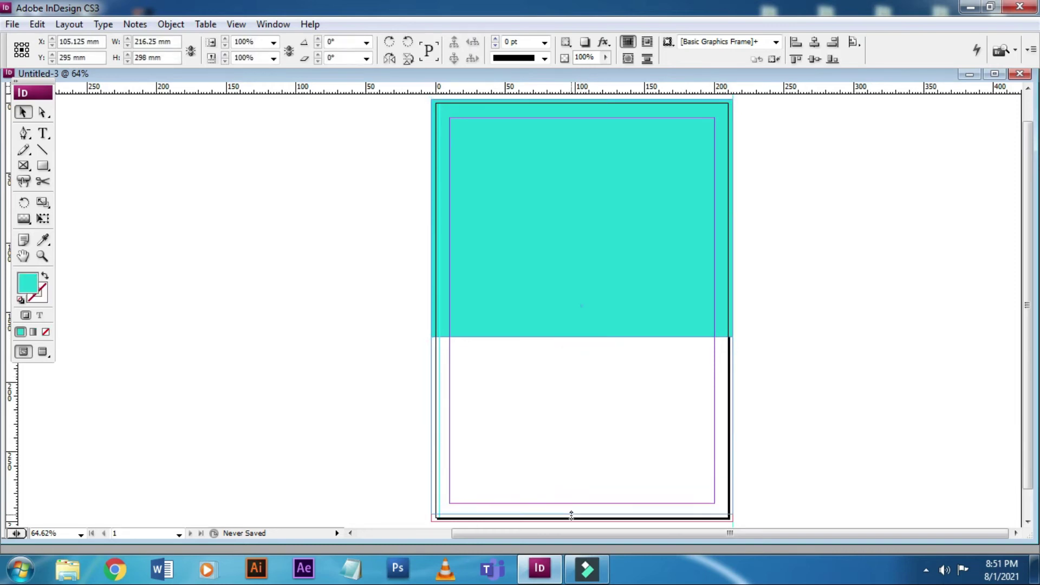
left_click_drag(571, 520, 571, 521)
left_click(842, 480)
Step: Nudge the turquoise rectangle about 1 mm to the right, away from the left bleed line
key("z")
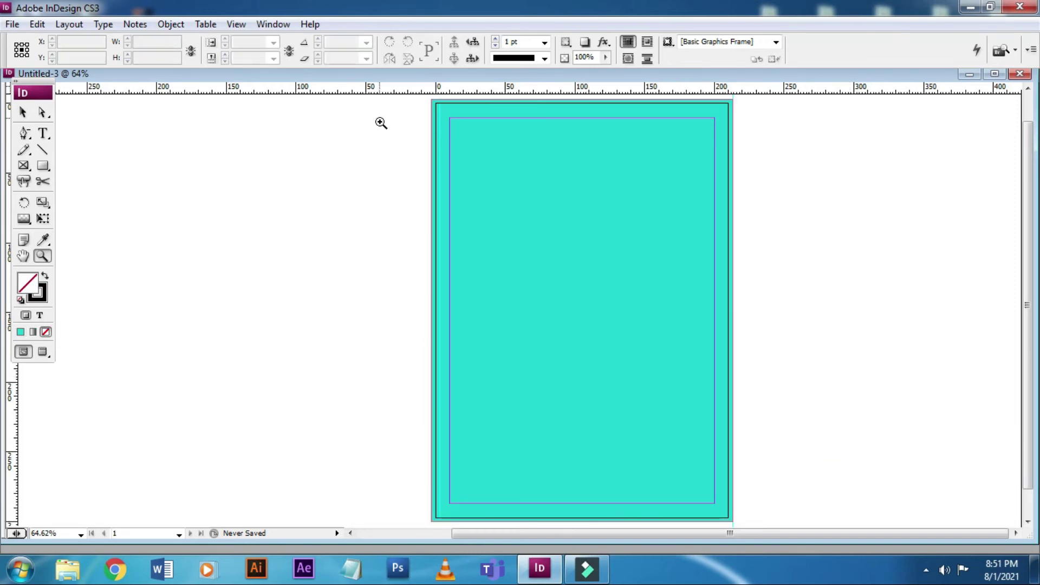
left_click_drag(509, 143, 843, 213)
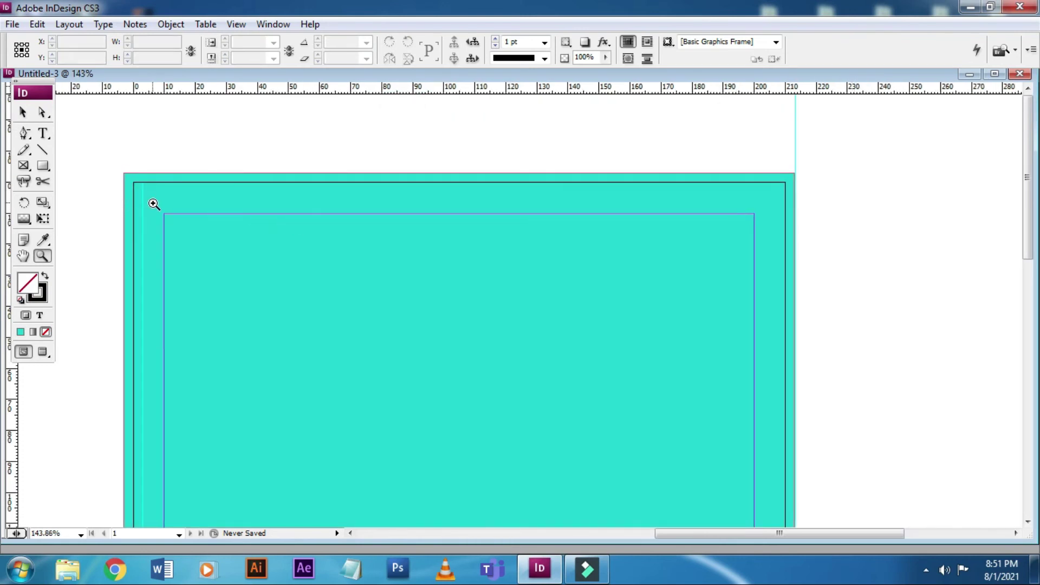
left_click(22, 113)
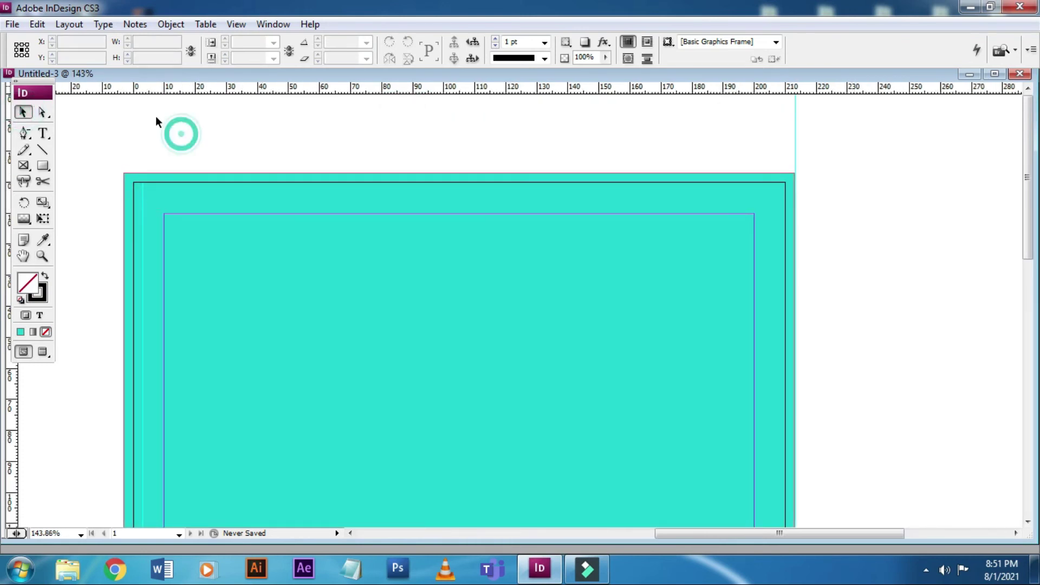
left_click(160, 204)
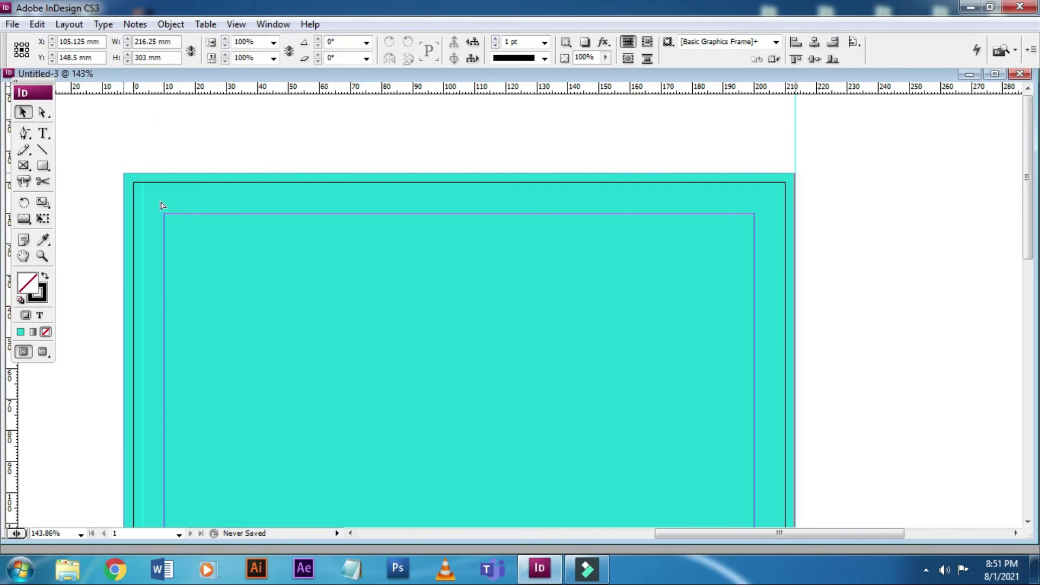
left_click(169, 181)
left_click(212, 142)
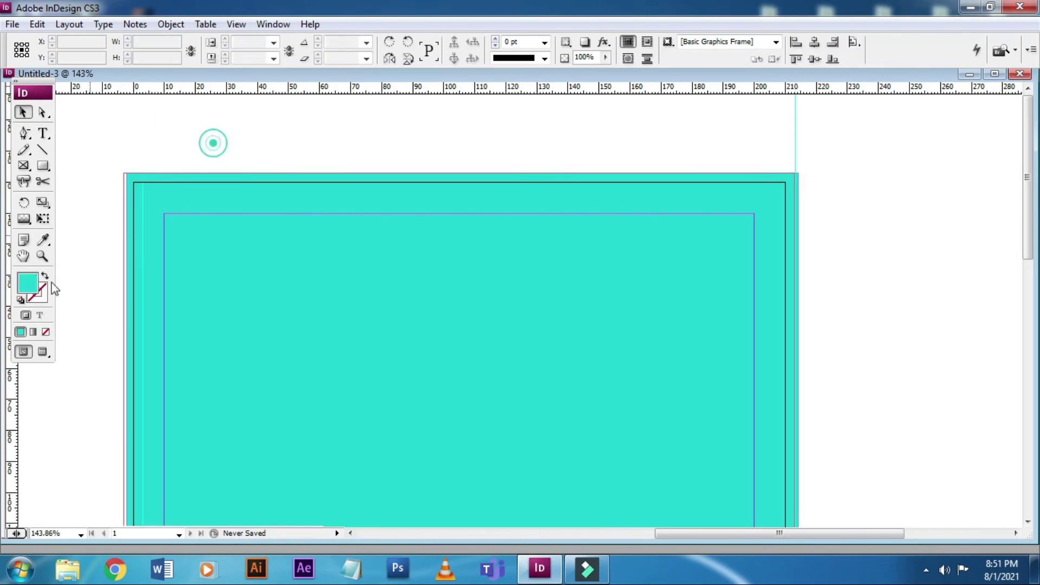
Step: Place a vertical guide at 211.5 mm between the page's right edge and the bleed line, and delete it
mouse_move(16, 417)
left_mouse_down()
mouse_move(144, 348)
mouse_move(1018, 303)
mouse_move(332, 276)
mouse_move(373, 269)
left_mouse_up()
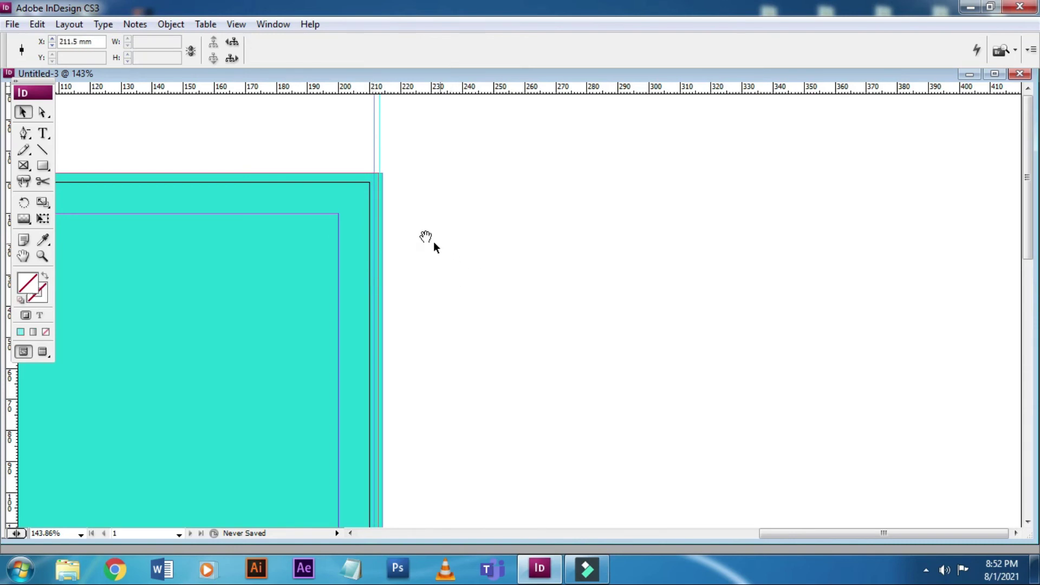
left_click_drag(433, 241, 868, 234)
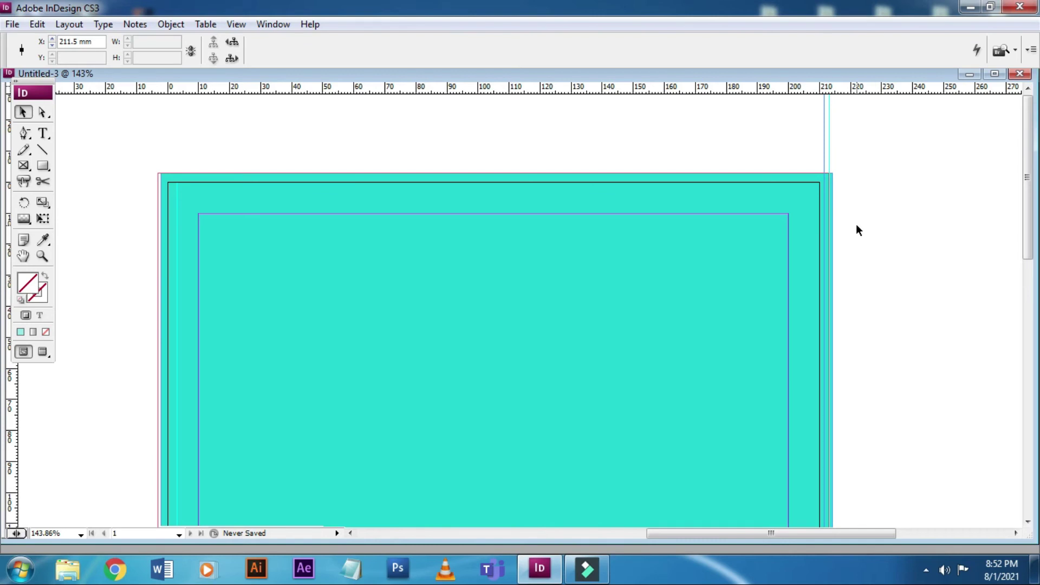
key("Delete")
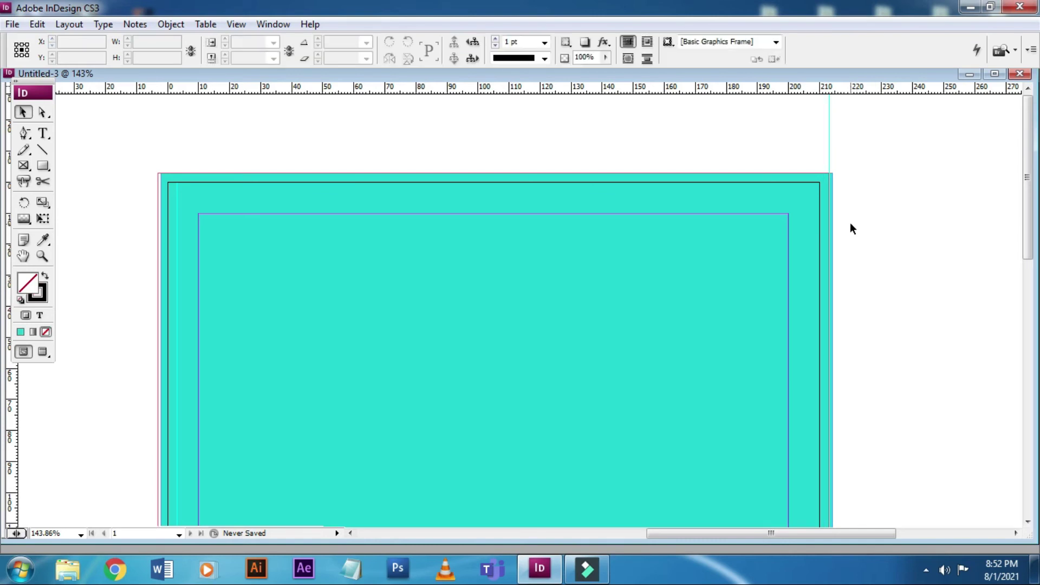
key("ctrl+0")
left_click(805, 253)
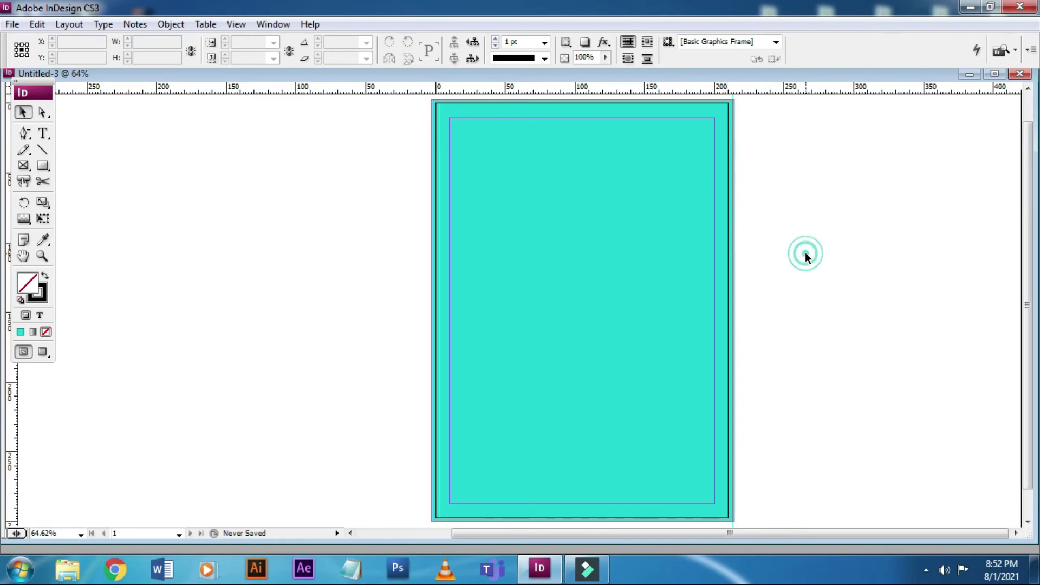
Step: Set the document's top slug to 5 mm in Document Setup
scroll(882, 216, "up", 1)
left_click(882, 216)
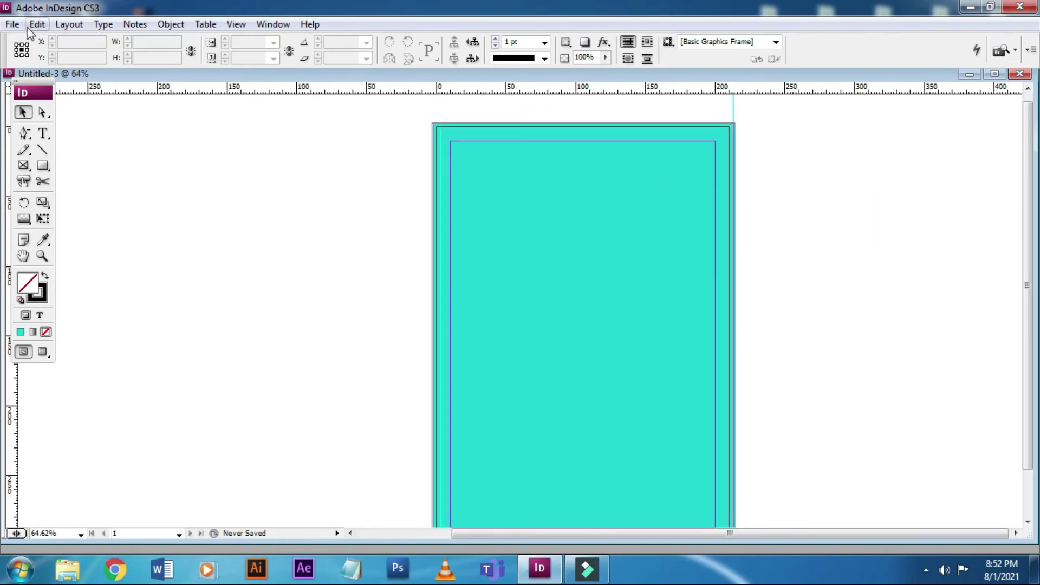
left_click(12, 24)
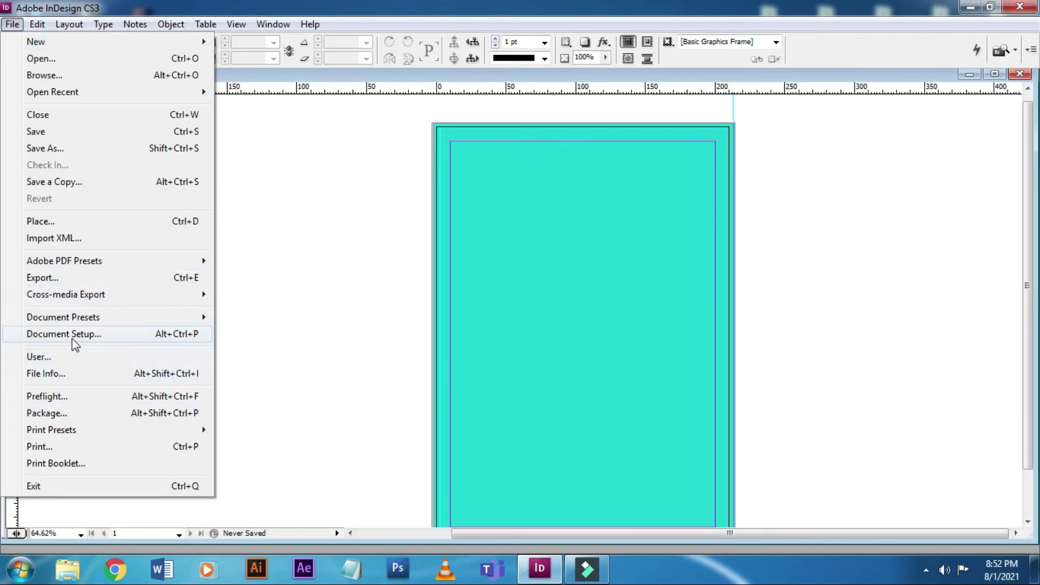
left_click(73, 336)
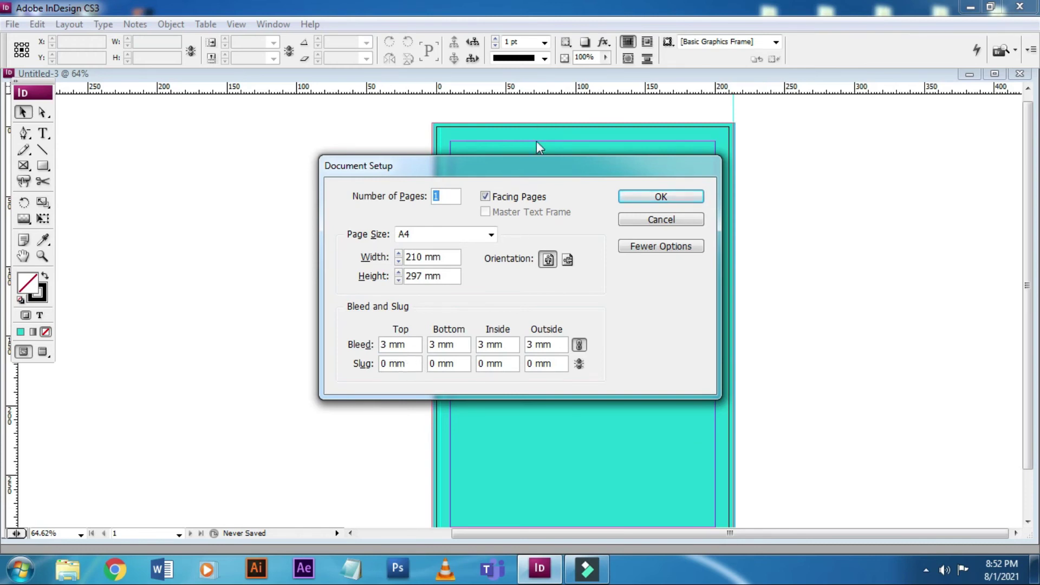
left_click_drag(491, 172, 720, 178)
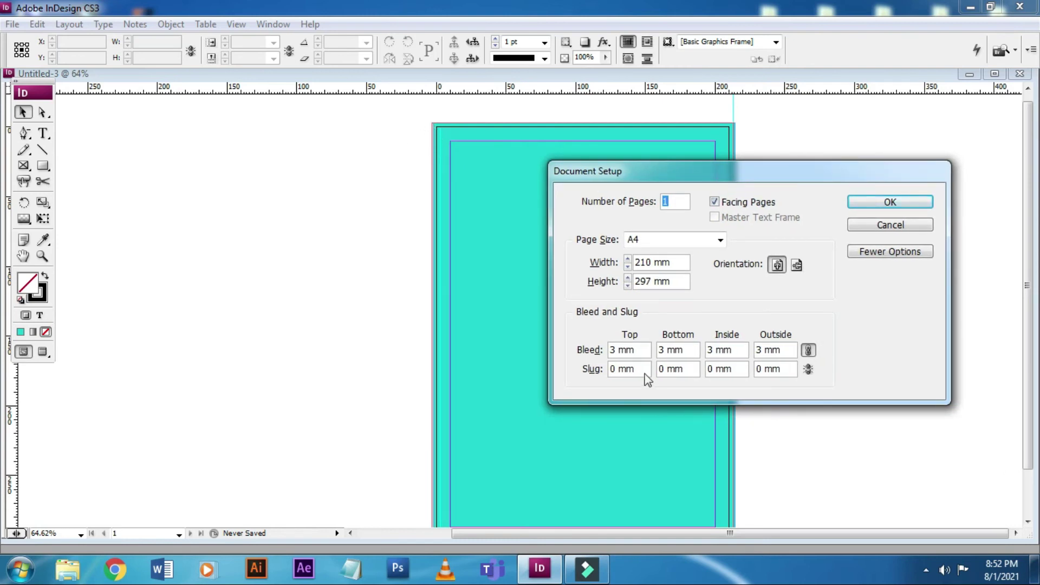
left_click(629, 368)
left_click(633, 366)
double_click(632, 367)
type("5mm")
left_click(889, 205)
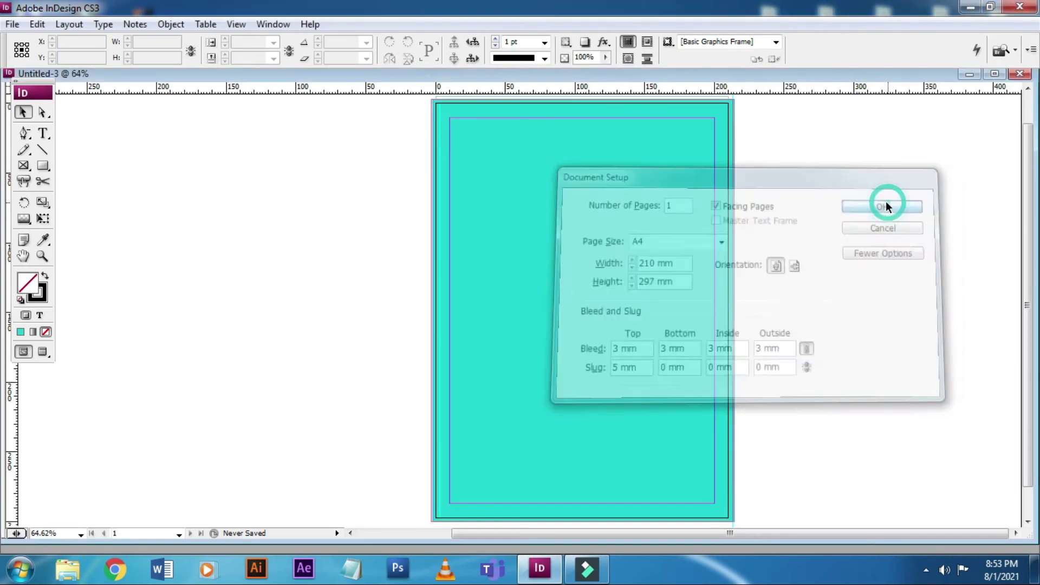
Step: Examine the slug boundary above the page's top edge in relation to the bleed line and the turquoise rectangle
key("z")
left_click_drag(406, 106, 520, 170)
left_click(22, 112)
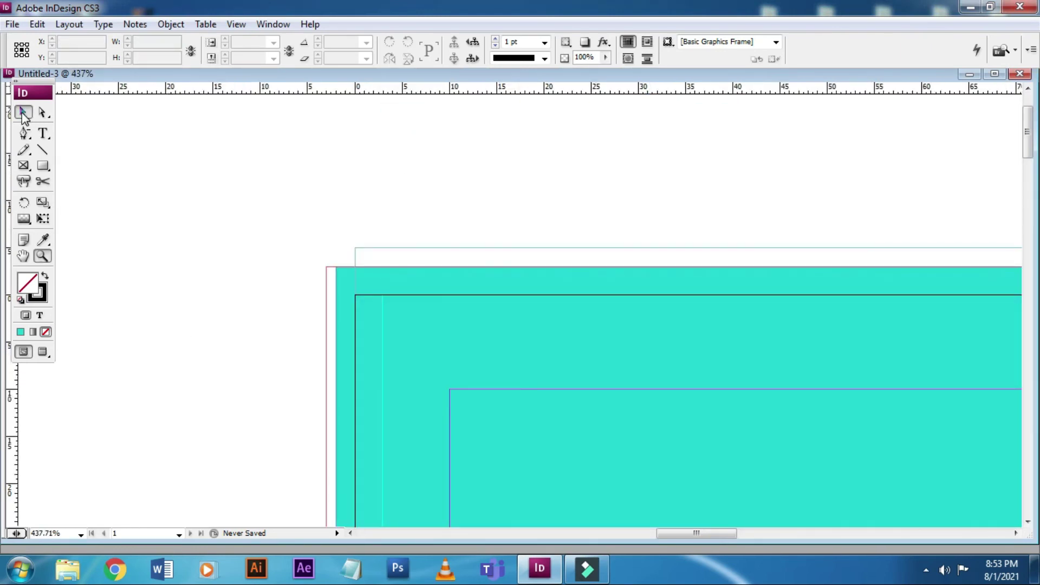
left_click(269, 176)
left_click(394, 275)
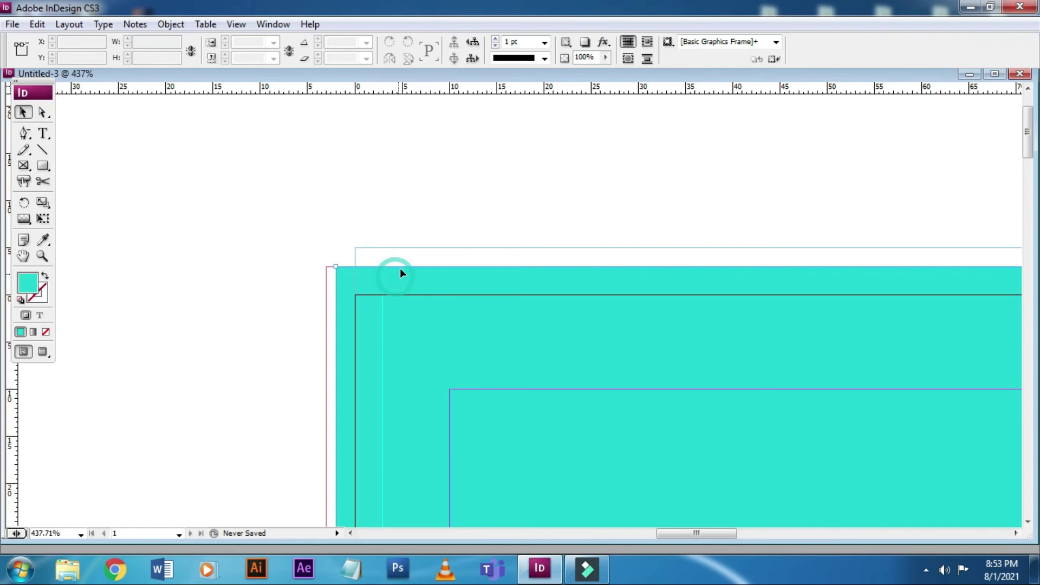
left_click(386, 236)
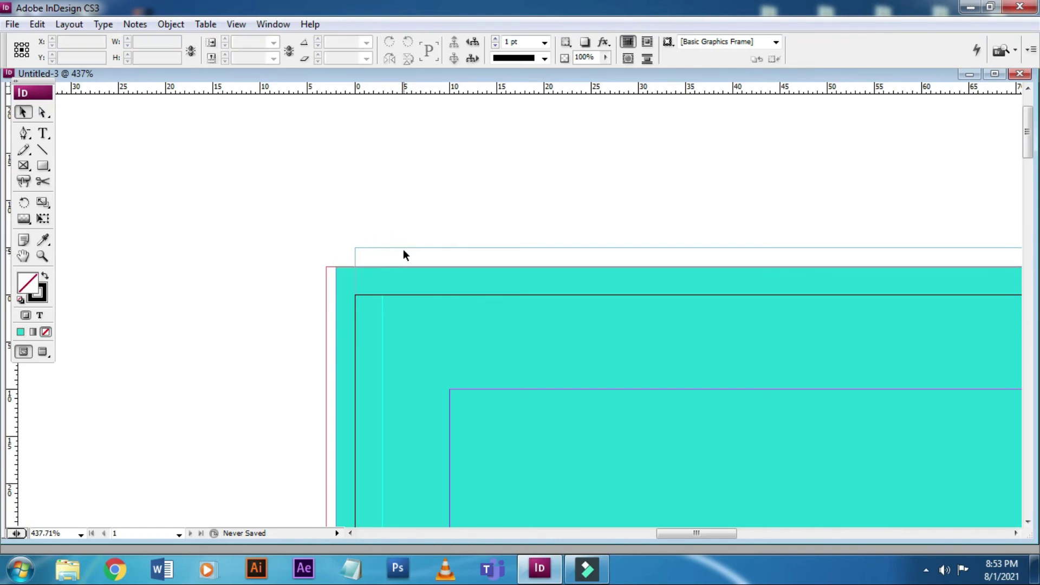
left_click_drag(556, 249, 360, 225)
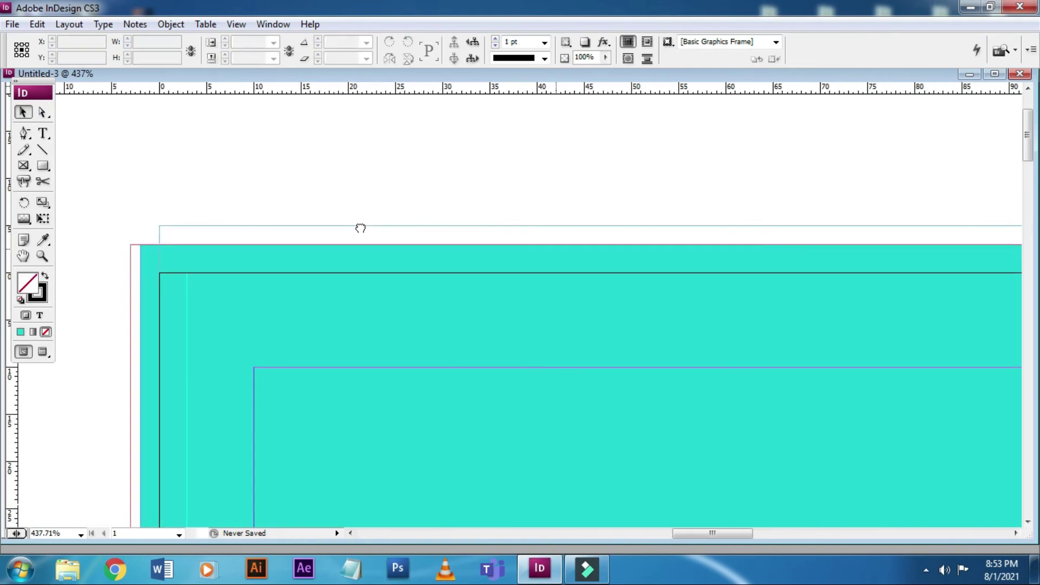
key("ctrl+minus")
key("ctrl+minus")
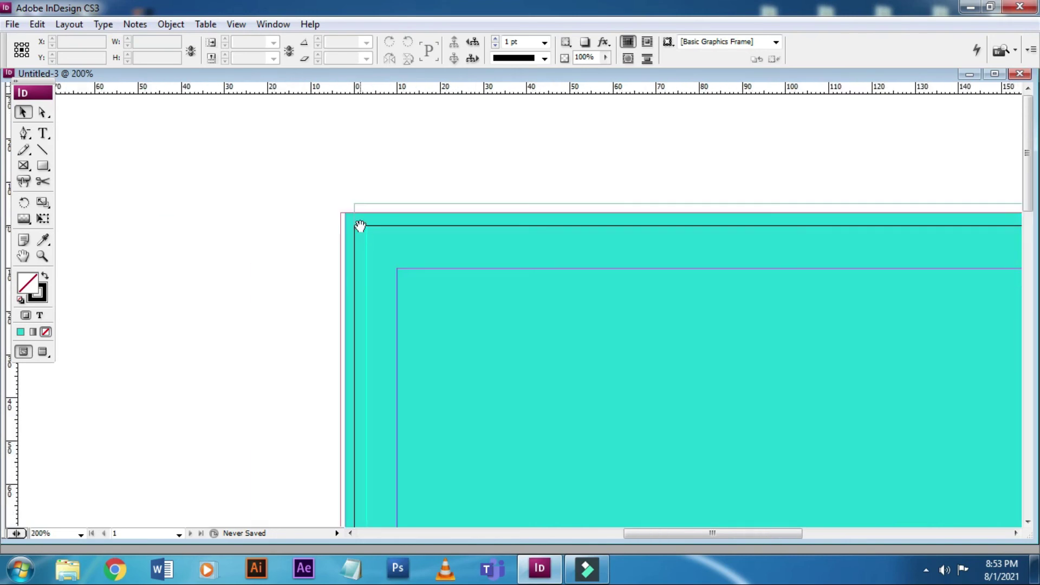
left_click_drag(822, 327, 543, 306)
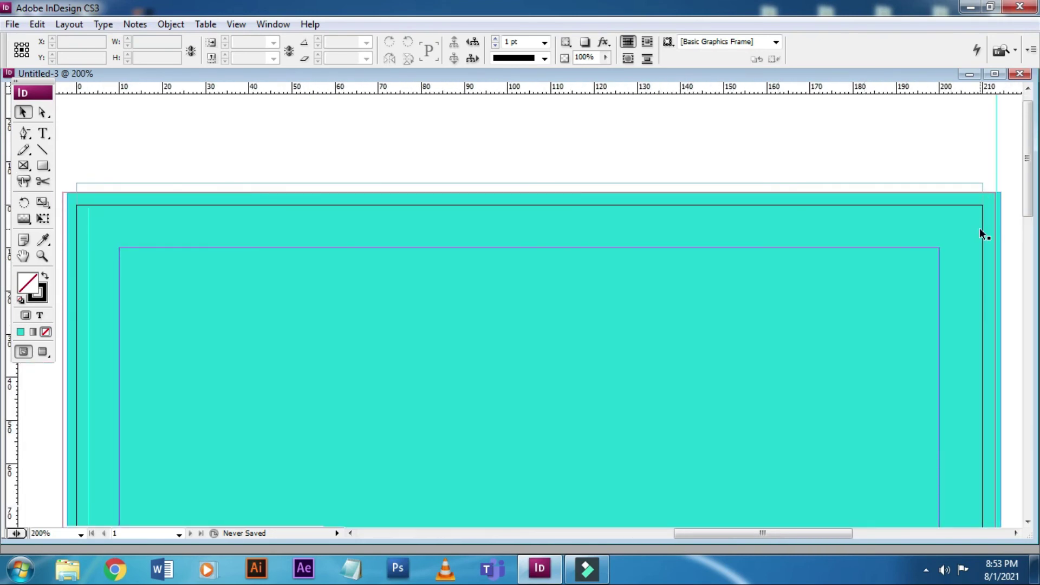
Step: Link the slug values in Document Setup so the slug is 5 mm on all four sides
left_click(12, 24)
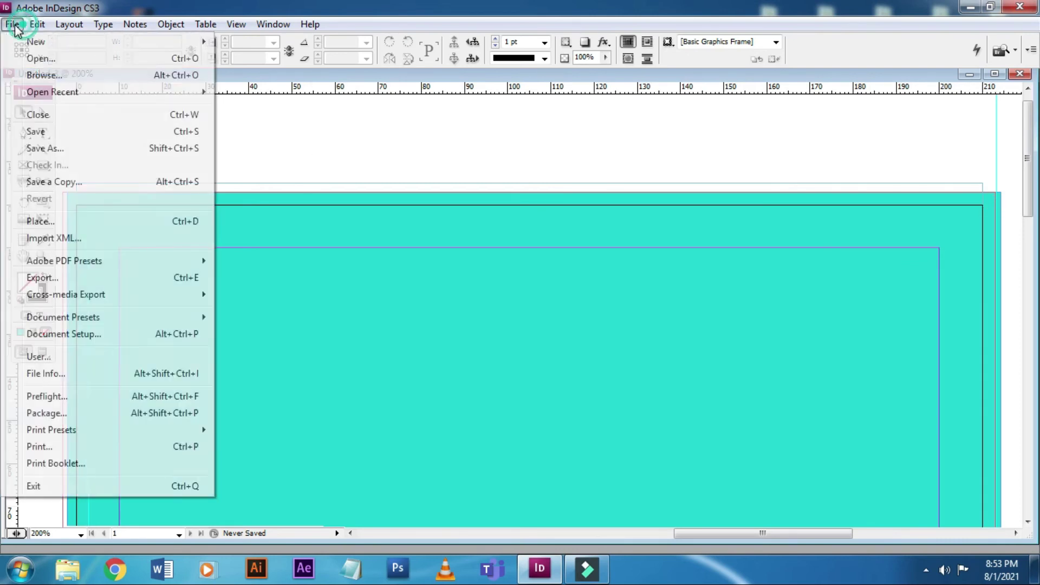
left_click(63, 336)
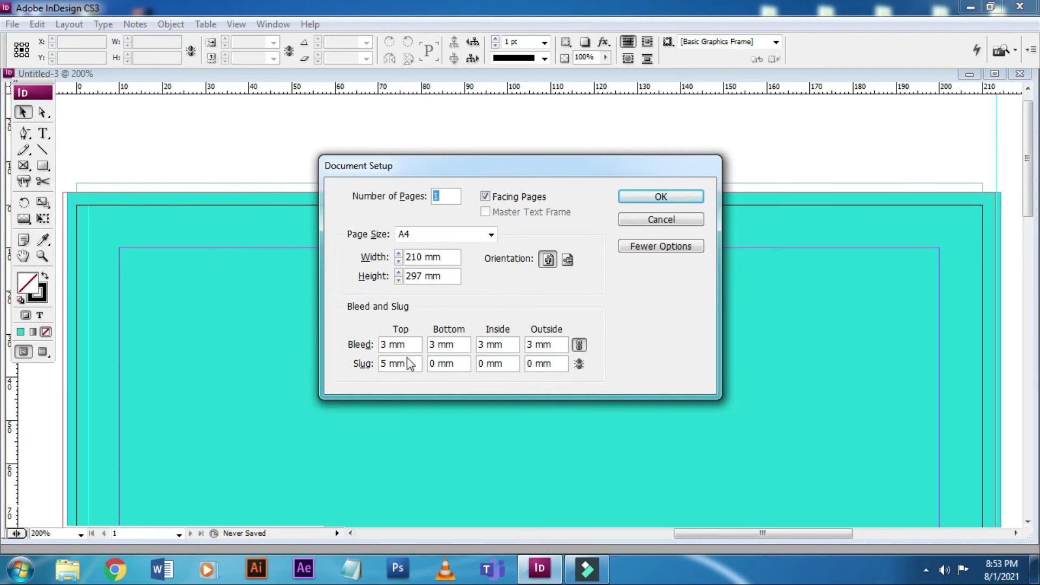
left_click(579, 363)
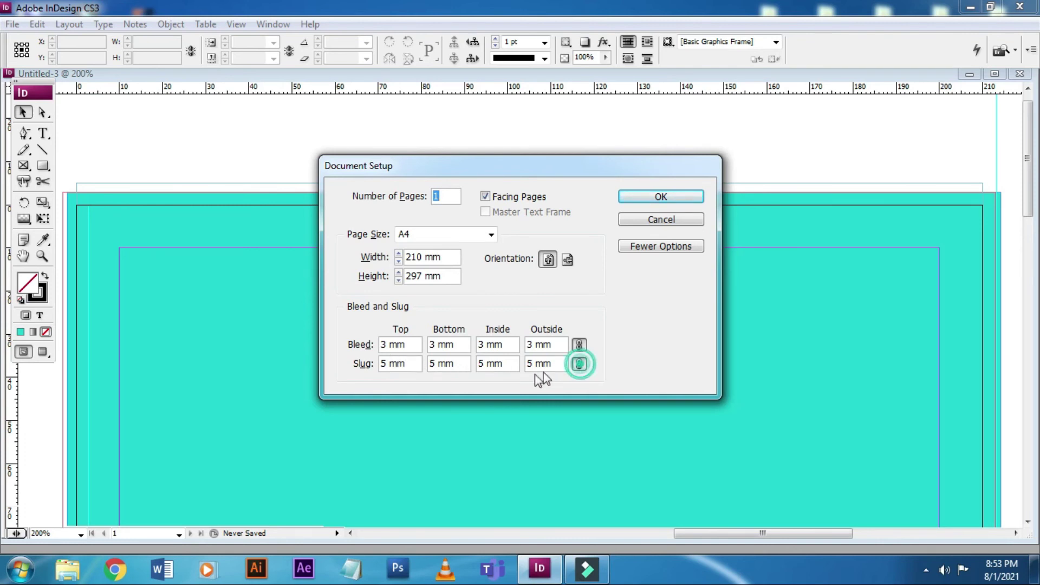
left_click(661, 199)
Step: Align the turquoise rectangle to the horizontal centre of the page so it reaches the bleed lines
scroll(227, 144, "left", 3)
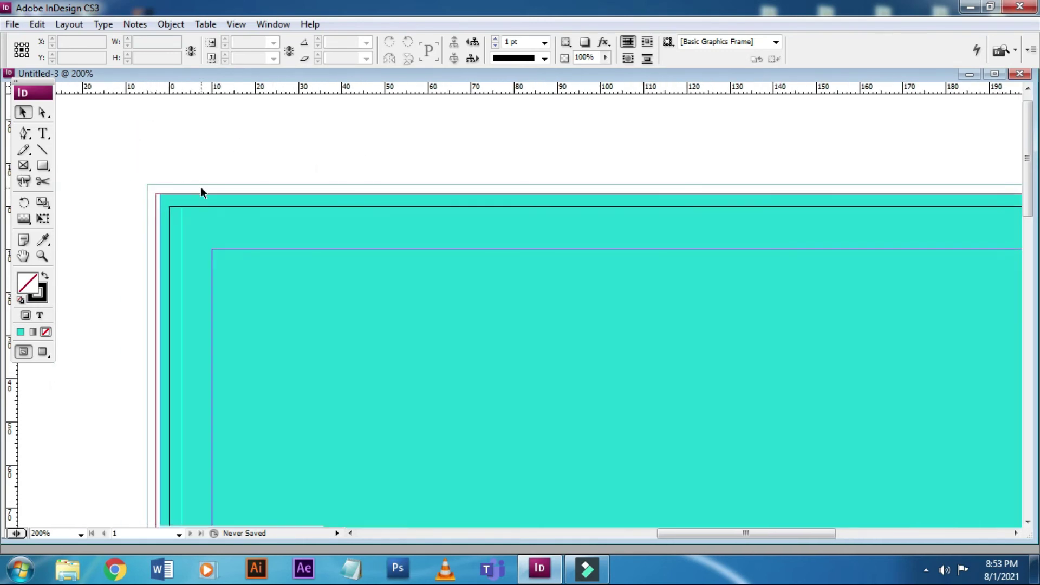
key("ctrl+equal")
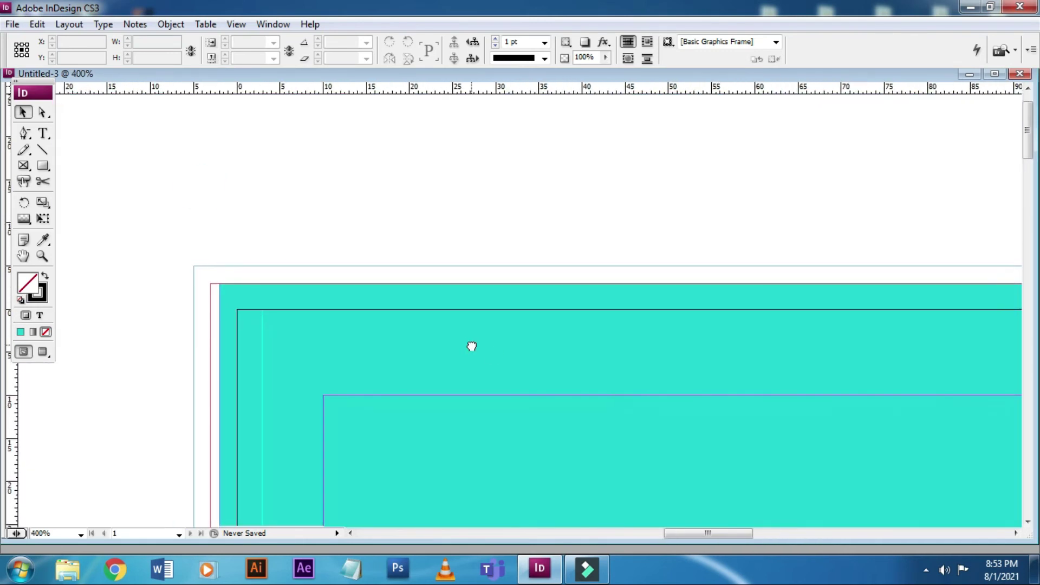
left_click(220, 304)
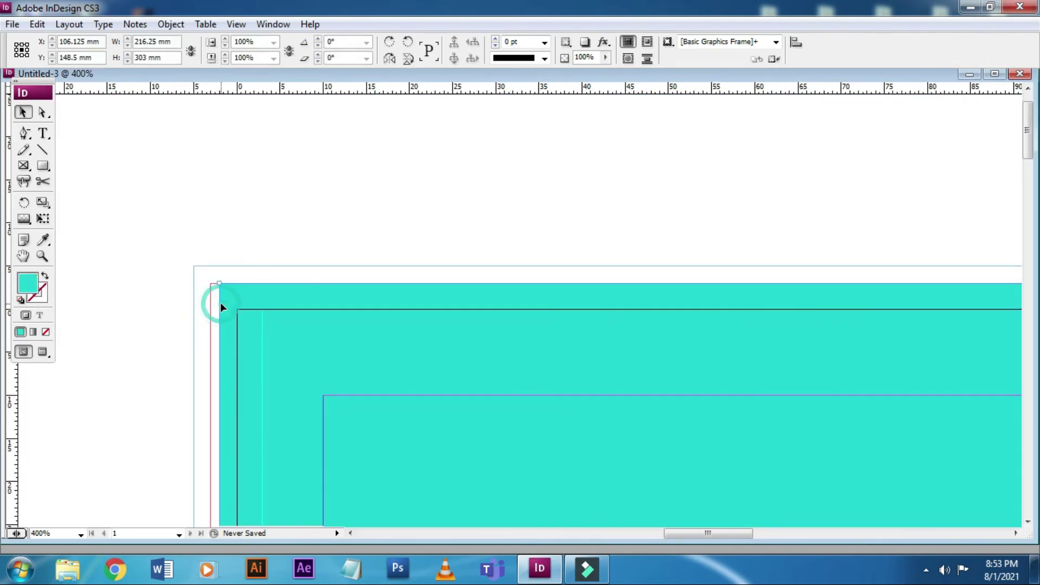
left_click(814, 42)
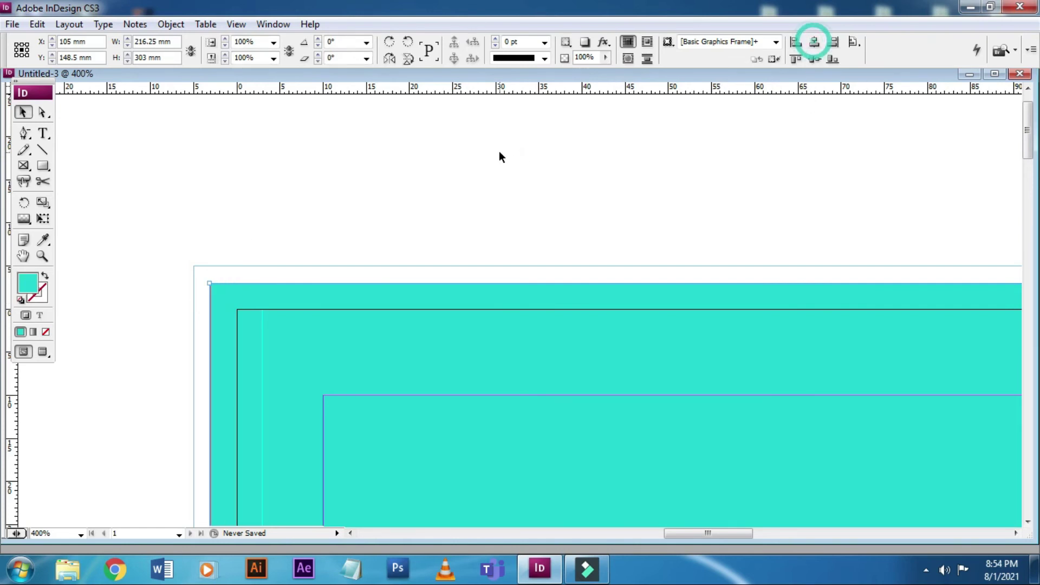
left_click(499, 150)
Step: Move the turquoise rectangle about 20 mm right and 20 mm down, clear of the upper-left bleed and slug corner
left_click_drag(219, 291, 388, 466)
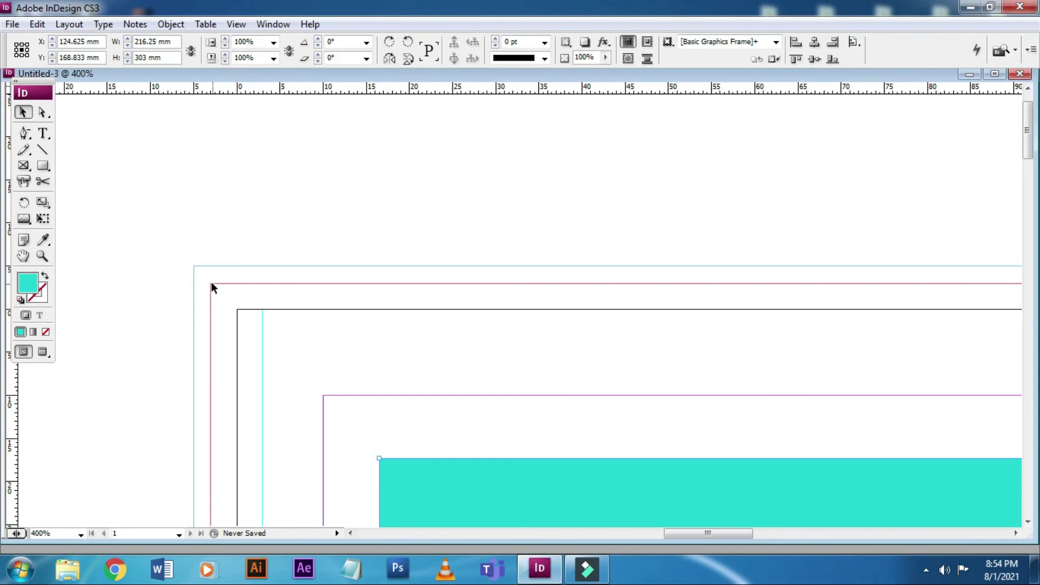
key("z")
left_click_drag(139, 227, 348, 345)
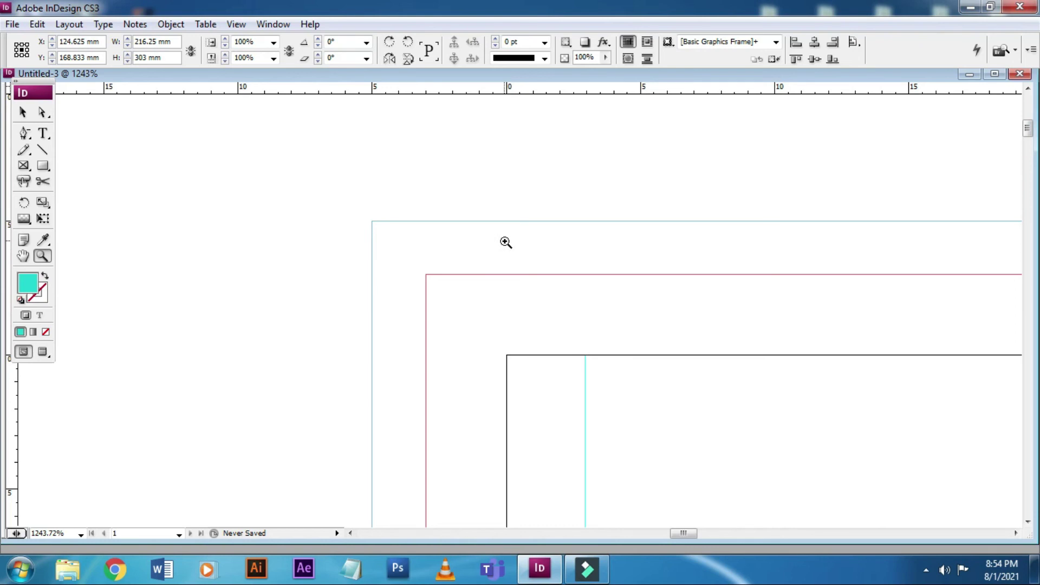
left_click(23, 112)
left_click(43, 133)
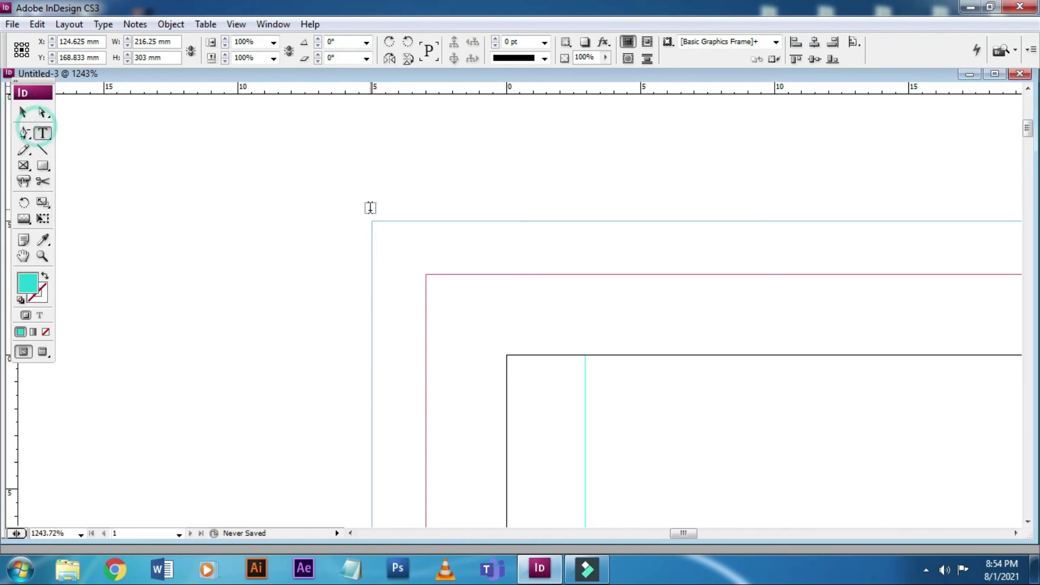
left_click_drag(332, 195, 719, 241)
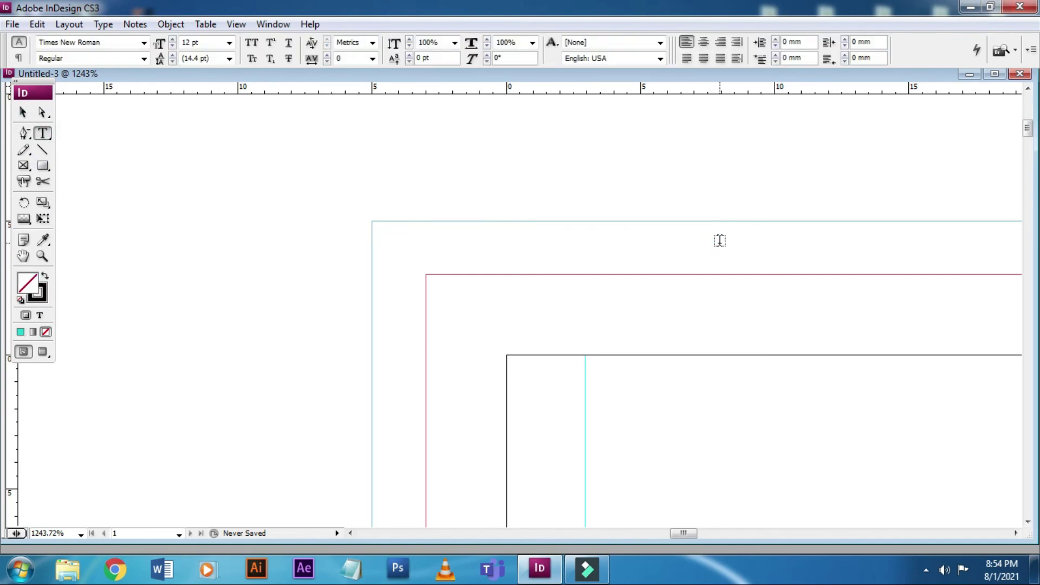
key("z")
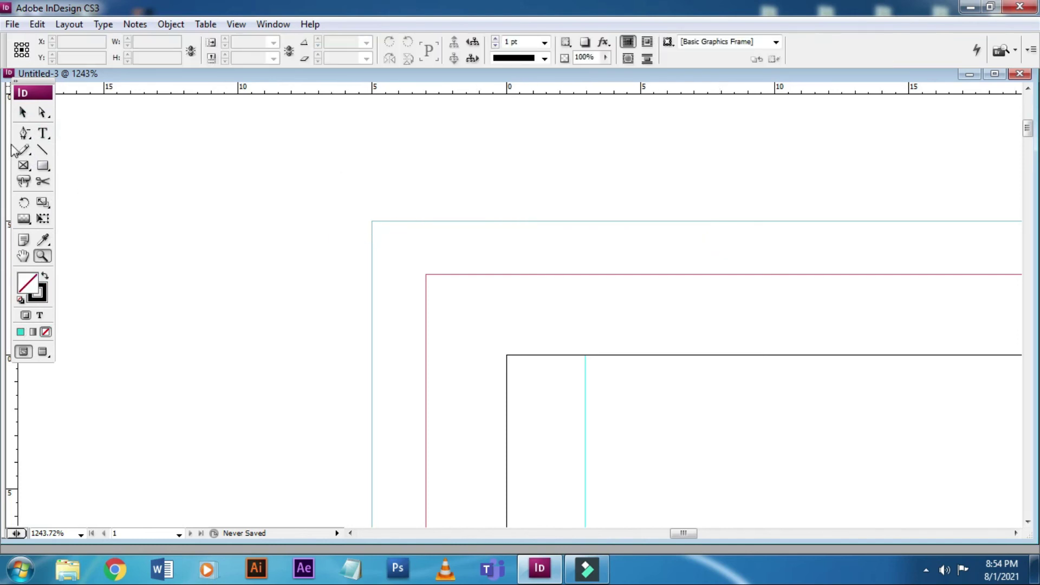
Step: Draw a text frame about 11 mm wide and 3.6 mm high over the upper-left slug corner, with 8 pt text
left_click(42, 134)
left_click_drag(309, 218, 601, 314)
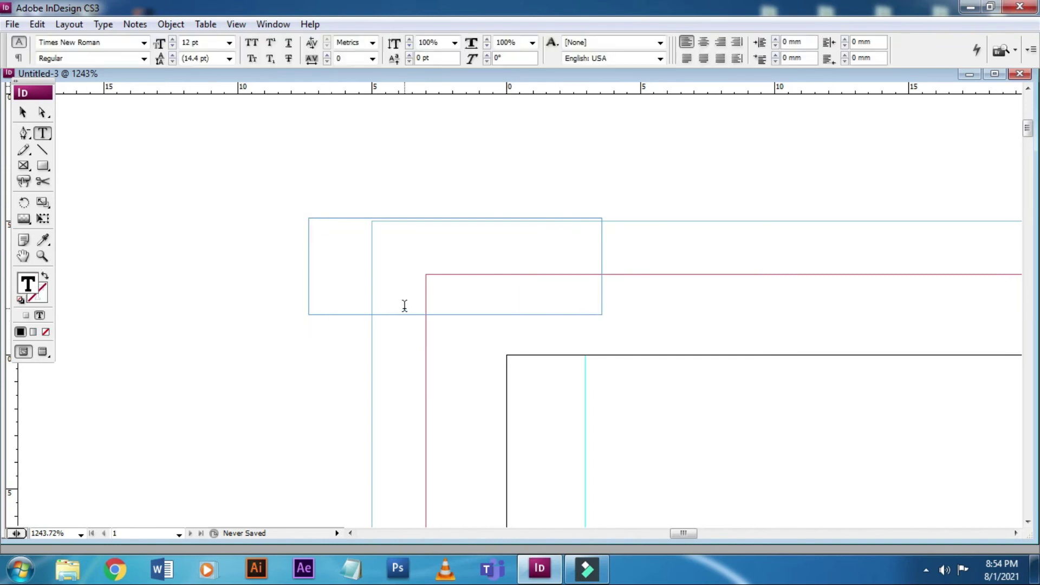
left_click(204, 42)
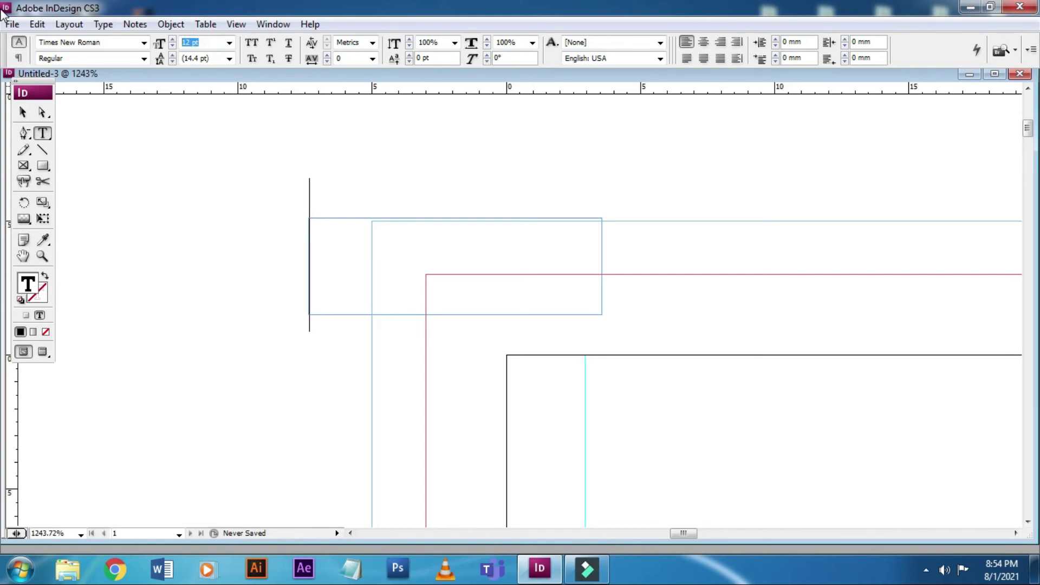
type("8")
key("Return")
Step: Enter the text "Size:A4" in the slug text frame
type("SIZE")
key("BackSpace")
key("BackSpace")
key("BackSpace")
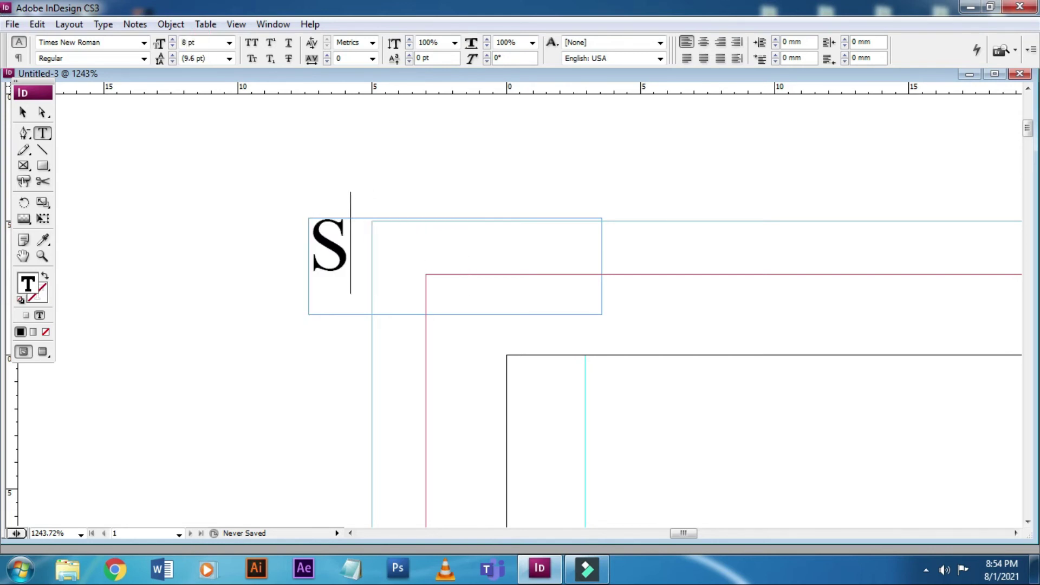
type("ize:")
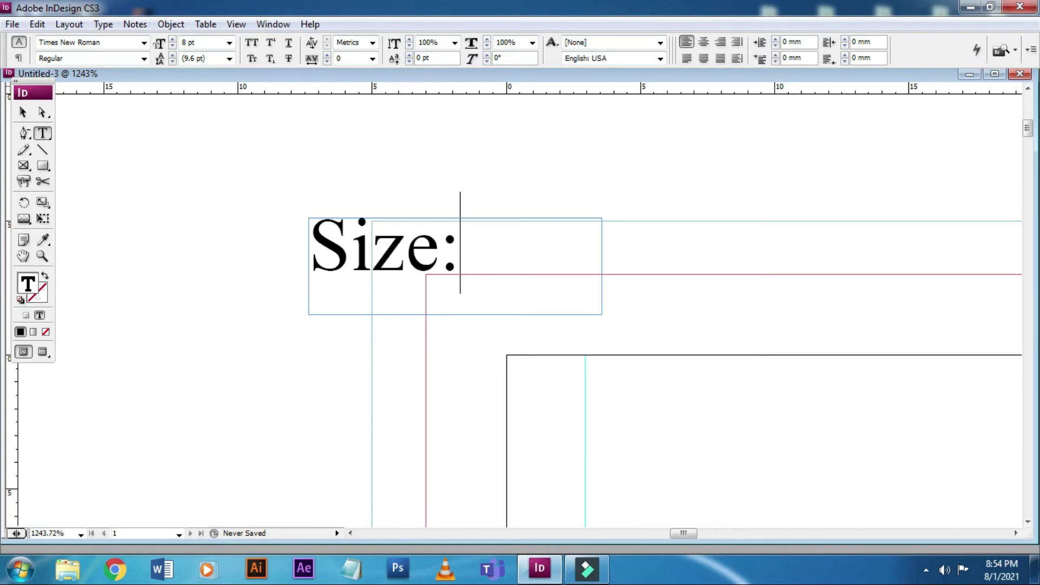
type("A4")
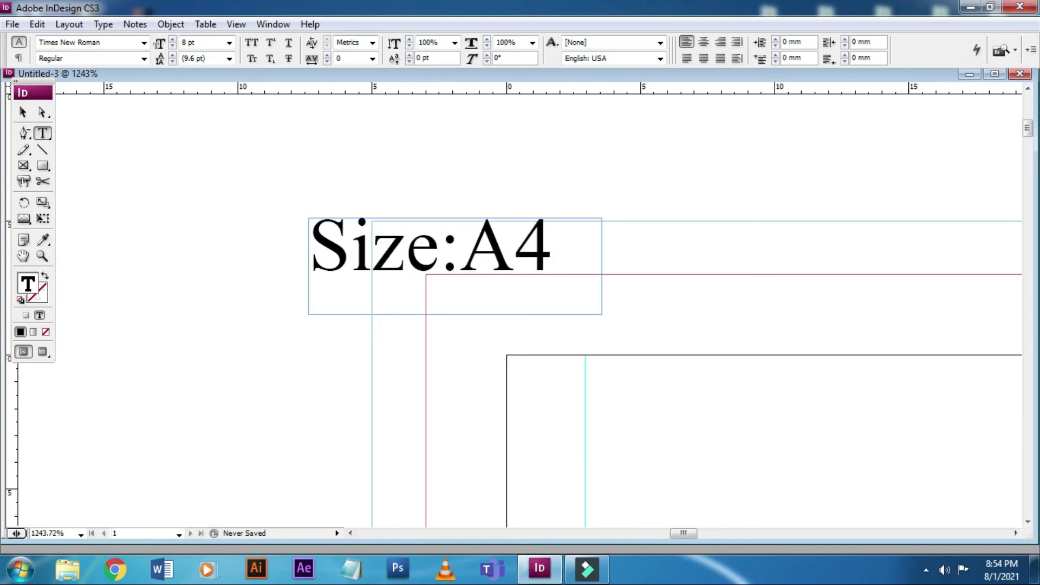
Step: Widen the slug text frame to the right, to about 47 mm
left_click(23, 112)
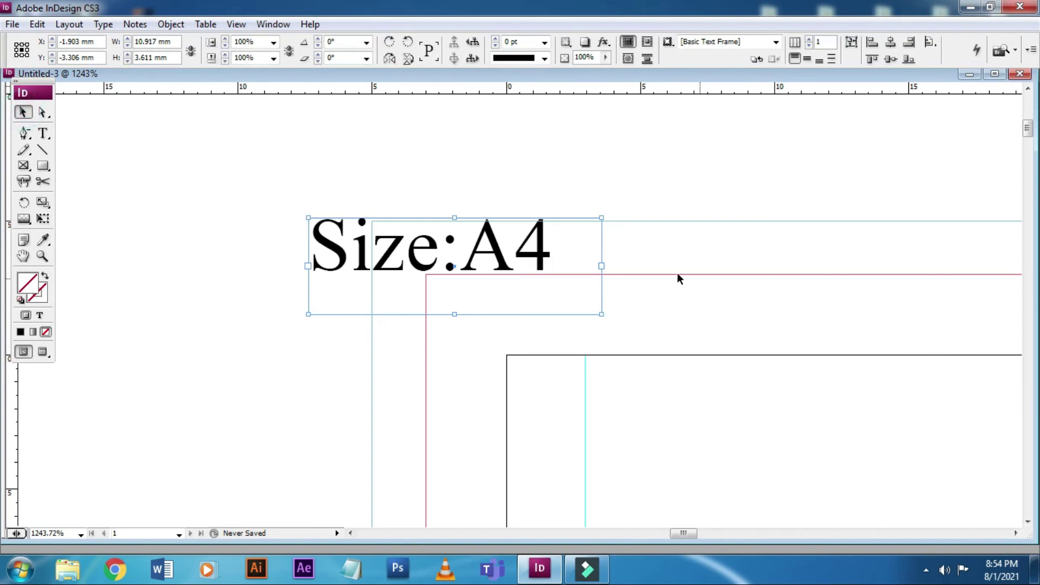
left_click_drag(601, 266, 979, 269)
key("space")
left_click_drag(304, 226, 614, 206)
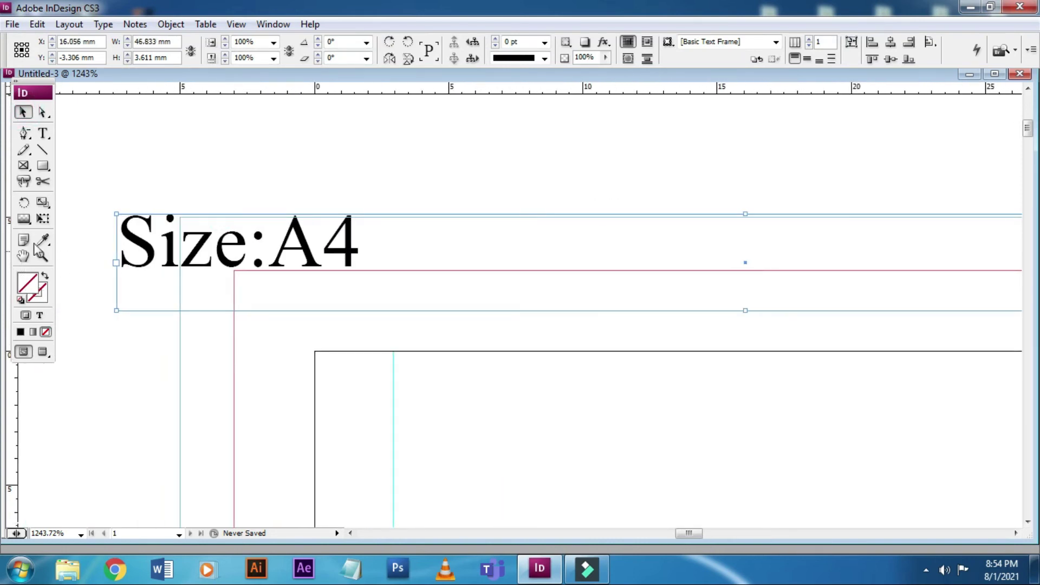
Step: Append ", Paper thickness: 280gsm, UV" after "Size:A4" in the slug text frame
left_click(42, 132)
left_click(397, 248)
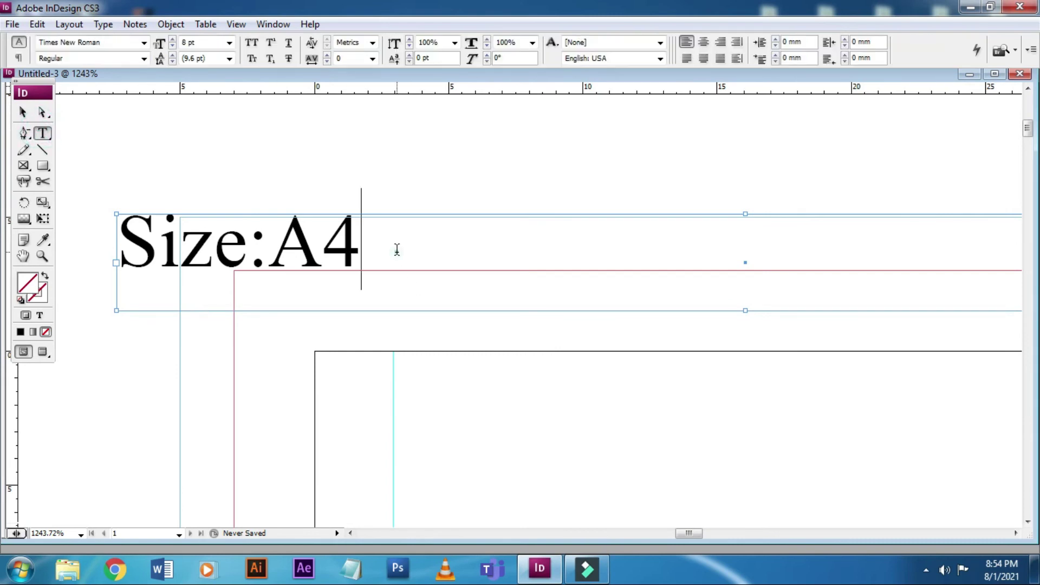
type(", ")
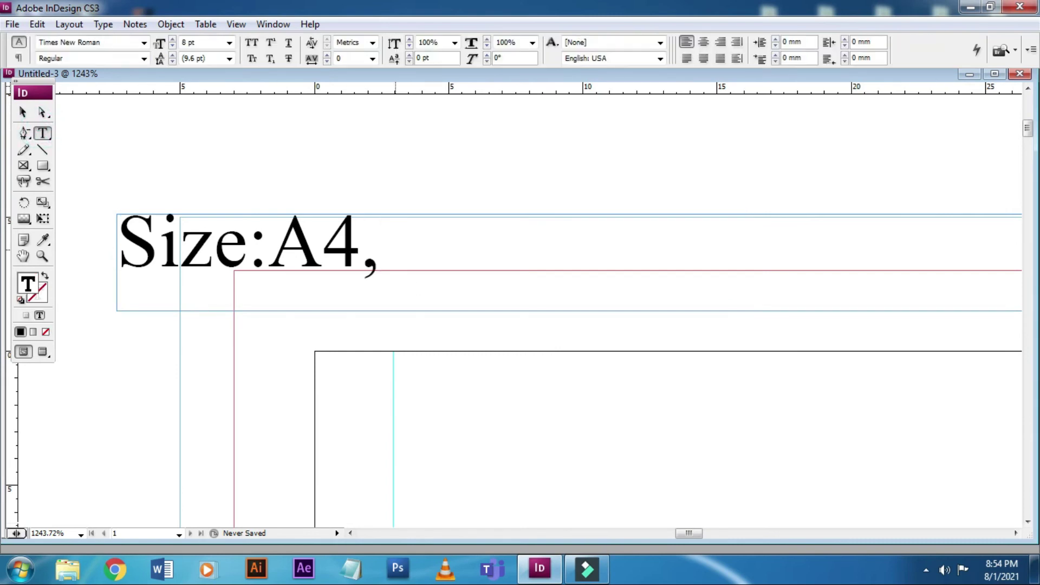
type("Pap")
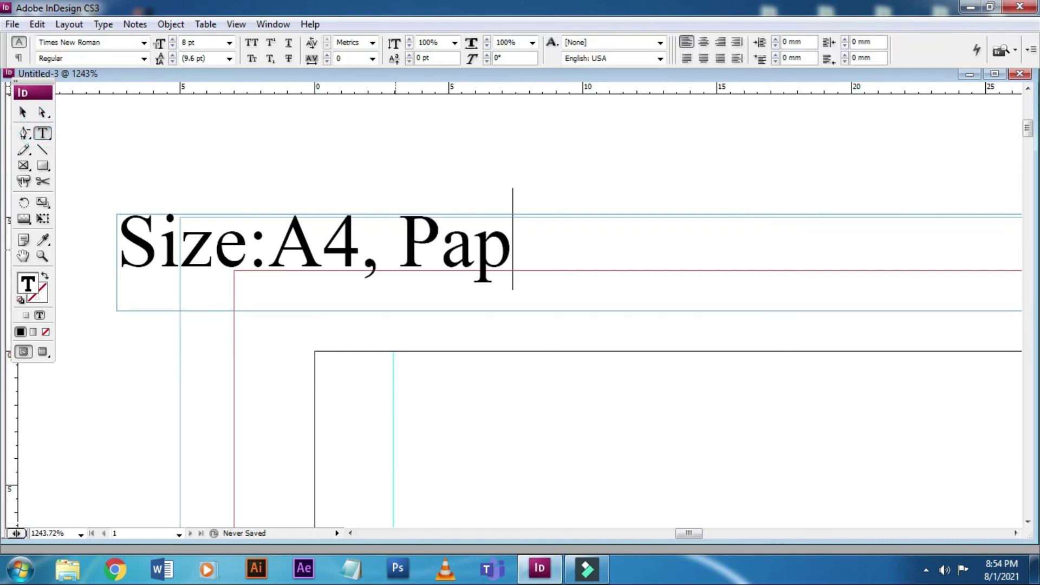
type("er thickness:")
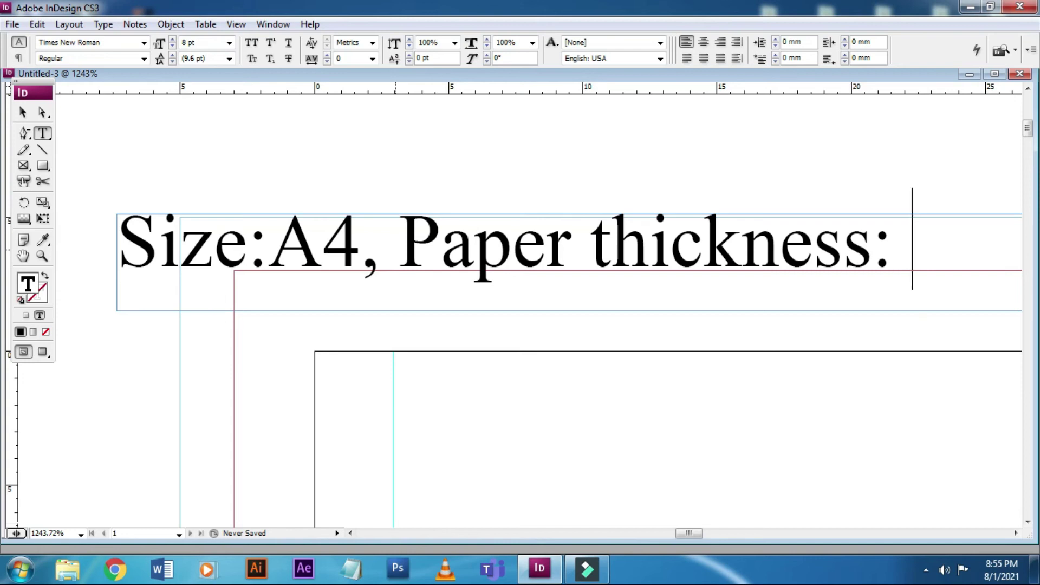
type("28")
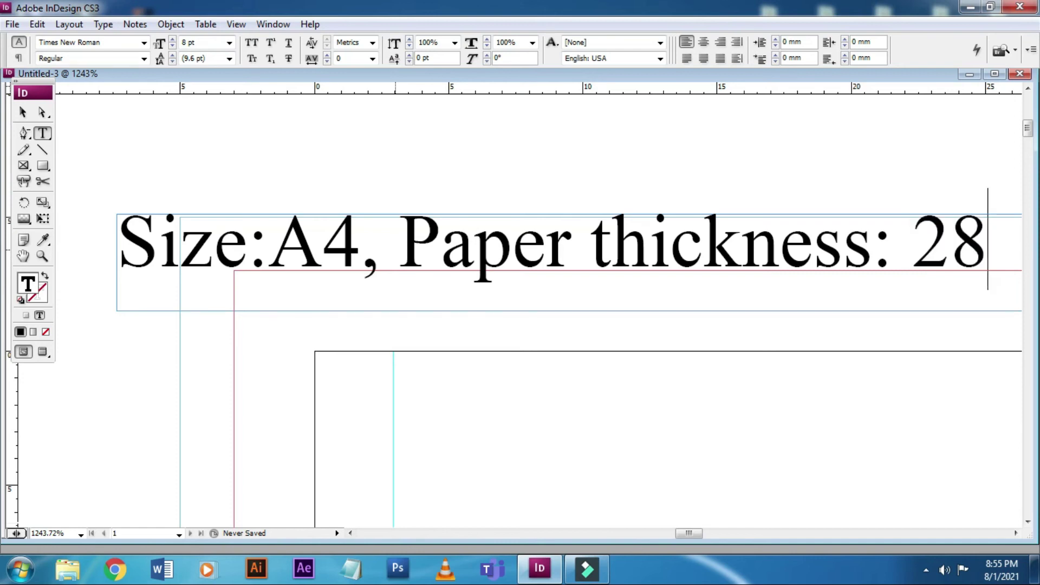
type("0gsm")
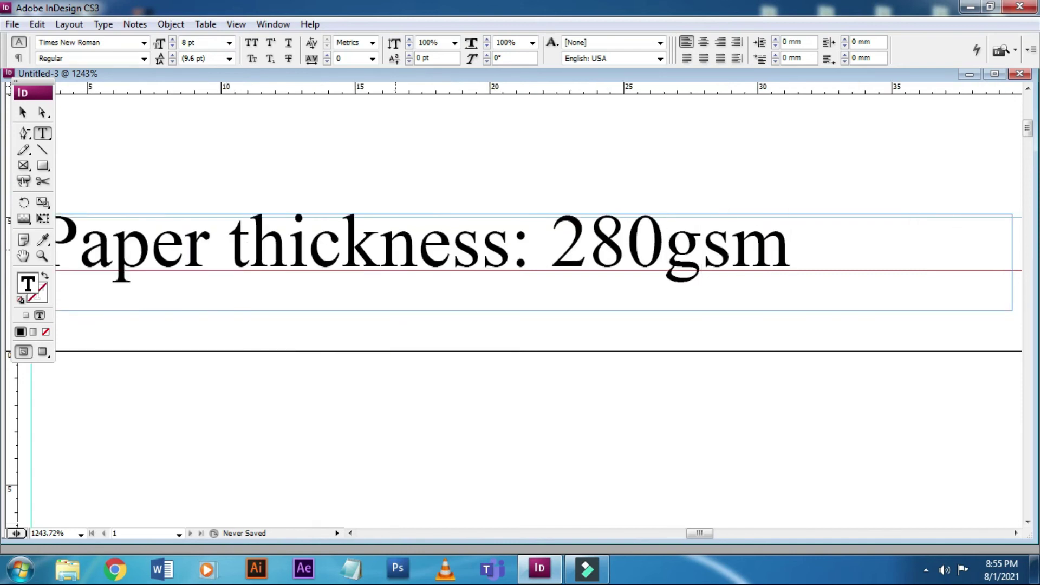
type(", UV")
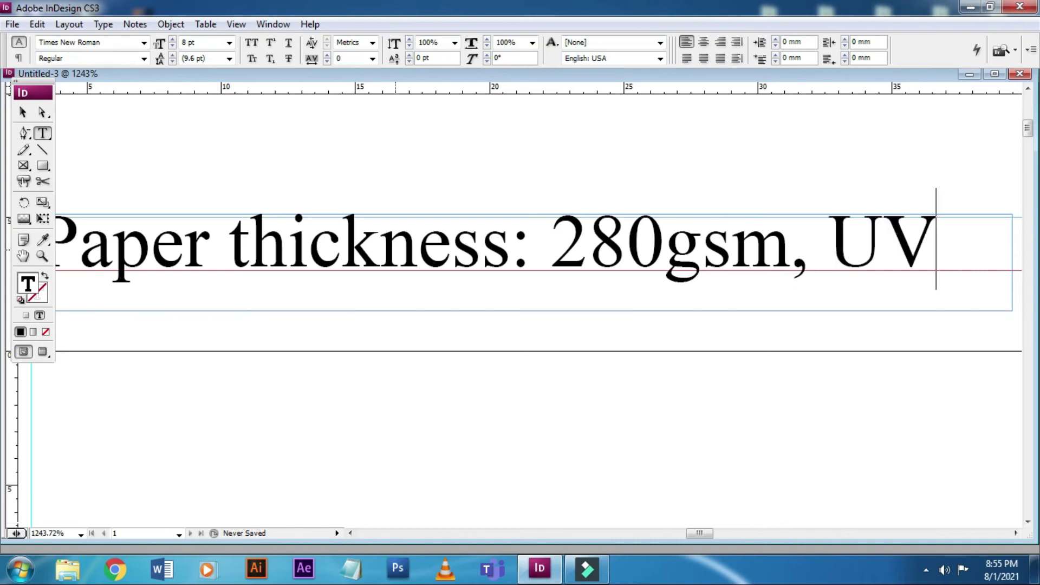
left_click(24, 112)
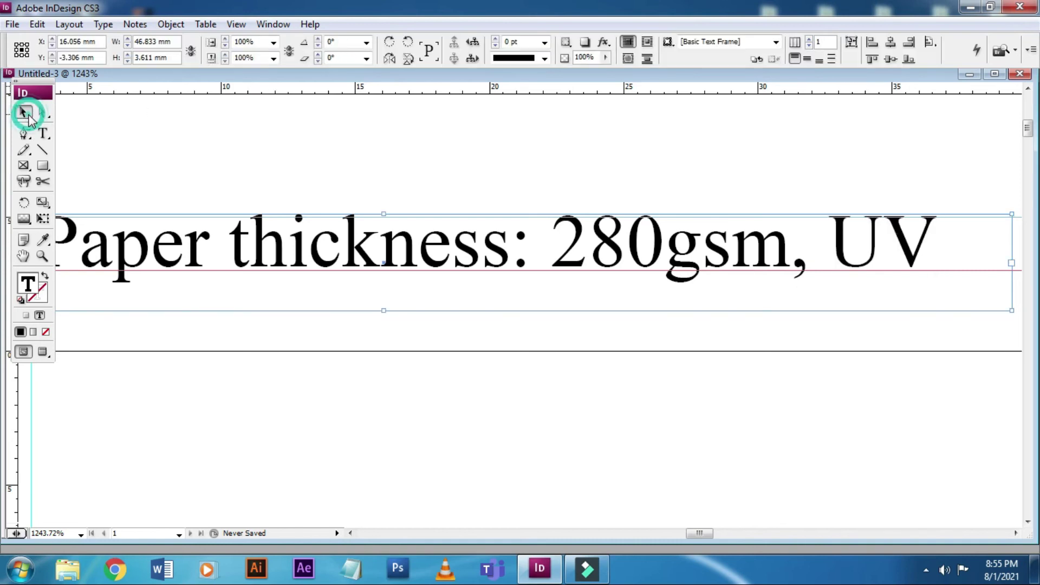
Step: Set the font size of all the text in the slug text frame to 7 pt
key("ctrl+minus")
key("ctrl+minus")
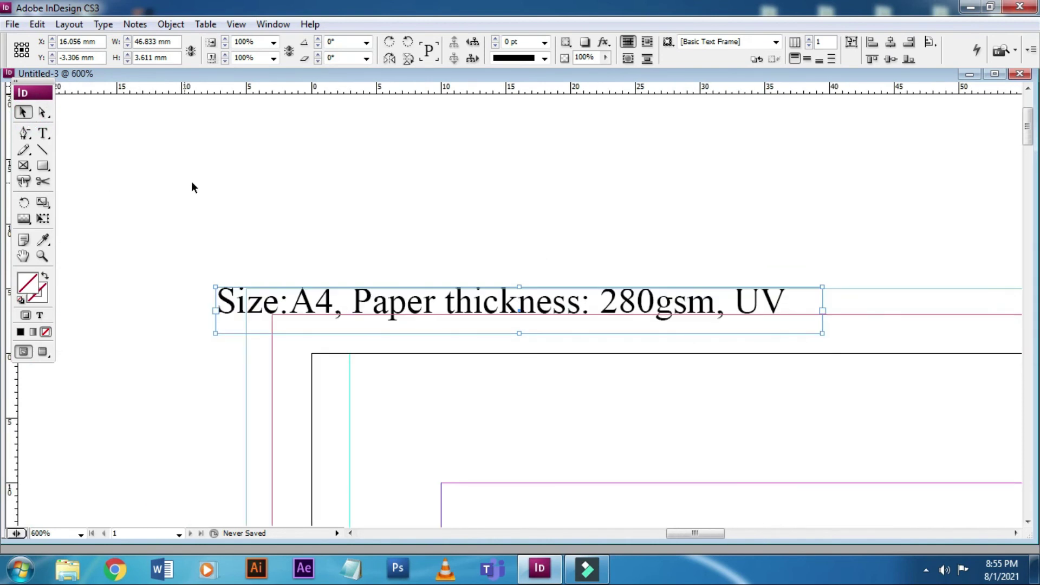
left_click(228, 208)
left_click(278, 301)
left_click(43, 133)
left_click(340, 311)
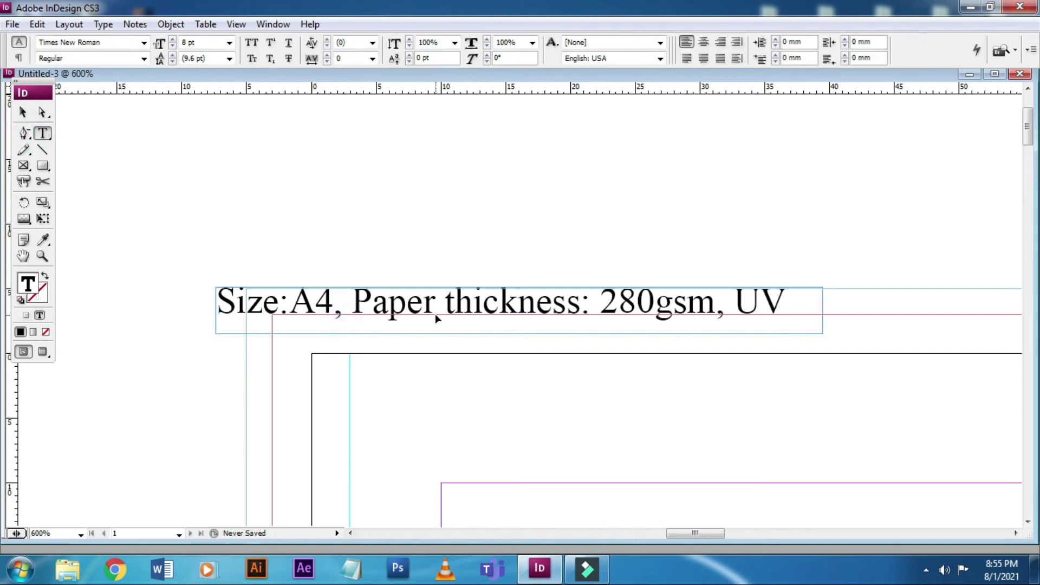
key("ctrl+a")
key("ctrl+t")
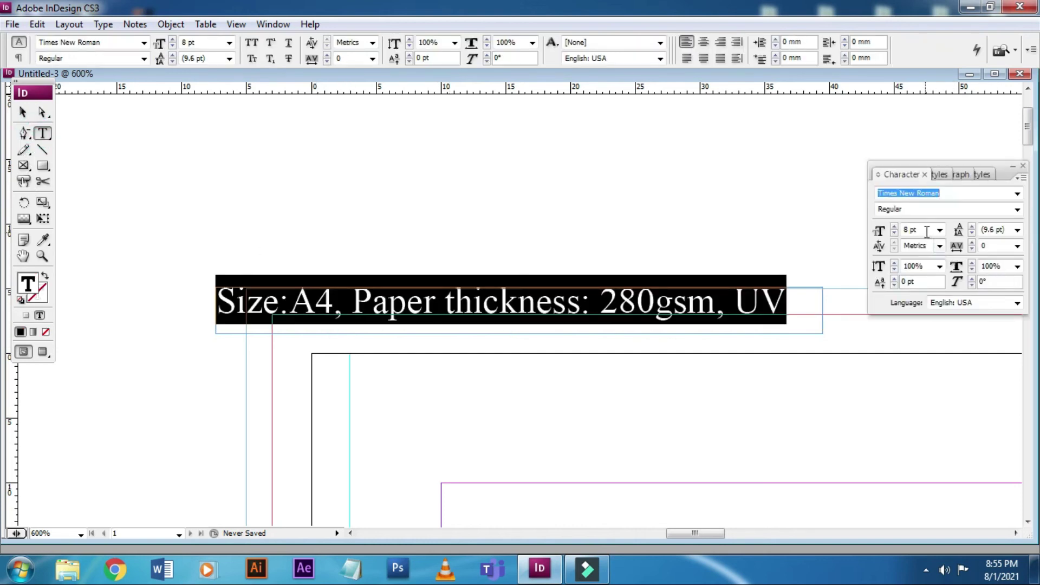
key("Tab")
key("Tab")
type("7")
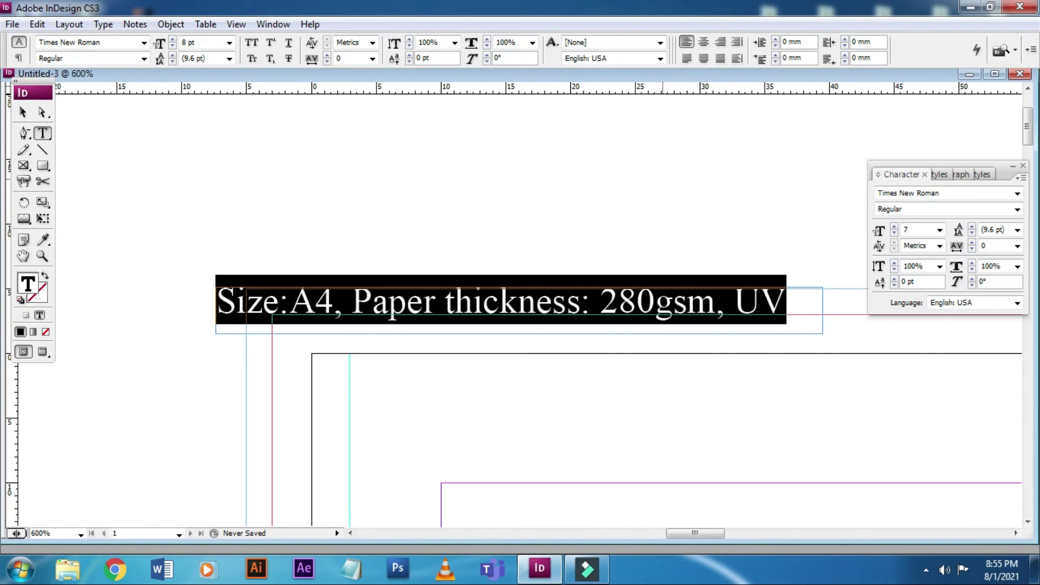
left_click(23, 112)
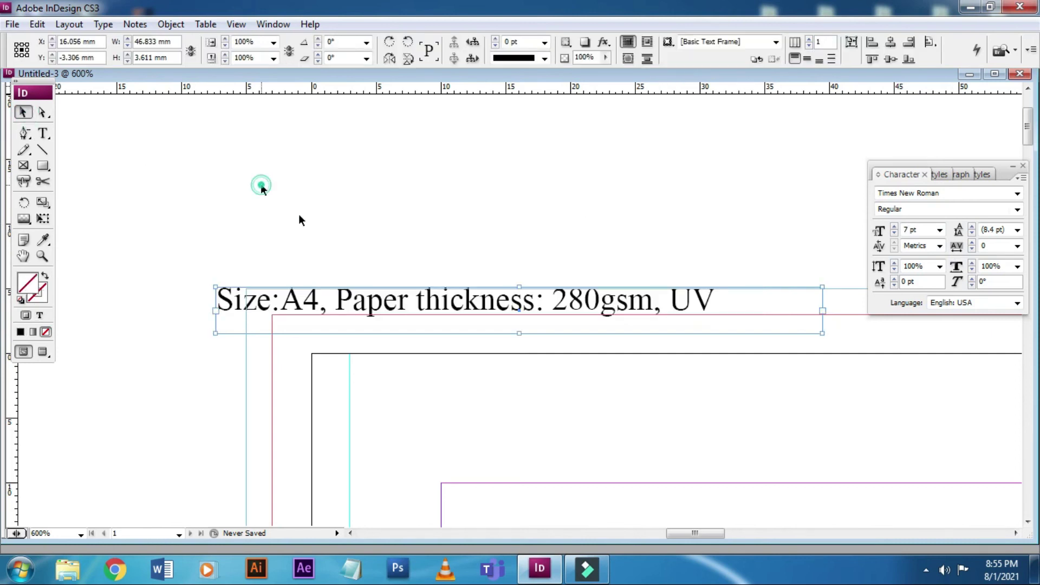
Step: Move the text frame about 4 mm to the right so its text sits between the top slug and bleed lines
left_click(260, 185)
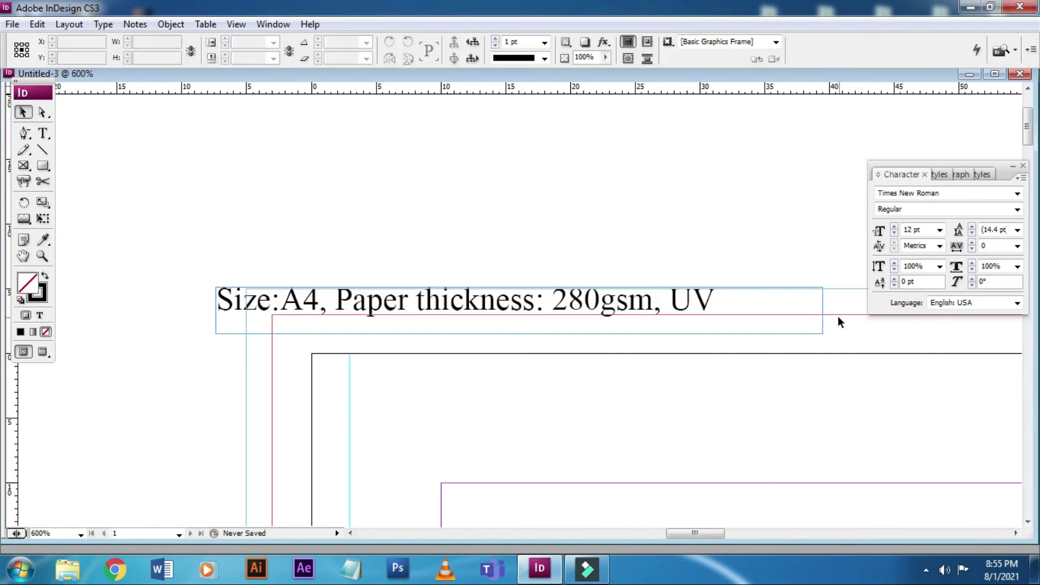
mouse_move(569, 297)
left_mouse_down()
mouse_move(626, 298)
mouse_move(569, 298)
left_mouse_up()
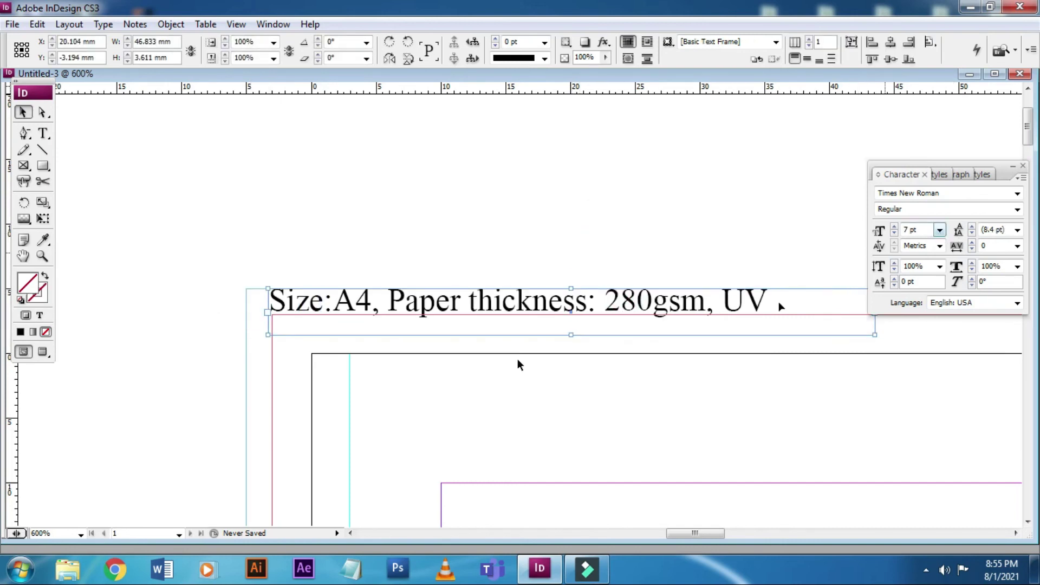
left_click(317, 244)
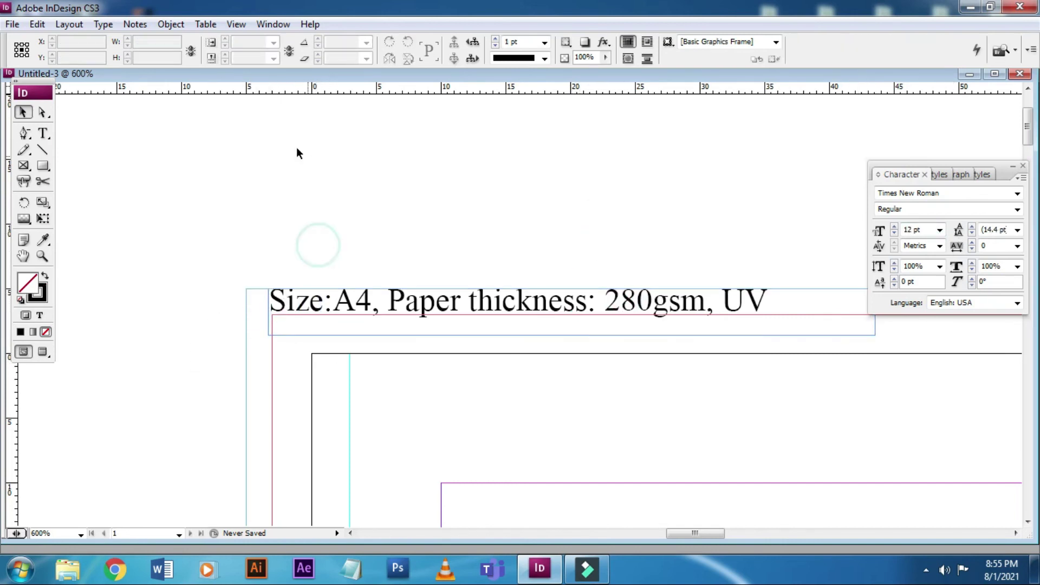
Step: Set the document's slug to 10 mm on all four sides
left_click(13, 25)
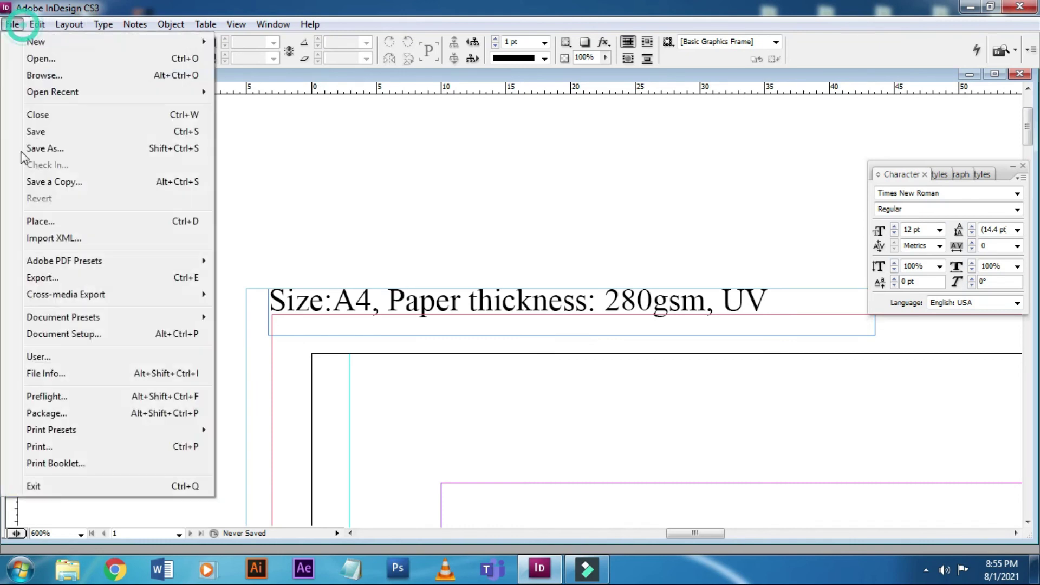
left_click(59, 332)
triple_click(402, 364)
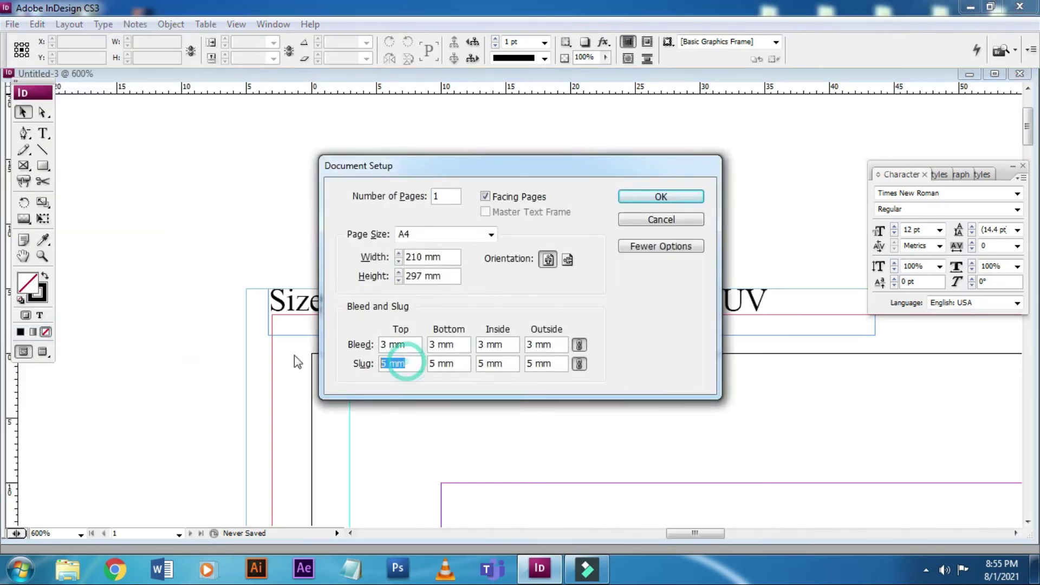
type("10M")
key("Tab")
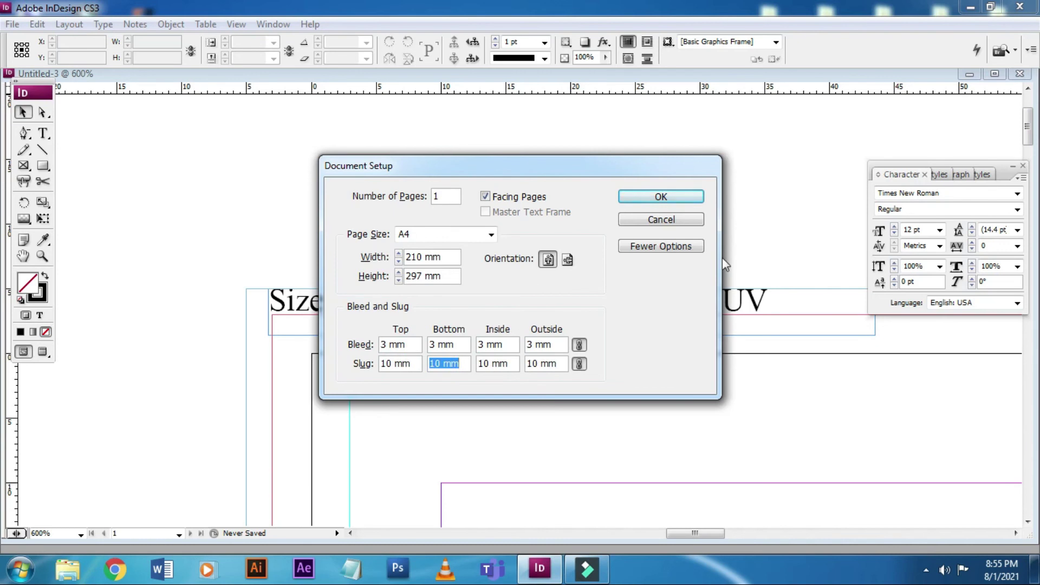
left_click(660, 197)
left_click(274, 197)
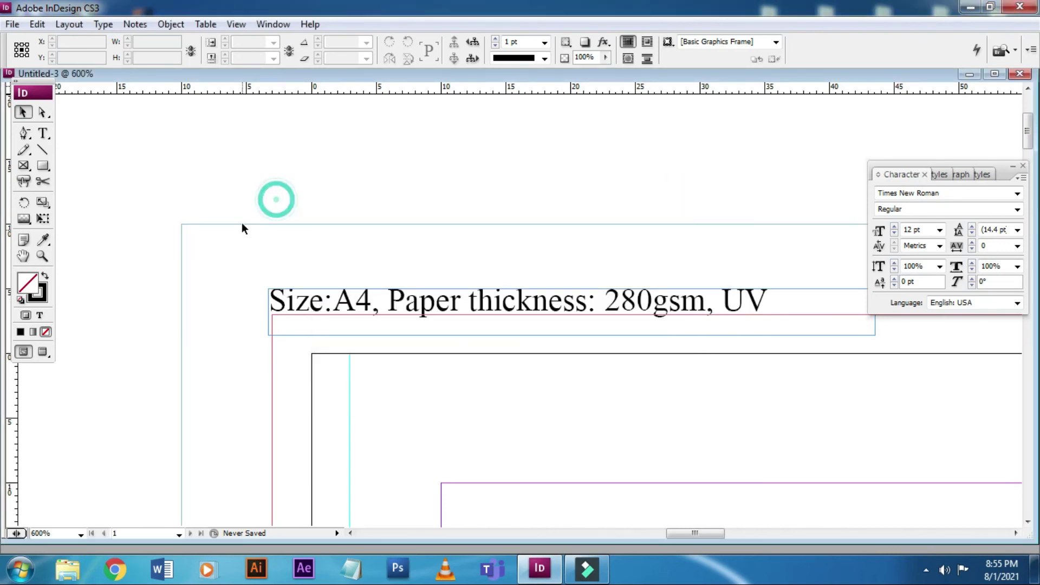
Step: Shorten the slug text frame to about 2.2 mm high and place it midway between the top slug and bleed lines
left_click(323, 299)
mouse_move(318, 274)
left_mouse_down()
mouse_move(327, 256)
mouse_move(330, 267)
left_mouse_up()
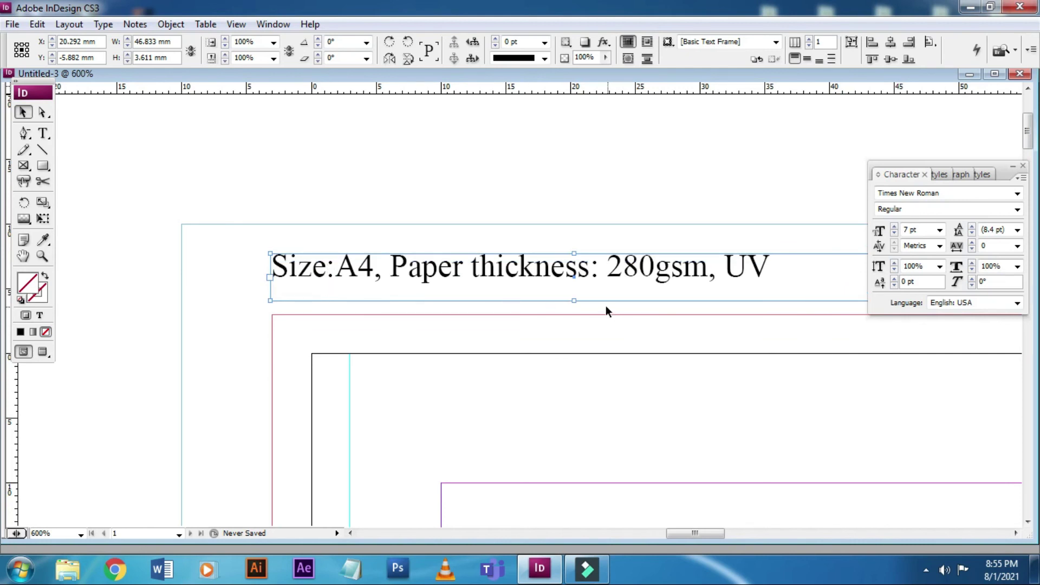
mouse_move(574, 302)
left_mouse_down()
mouse_move(574, 273)
mouse_move(574, 282)
left_mouse_up()
left_click(396, 163)
left_click_drag(346, 265, 341, 271)
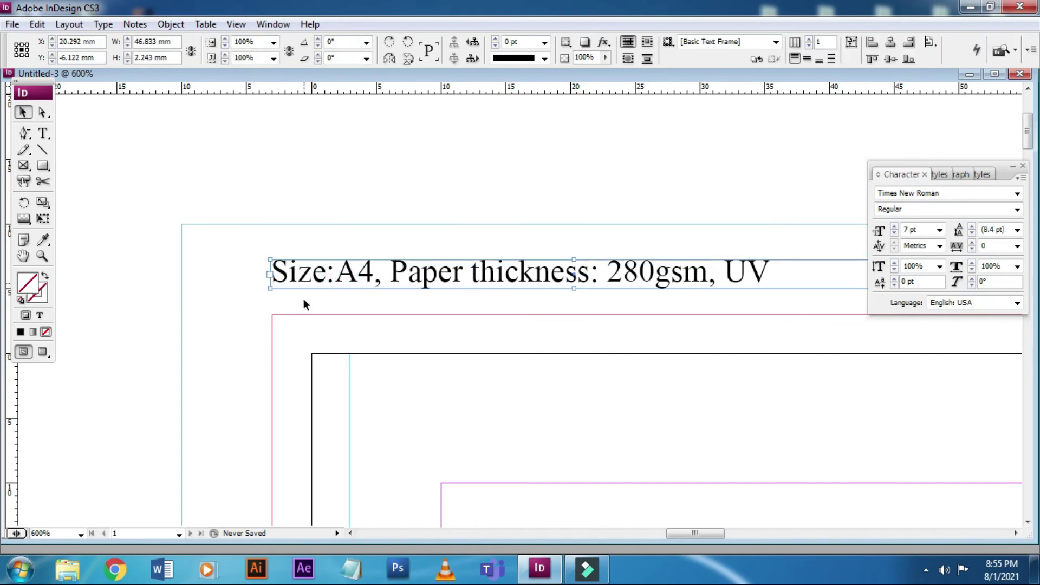
left_click(291, 193)
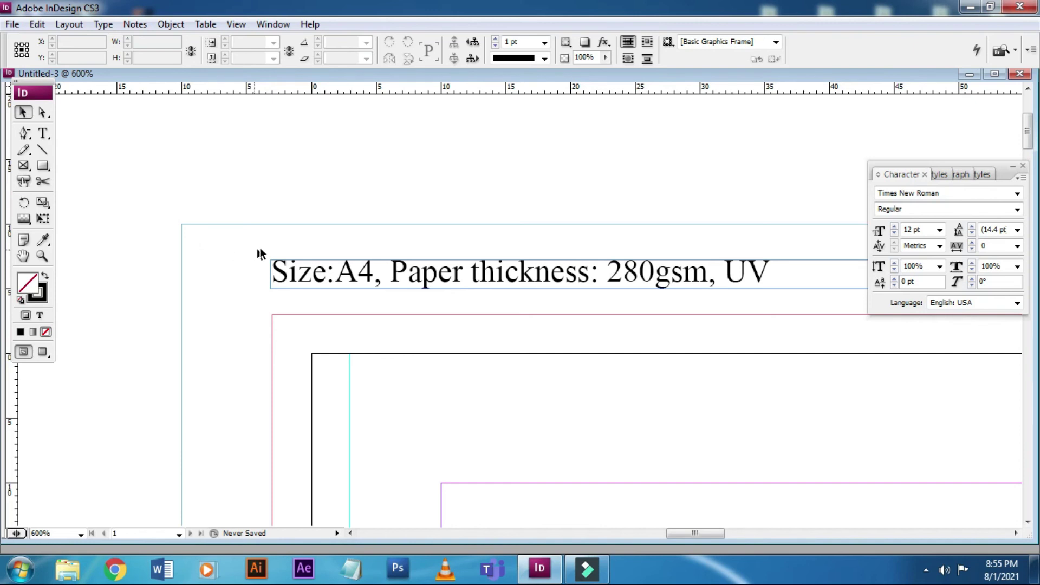
Step: Close the Character panel and delete the turquoise background rectangle from the page
left_click_drag(504, 154, 456, 154)
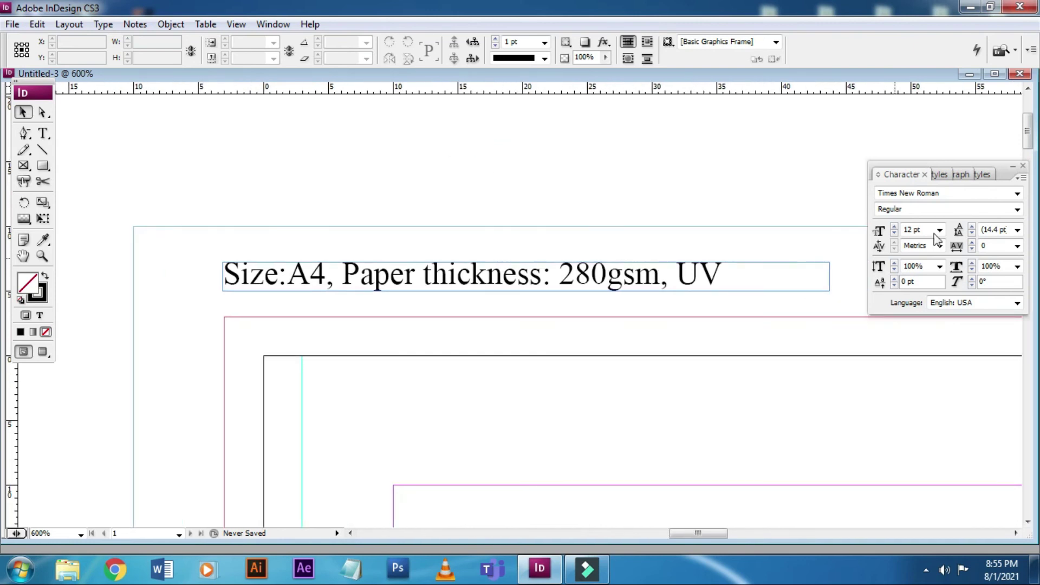
left_click(1023, 167)
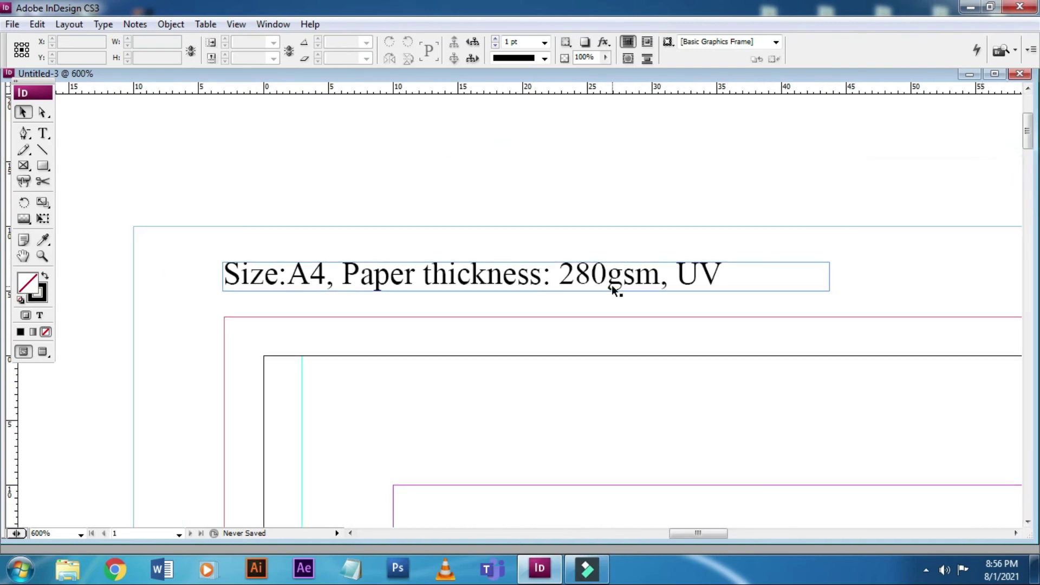
left_click_drag(315, 440, 306, 392)
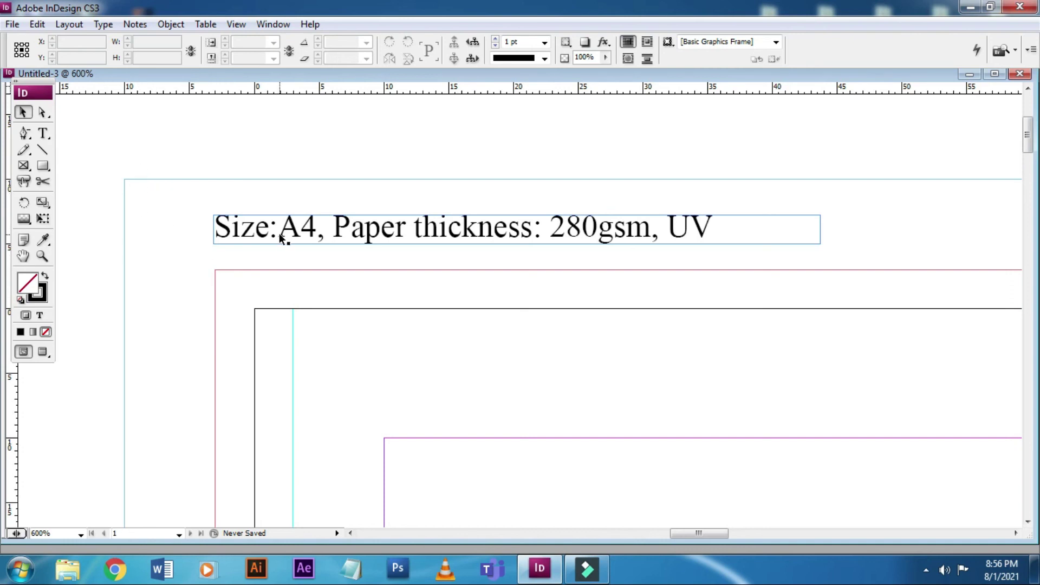
left_click_drag(527, 425, 515, 389)
left_click_drag(424, 424, 408, 388)
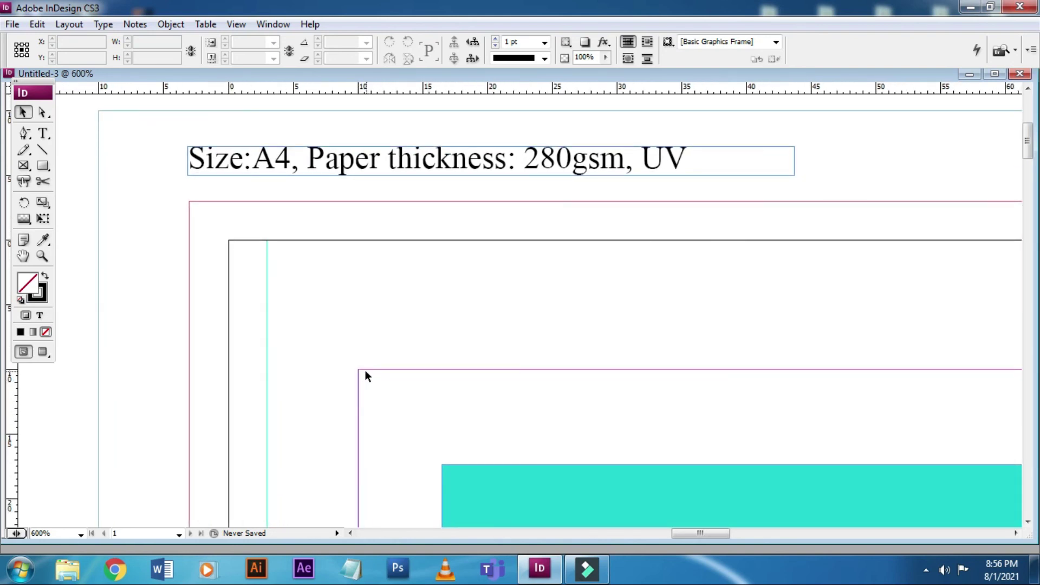
key("ctrl+minus")
key("ctrl+minus")
key("ctrl+minus")
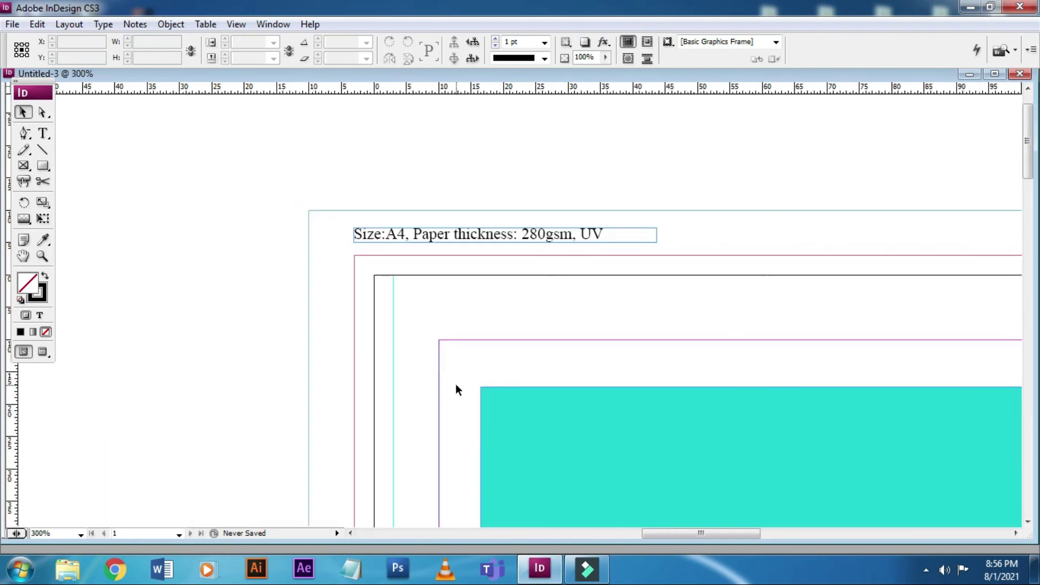
left_click_drag(522, 401, 324, 305)
left_click_drag(328, 359, 285, 311)
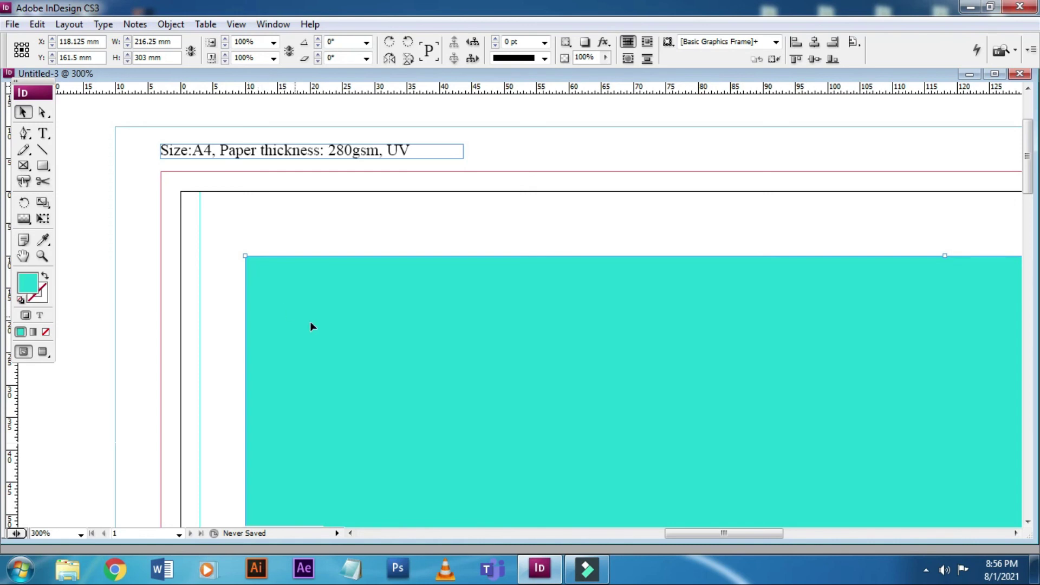
key("Delete")
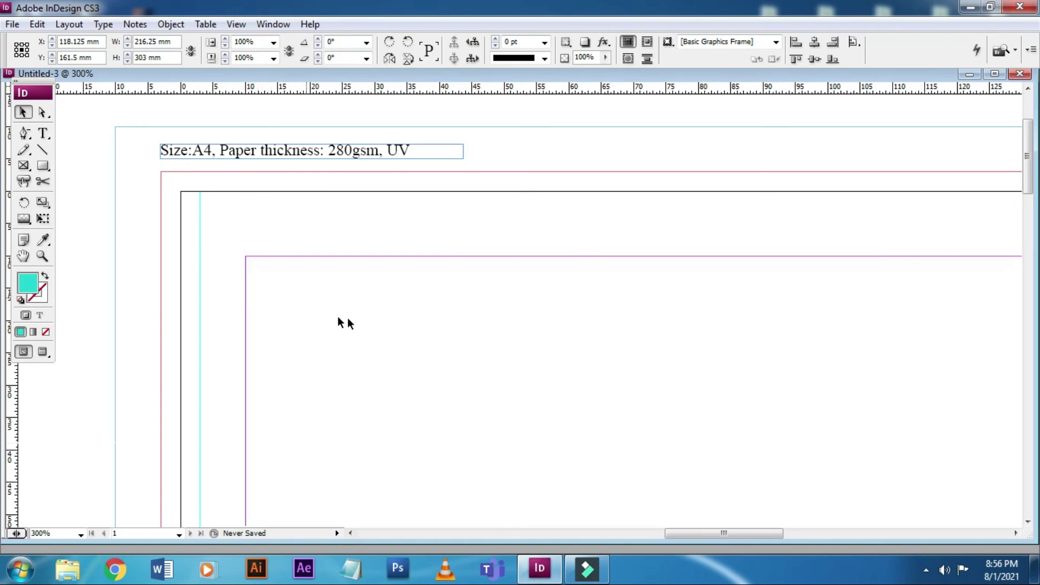
Step: Duplicate the print-information text frame to just above the top slug line and replace the copy's text with "Slug"
left_click_drag(327, 295, 360, 372)
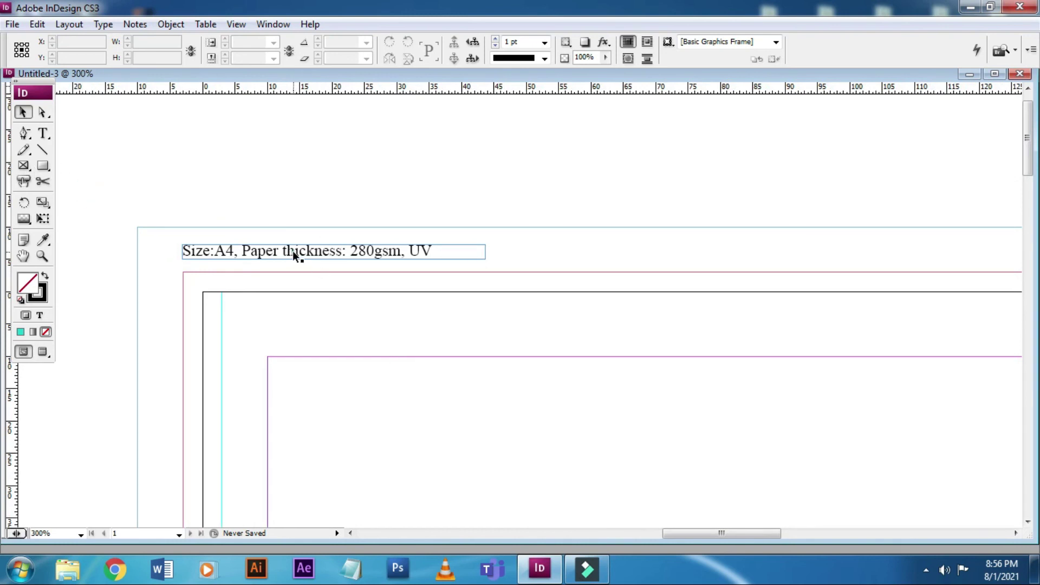
left_click_drag(311, 250, 687, 192)
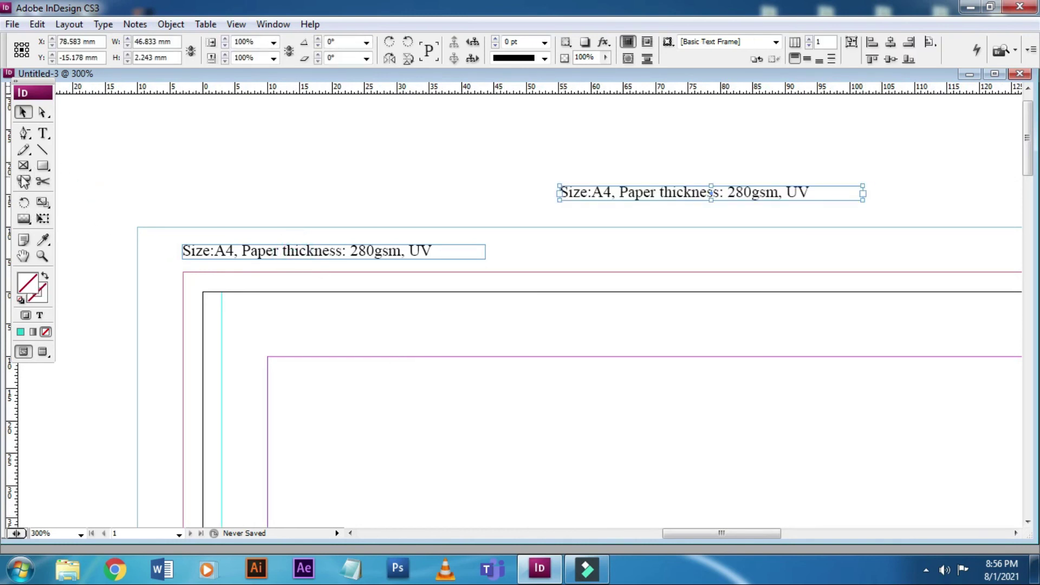
left_click(39, 134)
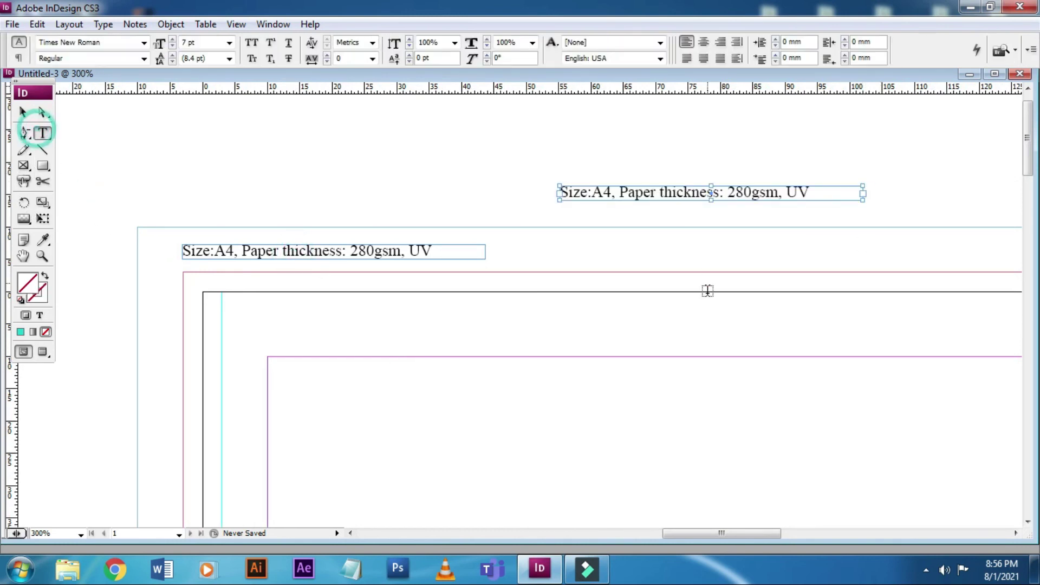
left_click(612, 194)
key("ctrl+a")
type("sU")
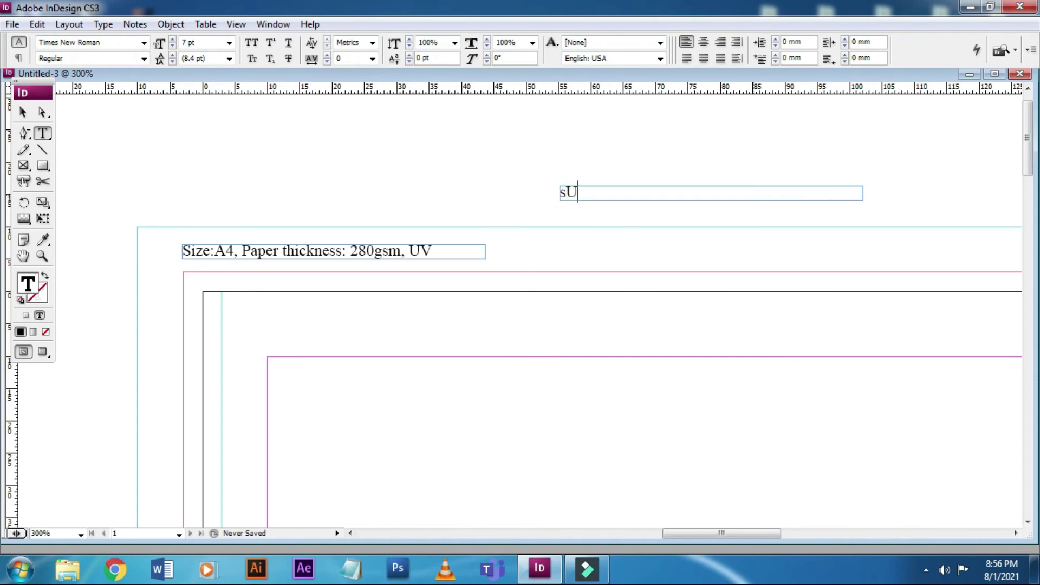
key("BackSpace")
key("BackSpace")
type("Slu")
key("Escape")
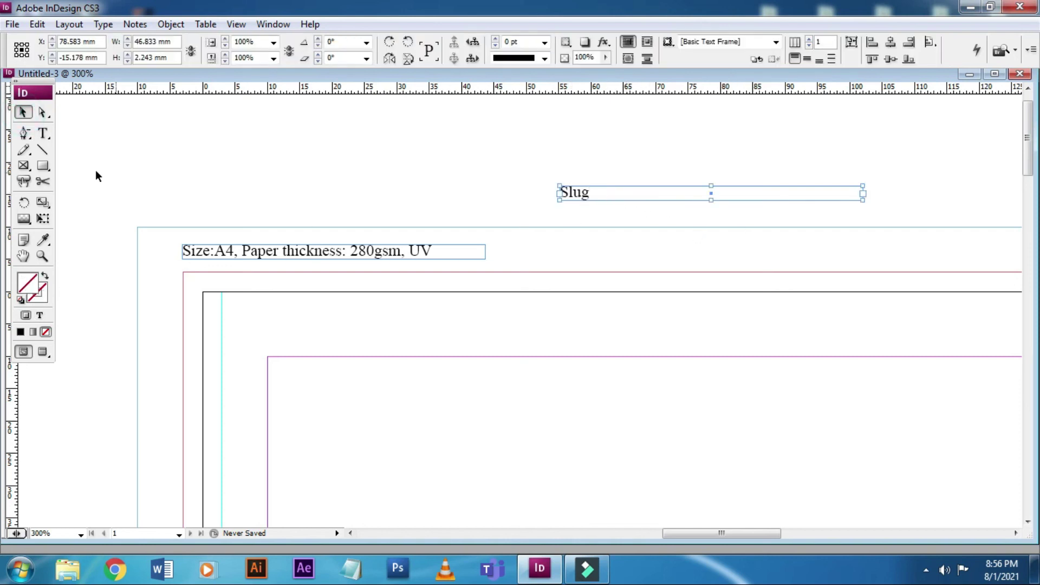
left_click(91, 187)
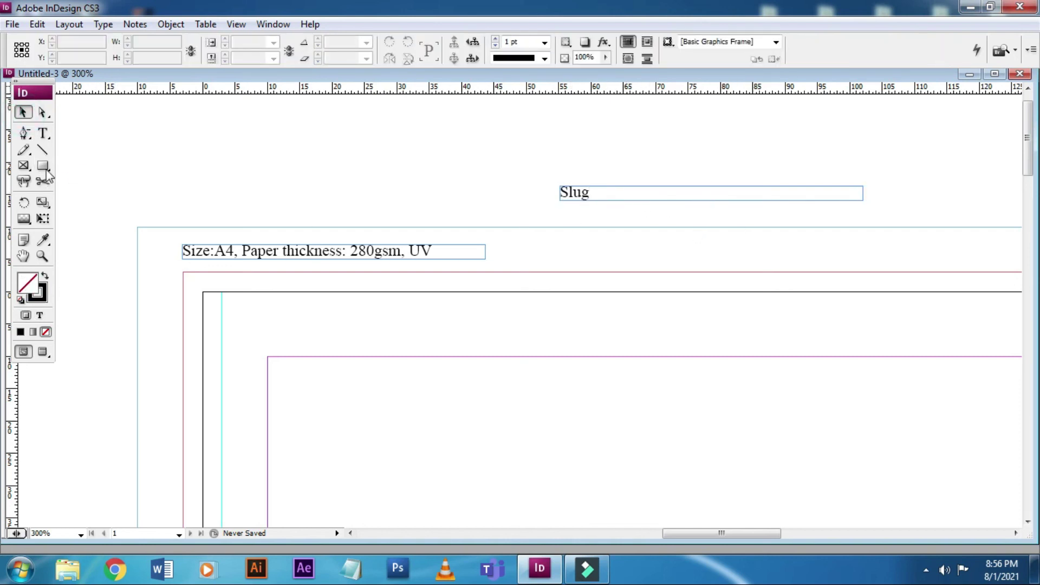
Step: Draw a slanted leader line about 17.8 mm long from the top slug line up to the "Slug" label
left_click(42, 149)
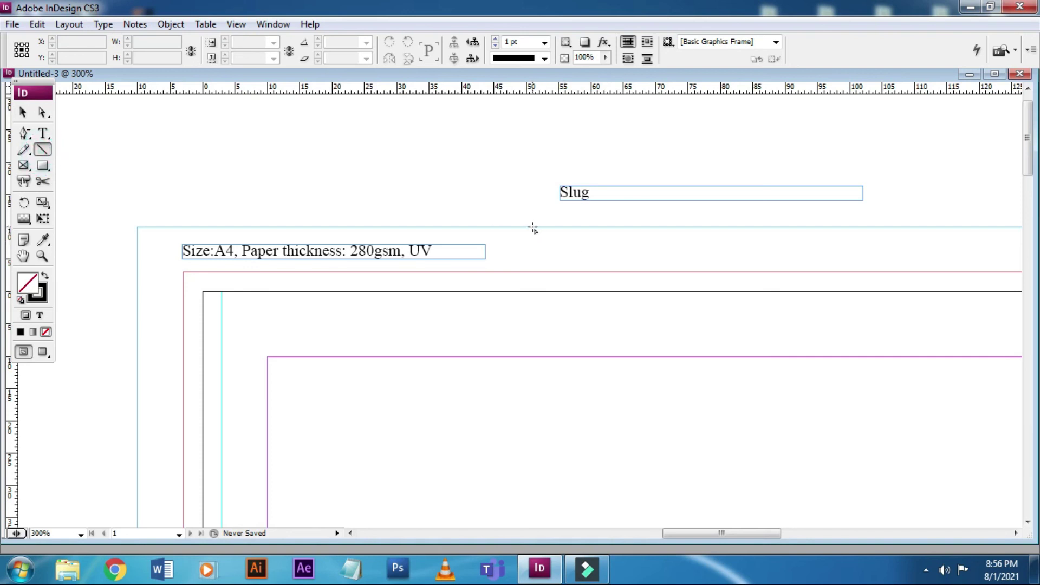
left_click_drag(533, 227, 643, 200)
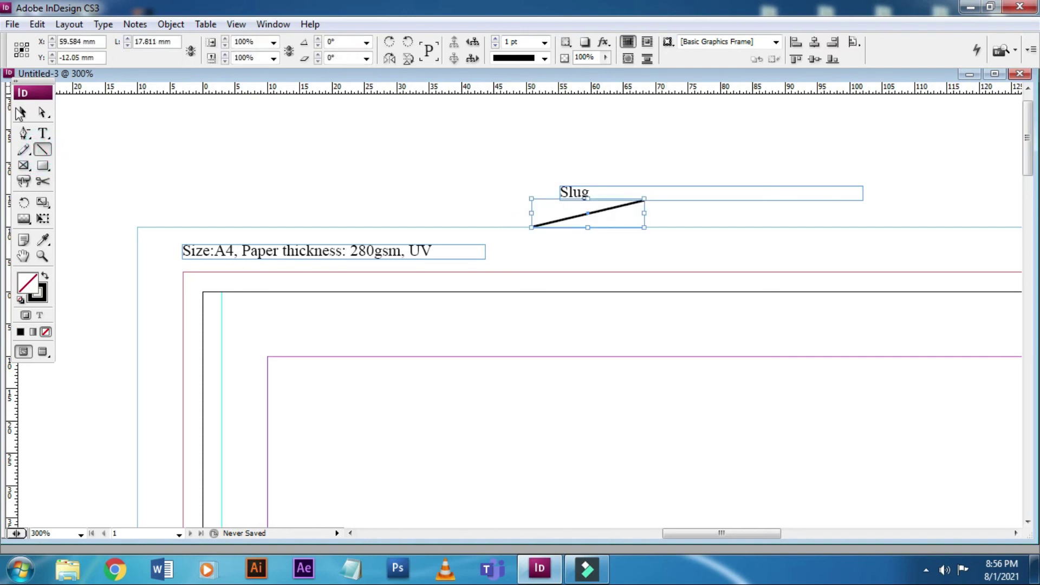
left_click(21, 112)
left_click(841, 273)
Step: Duplicate the "Slug" label with its leader line so it points to the top bleed line, and change its text to "Bleed"
left_click_drag(540, 155, 617, 234)
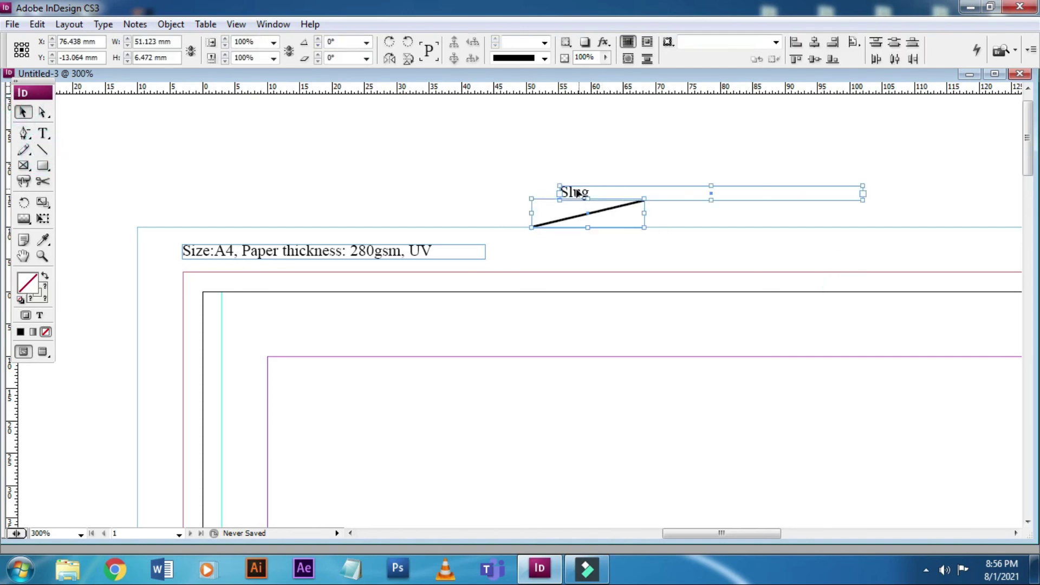
left_click_drag(577, 193, 690, 241)
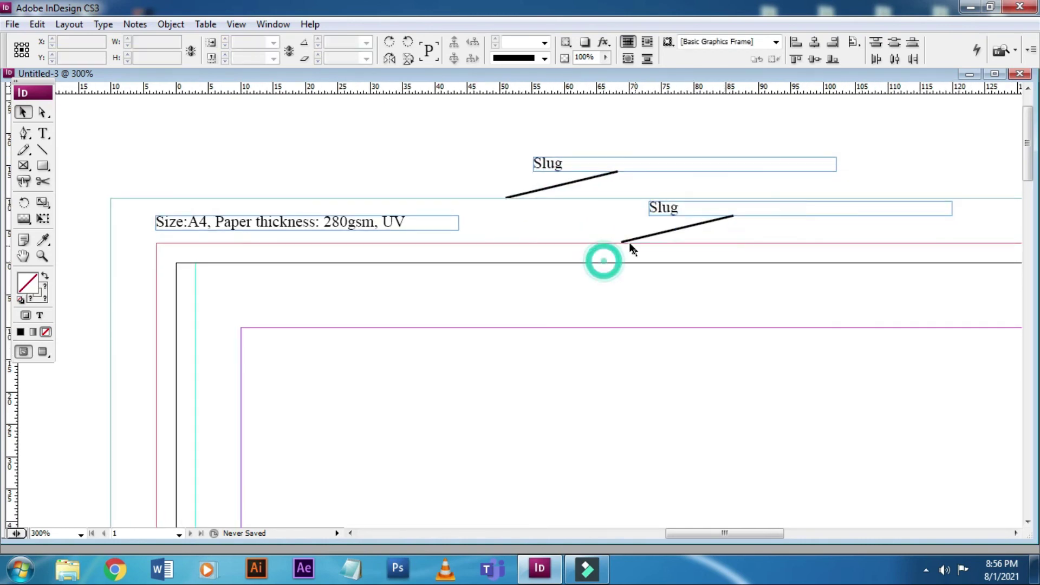
double_click(665, 211)
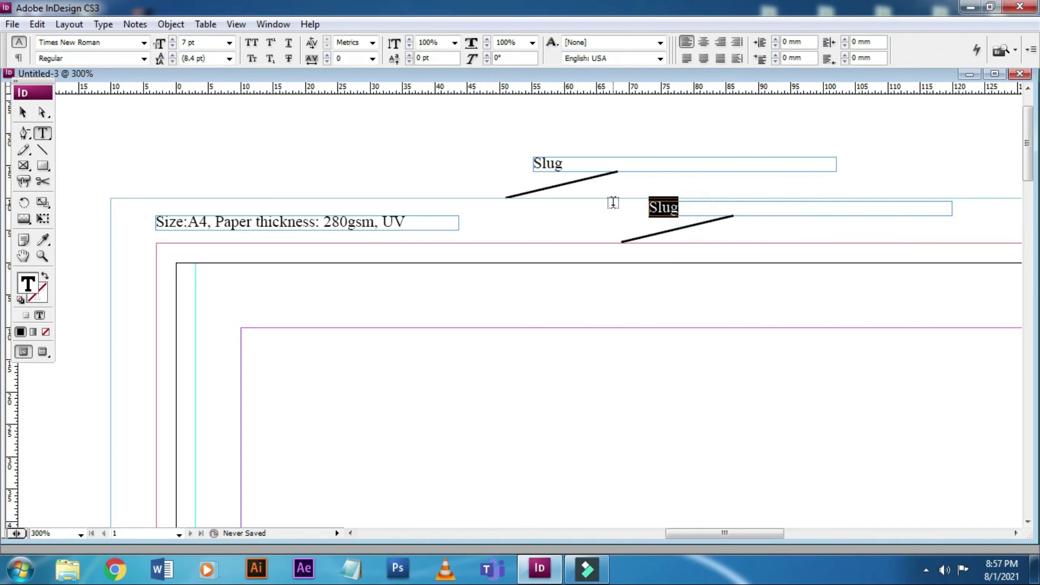
type("Bleed")
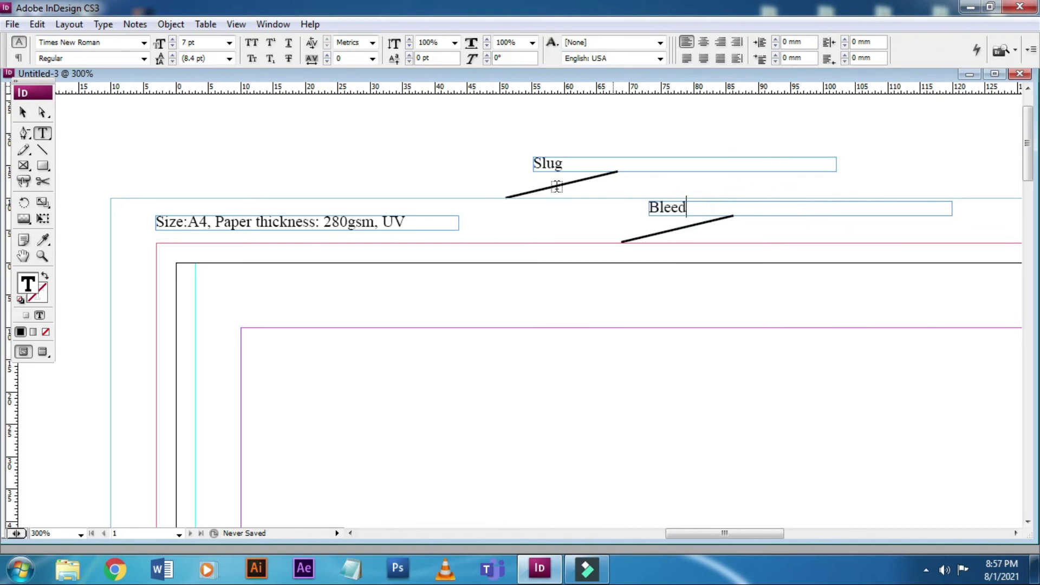
left_click(23, 113)
left_click(182, 125)
Step: Duplicate the "Bleed" label with its leader line down to the top margin line, and change its text to "Margin"
left_click_drag(793, 270, 688, 295)
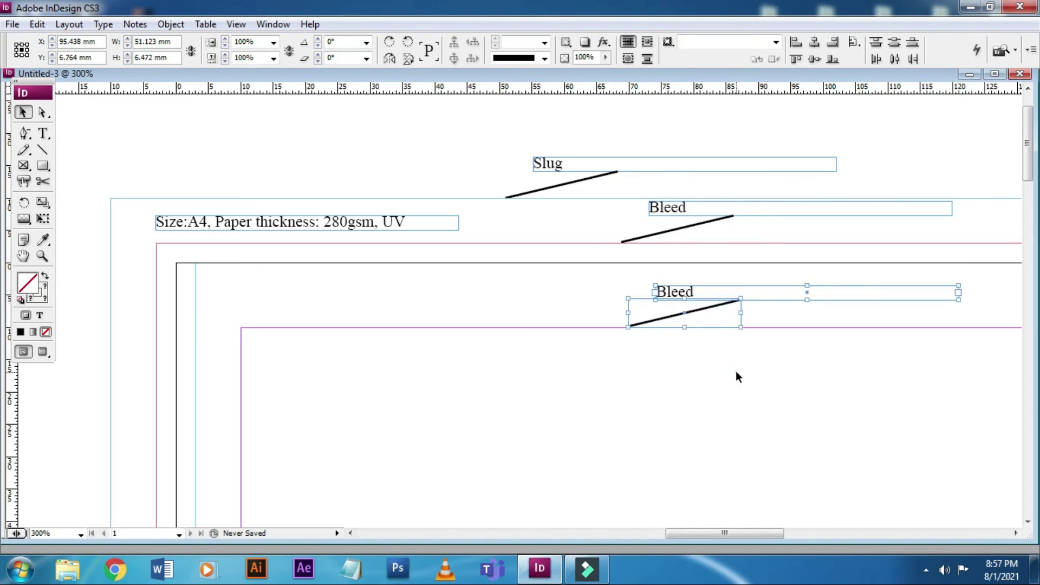
left_click(736, 371)
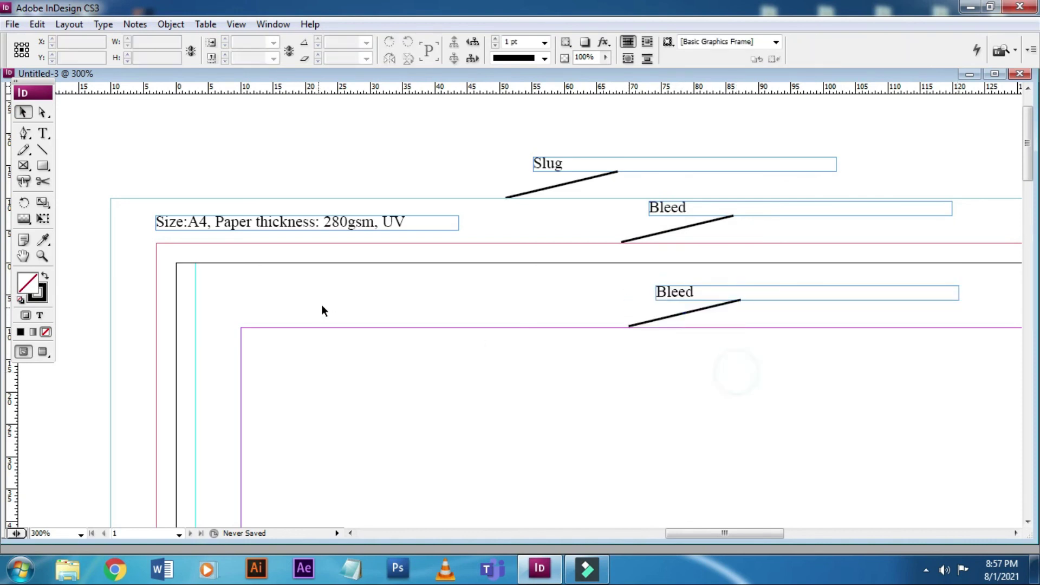
left_click(42, 133)
left_click_drag(706, 293, 593, 287)
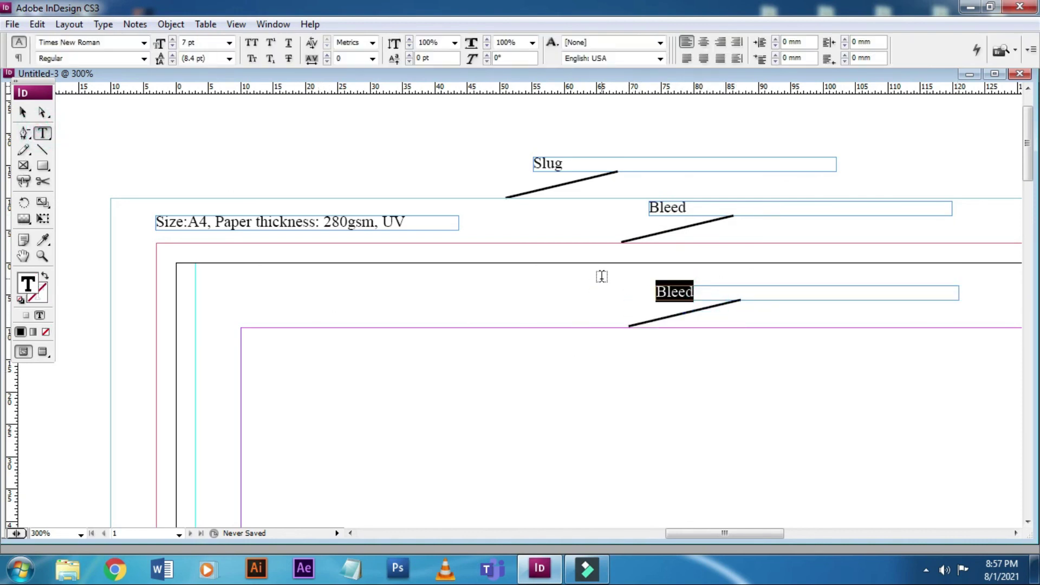
type("Margin")
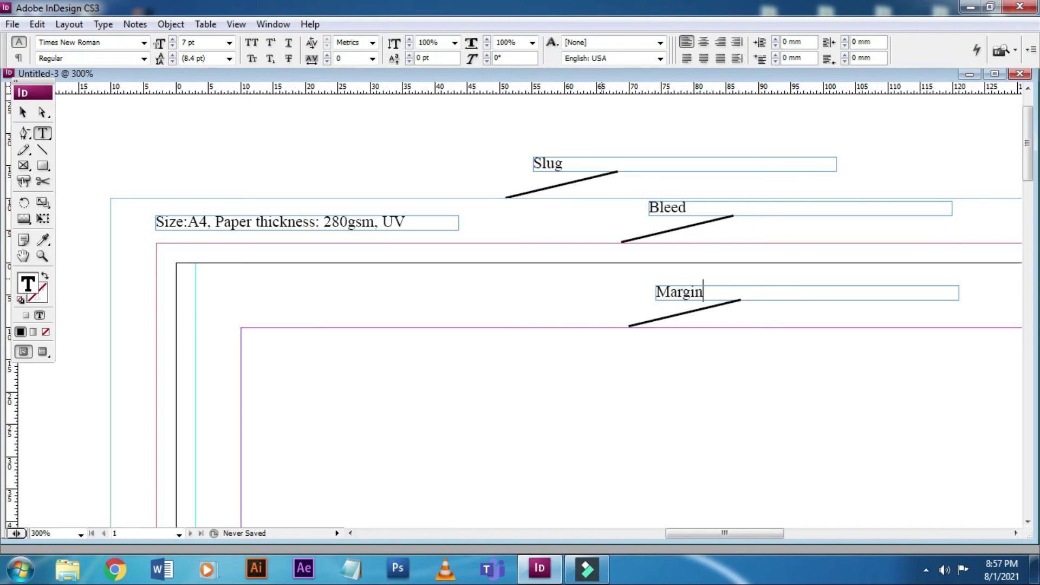
left_click(23, 112)
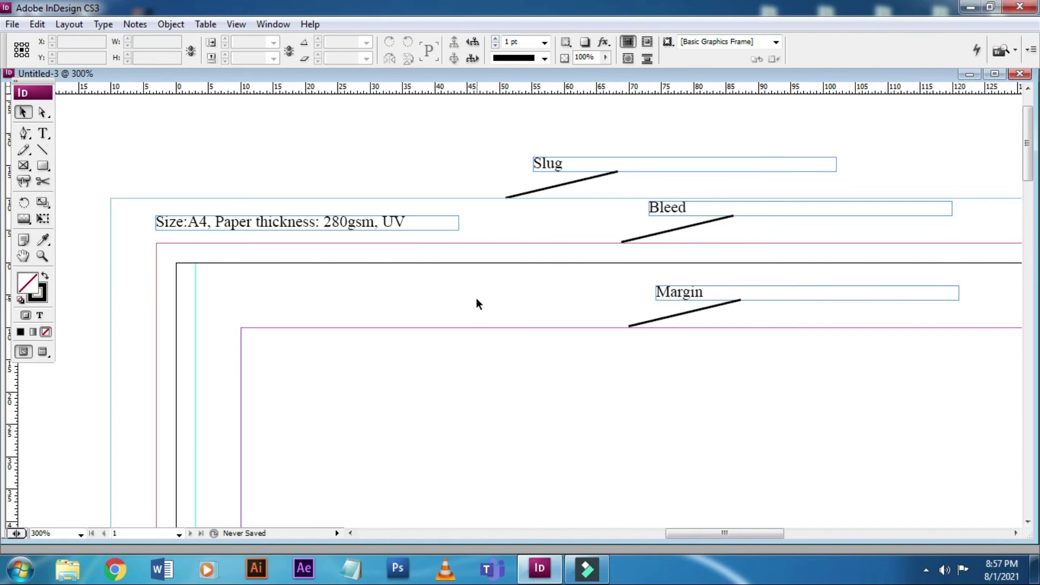
left_click(411, 301)
Step: Check the whole page in Preview mode, return to Normal mode and examine the Slug, Bleed and Margin labels up close
key("w")
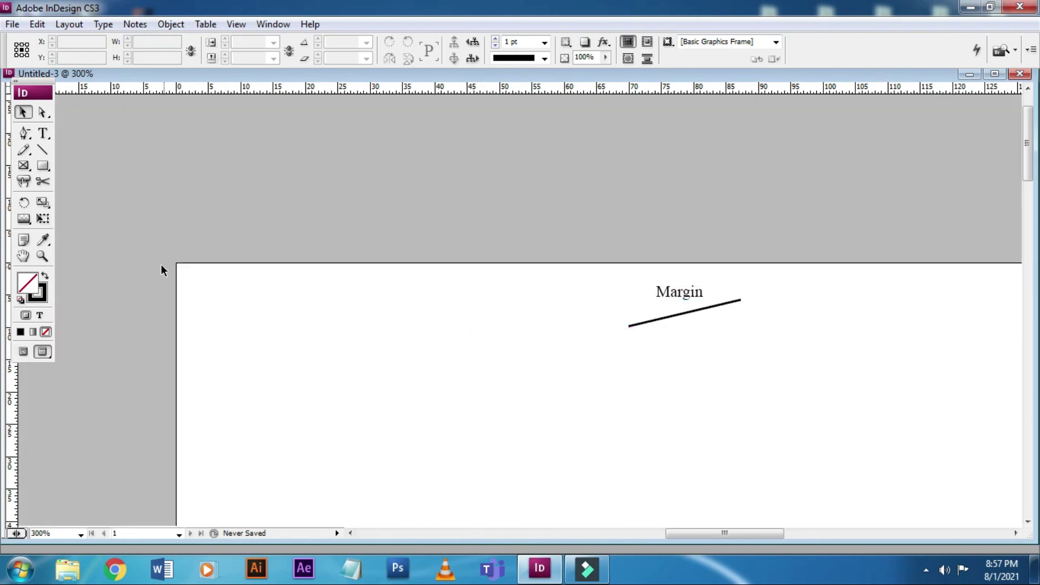
key("ctrl+0")
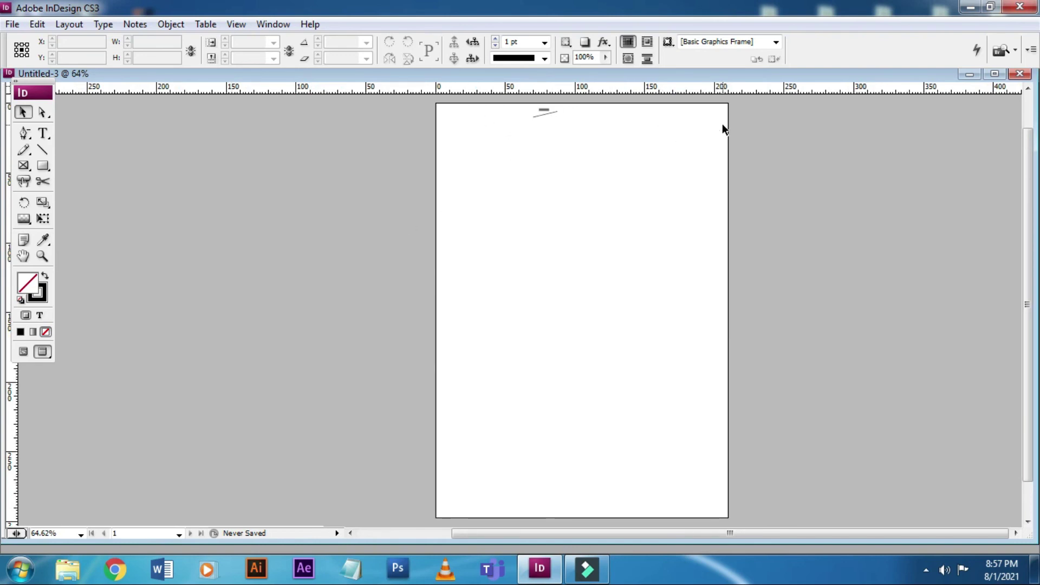
key("w")
left_click(762, 146)
scroll(762, 146, "up", 1)
key("z")
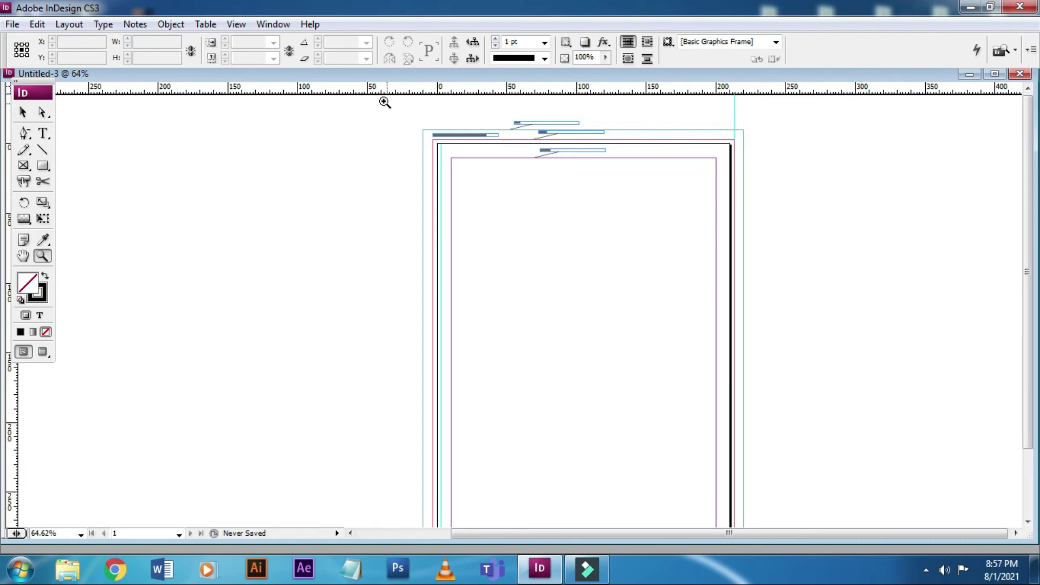
left_click_drag(383, 100, 661, 179)
left_click_drag(74, 132, 949, 464)
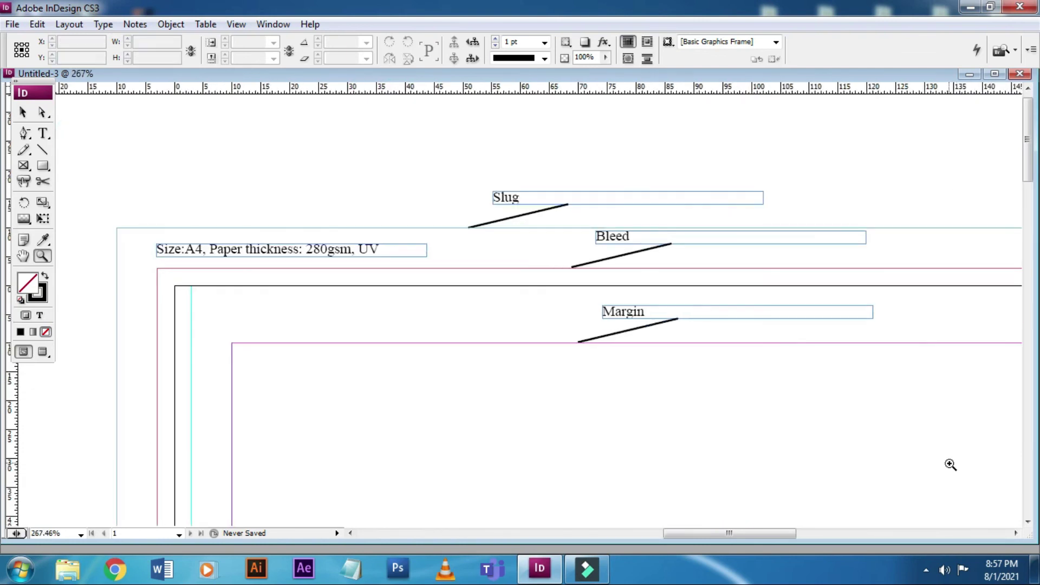
Step: Examine the page's upper-left corner up close, comparing the paper-specification note with the labelled slug, bleed and margin lines
left_click(22, 112)
left_click(178, 156)
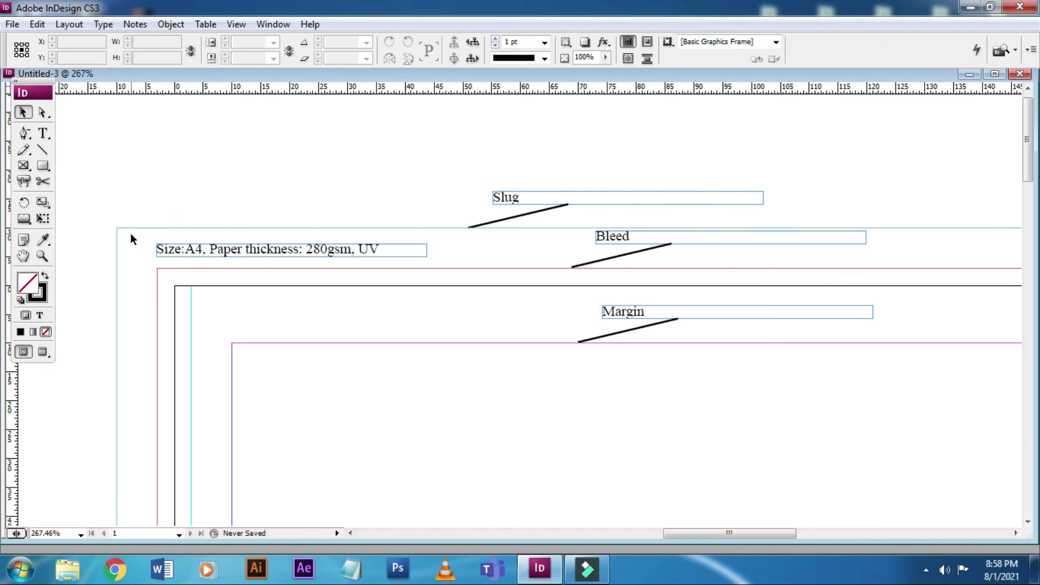
key("z")
left_click_drag(70, 186, 758, 440)
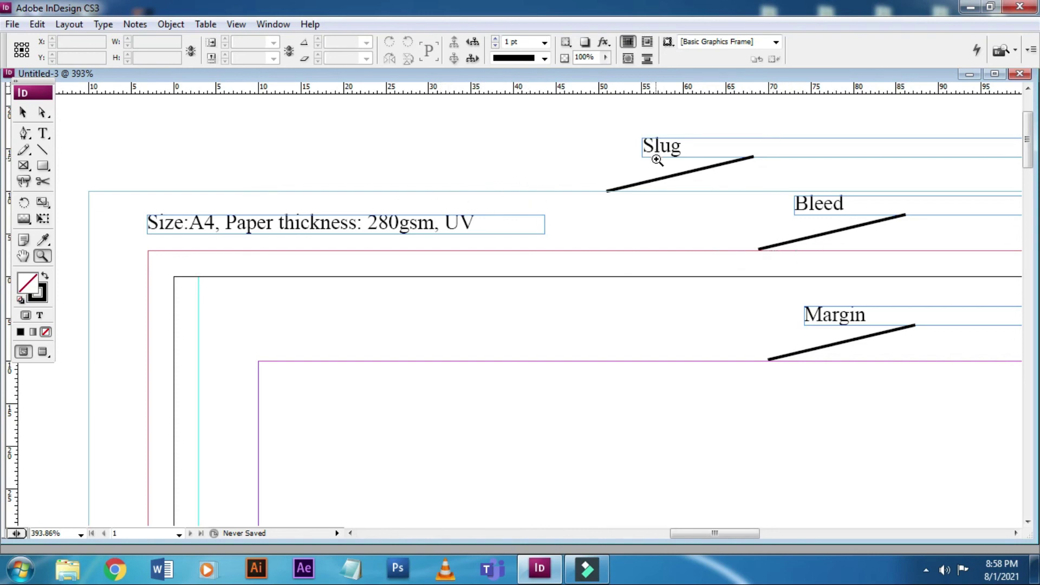
key("ctrl+0")
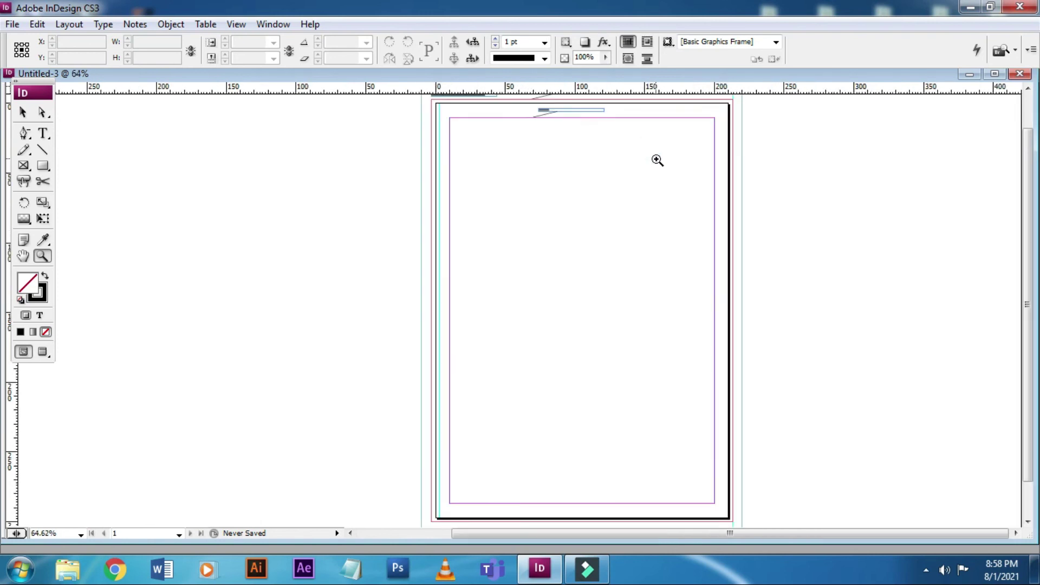
scroll(657, 160, "up", 1)
left_click_drag(378, 102, 671, 176)
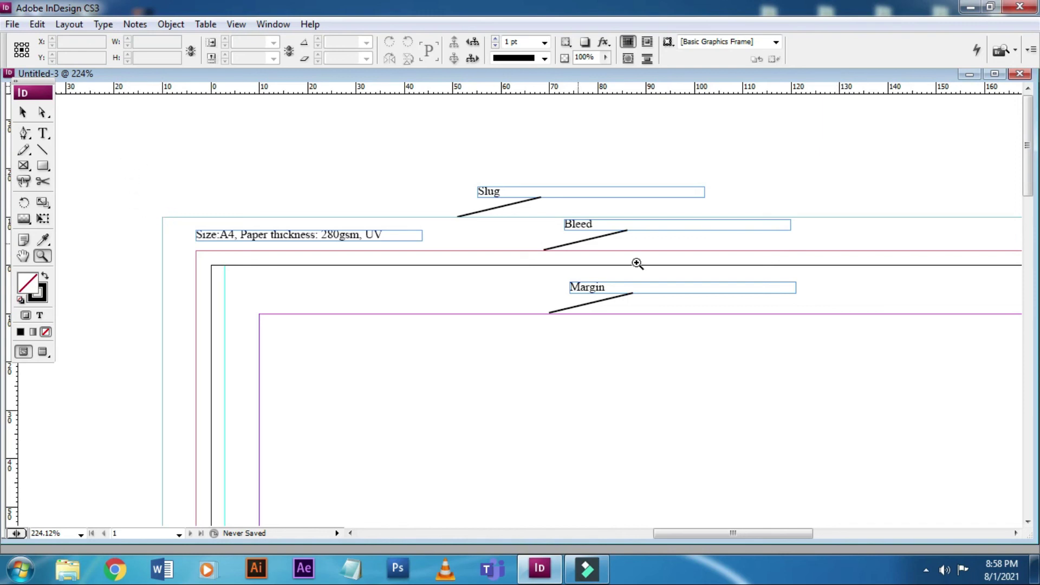
Step: Review the New Document page size, margin, bleed and slug settings with A4 selected, and cancel without creating a document
left_click(12, 24)
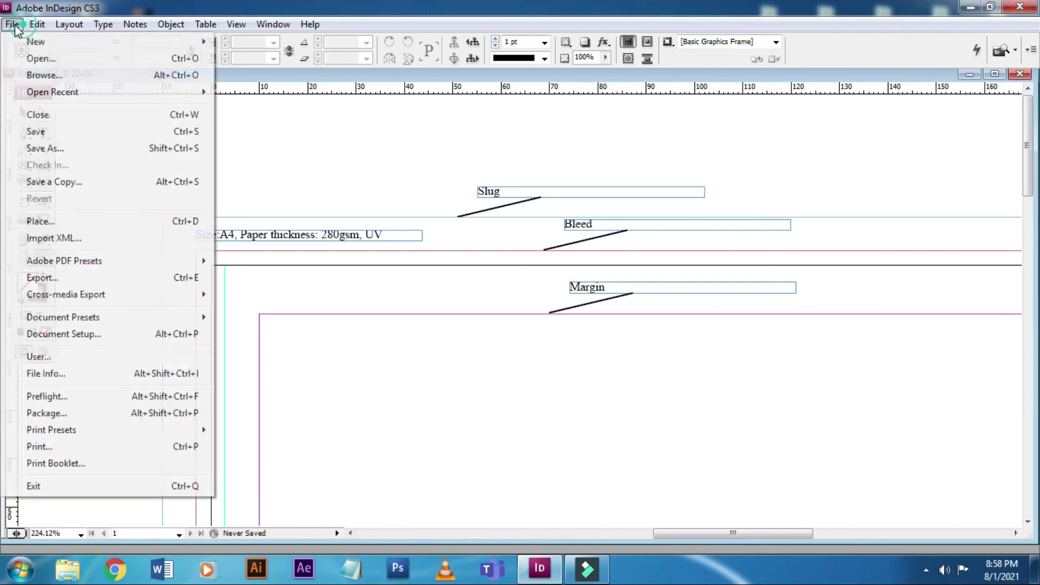
mouse_move(36, 42)
left_click(250, 43)
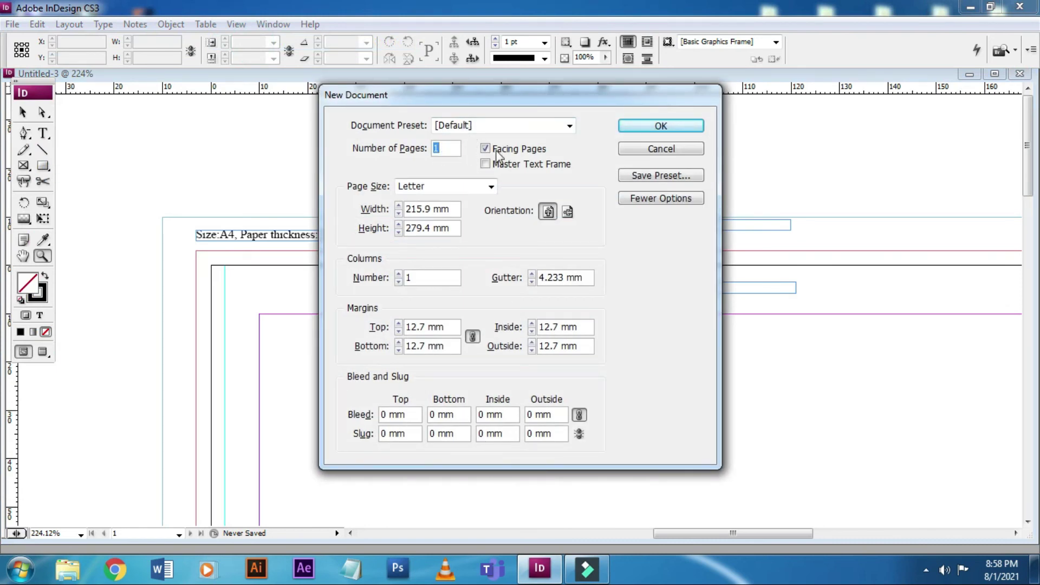
left_click(434, 186)
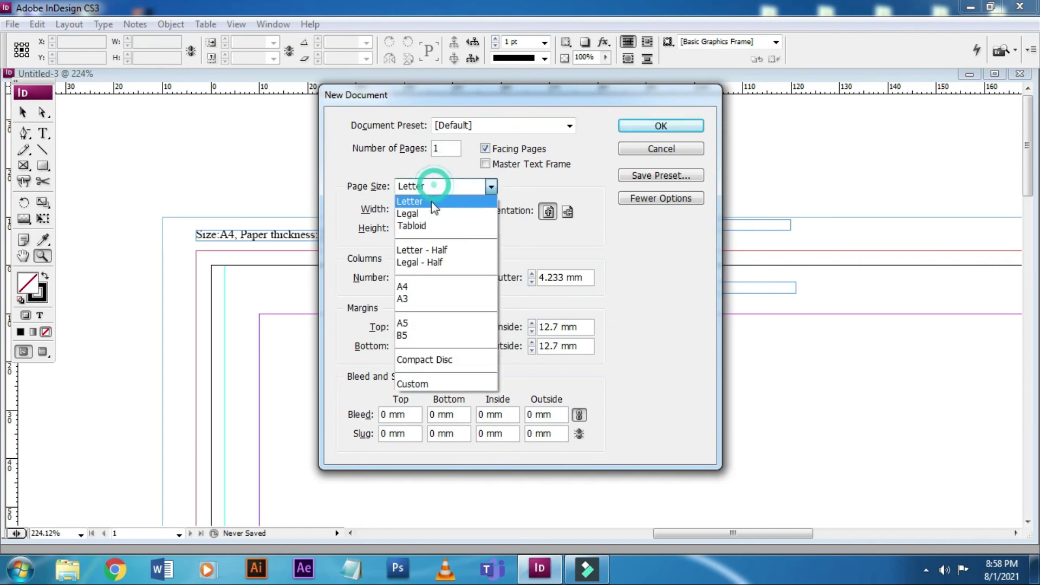
left_click(417, 286)
left_click(439, 187)
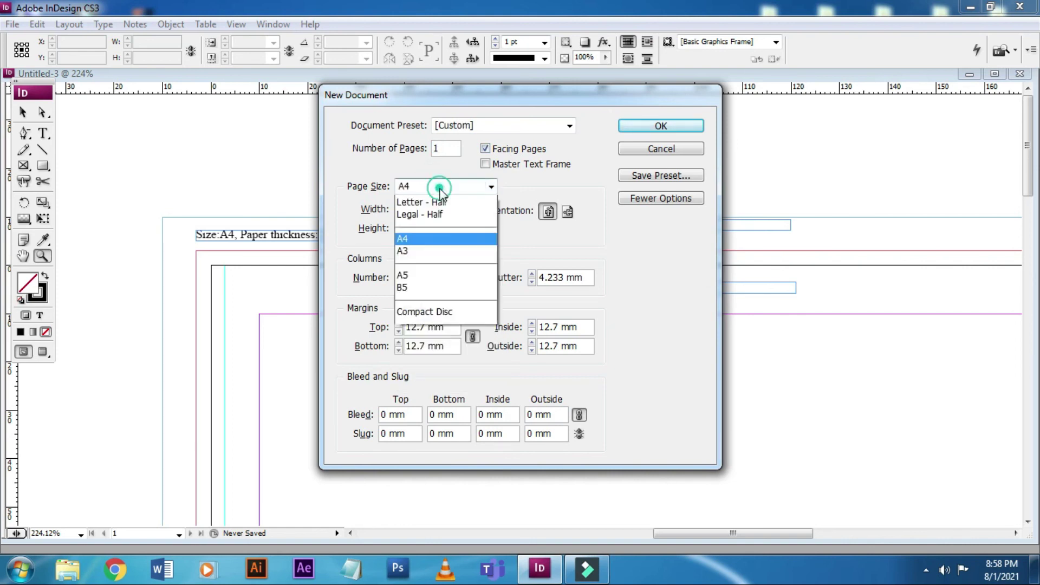
left_click(523, 186)
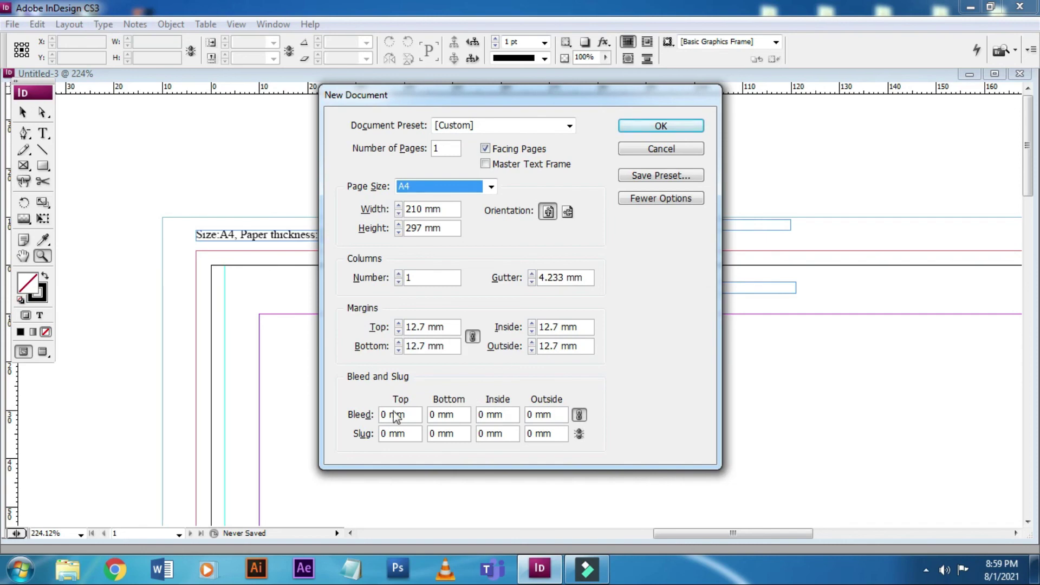
left_click(676, 154)
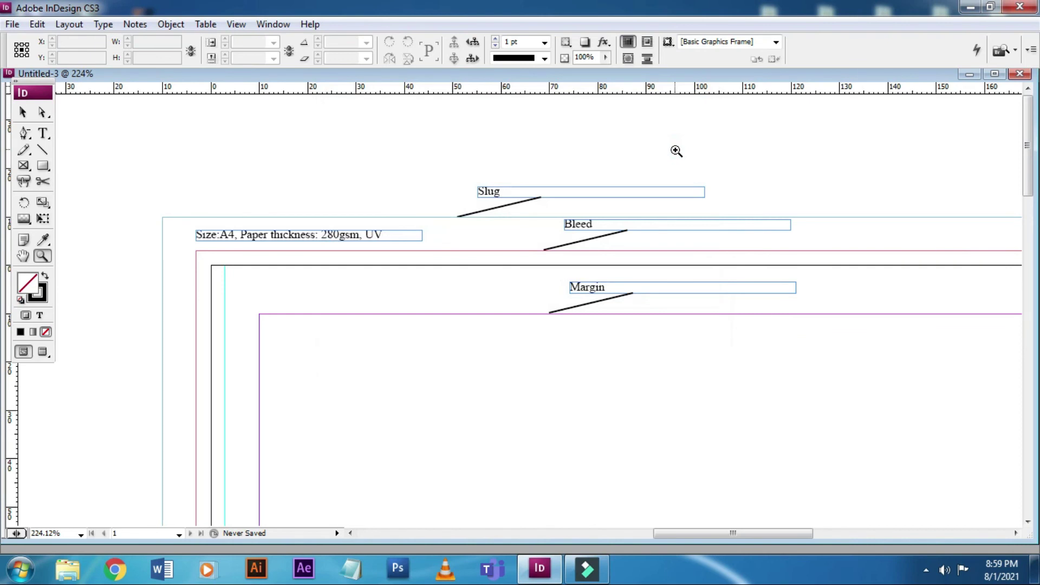